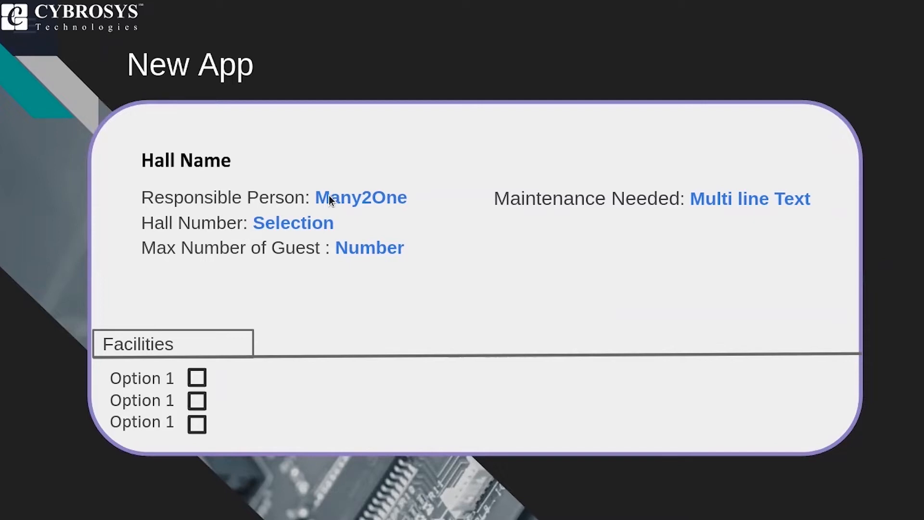
# - Advance the slideshow to the Menu slide and exit back to the Slides editor
pyautogui.press('Right')
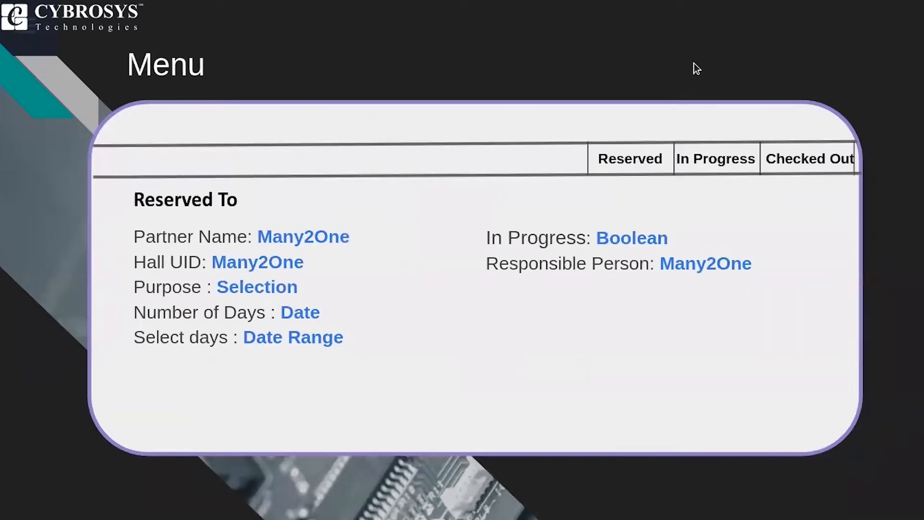
pyautogui.press('Escape')
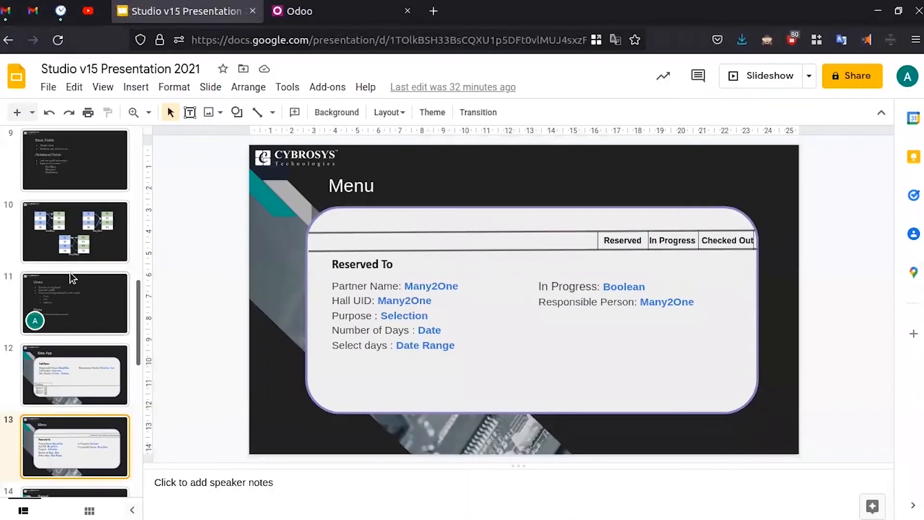
# - Bring up slide 12, 'New App', in the editor, then go to the Odoo tab
pyautogui.click(85, 355)
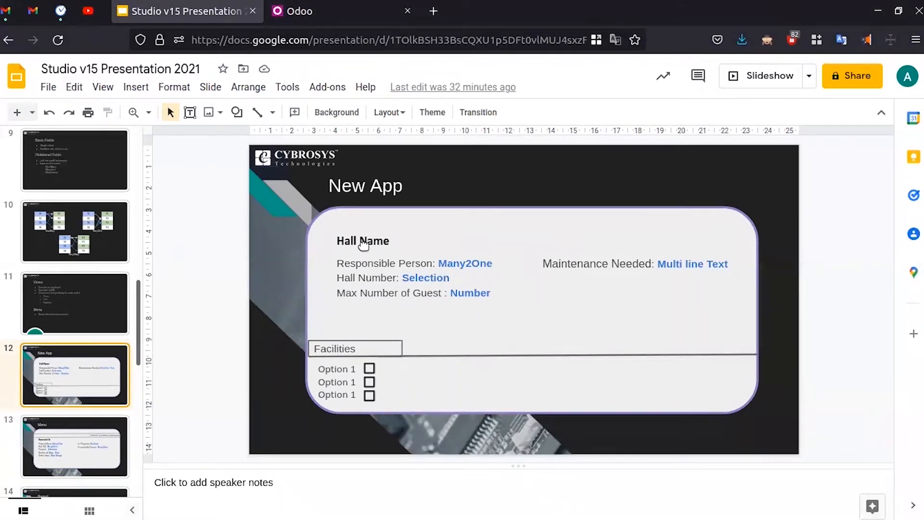
pyautogui.click(337, 5)
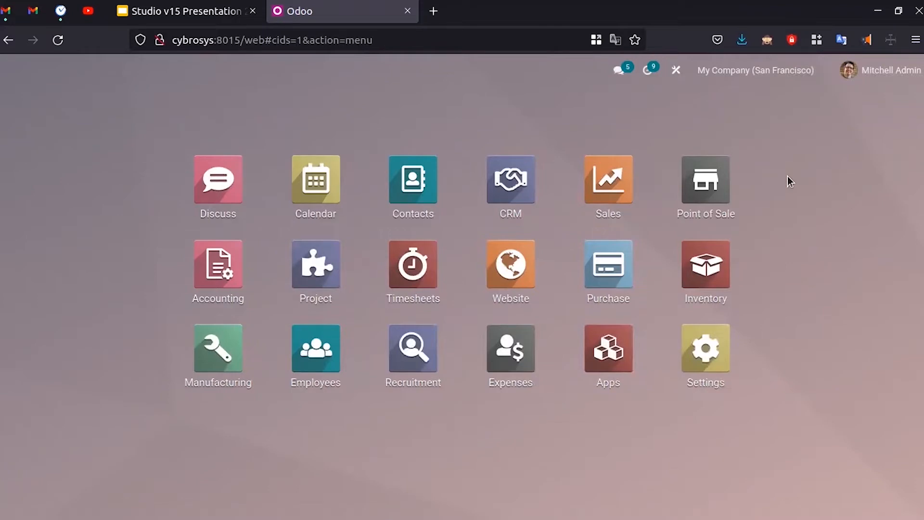
# - Return to the Odoo home menu of apps and enter Studio customization mode
pyautogui.click(614, 350)
pyautogui.scroll(-3, 799, 443)
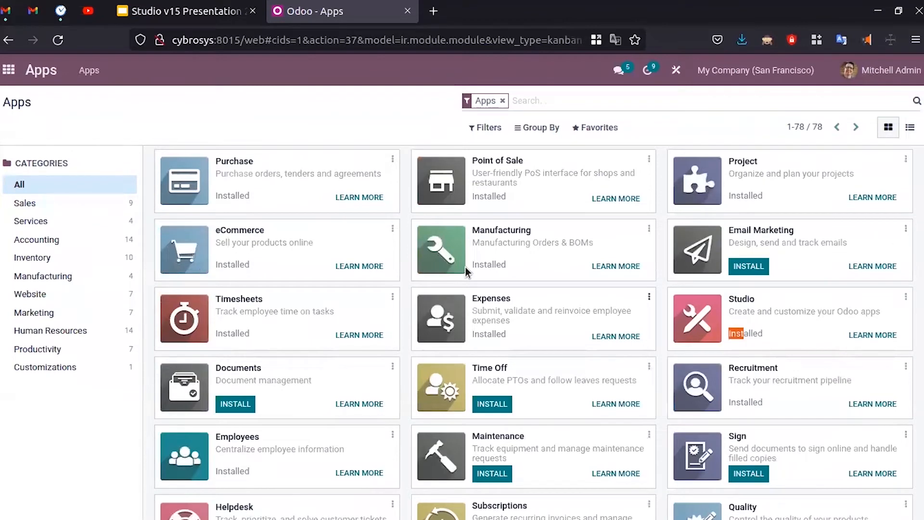
pyautogui.click(4, 71)
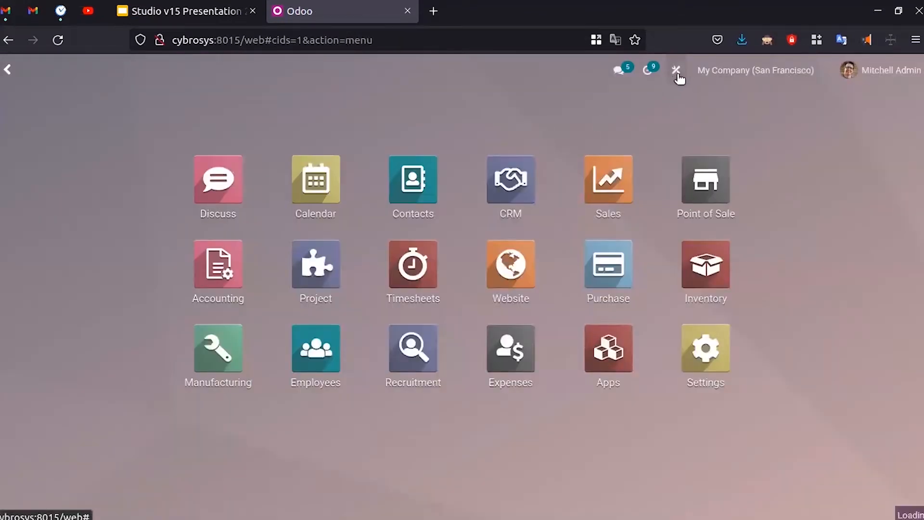
pyautogui.click(676, 72)
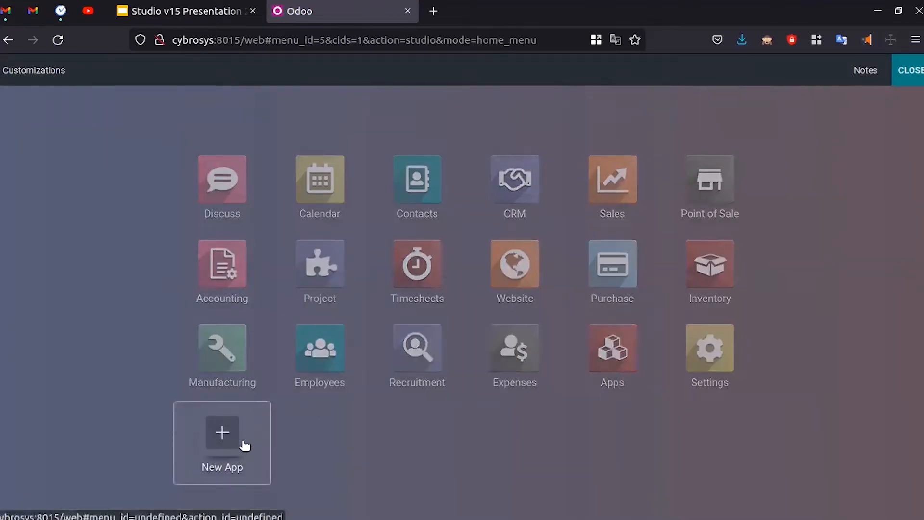
# - Start a new app named 'Convention Center' with a house icon
pyautogui.click(222, 434)
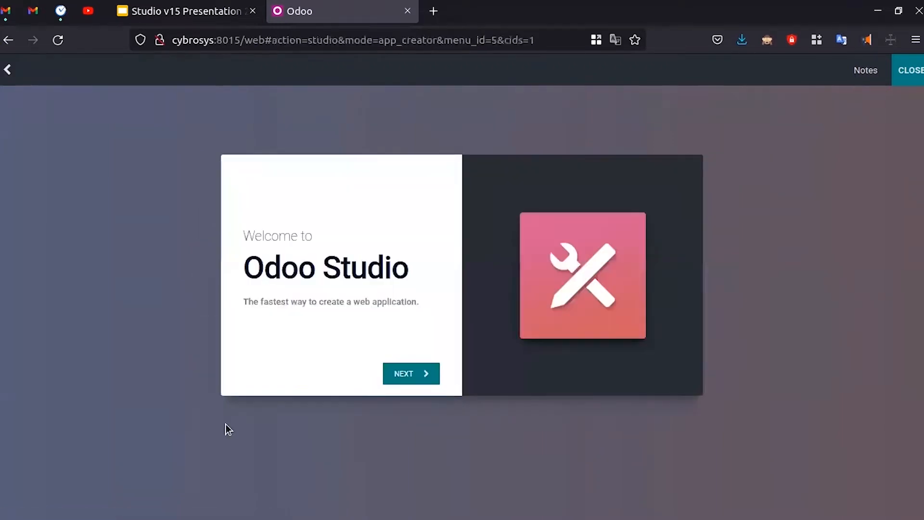
pyautogui.click(406, 375)
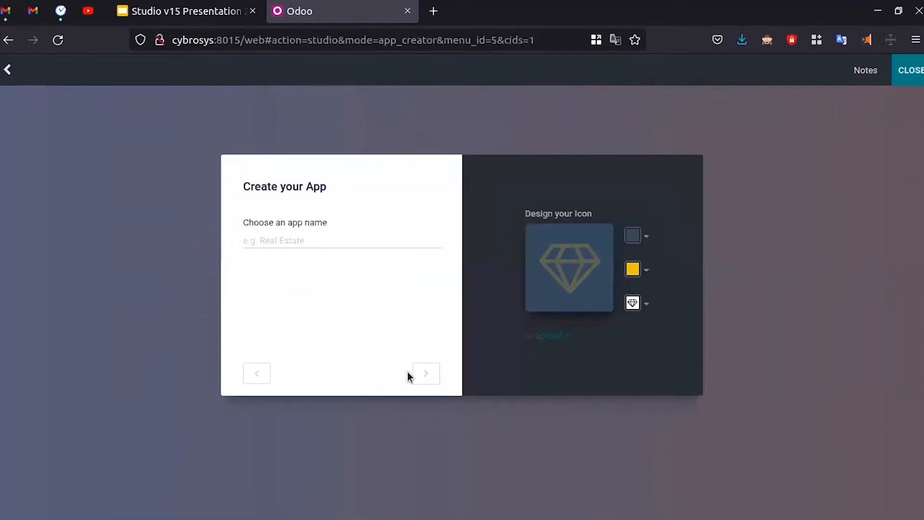
pyautogui.click(343, 239)
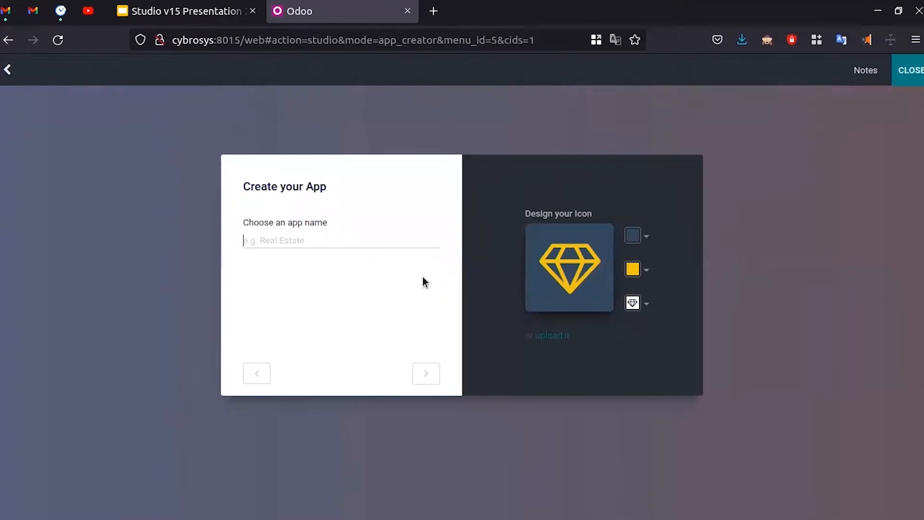
pyautogui.write('C')
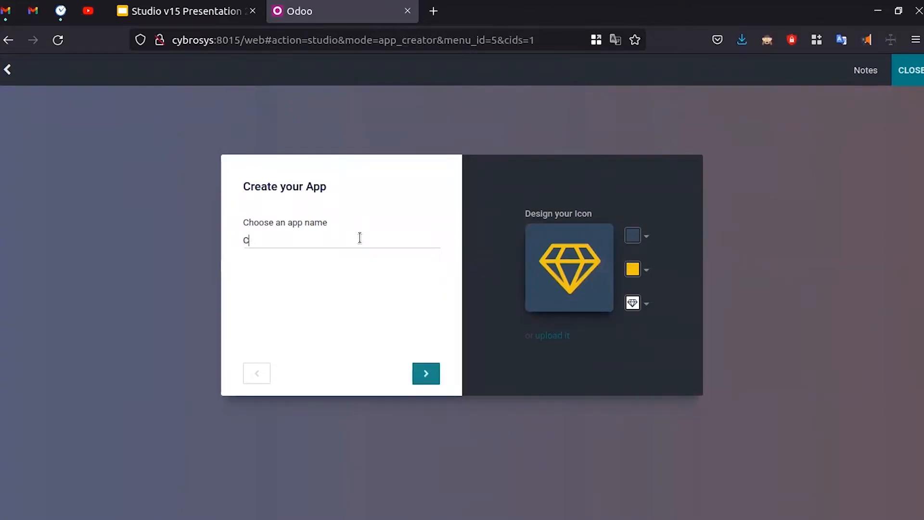
pyautogui.write('onvention Center')
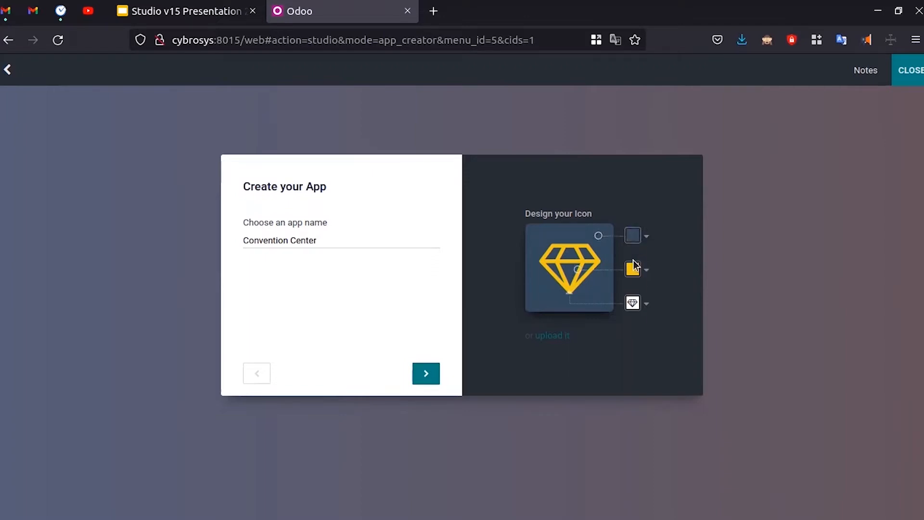
pyautogui.click(633, 303)
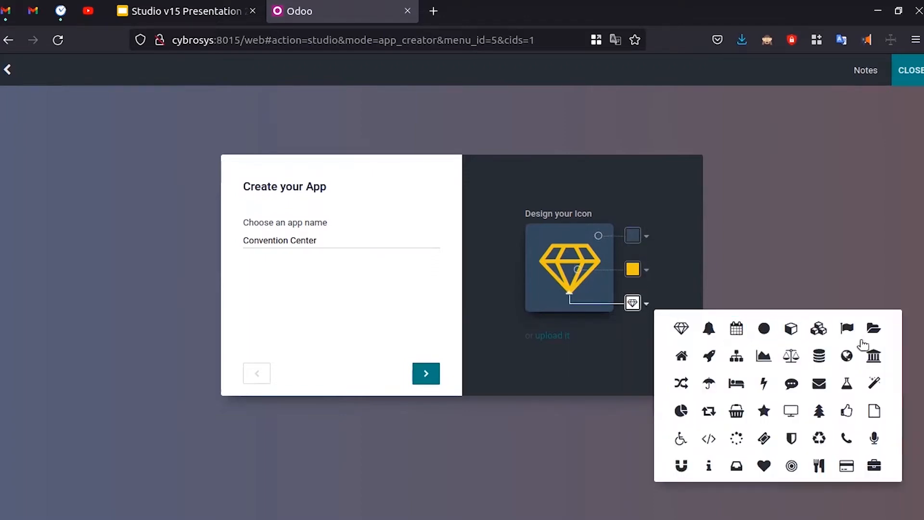
pyautogui.click(641, 303)
pyautogui.click(682, 356)
pyautogui.click(426, 374)
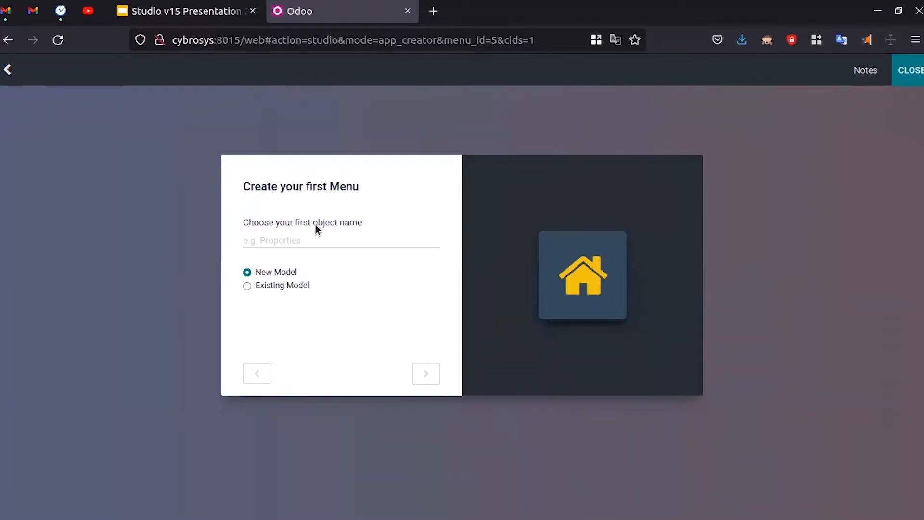
# - Name the first object 'Hall' as a new model, enable Picture, and create the app
pyautogui.click(332, 240)
pyautogui.write('Hall')
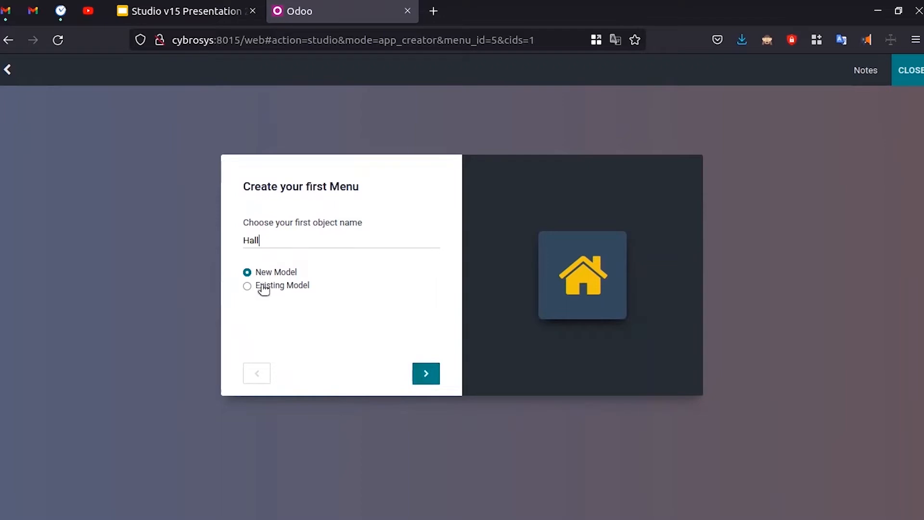
pyautogui.click(426, 374)
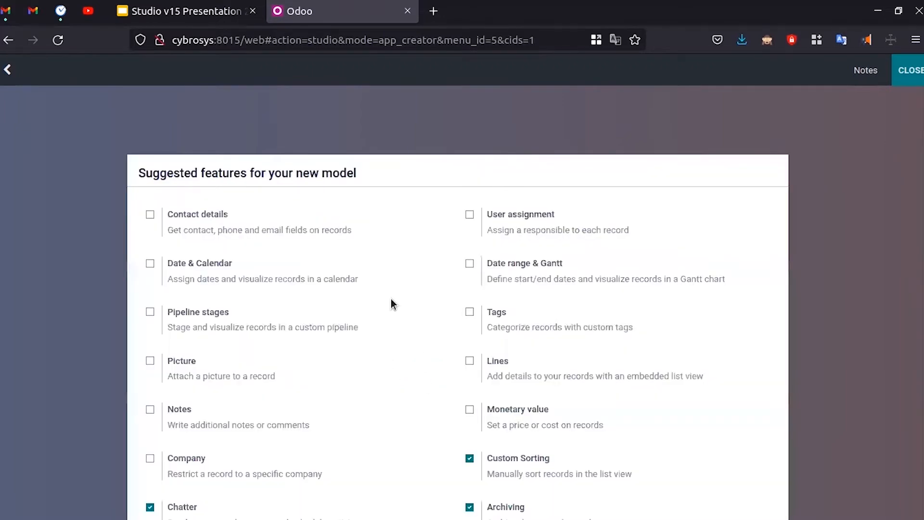
pyautogui.scroll(-3, 437, 226)
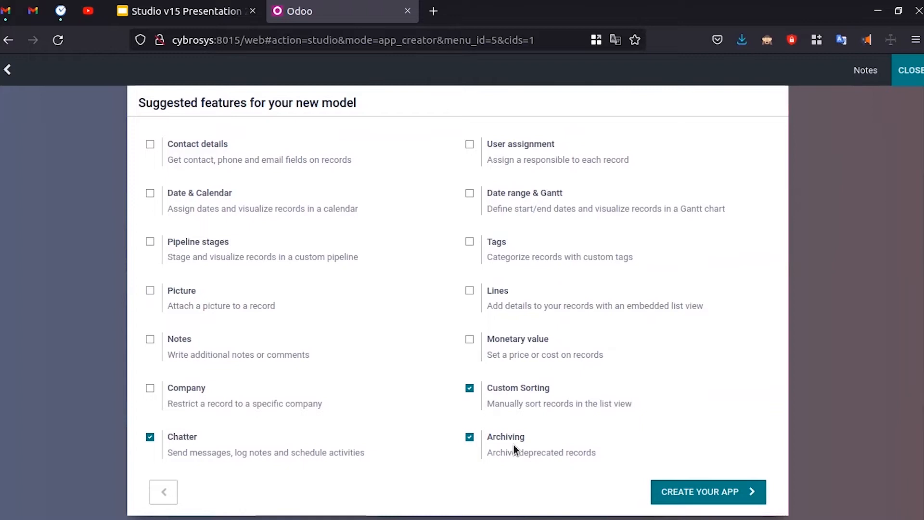
pyautogui.scroll(3, 493, 426)
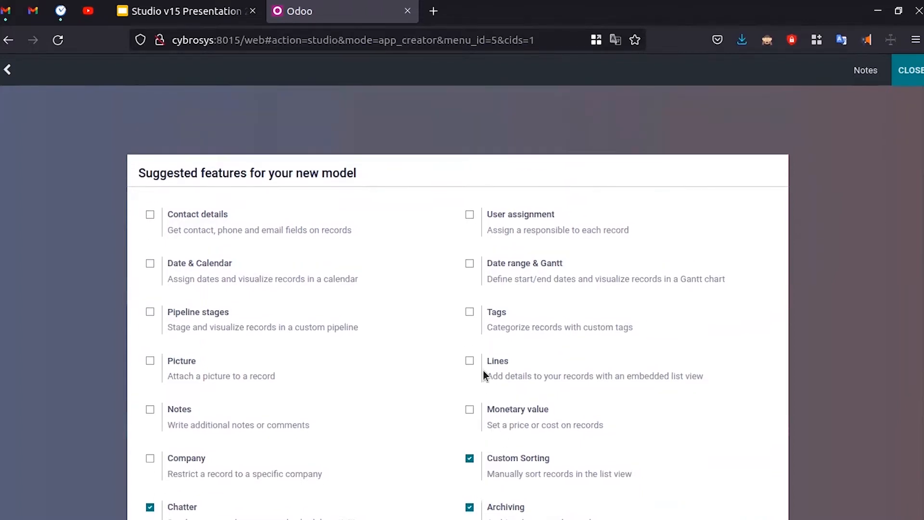
pyautogui.click(187, 365)
pyautogui.scroll(-4, 398, 366)
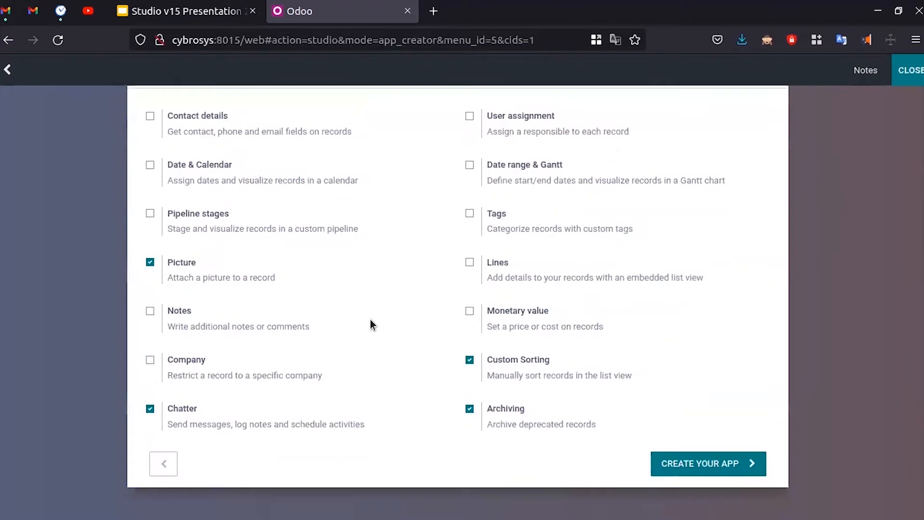
pyautogui.click(703, 463)
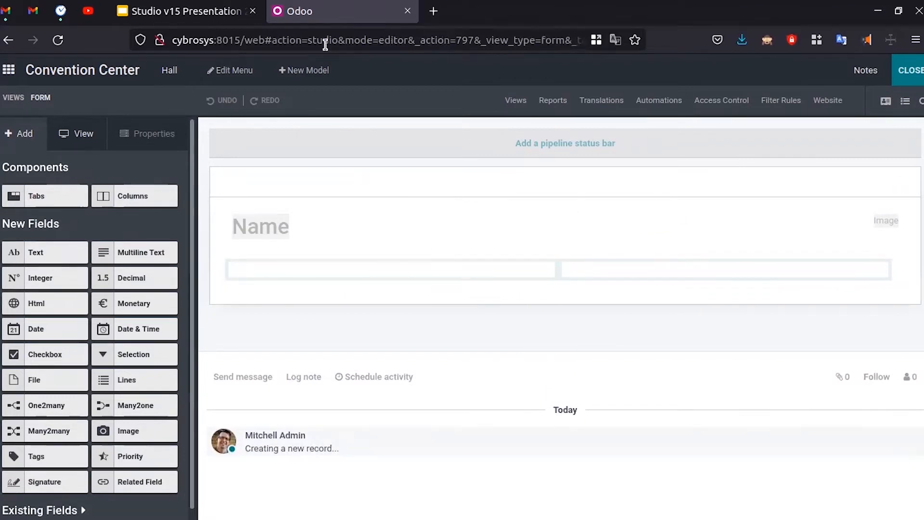
# - Check the slide's title, then relabel the form's Name field to 'Hall Name'
pyautogui.click(189, 6)
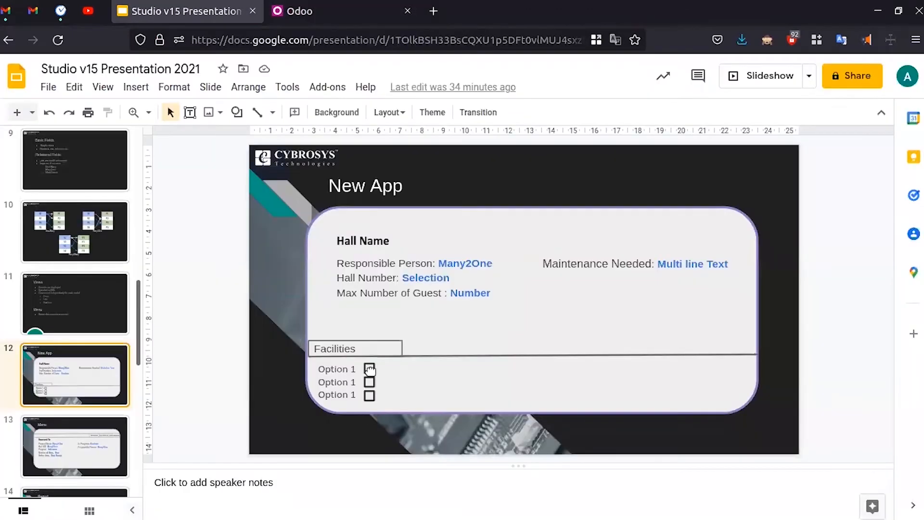
pyautogui.doubleClick(341, 241)
pyautogui.click(419, 243)
pyautogui.hotkey('ctrl', 'Tab')
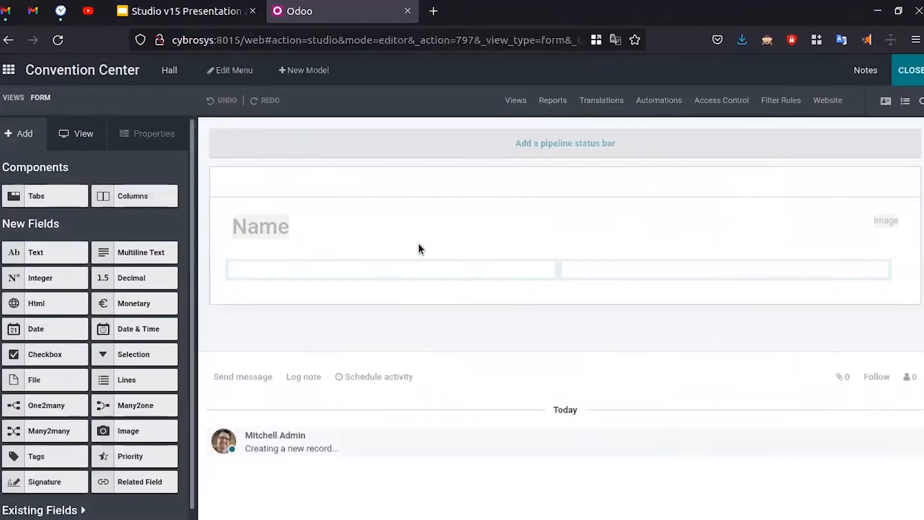
pyautogui.click(267, 231)
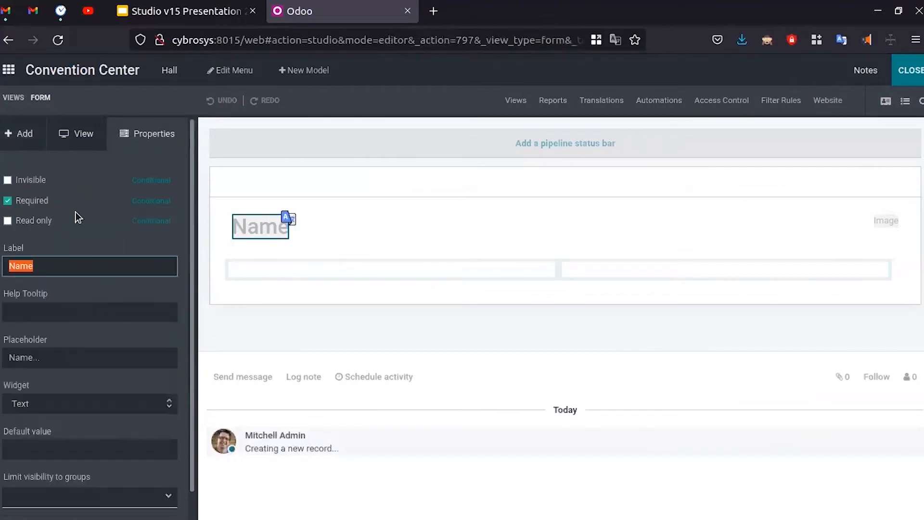
pyautogui.click(55, 264)
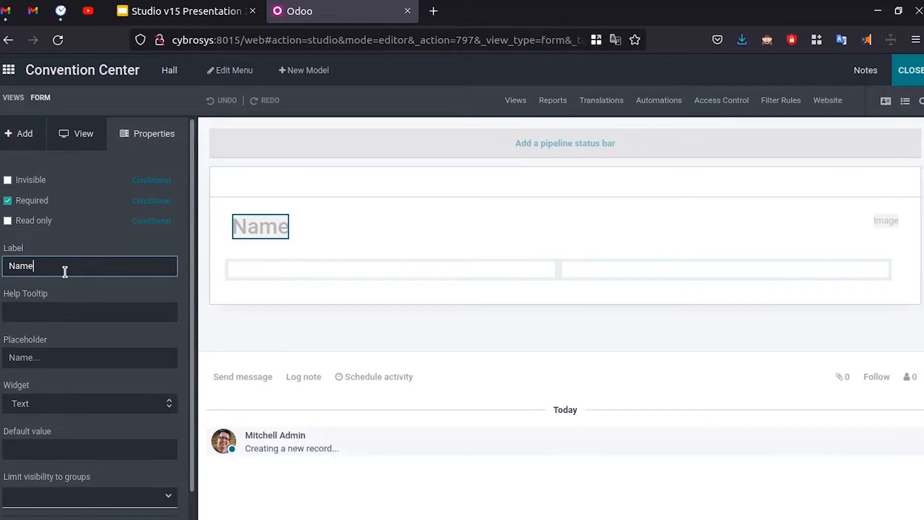
pyautogui.write('Hall')
pyautogui.click(166, 294)
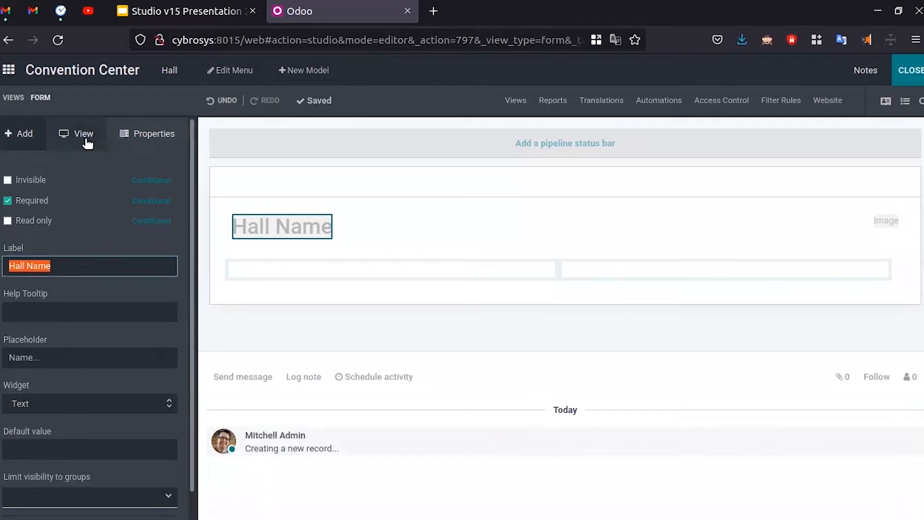
pyautogui.click(104, 144)
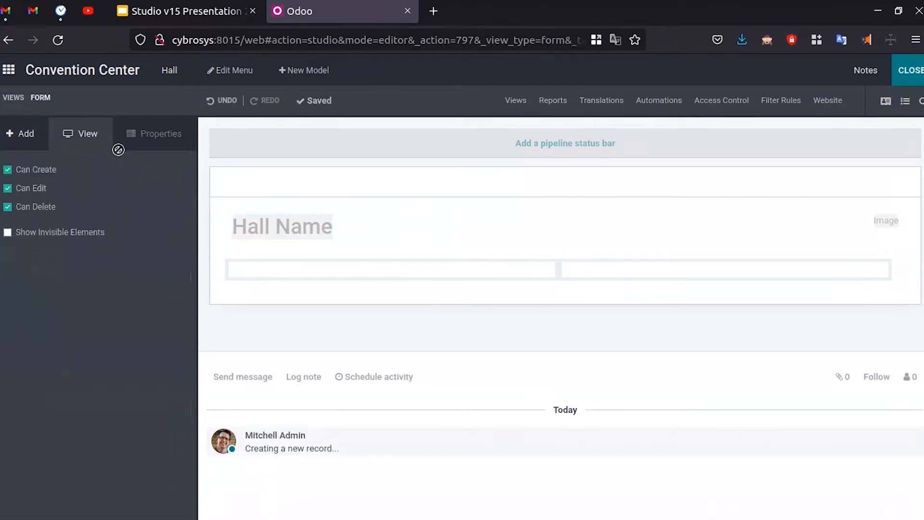
# - Check on the slide that Responsible Person is a Many2One field, then show the new field types
pyautogui.hotkey('ctrl', 'pageup')
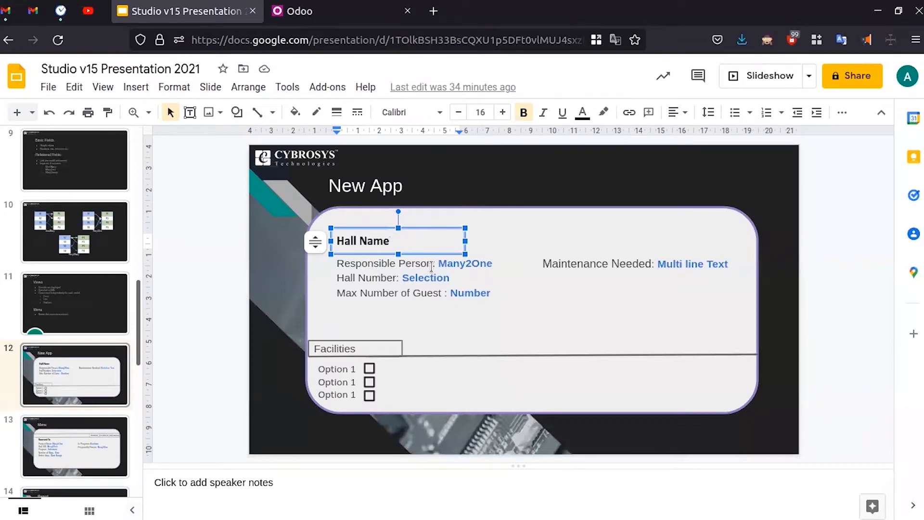
pyautogui.doubleClick(479, 264)
pyautogui.click(507, 262)
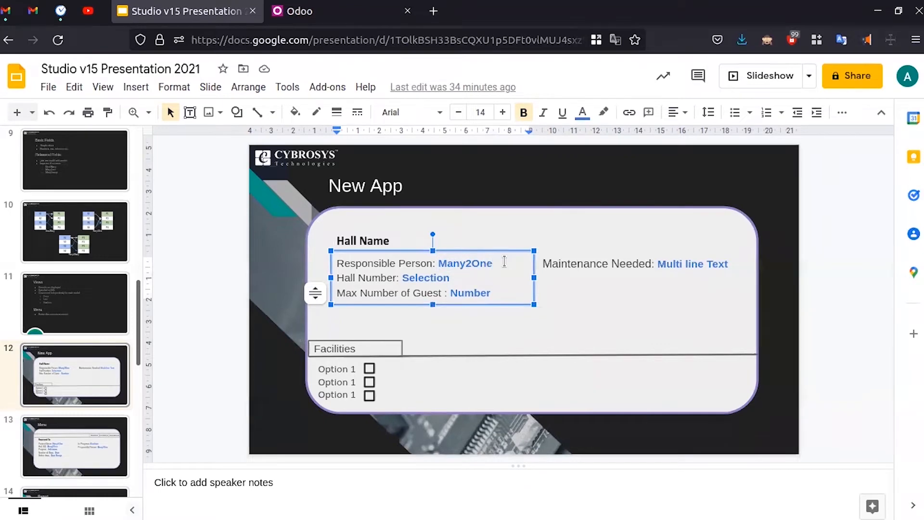
pyautogui.hotkey('ctrl', 'Tab')
pyautogui.click(7, 142)
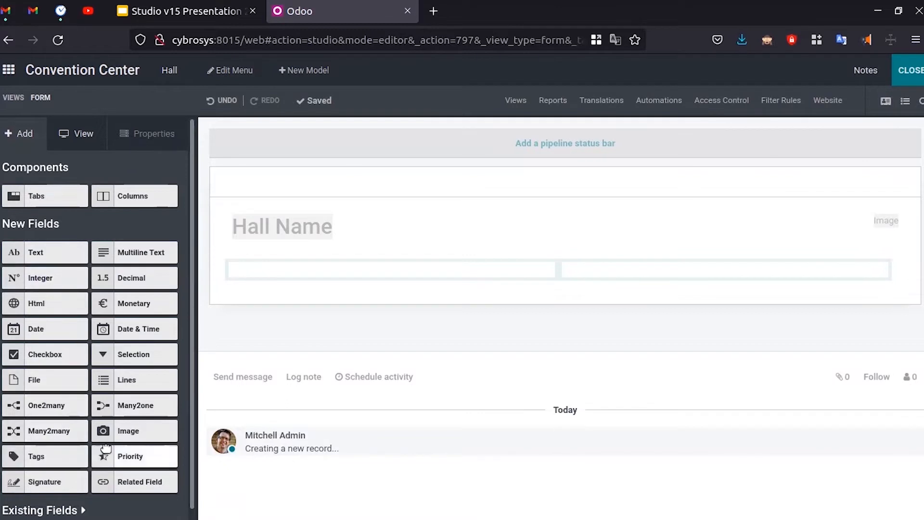
# - Drop a Many2one field into the Hall form's empty row, related to the Contact model
pyautogui.moveTo(127, 414); pyautogui.dragTo(311, 279)
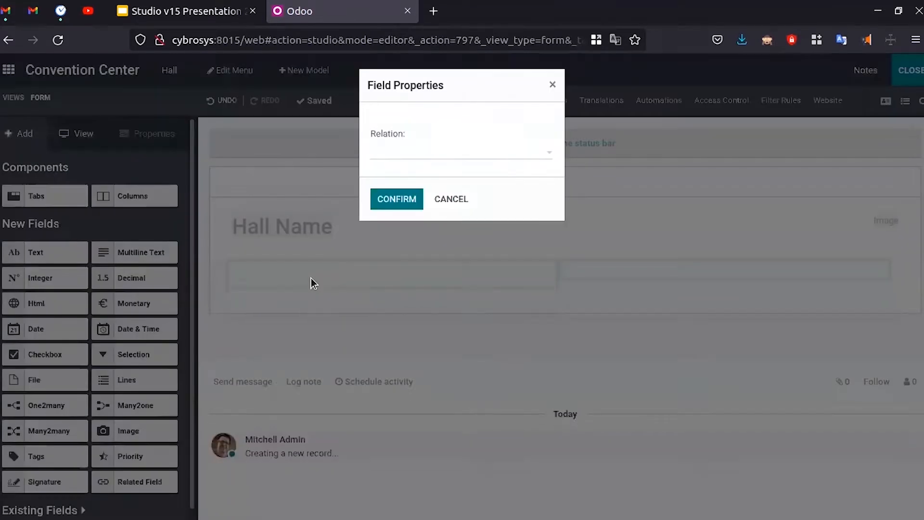
pyautogui.click(418, 157)
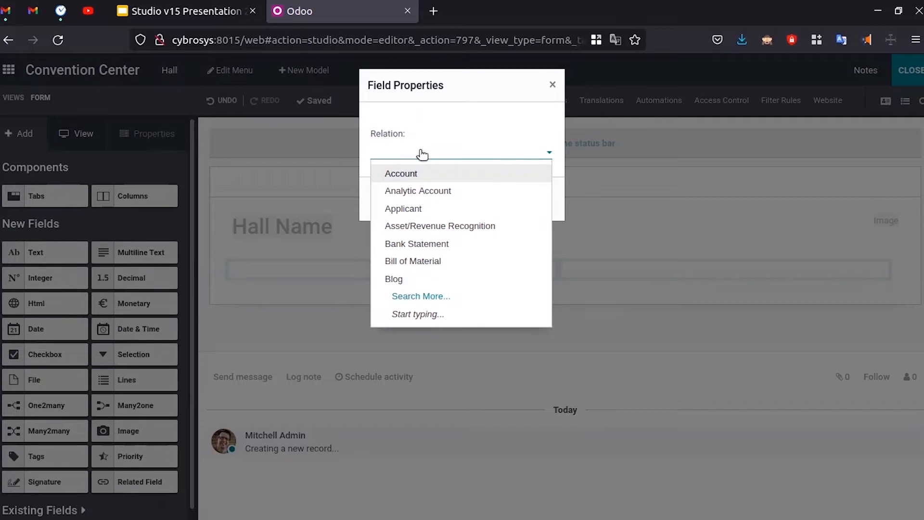
pyautogui.write('Con')
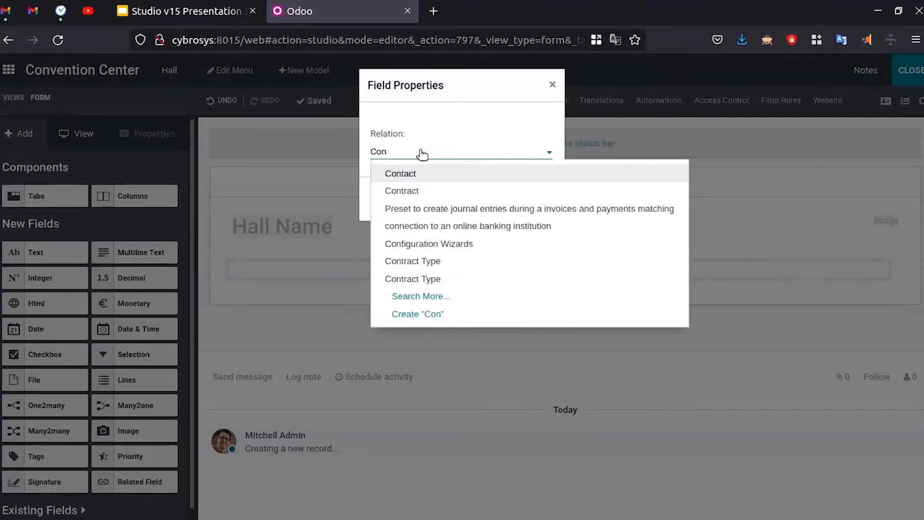
pyautogui.click(437, 174)
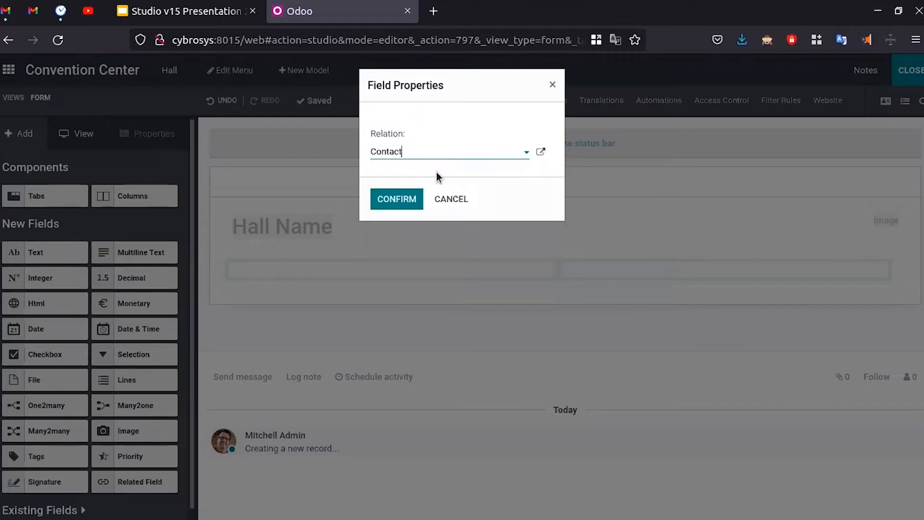
pyautogui.click(408, 198)
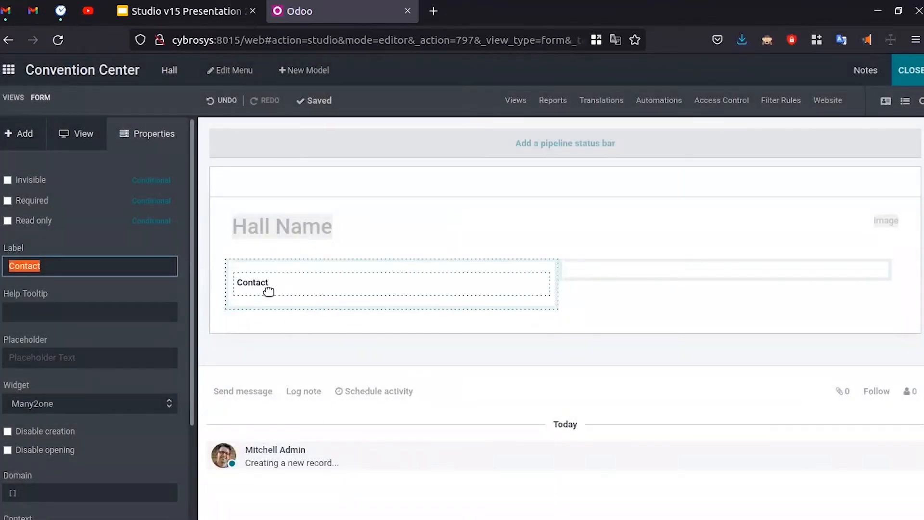
# - Copy 'Responsible Person' from the slide and use it as the Contact field's label
pyautogui.hotkey('ctrl', 'Tab')
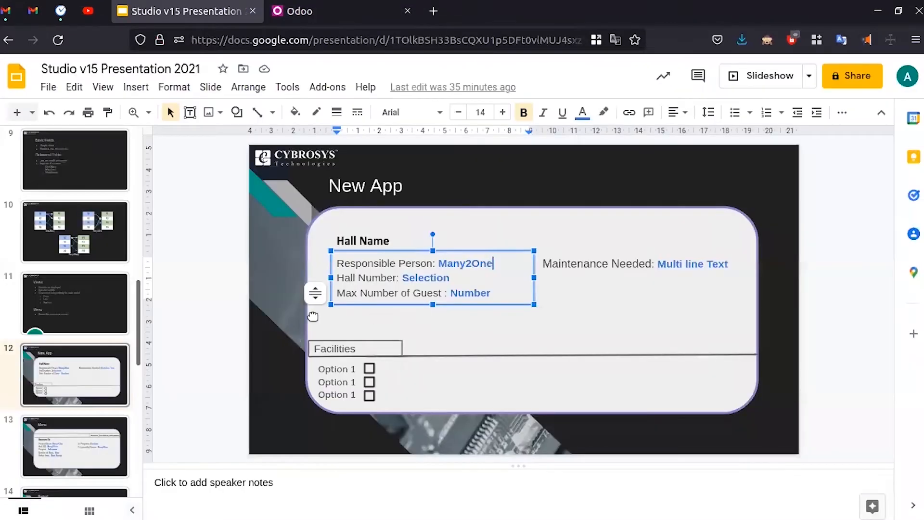
pyautogui.tripleClick(378, 265)
pyautogui.moveTo(433, 263); pyautogui.dragTo(338, 267)
pyautogui.hotkey('ctrl', 'c')
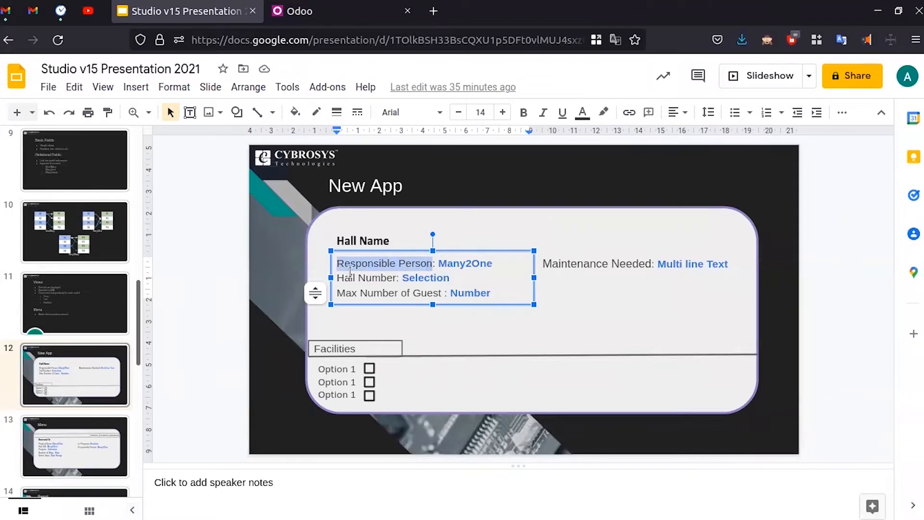
pyautogui.hotkey('ctrl', 'Tab')
pyautogui.doubleClick(116, 265)
pyautogui.hotkey('ctrl', 'v')
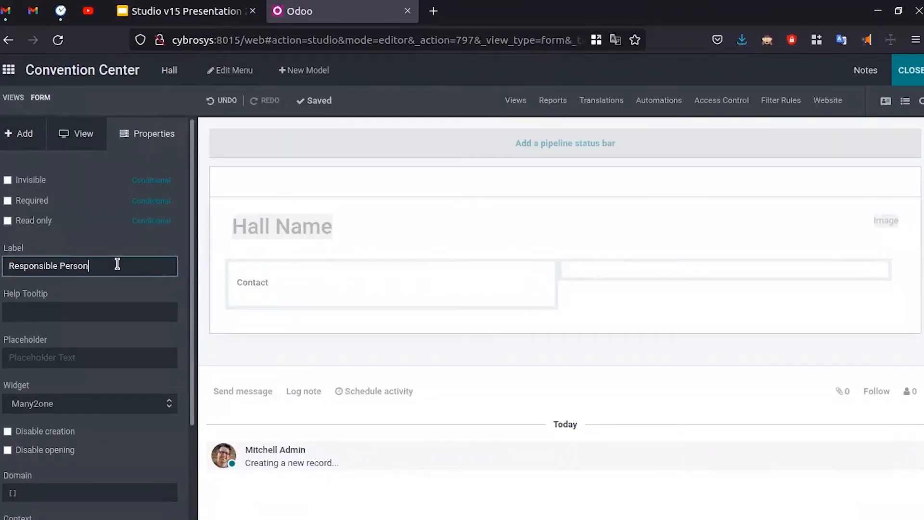
pyautogui.click(94, 292)
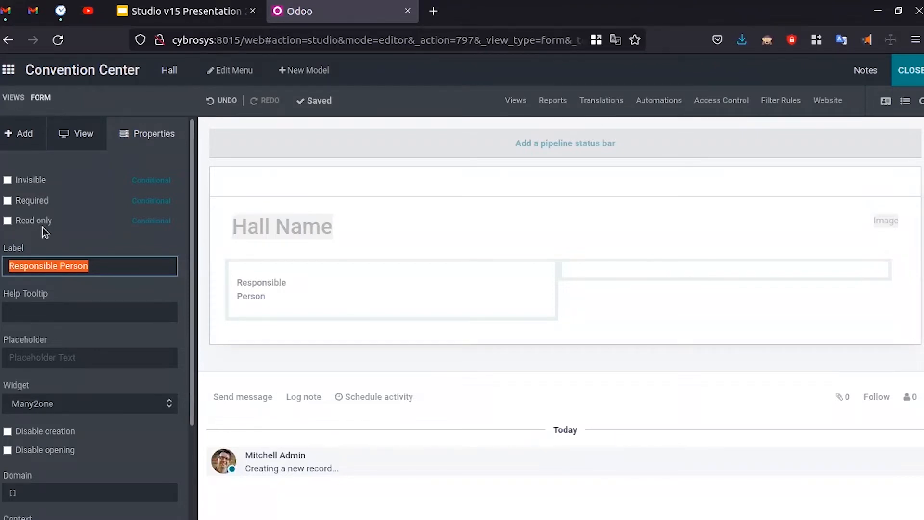
# - Make the field required and set its placeholder to 'Responsible Person od the space'
pyautogui.click(29, 206)
pyautogui.scroll(-3, 108, 310)
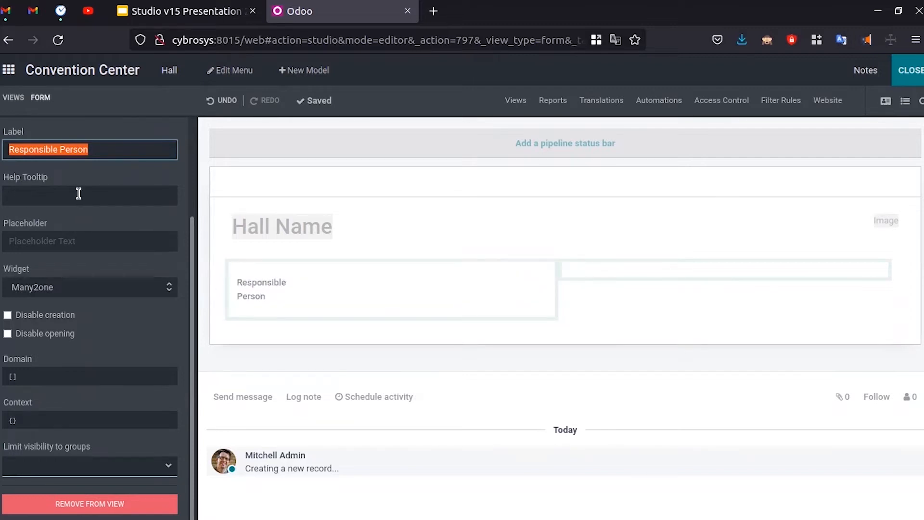
pyautogui.click(63, 248)
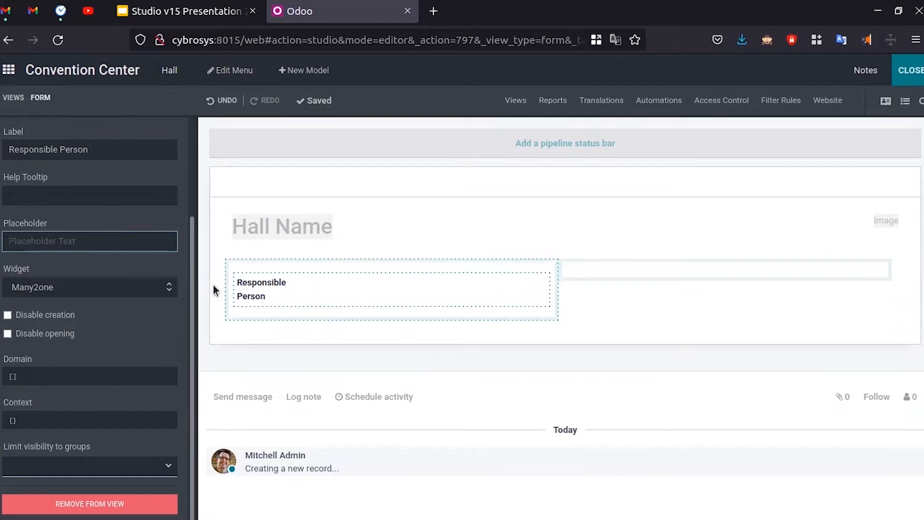
pyautogui.tripleClick(57, 140)
pyautogui.hotkey('ctrl', 'c')
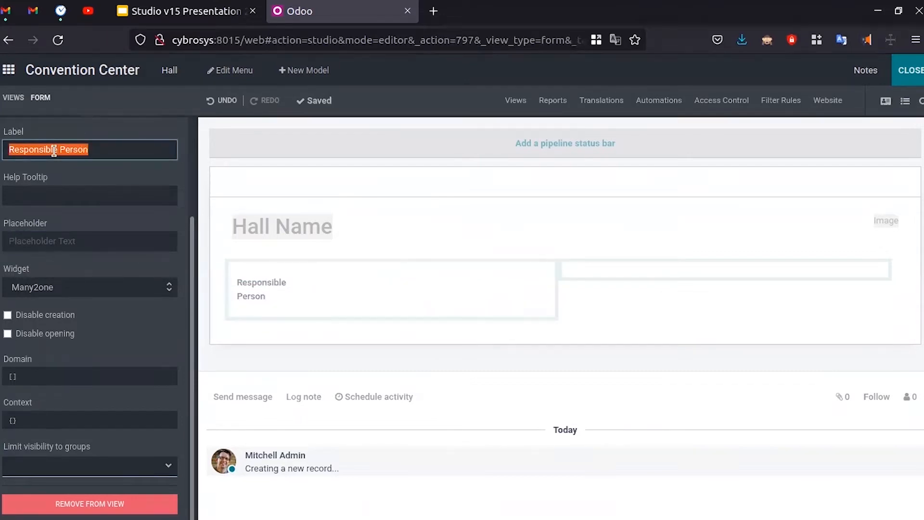
pyautogui.click(58, 242)
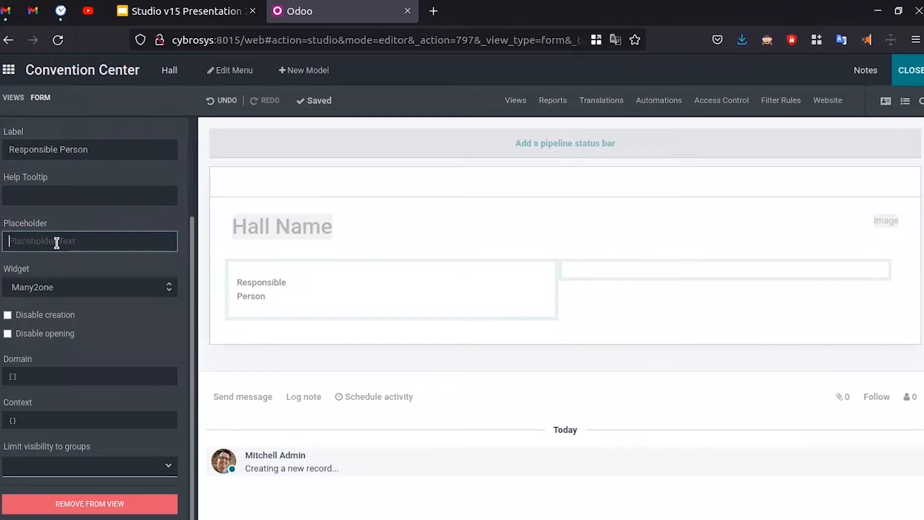
pyautogui.hotkey('ctrl', 'v')
pyautogui.press('BackSpace')
pyautogui.press('BackSpace')
pyautogui.press('BackSpace')
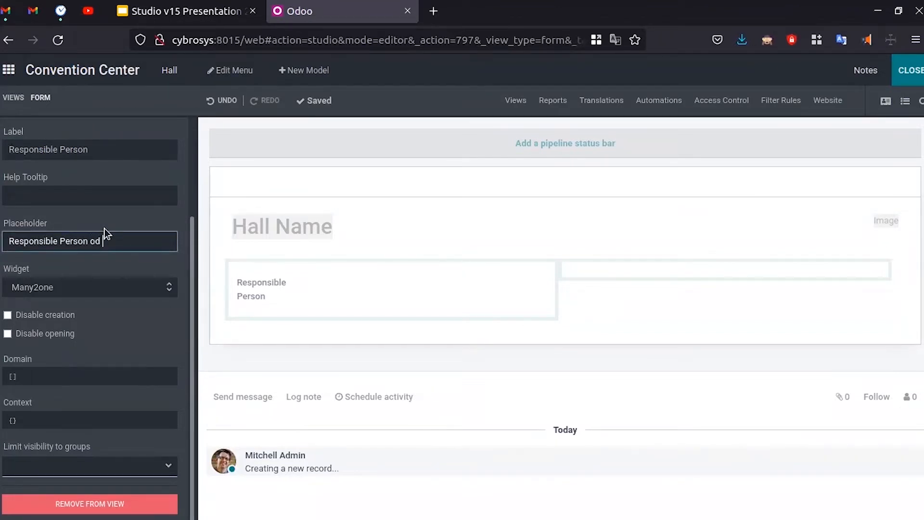
pyautogui.write('space')
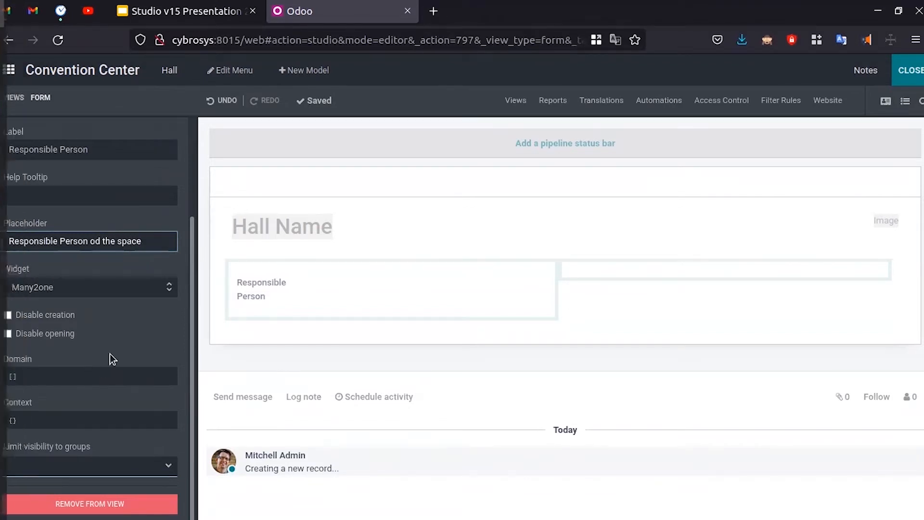
pyautogui.press('Return')
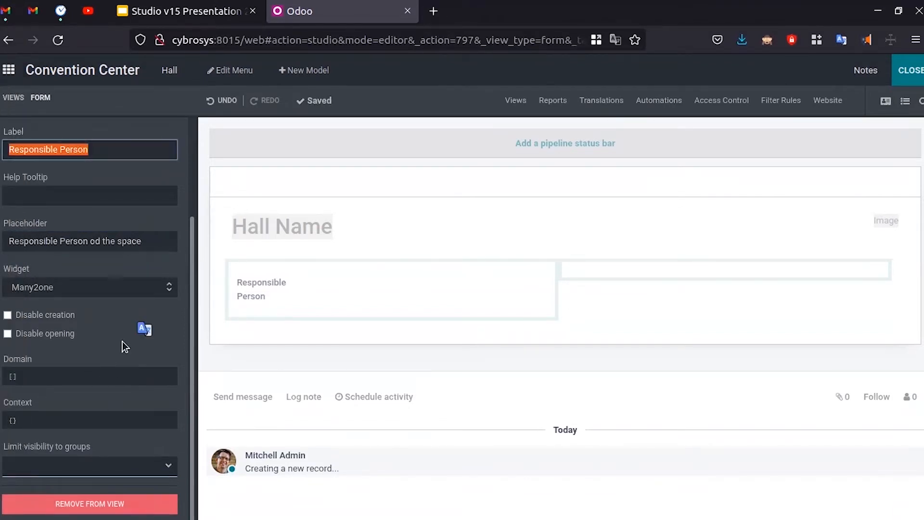
pyautogui.click(122, 214)
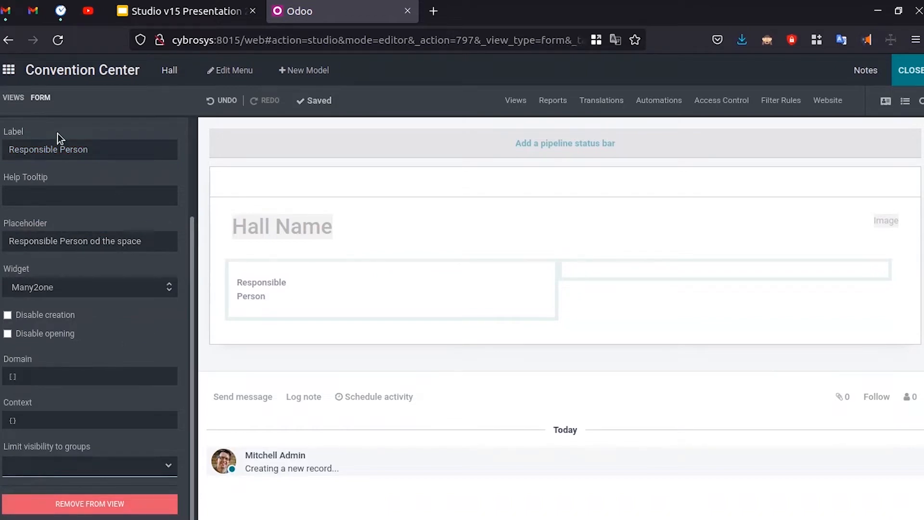
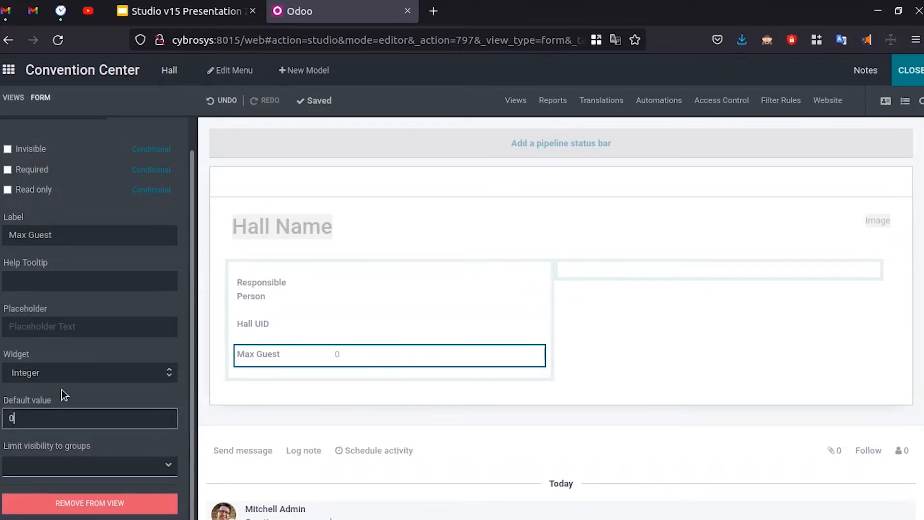
# - Clear the 0 default from Max Guest, then bring up the Google Slides hall form plan
pyautogui.press('BackSpace')
pyautogui.click(67, 392)
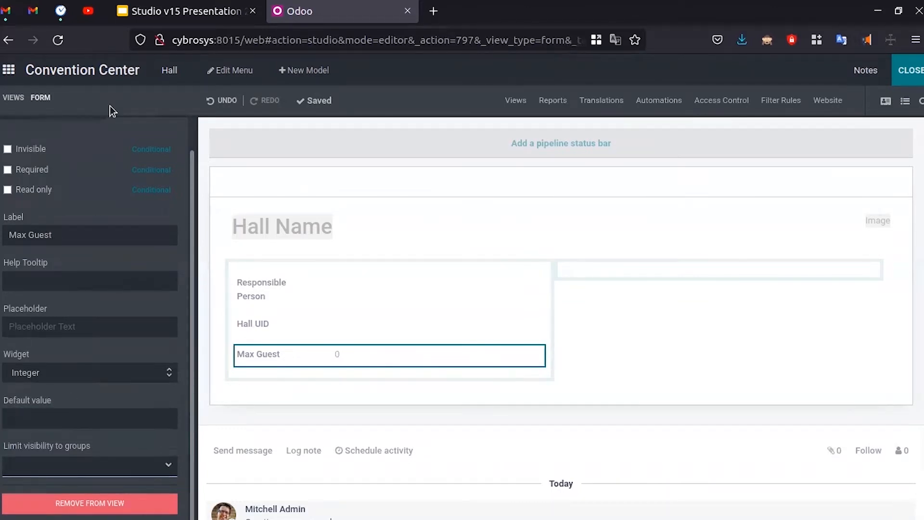
pyautogui.scroll(2, 77, 214)
pyautogui.click(22, 139)
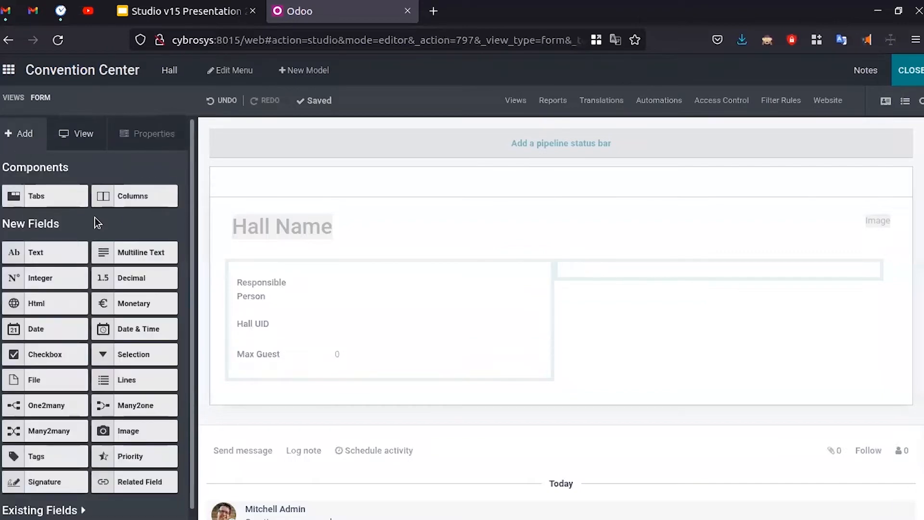
pyautogui.hotkey('ctrl', 'shift', 'Tab')
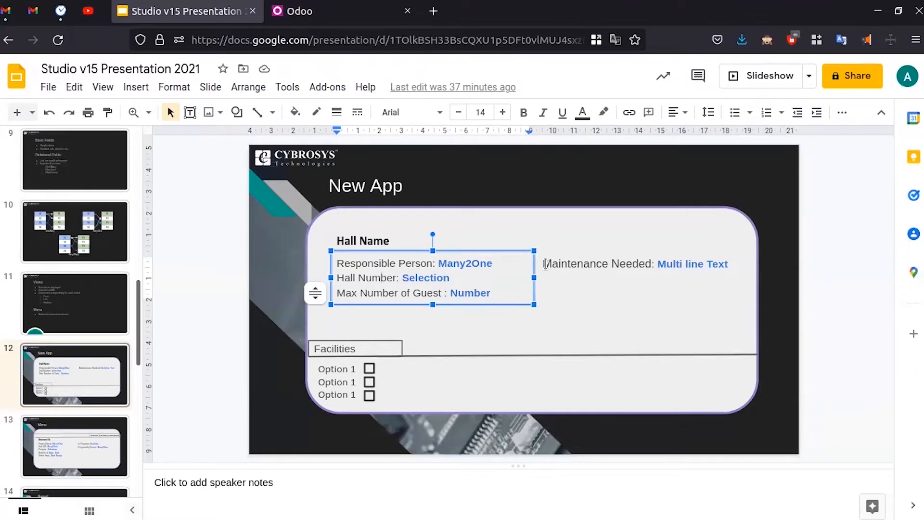
# - Check the slide plan listing Maintenance Needed as a Multi line Text field
pyautogui.moveTo(543, 264); pyautogui.dragTo(695, 264)
pyautogui.click(699, 264)
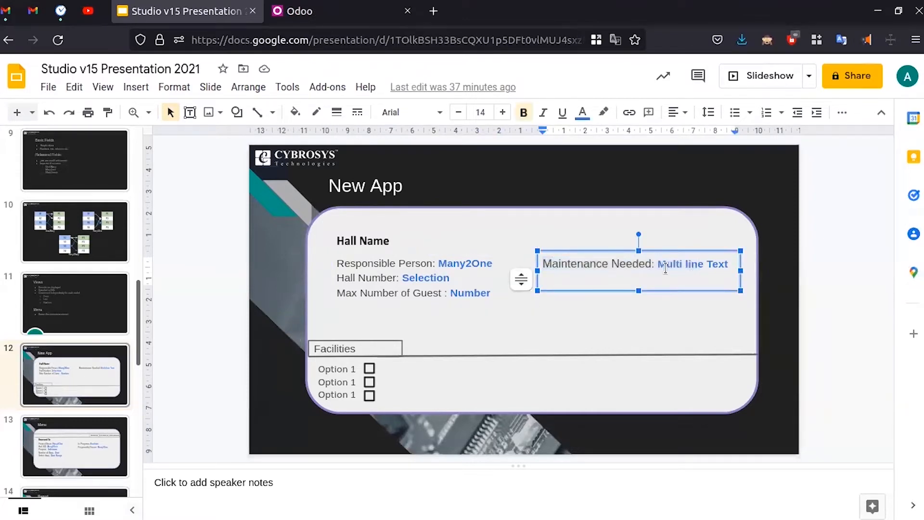
pyautogui.moveTo(658, 264); pyautogui.dragTo(736, 260)
pyautogui.click(711, 267)
pyautogui.hotkey('ctrl', 'Tab')
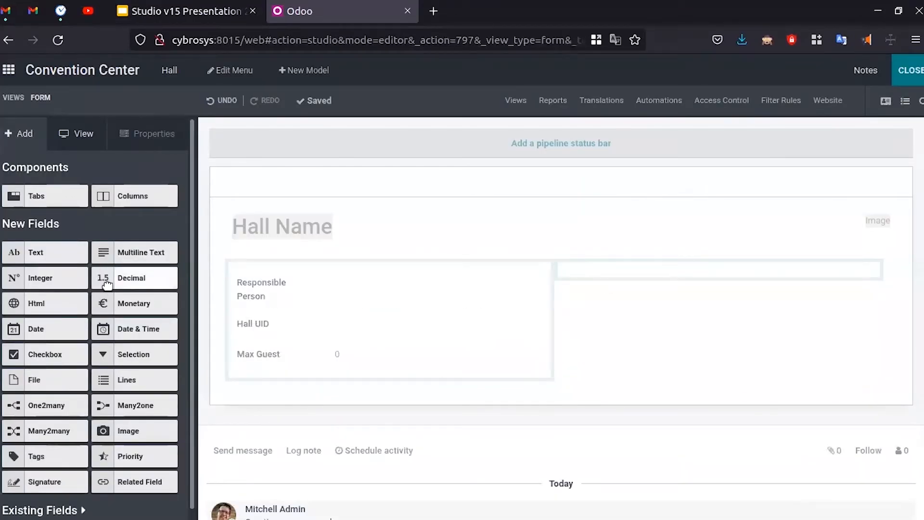
# - Drop a Multiline Text field into the right column and label it 'Maintanace Needed'
pyautogui.moveTo(123, 254); pyautogui.dragTo(654, 283)
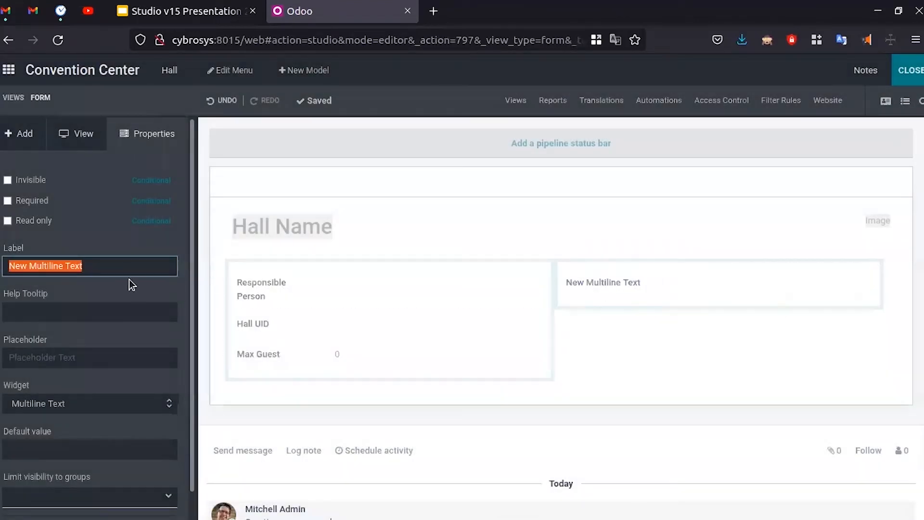
pyautogui.press('BackSpace')
pyautogui.hotkey('ctrl', 'Tab')
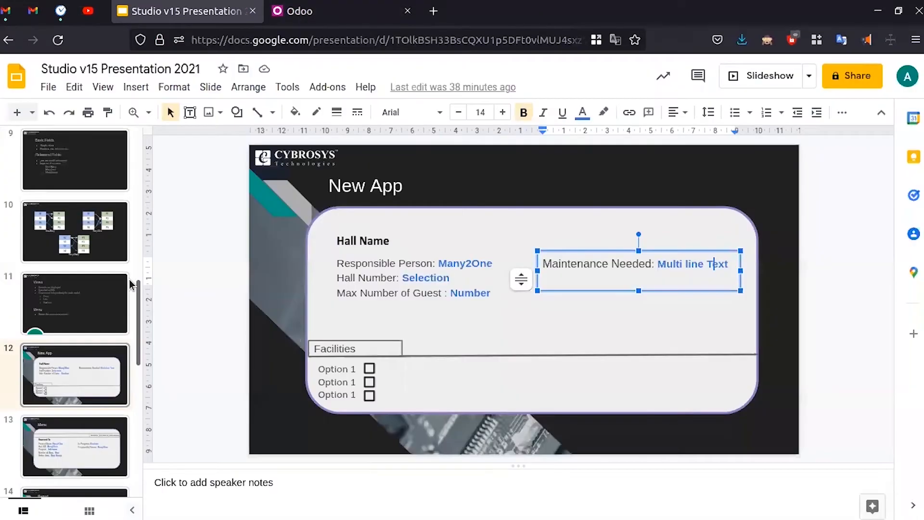
pyautogui.hotkey('ctrl', 'Tab')
pyautogui.write('Mai')
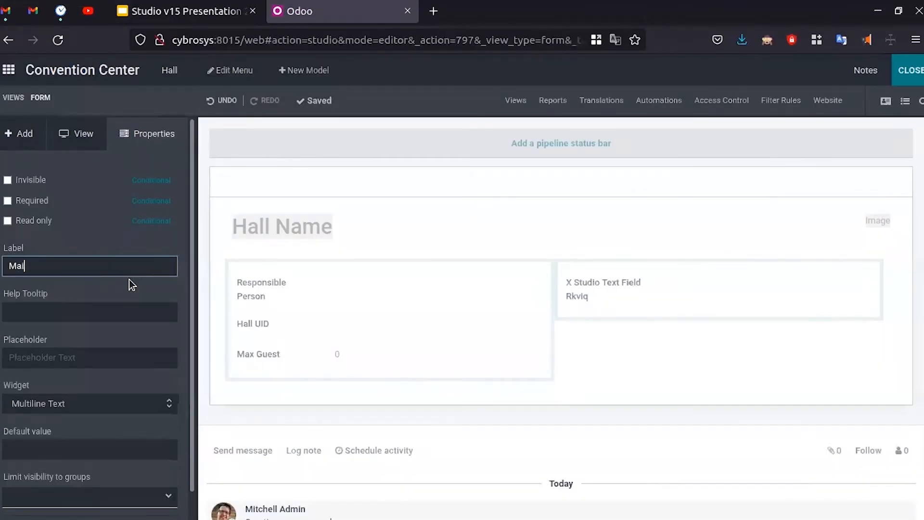
pyautogui.write('ntanace Needed')
pyautogui.press('Return')
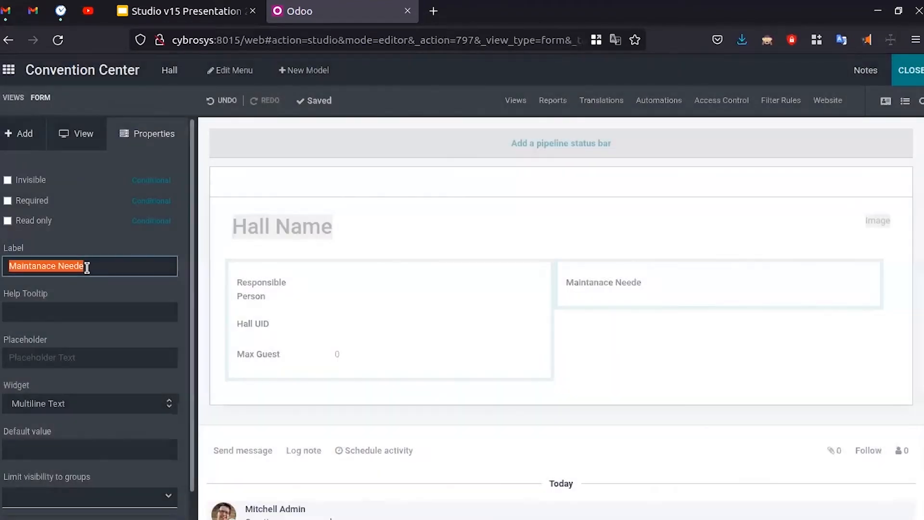
pyautogui.click(91, 271)
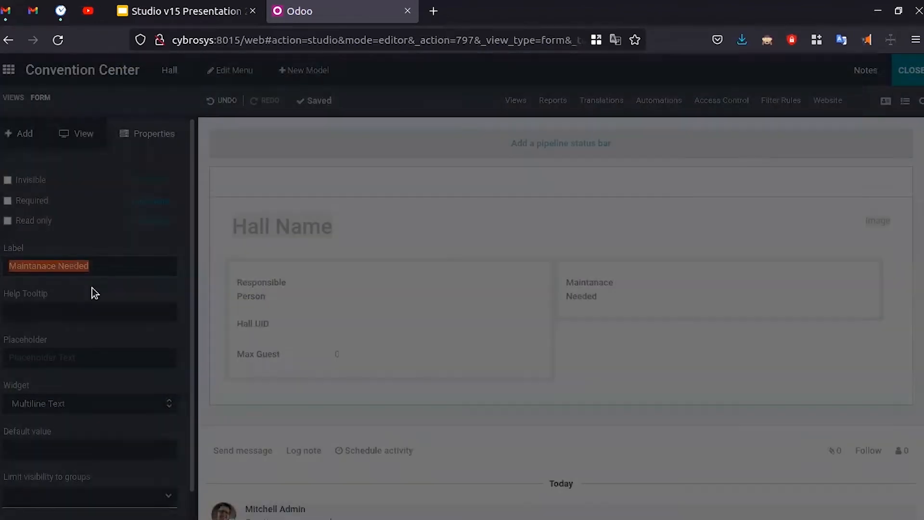
# - Review the presentation plan again and return to the form editor's field list
pyautogui.hotkey('ctrl', 'shift', 'Tab')
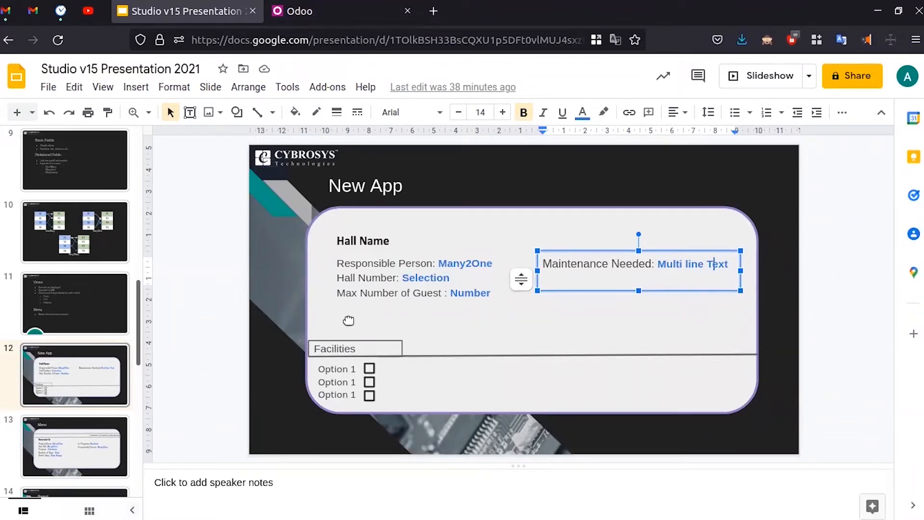
pyautogui.click(352, 13)
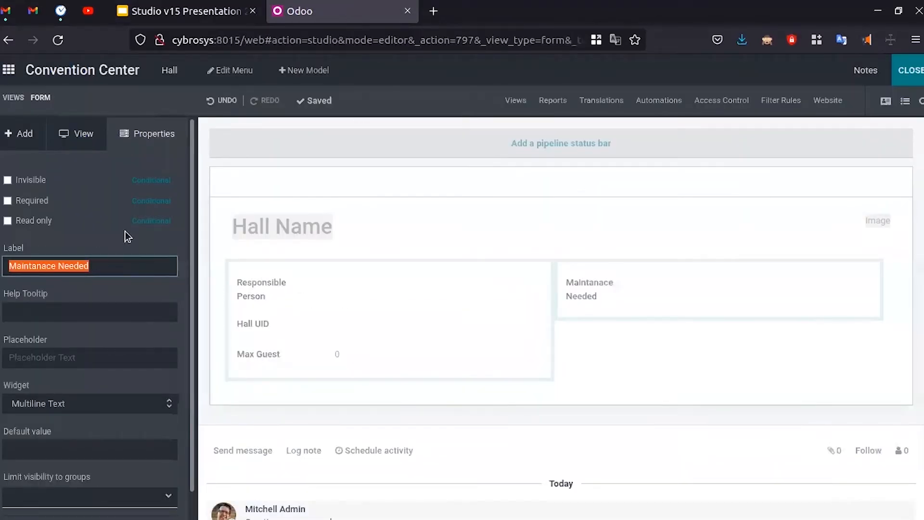
pyautogui.click(31, 144)
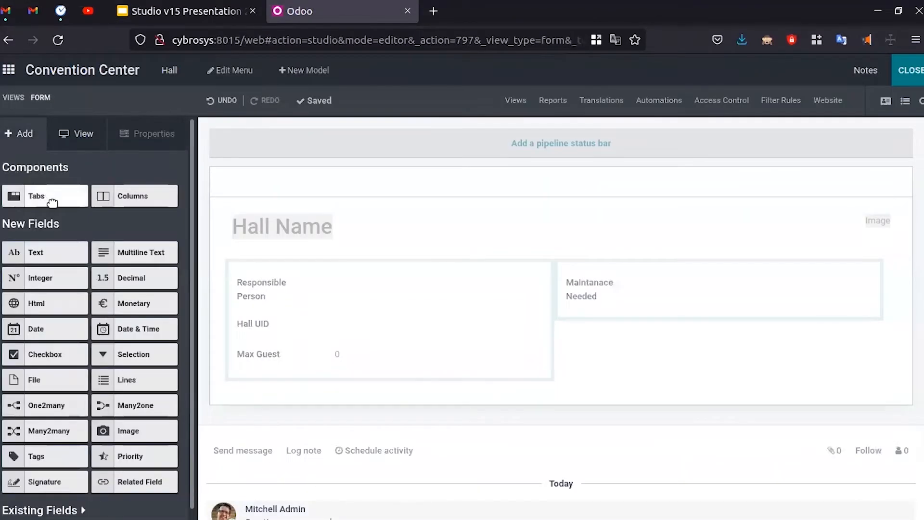
# - Drop a Tabs notebook below the main fields and rename its page to 'Facilities'
pyautogui.moveTo(51, 198); pyautogui.dragTo(313, 404)
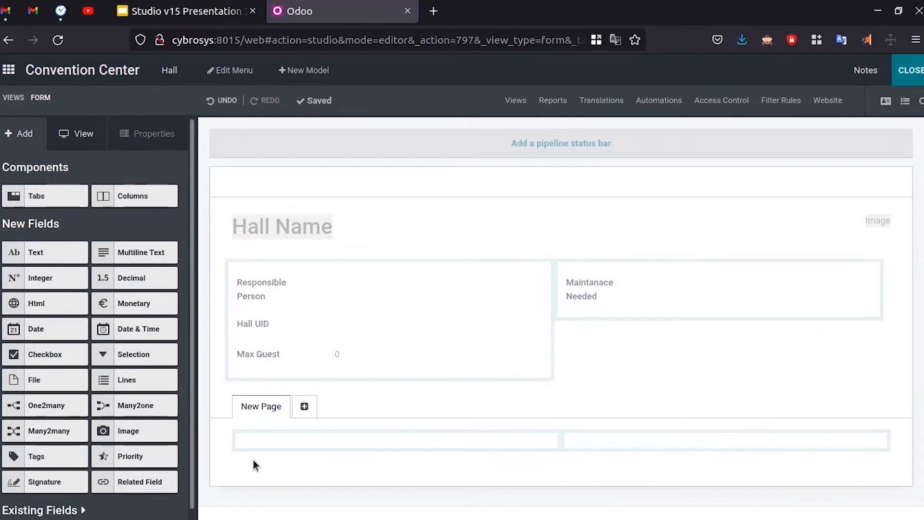
pyautogui.click(263, 410)
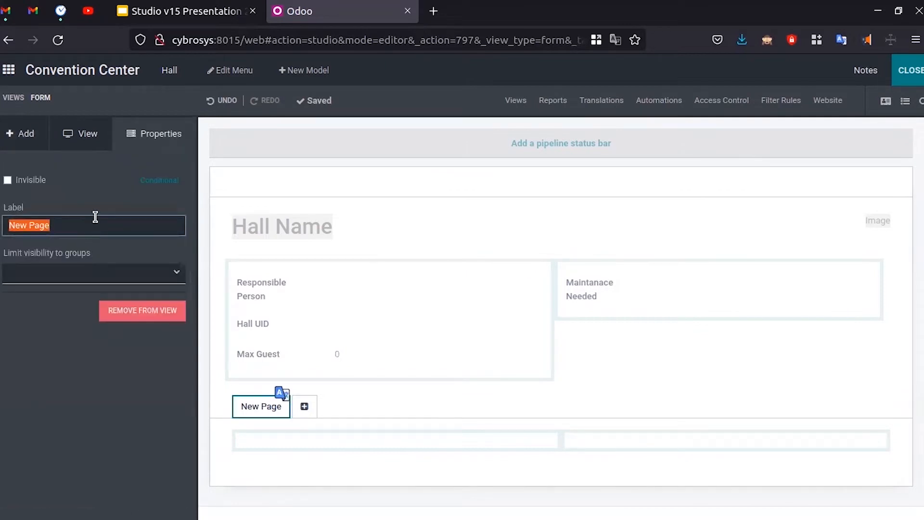
pyautogui.press('BackSpace')
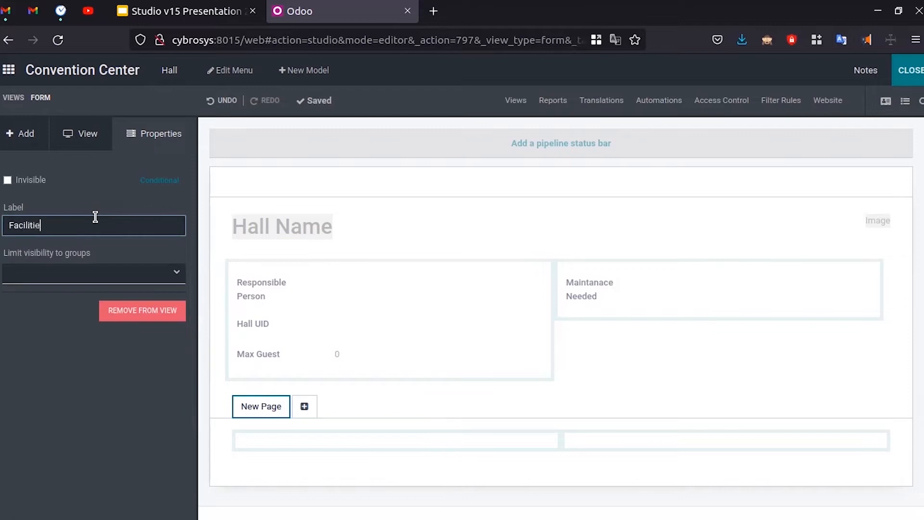
pyautogui.click(129, 385)
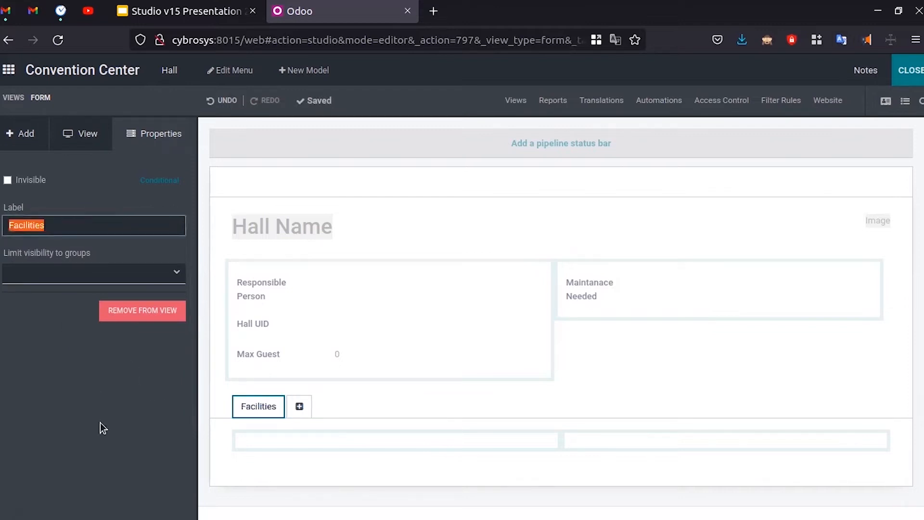
pyautogui.click(309, 447)
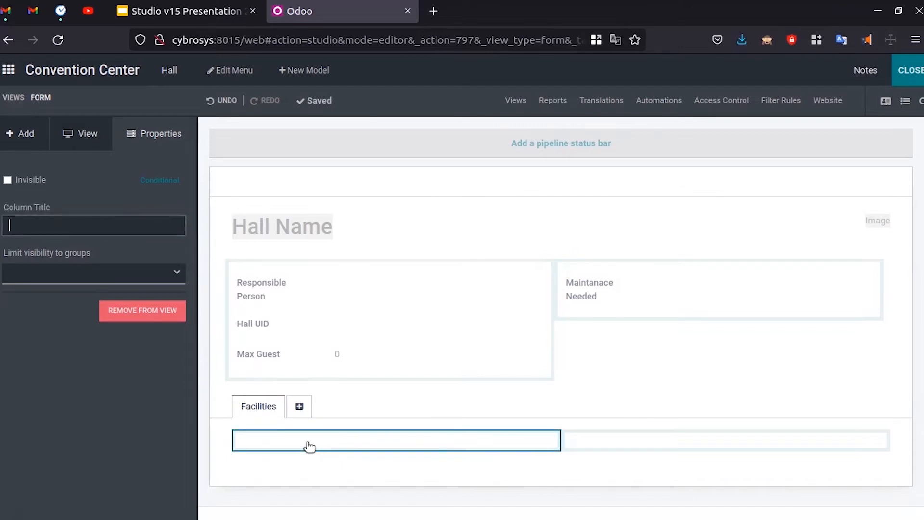
pyautogui.click(37, 134)
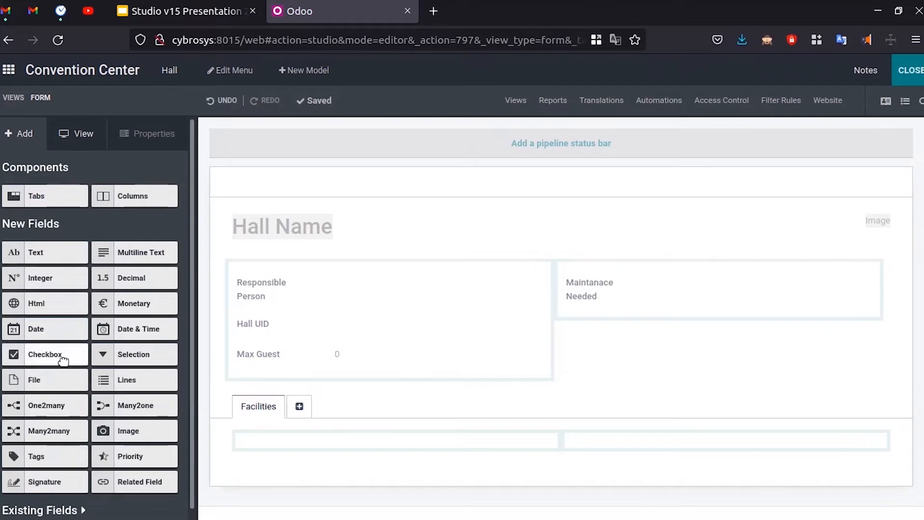
# - Add two checkboxes to the Facilities page labelled 'Wifi Provided' and 'Air Coditioned'
pyautogui.moveTo(62, 357); pyautogui.dragTo(337, 455)
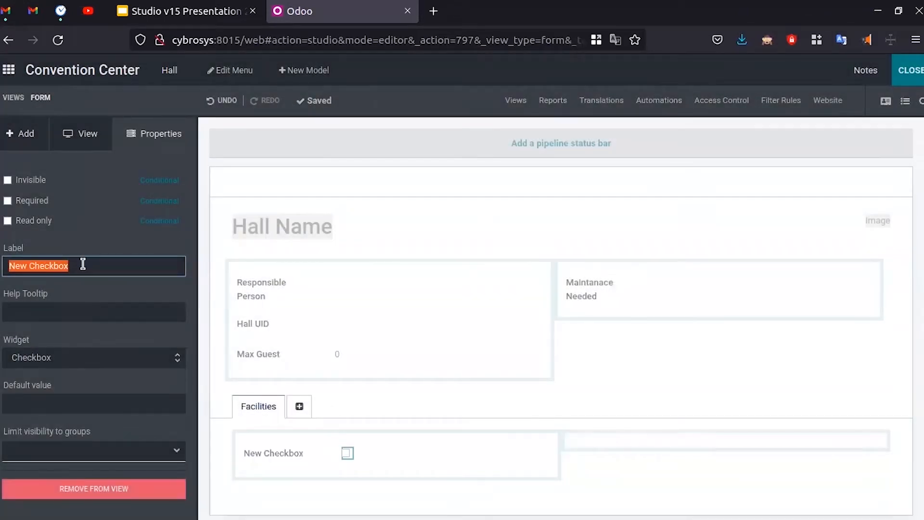
pyautogui.press('BackSpace')
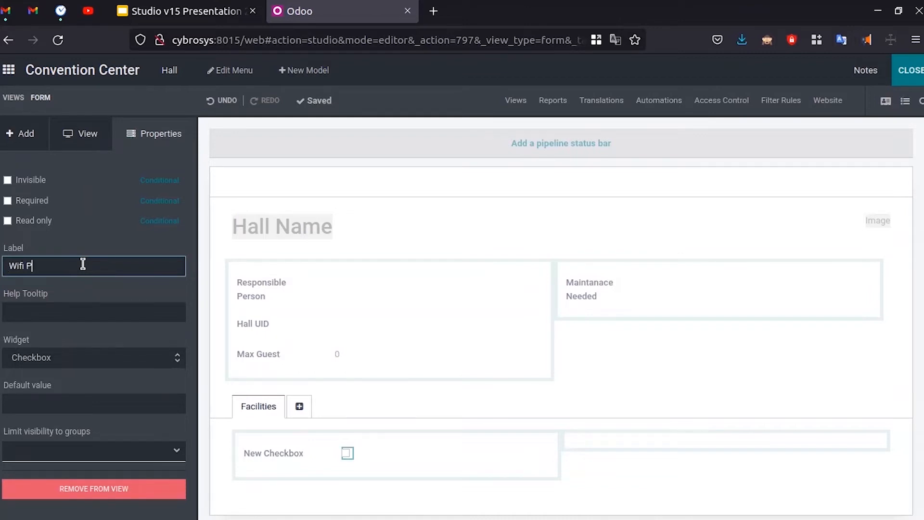
pyautogui.write('Wifi Provied')
pyautogui.press('BackSpace')
pyautogui.press('BackSpace')
pyautogui.press('BackSpace')
pyautogui.click(81, 243)
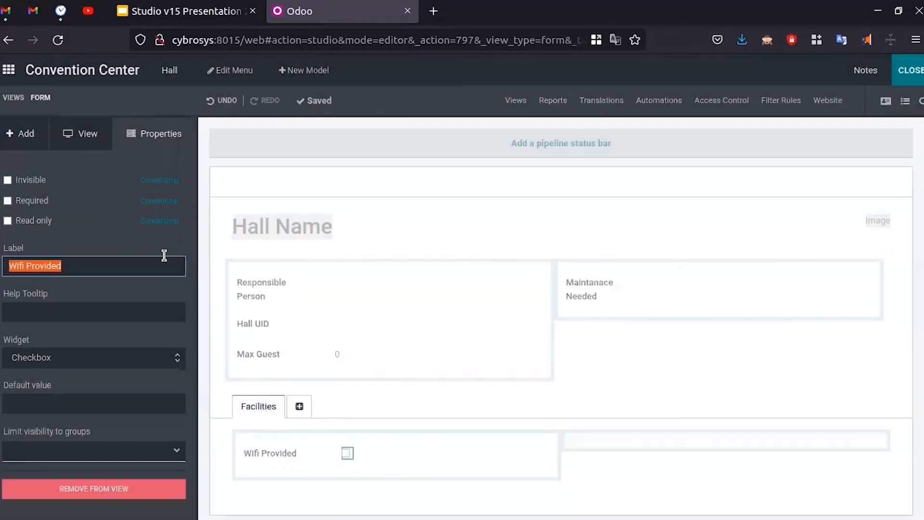
pyautogui.click(27, 134)
pyautogui.moveTo(56, 353); pyautogui.dragTo(313, 474)
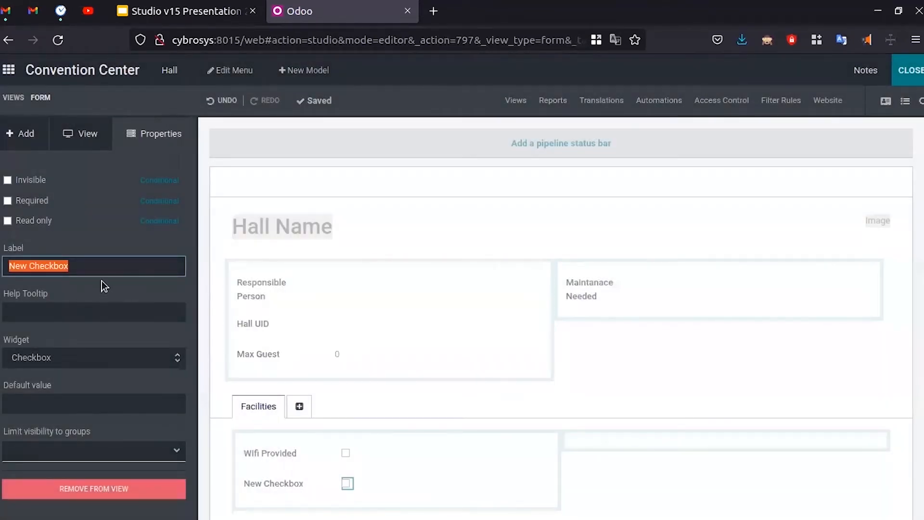
pyautogui.press('BackSpace')
pyautogui.write('Air Coditioned')
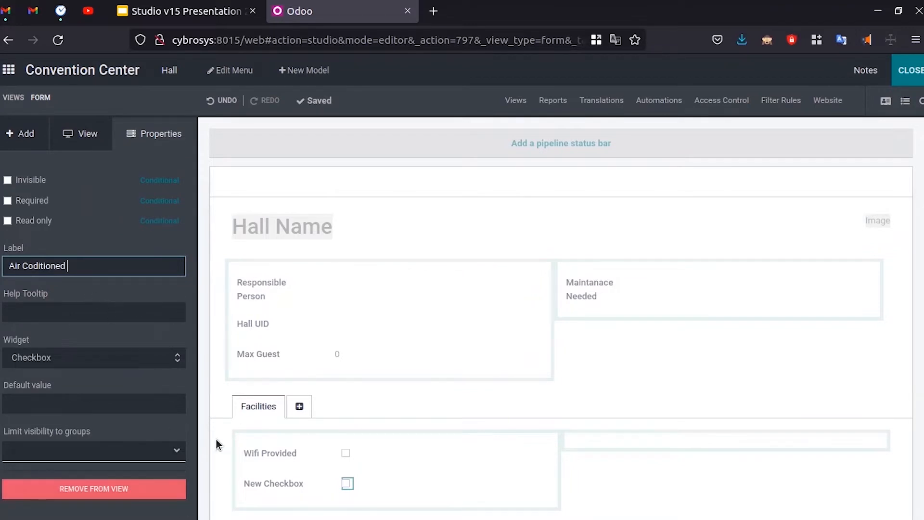
pyautogui.click(122, 511)
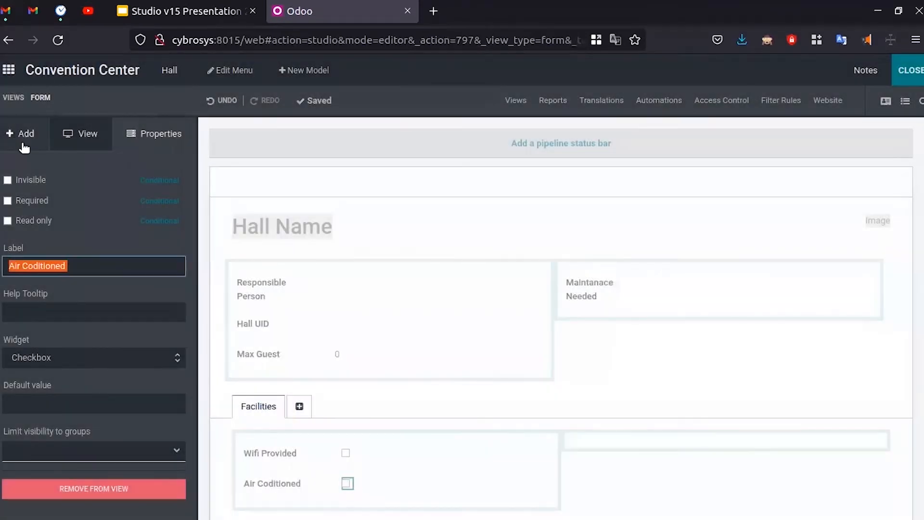
pyautogui.click(25, 139)
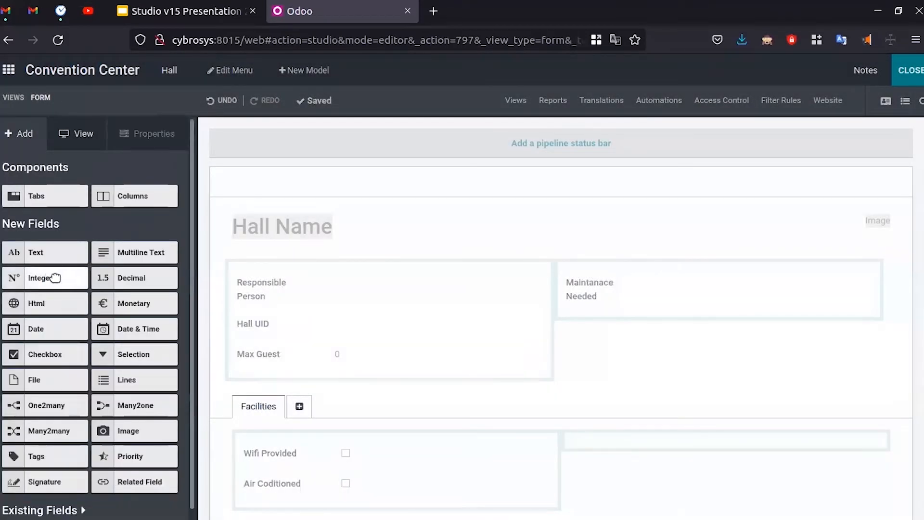
# - Add two more Facilities checkboxes labelled 'Open Air' and 'Projectors'
pyautogui.moveTo(56, 354); pyautogui.dragTo(269, 501)
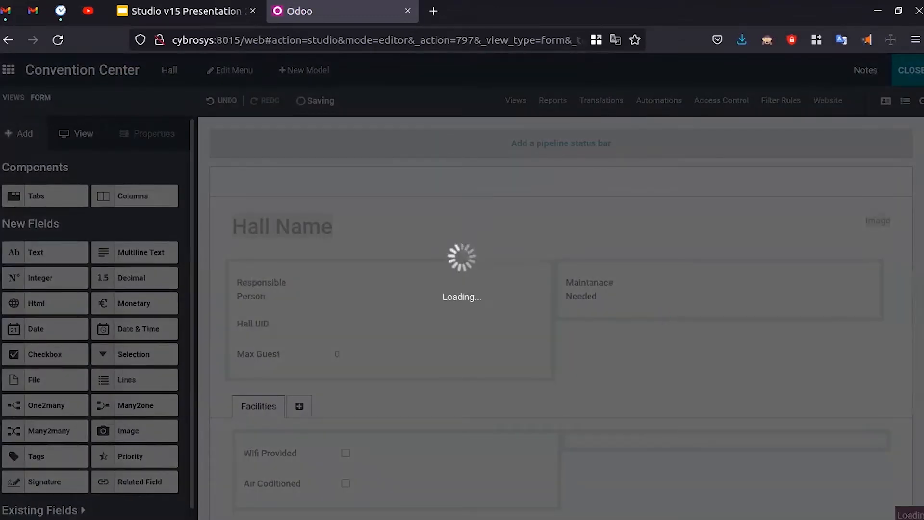
pyautogui.scroll(-2, 434, 423)
pyautogui.press('BackSpace')
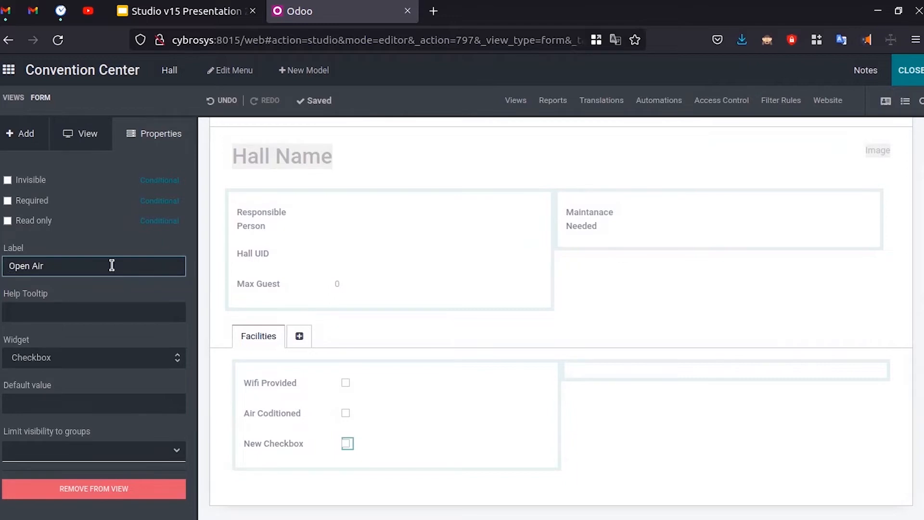
pyautogui.click(109, 289)
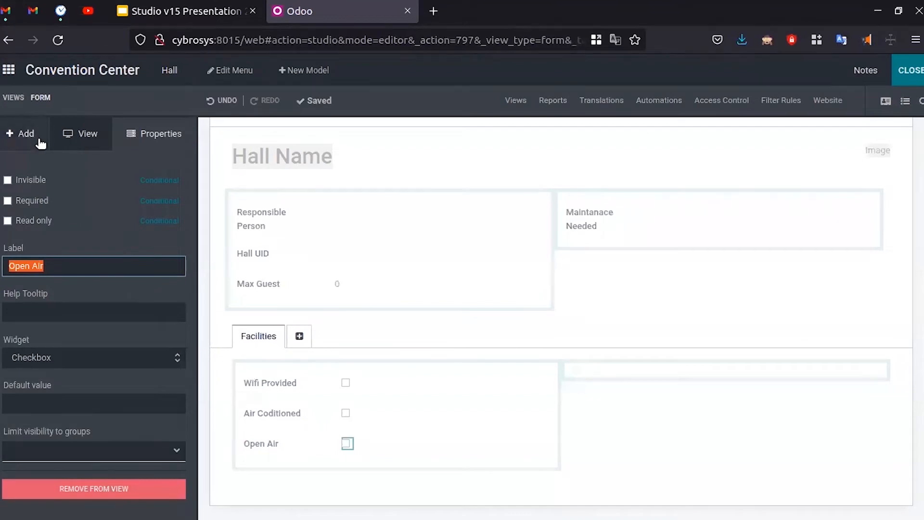
pyautogui.click(39, 142)
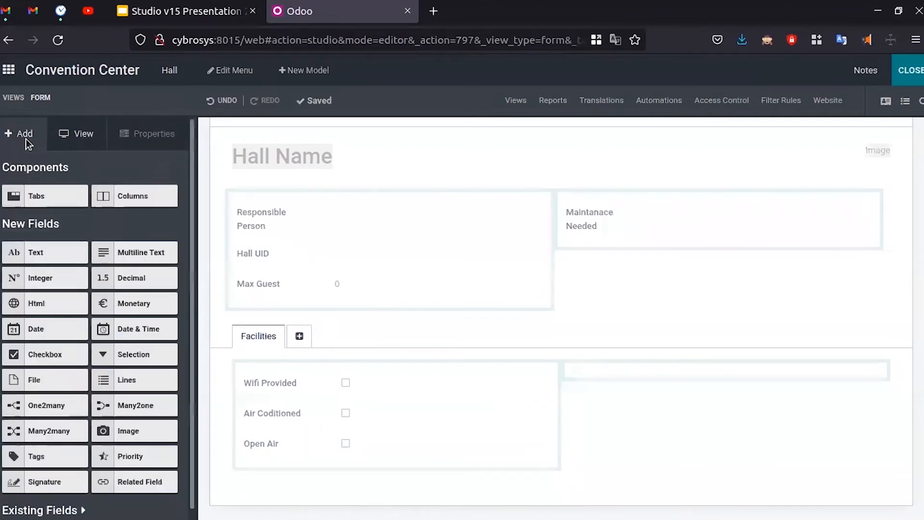
pyautogui.moveTo(50, 355); pyautogui.dragTo(328, 456)
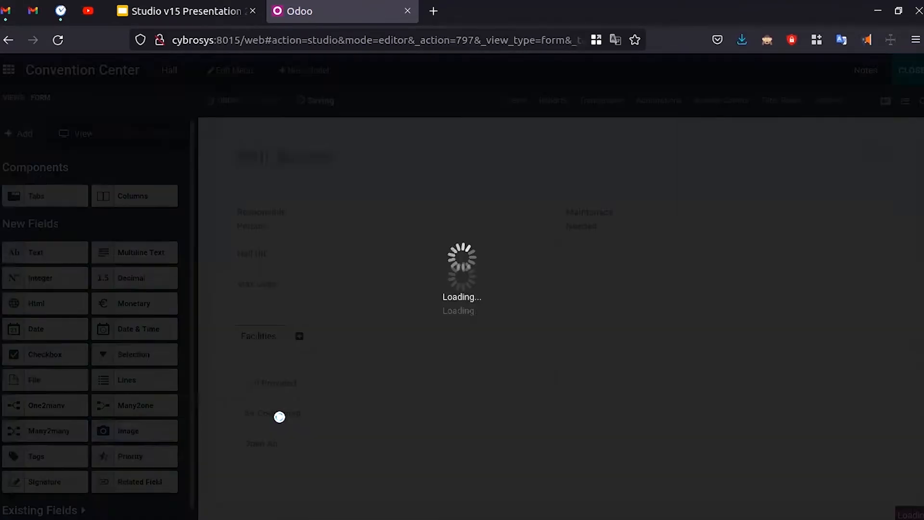
pyautogui.press('BackSpace')
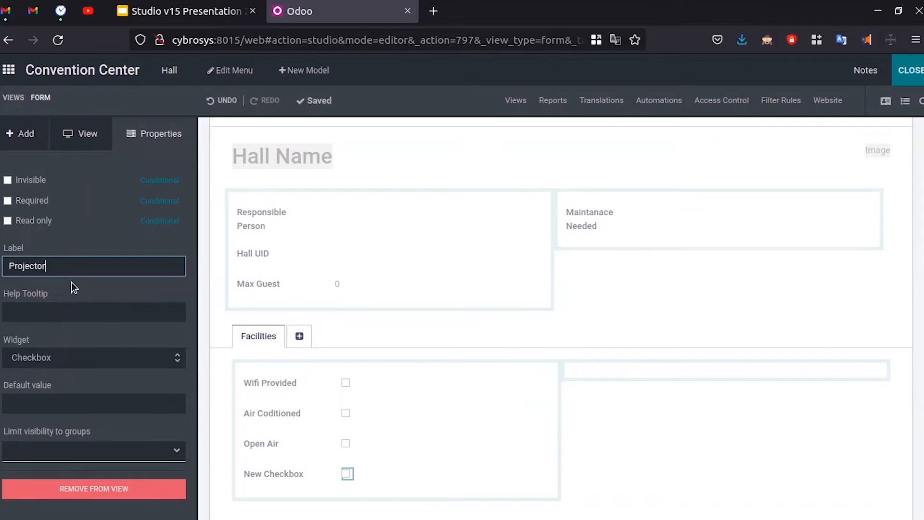
pyautogui.press('Return')
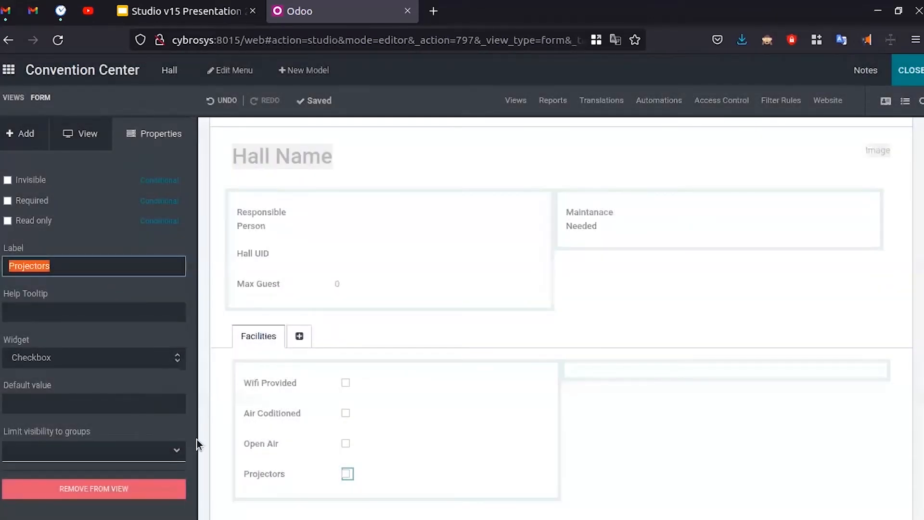
pyautogui.scroll(-1, 316, 374)
pyautogui.scroll(3, 373, 376)
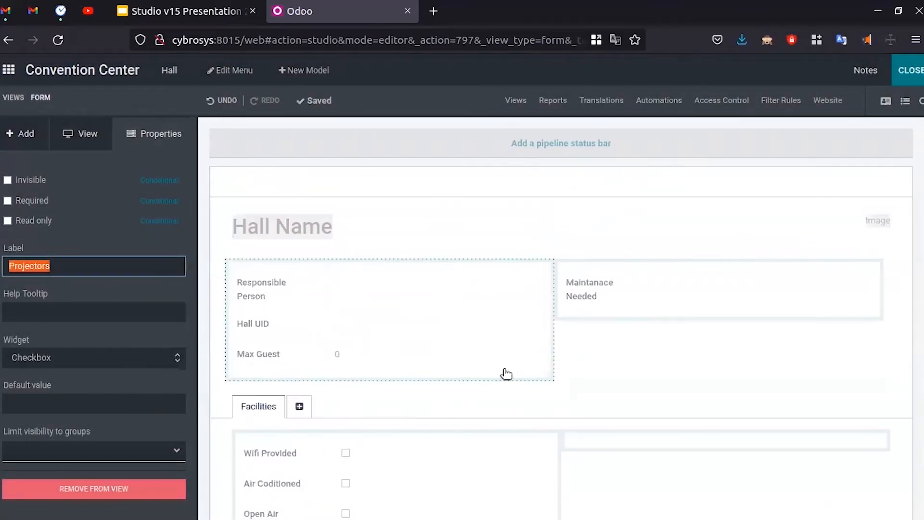
pyautogui.scroll(-1, 506, 374)
pyautogui.click(909, 70)
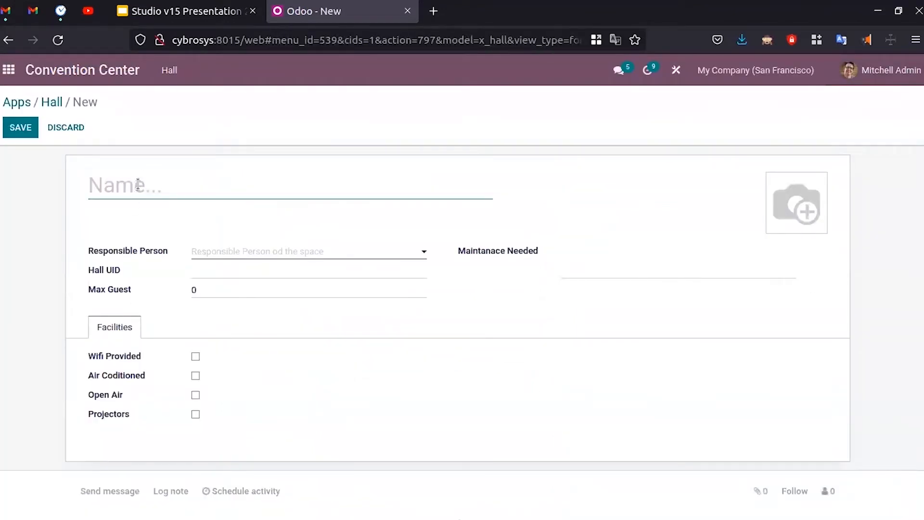
pyautogui.click(61, 100)
pyautogui.click(9, 70)
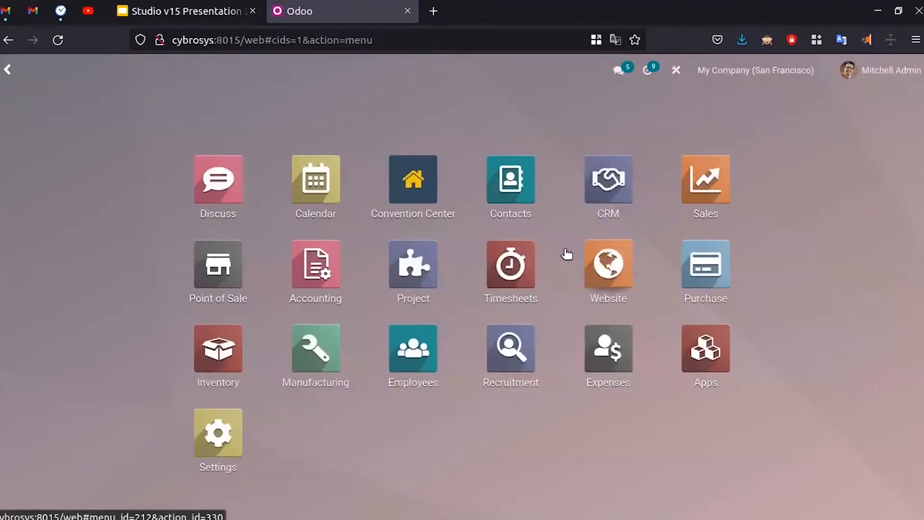
pyautogui.click(424, 189)
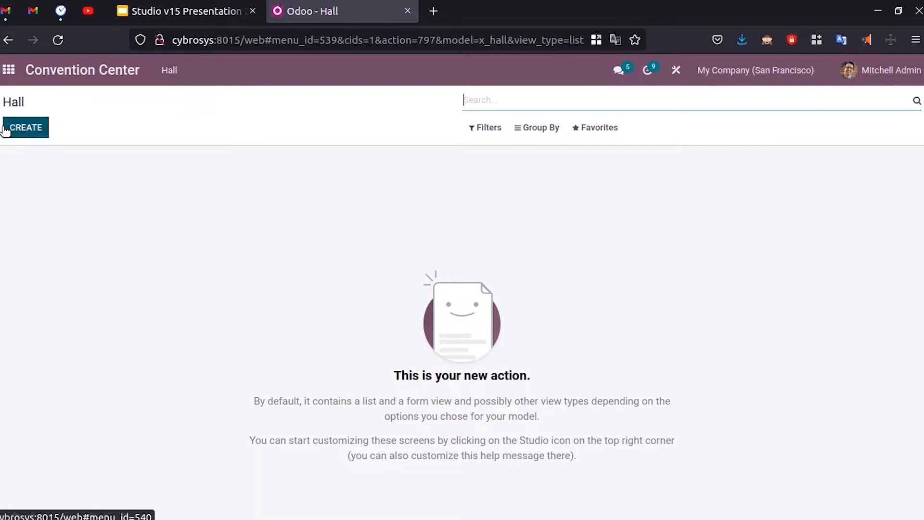
pyautogui.click(27, 129)
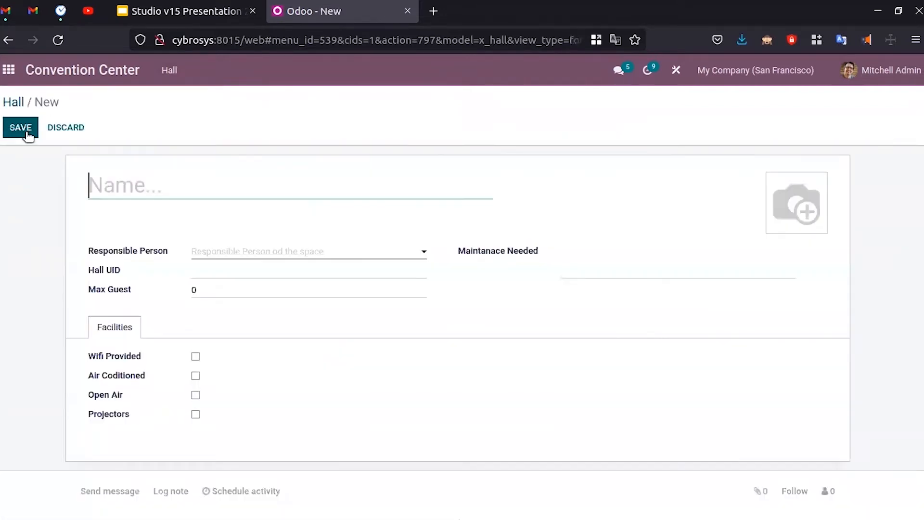
pyautogui.click(676, 70)
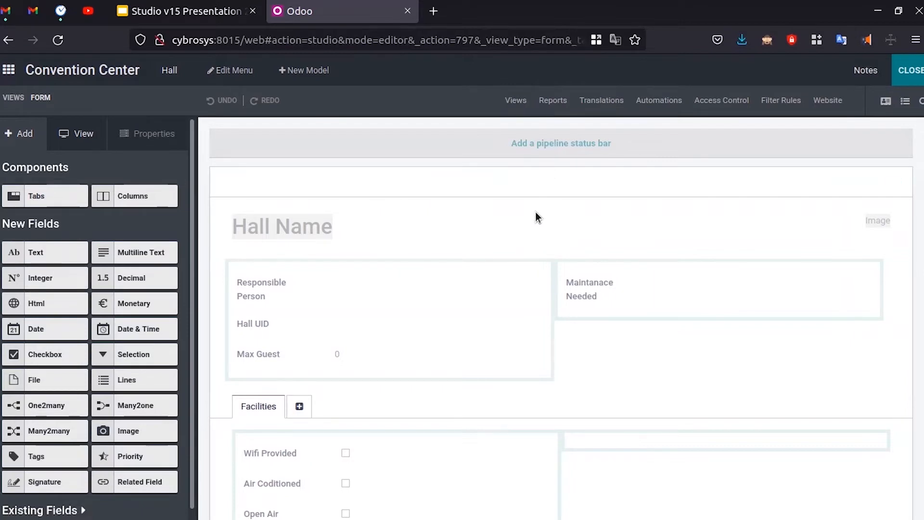
# - From the views overview, activate the Kanban view and open it for editing
pyautogui.click(517, 102)
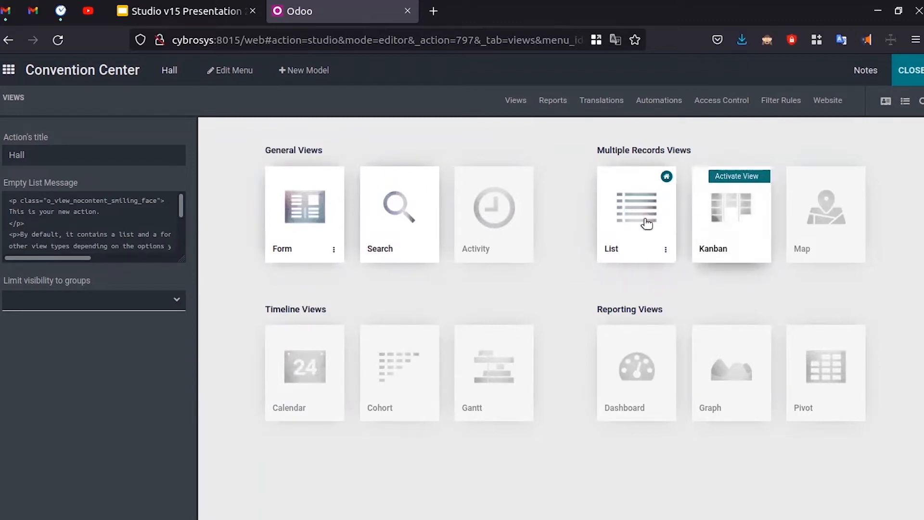
pyautogui.click(292, 230)
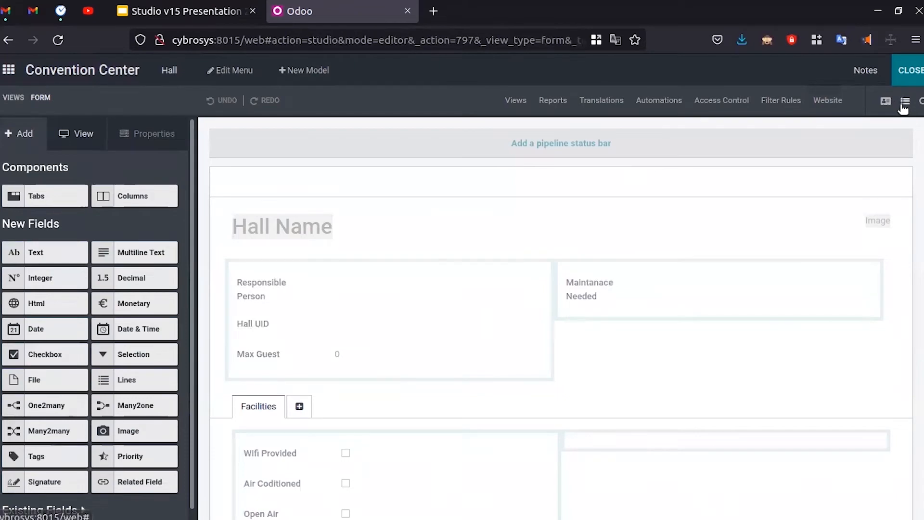
pyautogui.click(511, 101)
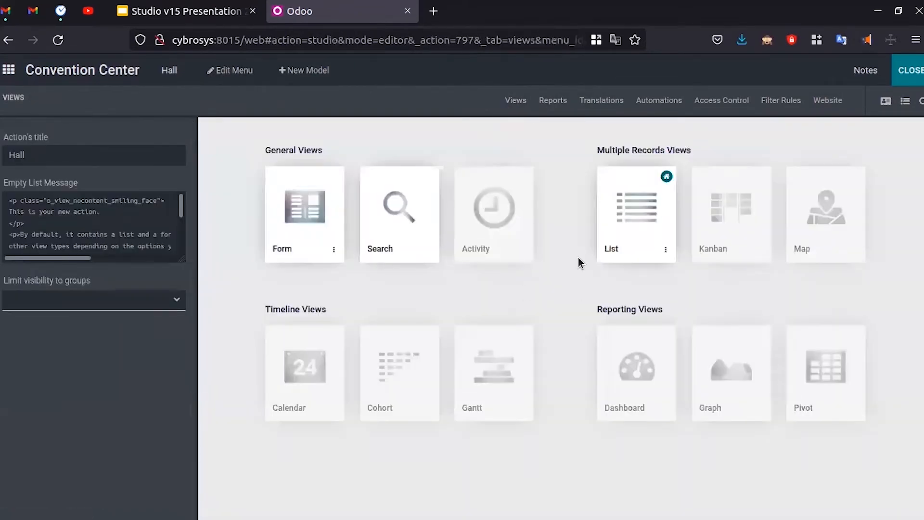
pyautogui.click(728, 224)
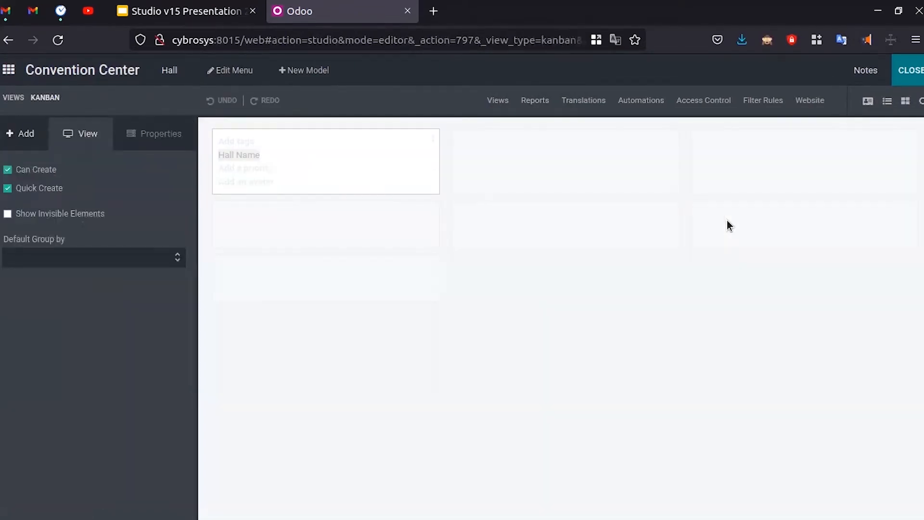
# - Try adding tags to the kanban card, then cancel the Select a Field dialog
pyautogui.click(242, 145)
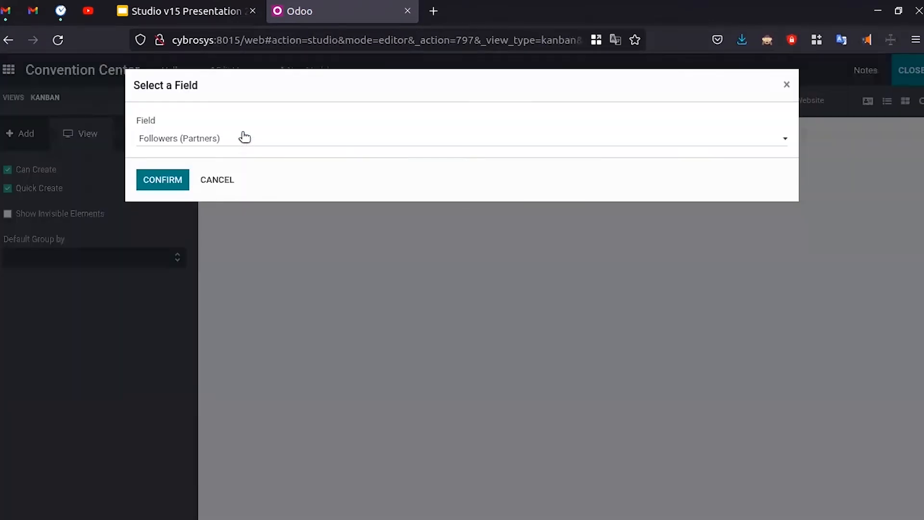
pyautogui.click(242, 139)
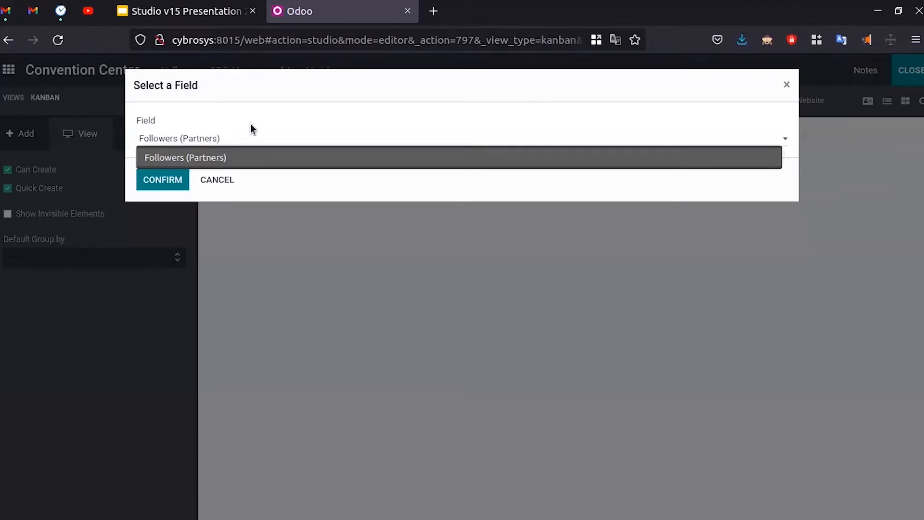
pyautogui.click(419, 131)
pyautogui.click(396, 138)
pyautogui.click(233, 158)
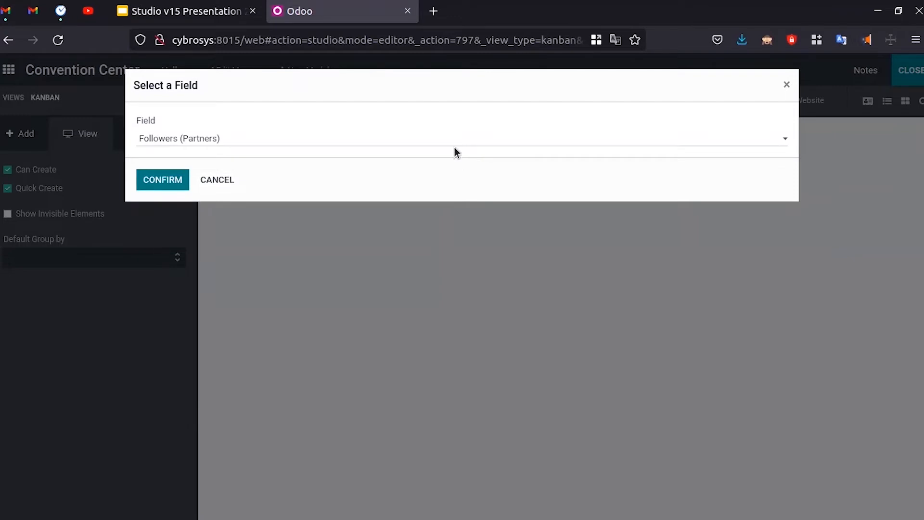
pyautogui.click(432, 143)
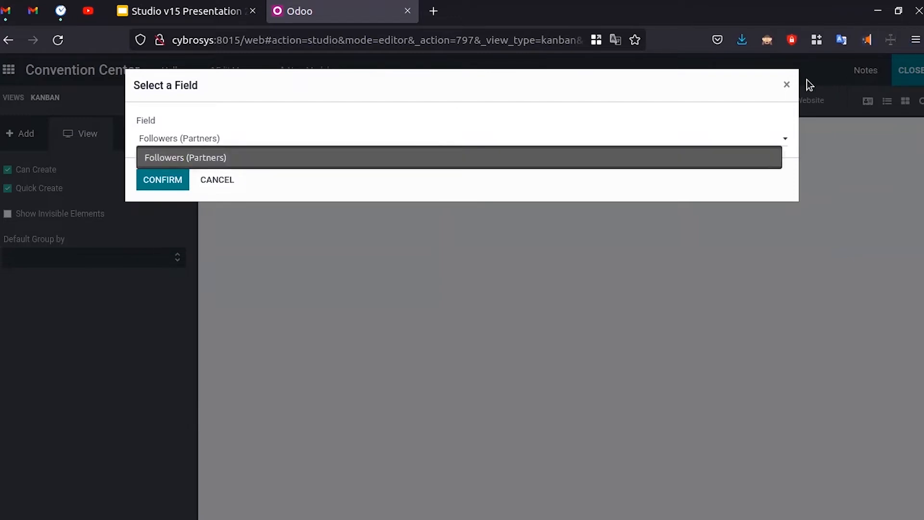
pyautogui.click(787, 84)
pyautogui.click(787, 84)
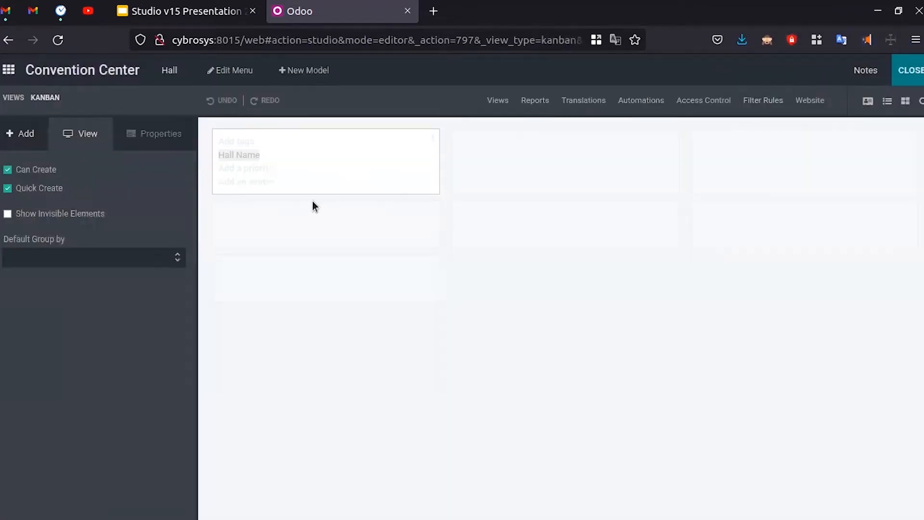
# - Disable the Hall kanban view, close Studio, and switch to the presentation slides
pyautogui.click(490, 103)
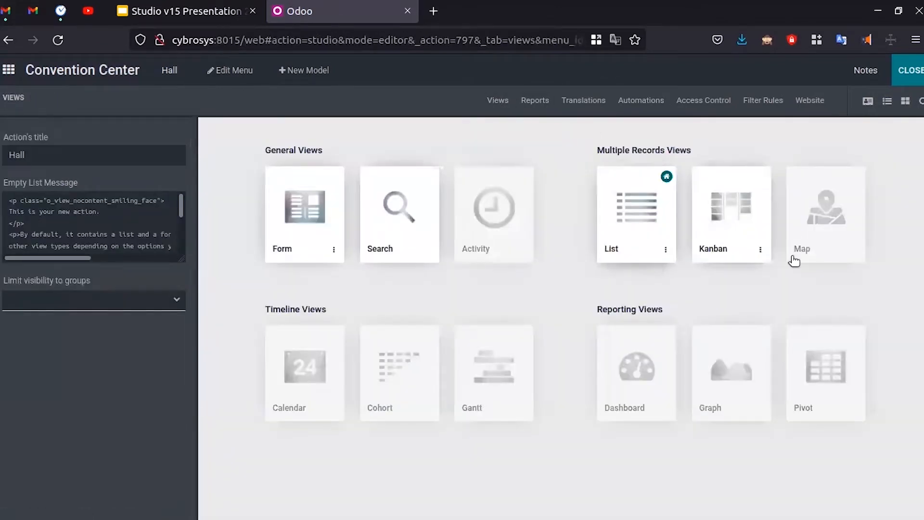
pyautogui.click(761, 249)
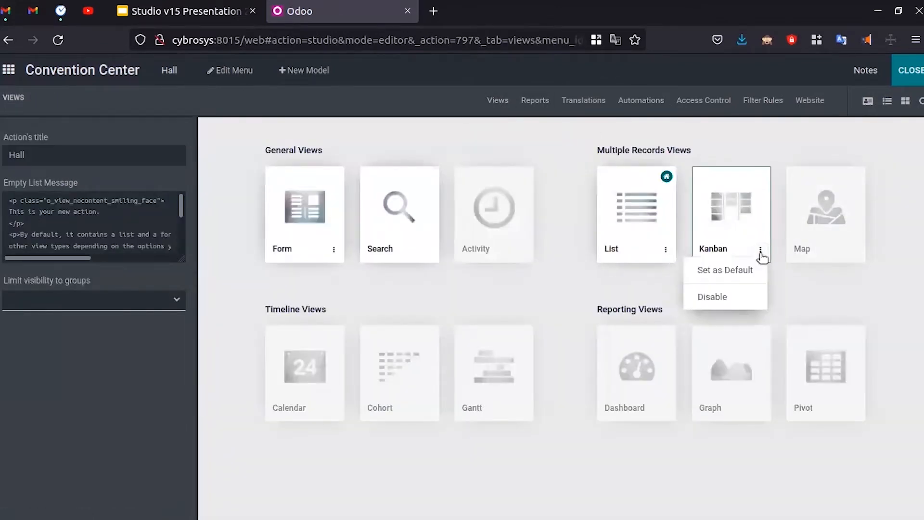
pyautogui.click(739, 294)
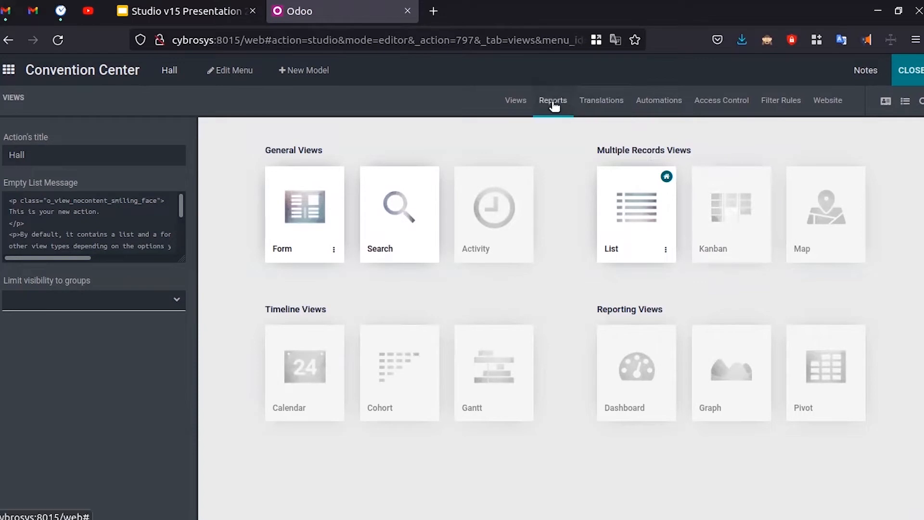
pyautogui.click(900, 72)
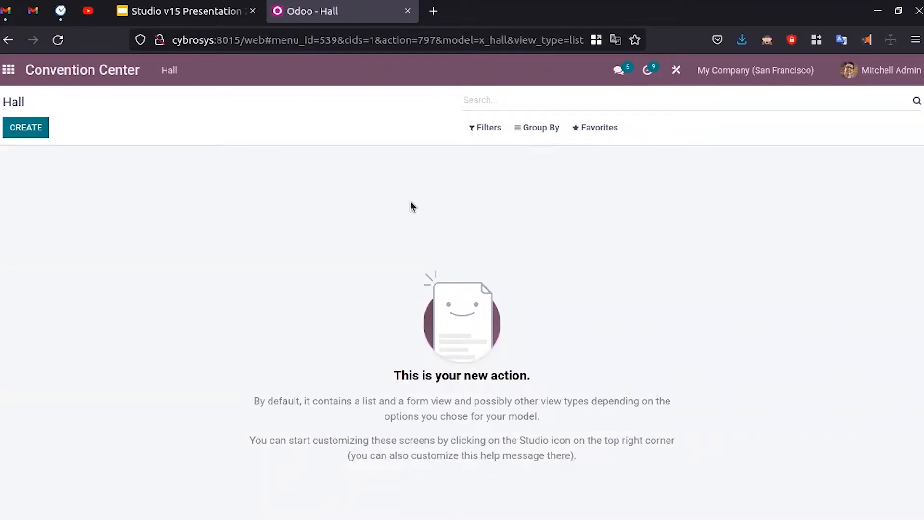
pyautogui.click(226, 10)
# - Look over the Menu slide's planned reservation fields, then return to the Odoo Hall tab
pyautogui.scroll(-3, 73, 313)
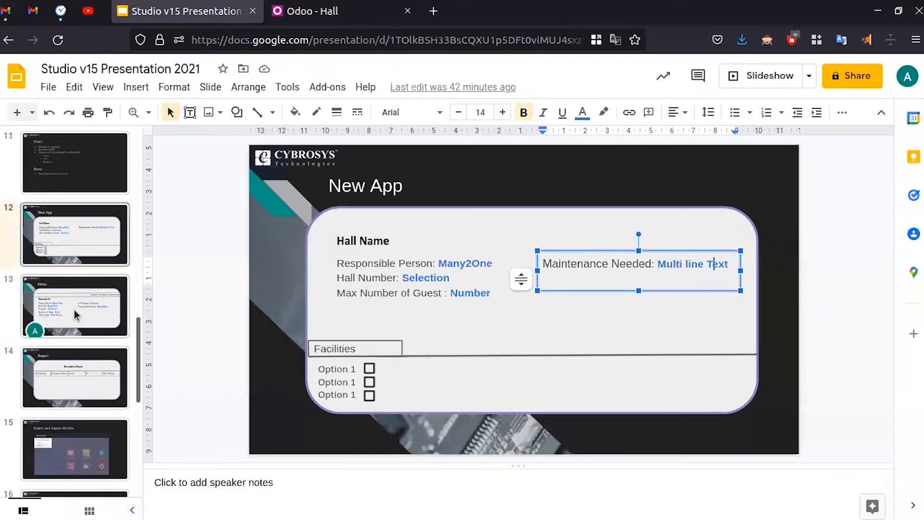
pyautogui.click(76, 308)
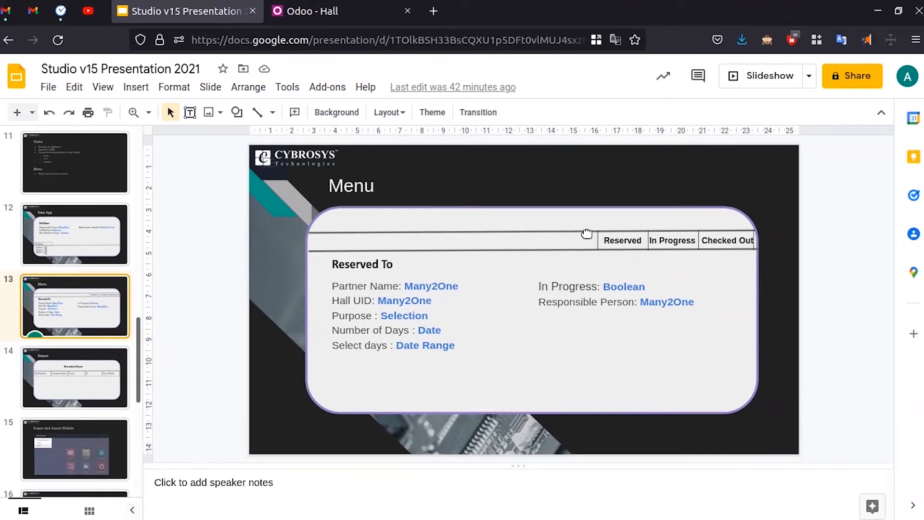
pyautogui.click(309, 10)
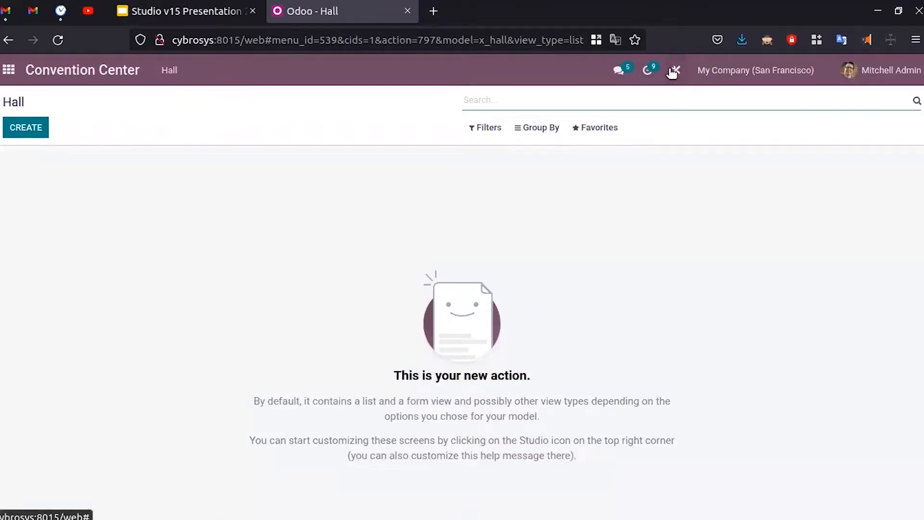
# - Open Studio, start a new model named 'Hall Reservation', and continue to its feature options
pyautogui.click(674, 71)
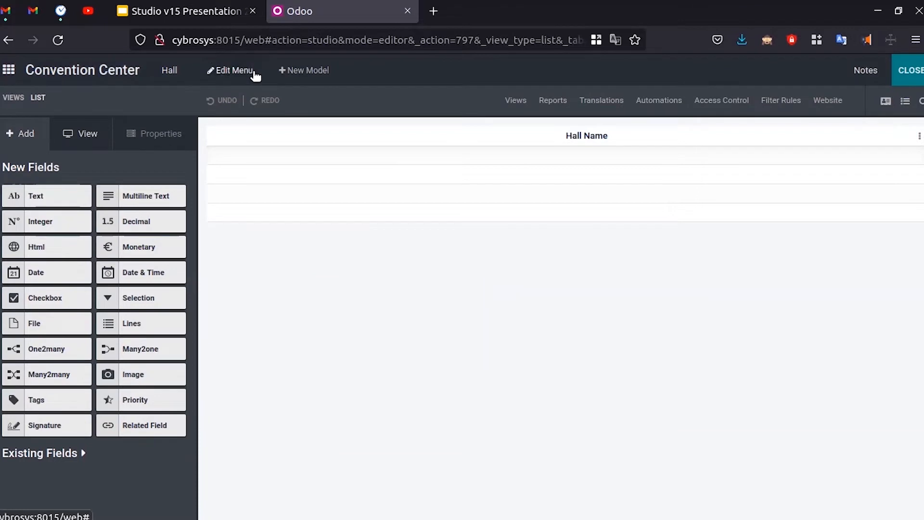
pyautogui.click(285, 72)
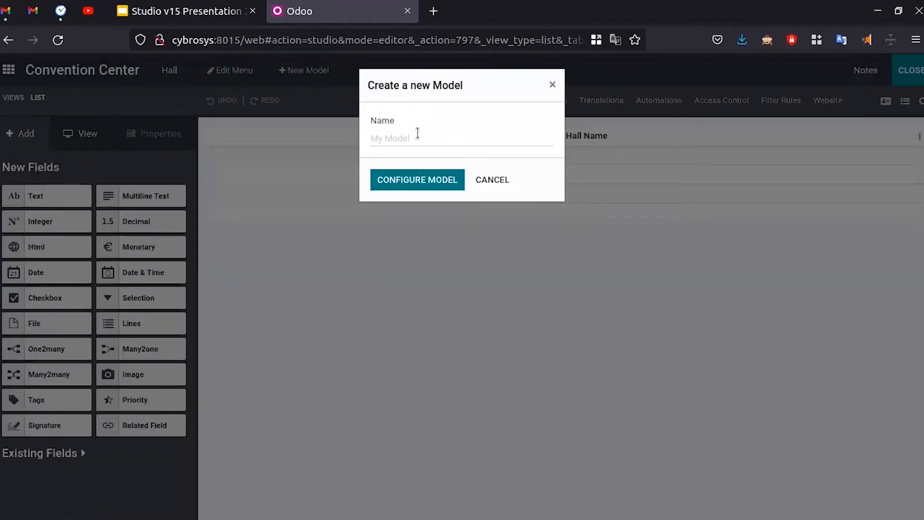
pyautogui.write('hall_reser')
pyautogui.press('BackSpace')
pyautogui.press('BackSpace')
pyautogui.press('BackSpace')
pyautogui.press('BackSpace')
pyautogui.press('BackSpace')
pyautogui.press('BackSpace')
pyautogui.press('BackSpace')
pyautogui.press('BackSpace')
pyautogui.press('BackSpace')
pyautogui.press('BackSpace')
pyautogui.write('Hal')
pyautogui.click(437, 180)
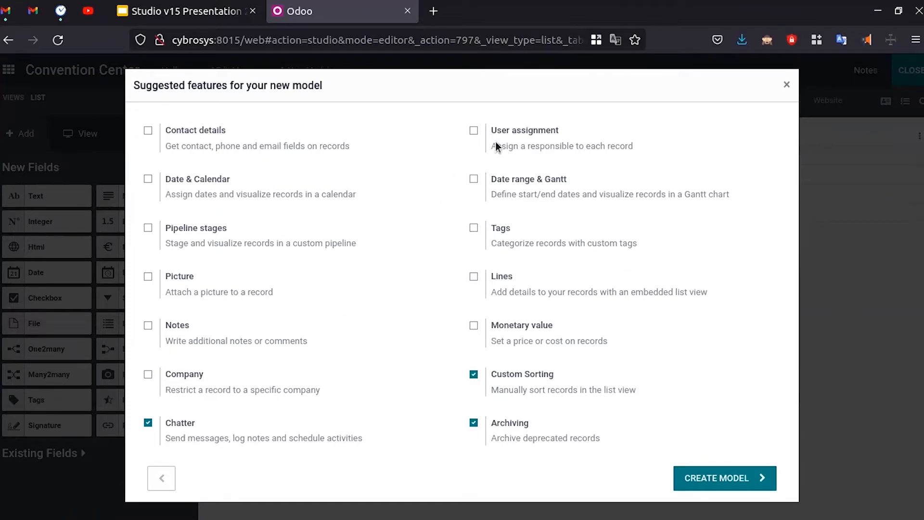
# - Tick User assignment, Date range & Gantt, Pipeline stages and Picture, then create the model
pyautogui.click(475, 135)
pyautogui.click(473, 181)
pyautogui.click(181, 278)
pyautogui.click(702, 478)
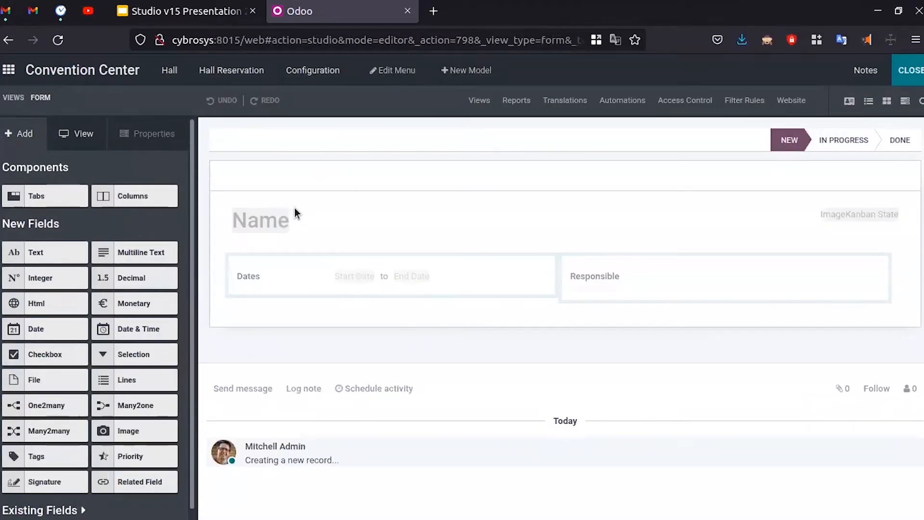
# - Add a Many2one field above Dates that links each reservation to a Contact record
pyautogui.click(176, 10)
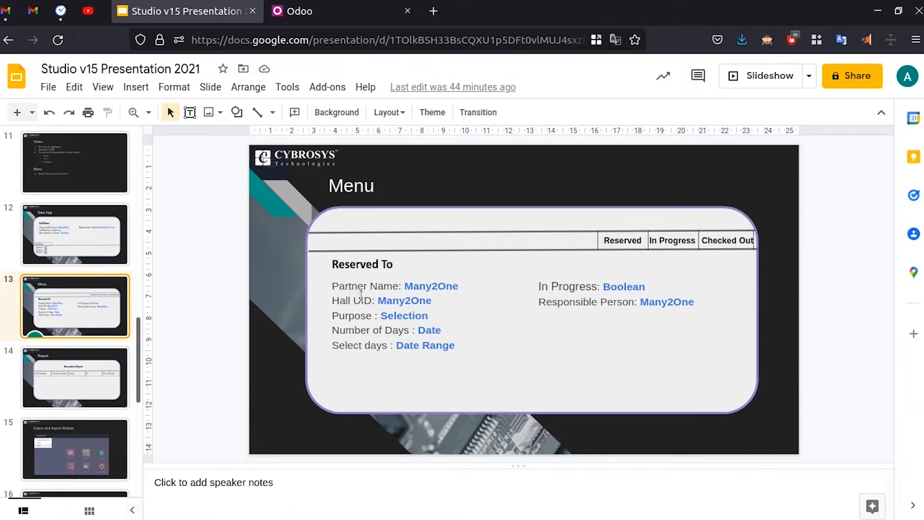
pyautogui.hotkey('ctrl', 'Tab')
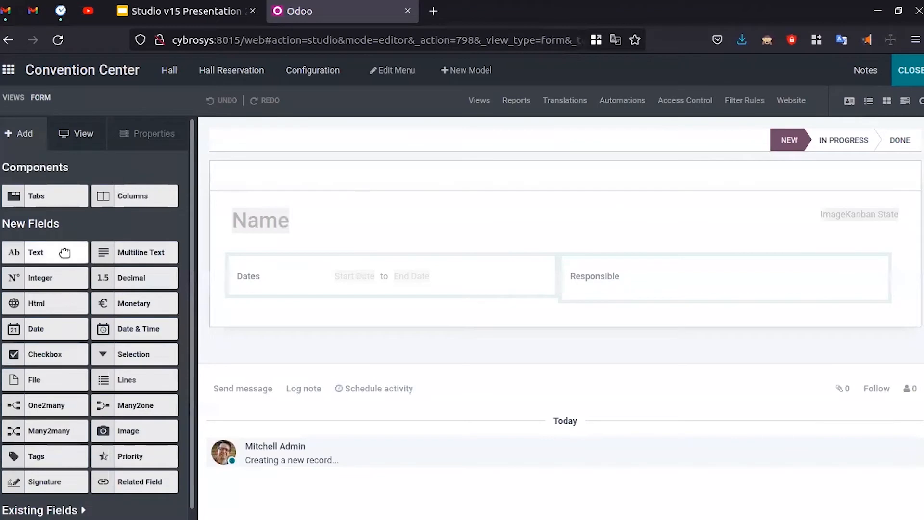
pyautogui.moveTo(104, 410); pyautogui.dragTo(291, 284)
pyautogui.click(417, 155)
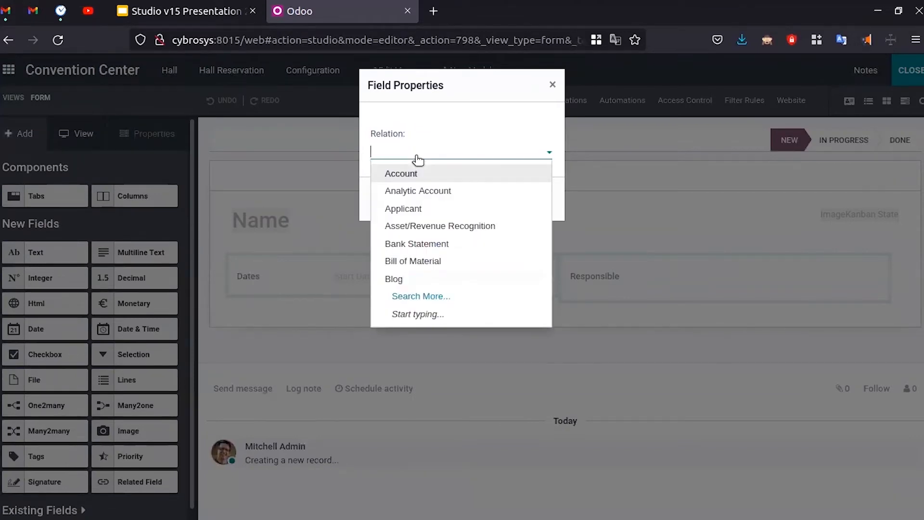
pyautogui.write('cont')
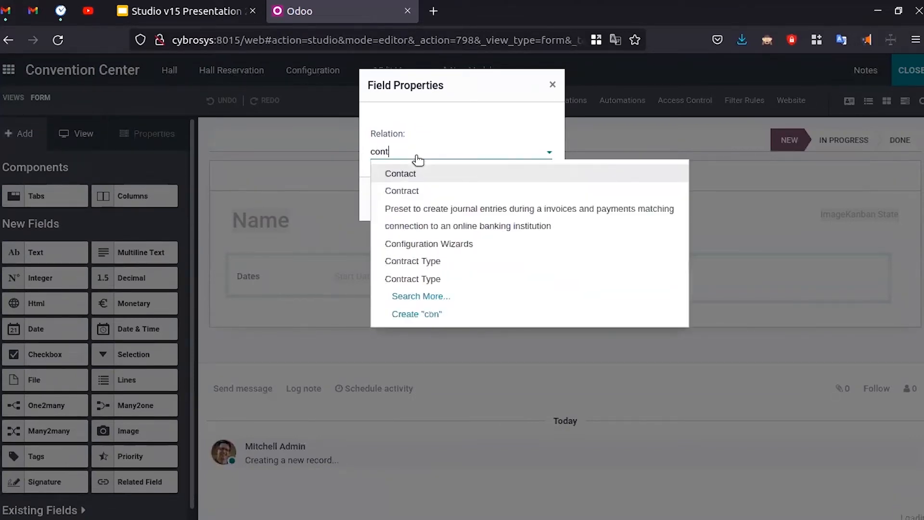
pyautogui.click(452, 172)
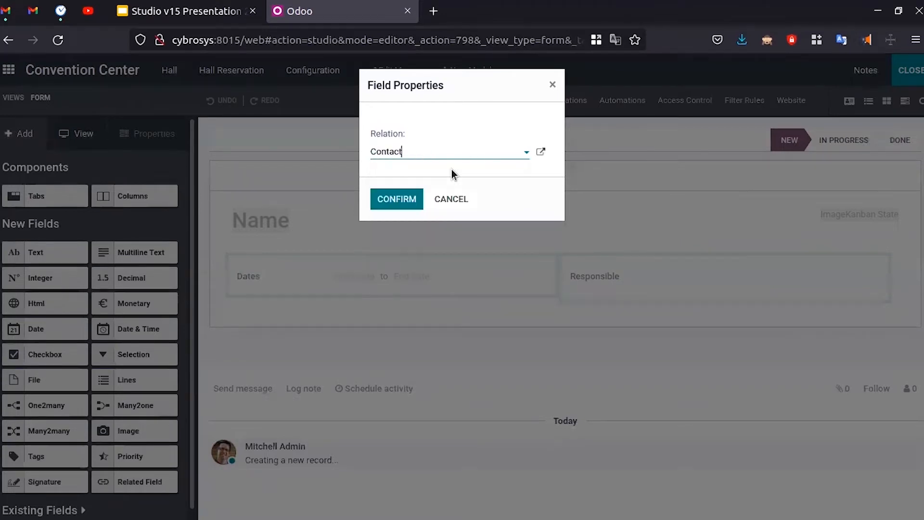
pyautogui.click(396, 199)
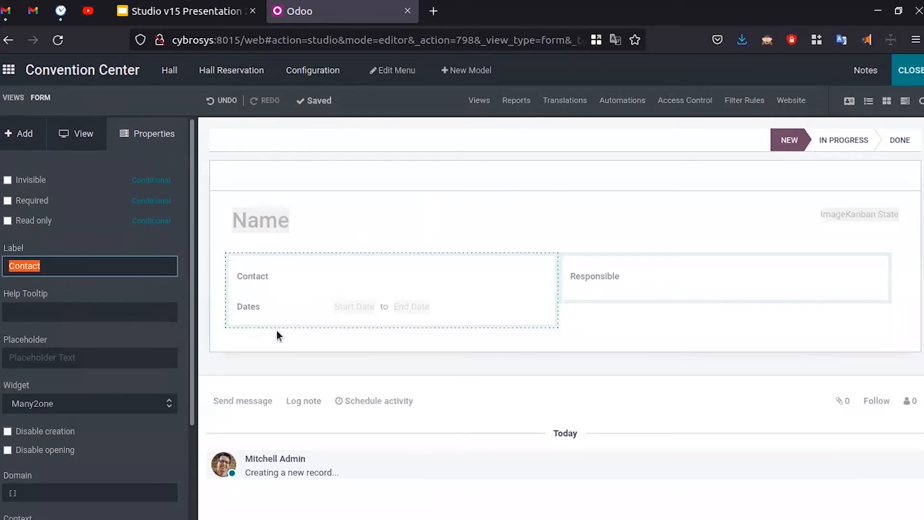
pyautogui.hotkey('ctrl', 'Tab')
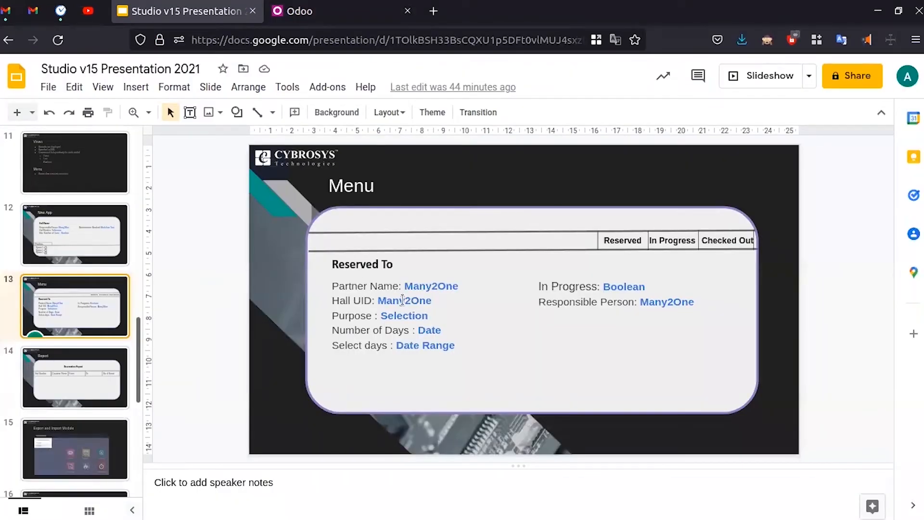
pyautogui.hotkey('ctrl', 'Tab')
# - Place a text field under Contact and label it Hall UID
pyautogui.click(28, 133)
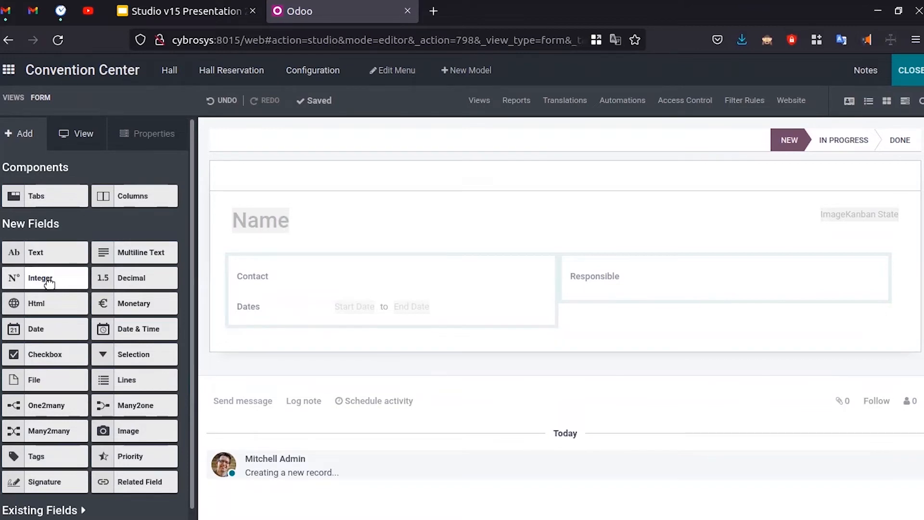
pyautogui.moveTo(44, 258); pyautogui.dragTo(284, 310)
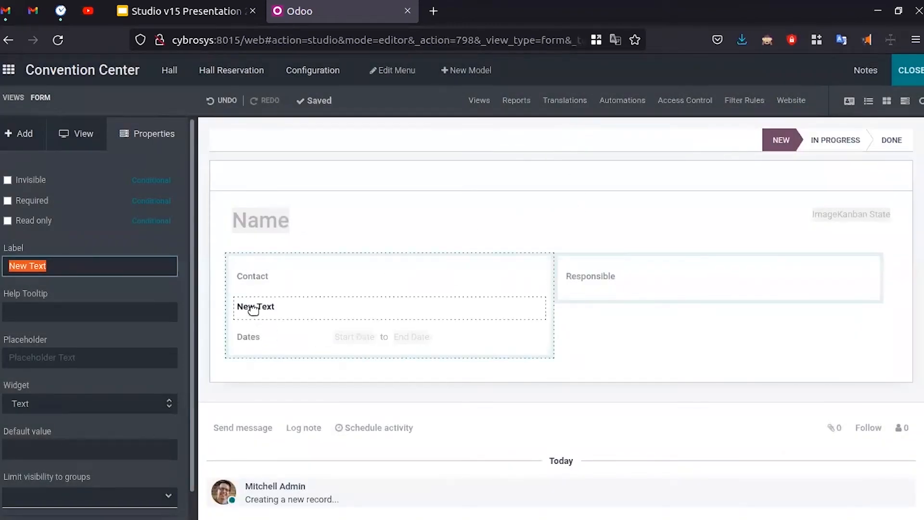
pyautogui.click(273, 303)
pyautogui.click(80, 266)
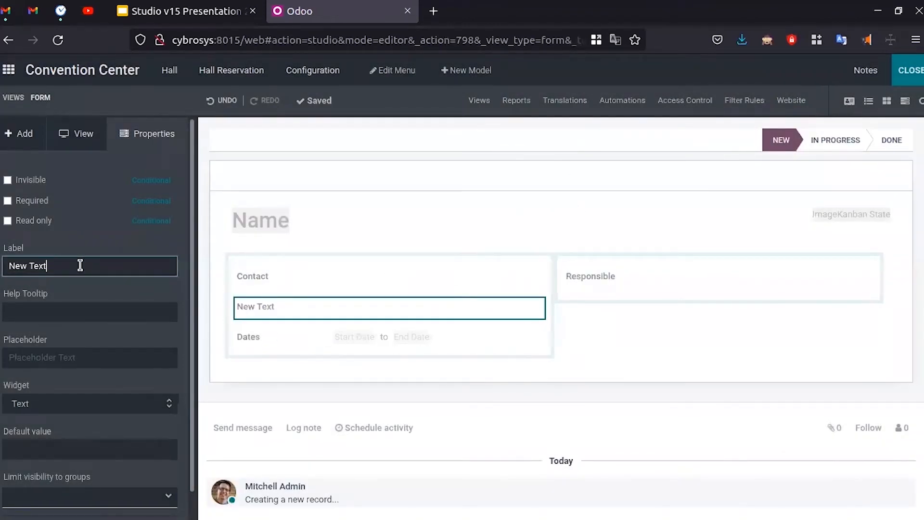
pyautogui.press('BackSpace')
pyautogui.press('BackSpace')
pyautogui.press('BackSpace')
pyautogui.press('BackSpace')
pyautogui.press('BackSpace')
pyautogui.press('BackSpace')
pyautogui.press('BackSpace')
pyautogui.write('Hall UID')
pyautogui.click(112, 295)
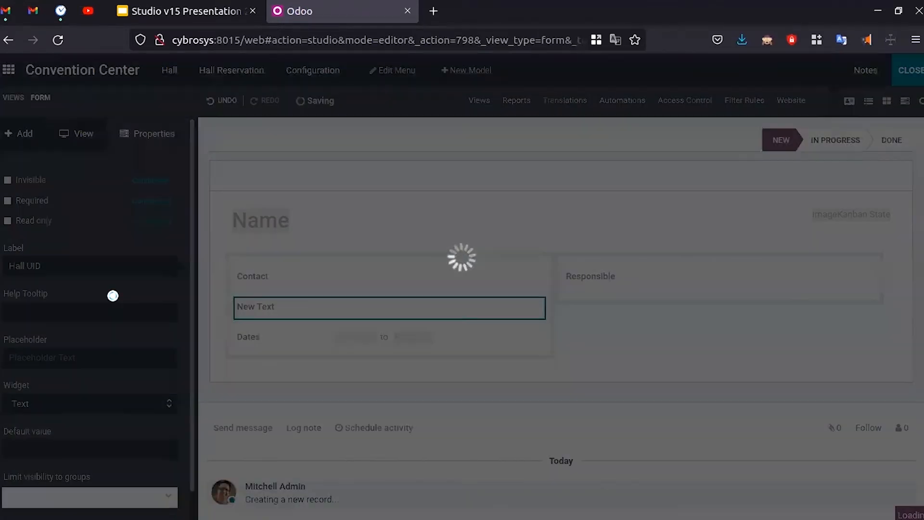
pyautogui.hotkey('ctrl', 'Tab')
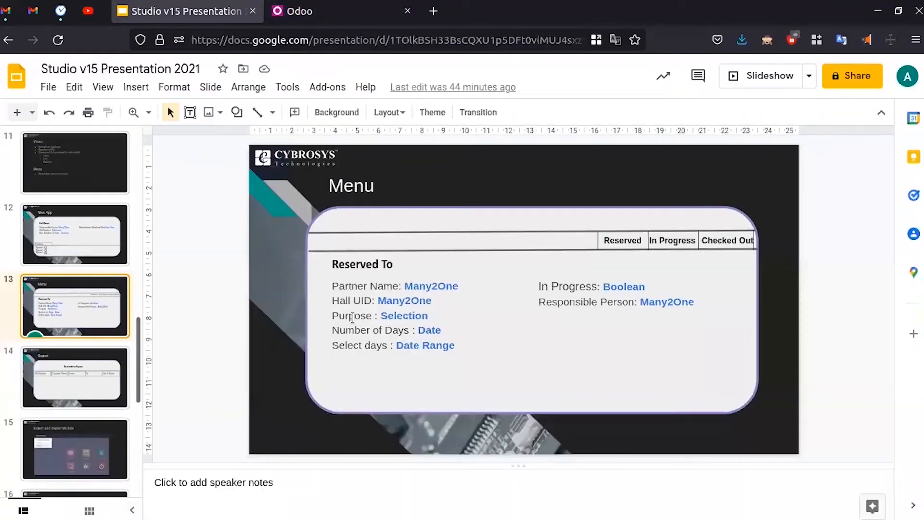
pyautogui.hotkey('ctrl', 'Tab')
pyautogui.click(16, 138)
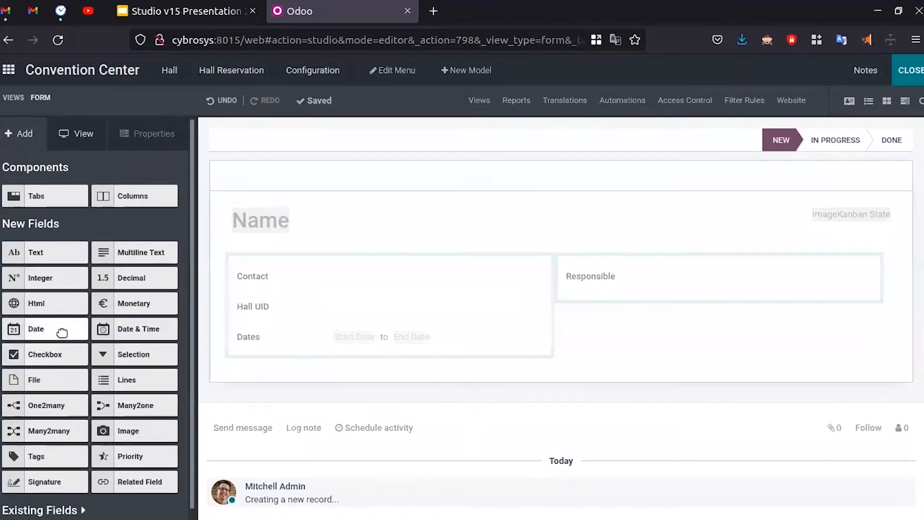
# - Add a selection field below Hall UID with options Marriage, Birthday Part, Get togther and Others
pyautogui.moveTo(128, 355); pyautogui.dragTo(289, 336)
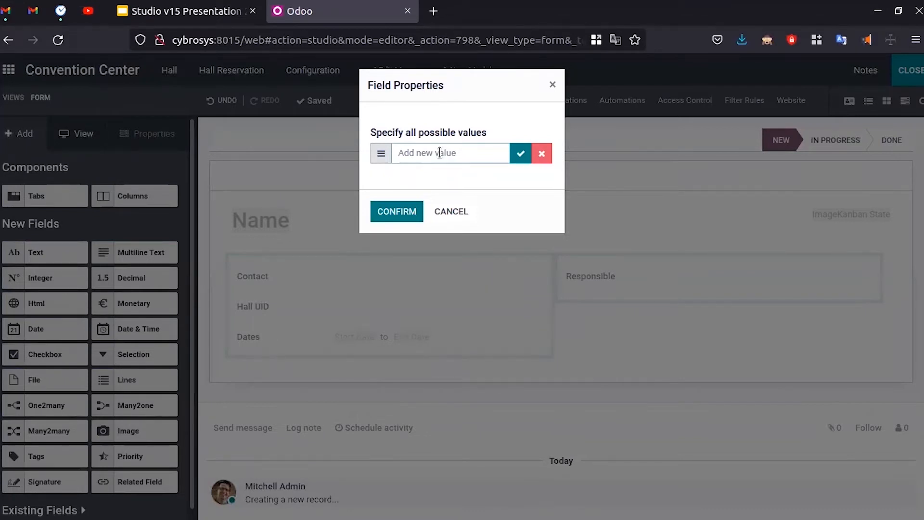
pyautogui.write('Magg')
pyautogui.press('BackSpace')
pyautogui.press('BackSpace')
pyautogui.write('rrage')
pyautogui.click(522, 156)
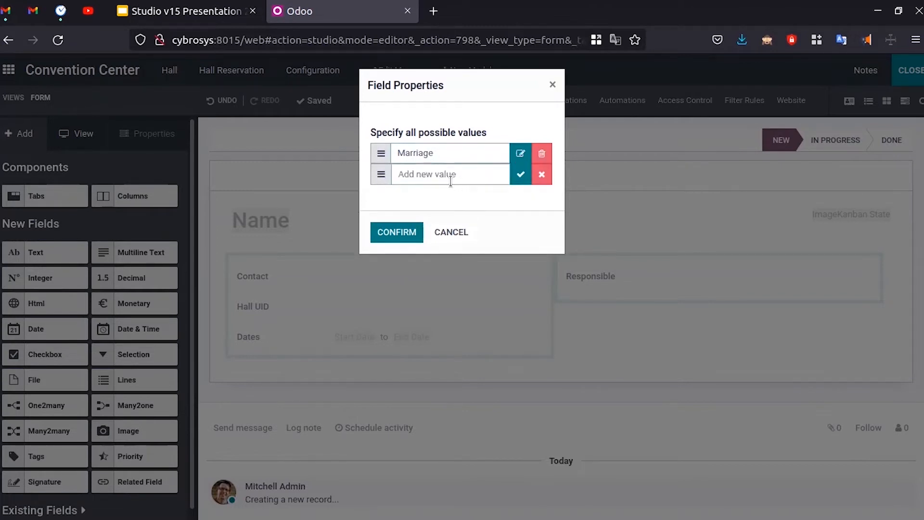
pyautogui.write('Birthday Part')
pyautogui.click(523, 175)
pyautogui.write('Get togther')
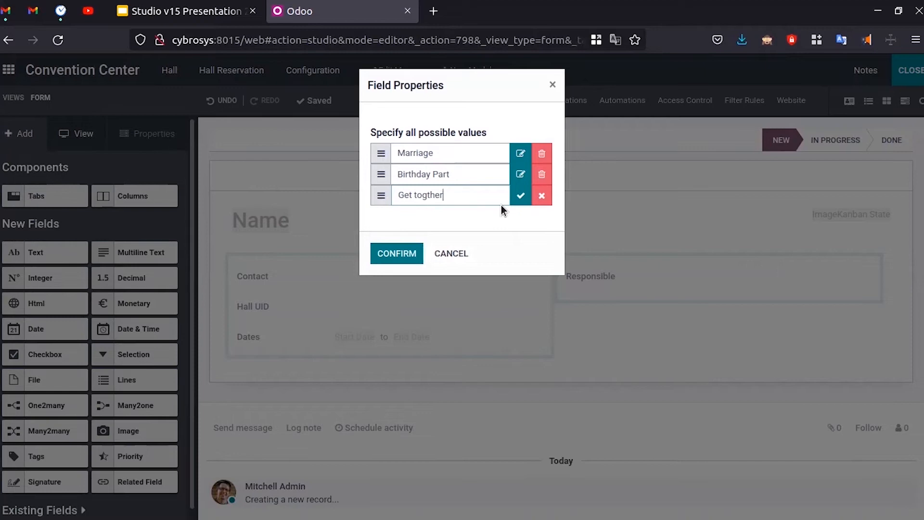
pyautogui.click(521, 197)
pyautogui.write('Others')
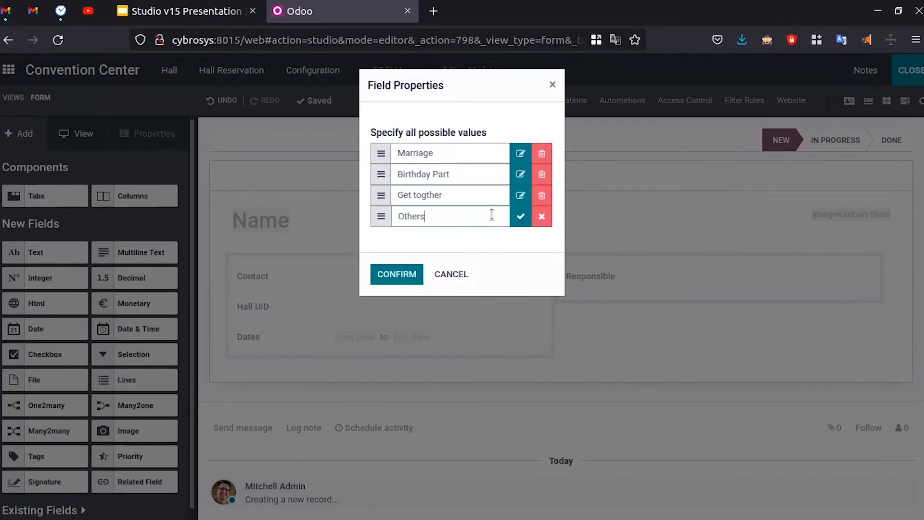
pyautogui.click(396, 275)
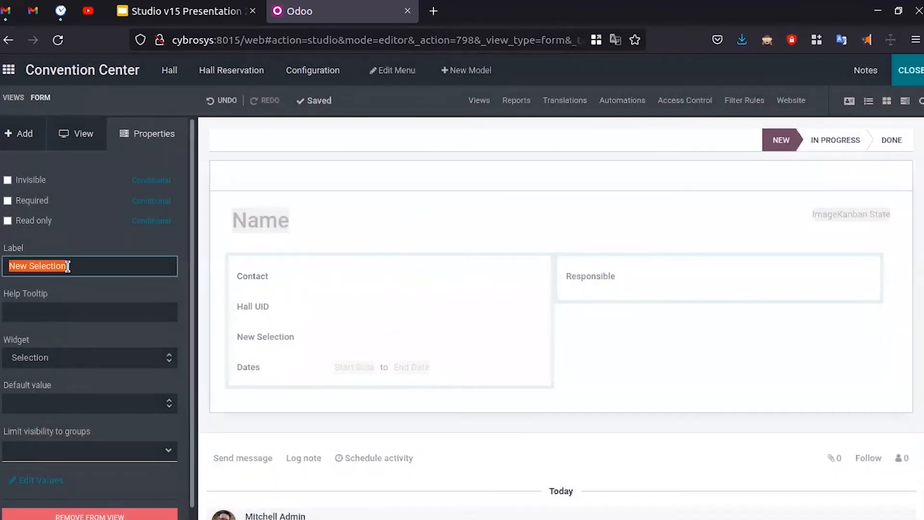
# - Relabel the new selection field as Purpose
pyautogui.press('BackSpace')
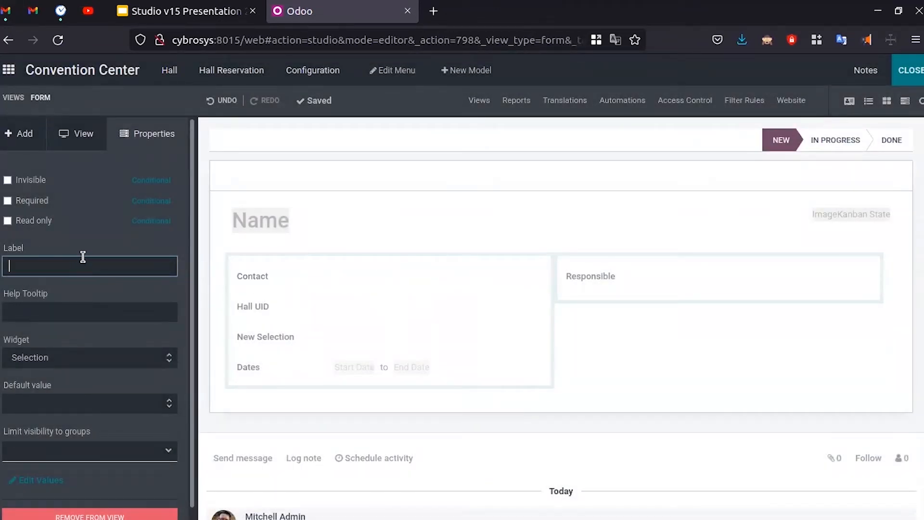
pyautogui.write('Purpose')
pyautogui.hotkey('ctrl', 'shift', 'Tab')
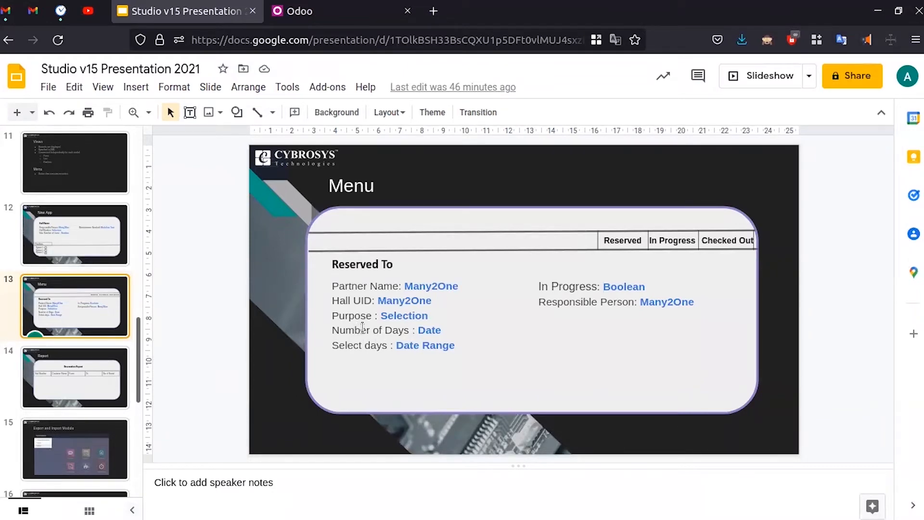
pyautogui.hotkey('ctrl', 'Tab')
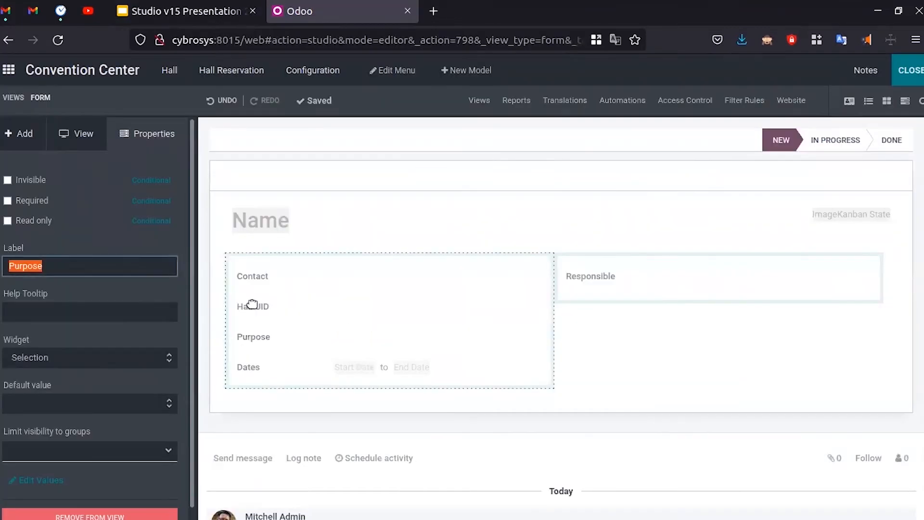
# - Add an integer field below Purpose labelled Number of Days
pyautogui.click(14, 127)
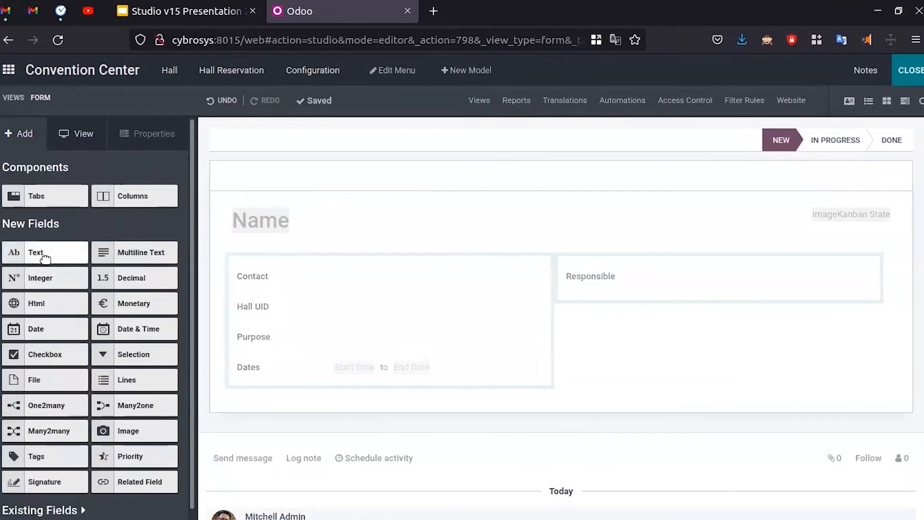
pyautogui.moveTo(62, 276); pyautogui.dragTo(314, 366)
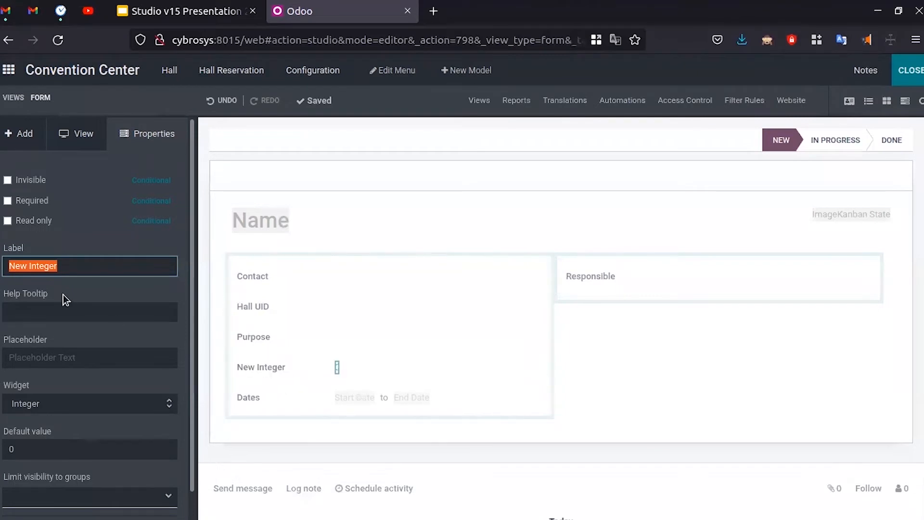
pyautogui.press('BackSpace')
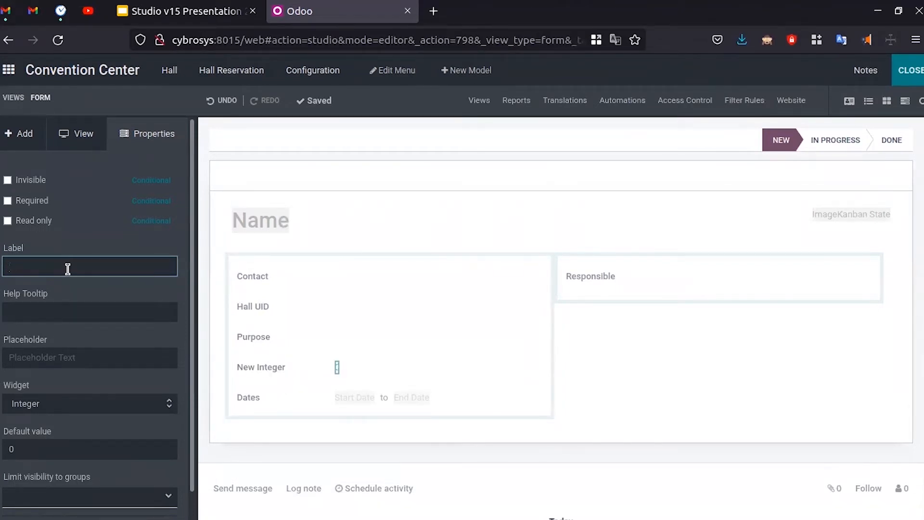
pyautogui.write('Number')
pyautogui.write(' of Date')
pyautogui.click(130, 427)
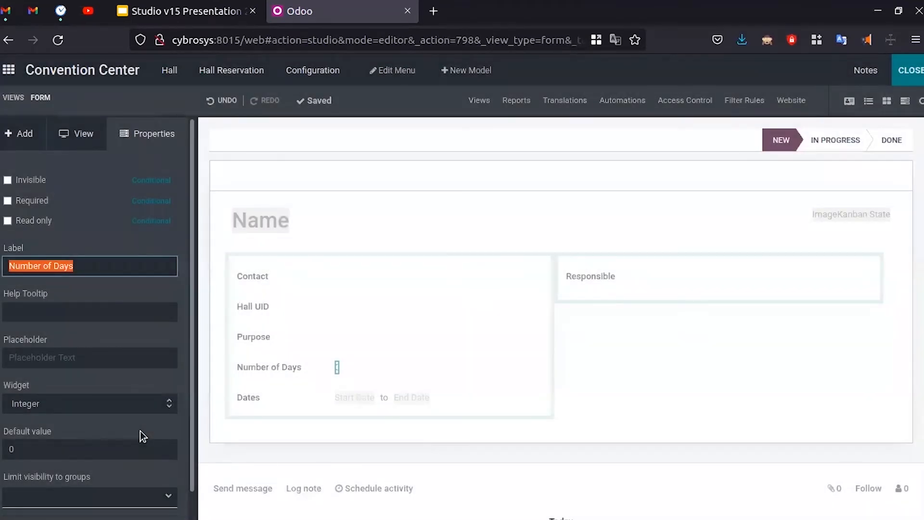
pyautogui.click(110, 293)
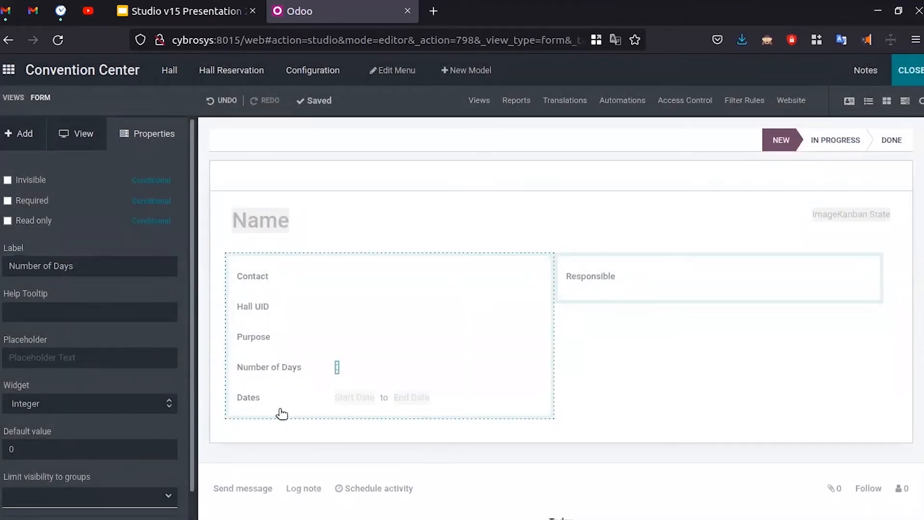
pyautogui.hotkey('ctrl', 'Tab')
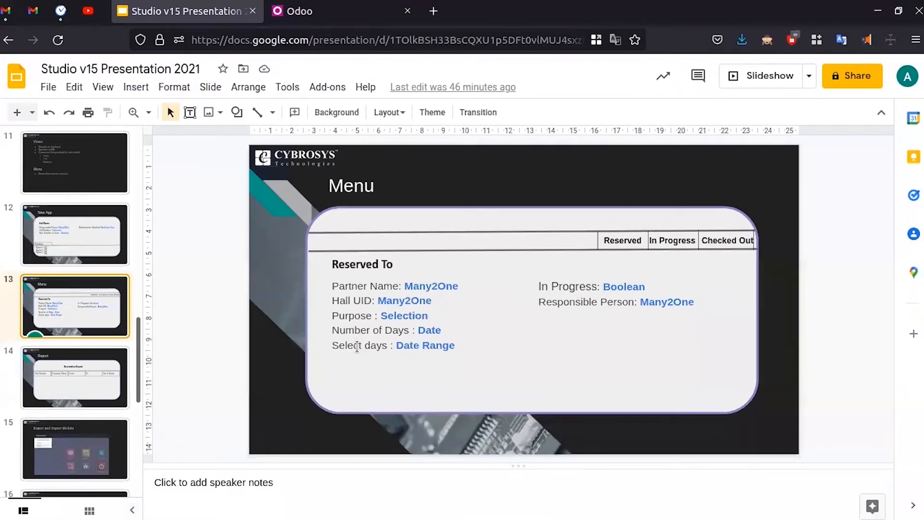
# - Change the Dates field's label to Date Range
pyautogui.hotkey('ctrl', 'Tab')
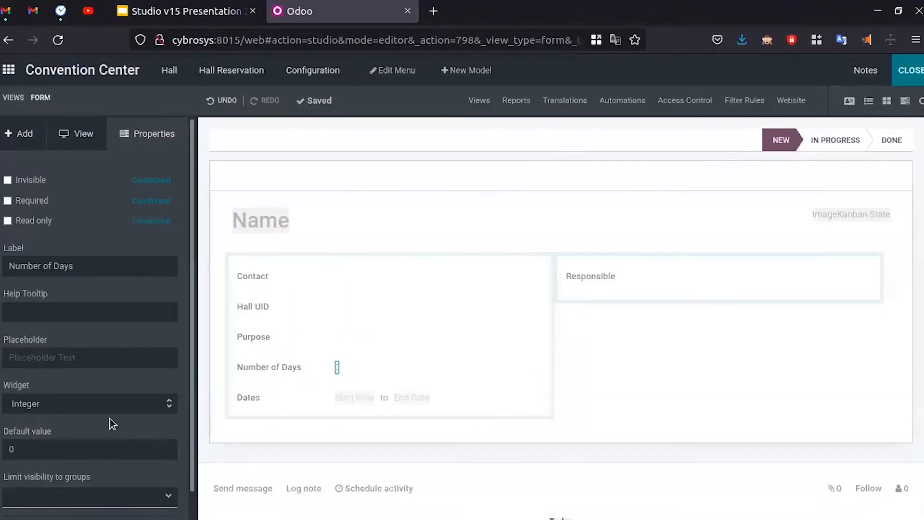
pyautogui.click(255, 399)
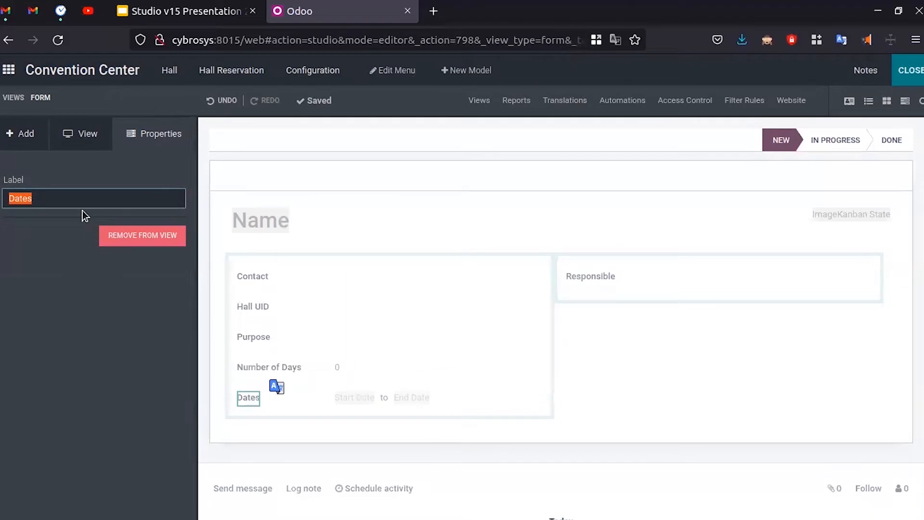
pyautogui.press('BackSpace')
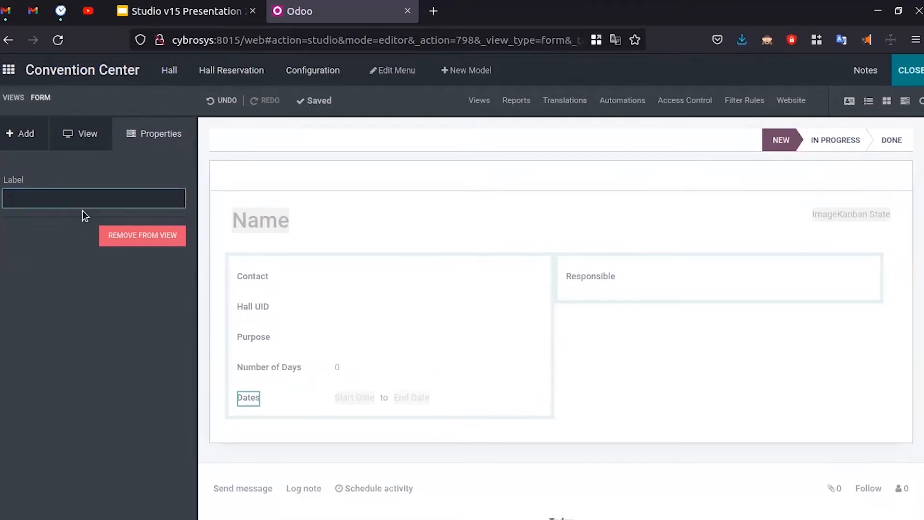
pyautogui.write('Date Range')
pyautogui.click(89, 290)
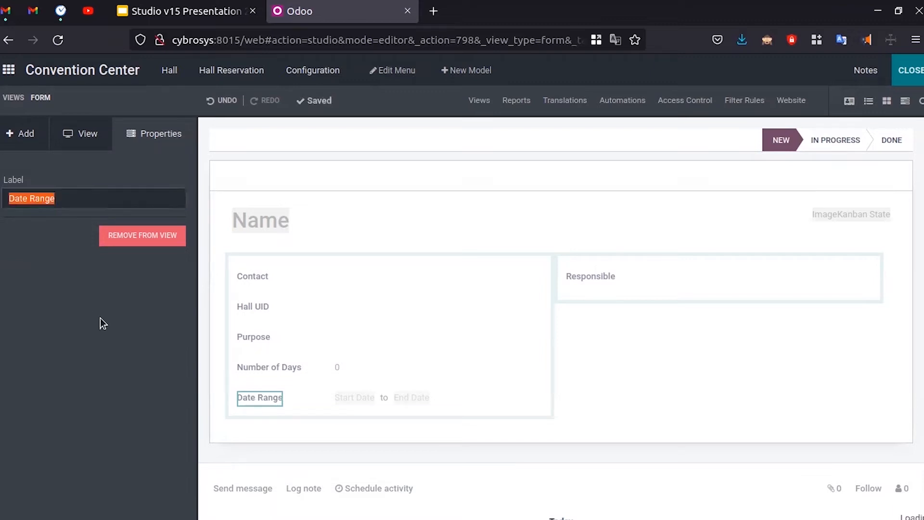
pyautogui.click(359, 403)
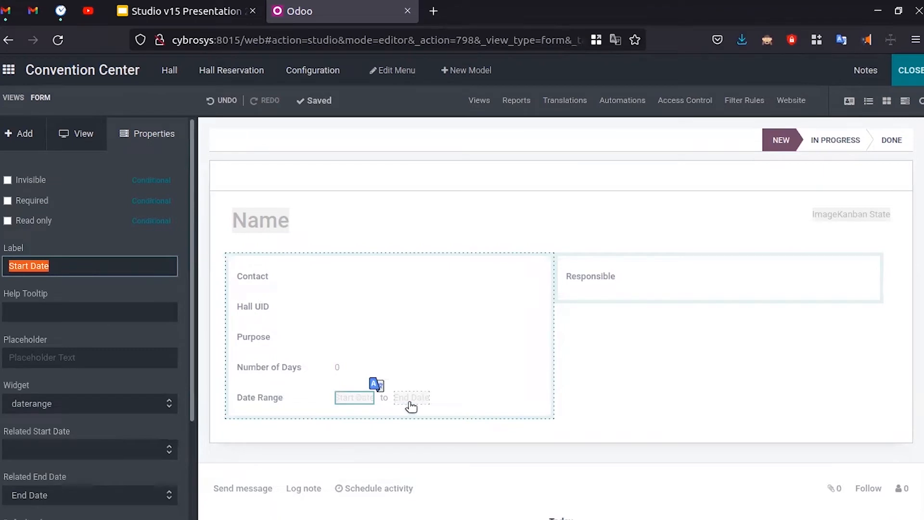
pyautogui.click(429, 388)
pyautogui.click(185, 10)
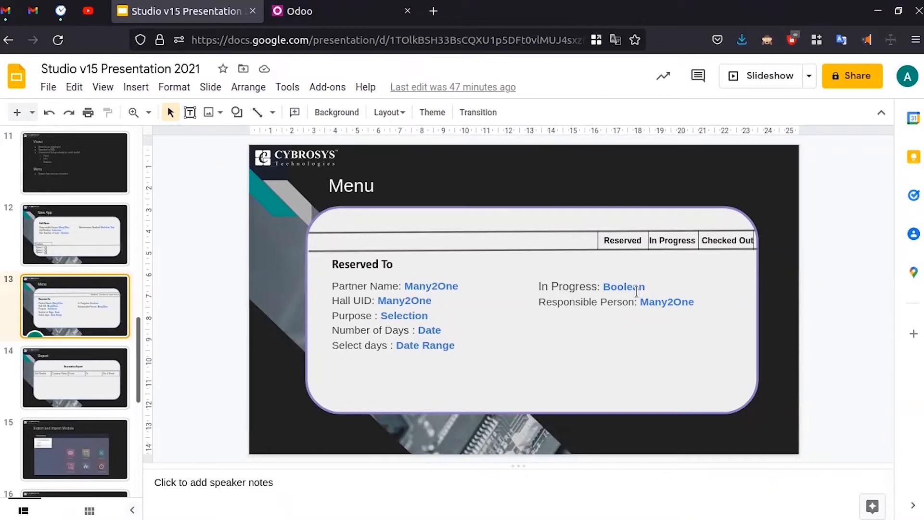
pyautogui.hotkey('ctrl', 'Tab')
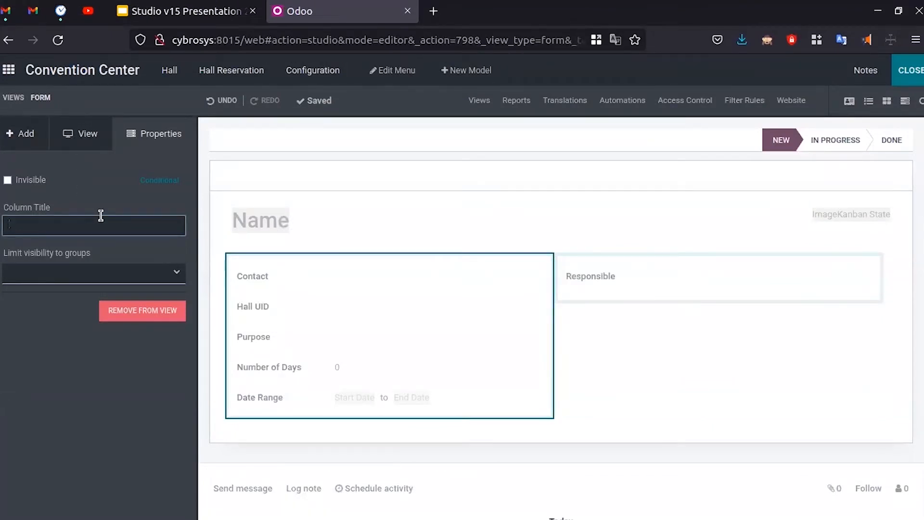
# - Add a checkbox field beside Responsible and label it Reserved
pyautogui.click(13, 144)
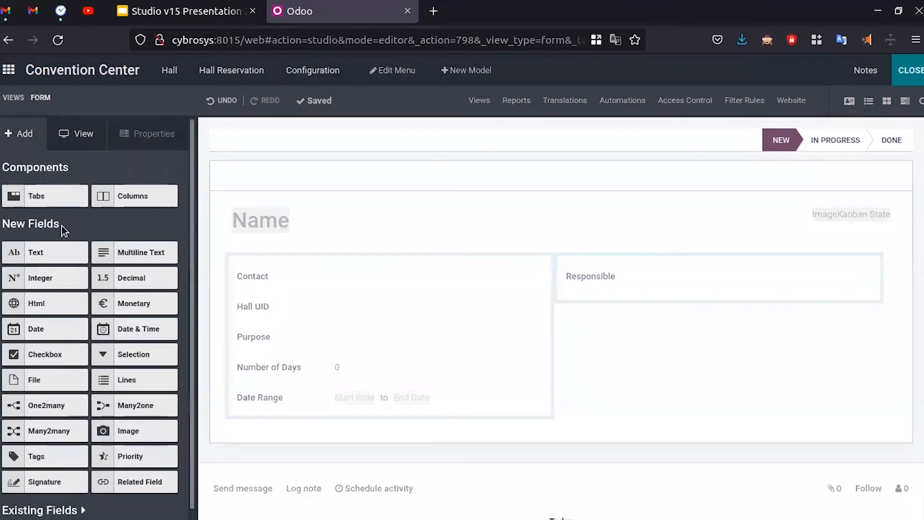
pyautogui.moveTo(47, 345); pyautogui.dragTo(613, 280)
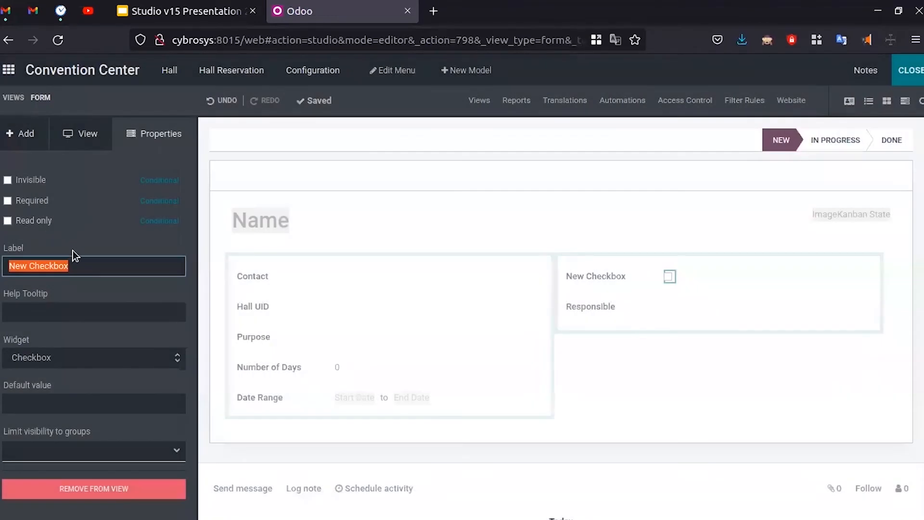
pyautogui.press('BackSpace')
pyautogui.write('Reserved')
pyautogui.click(79, 238)
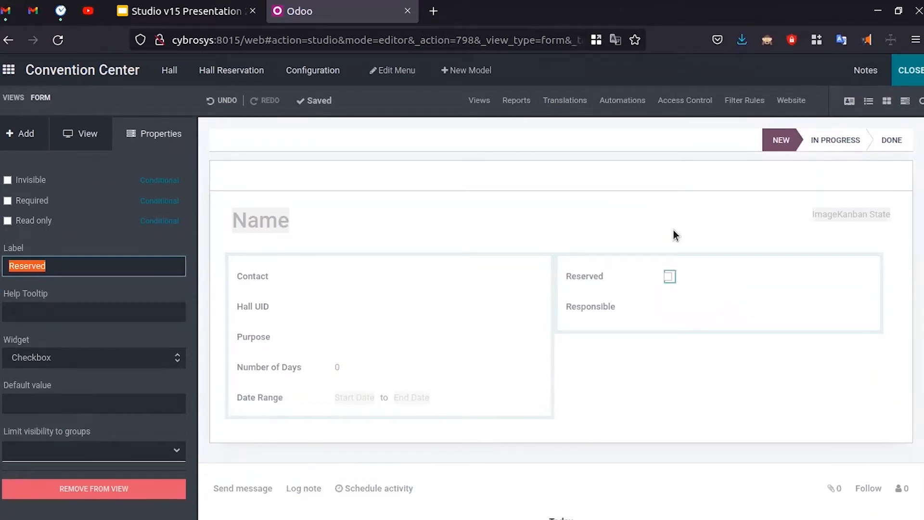
pyautogui.click(185, 6)
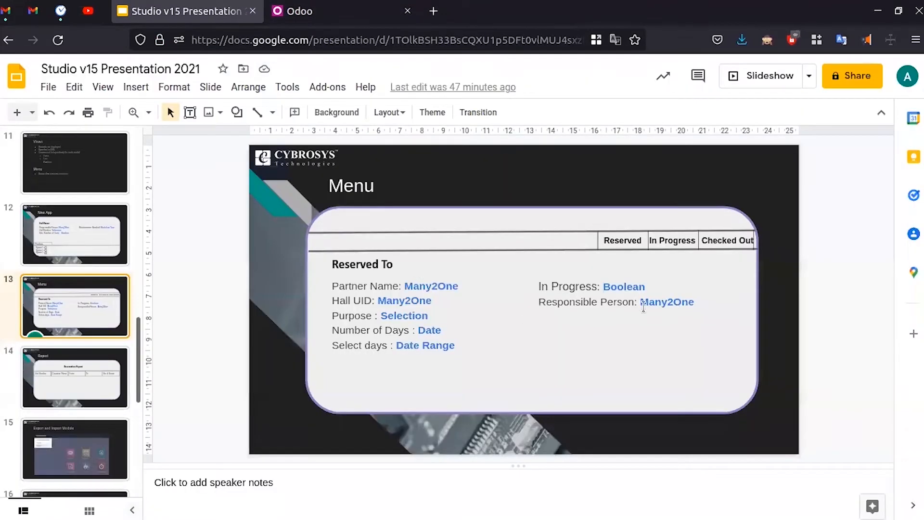
pyautogui.click(330, 5)
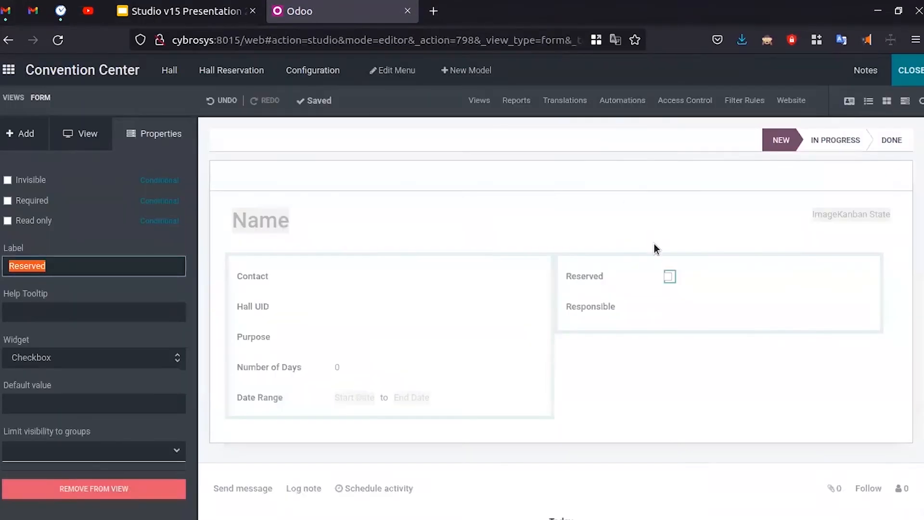
# - Remove the Responsible field from the form view
pyautogui.click(602, 305)
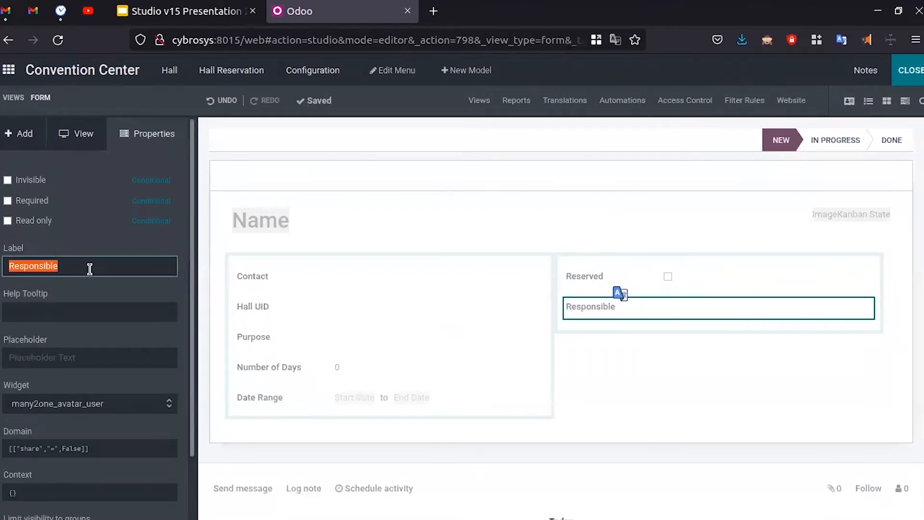
pyautogui.press('BackSpace')
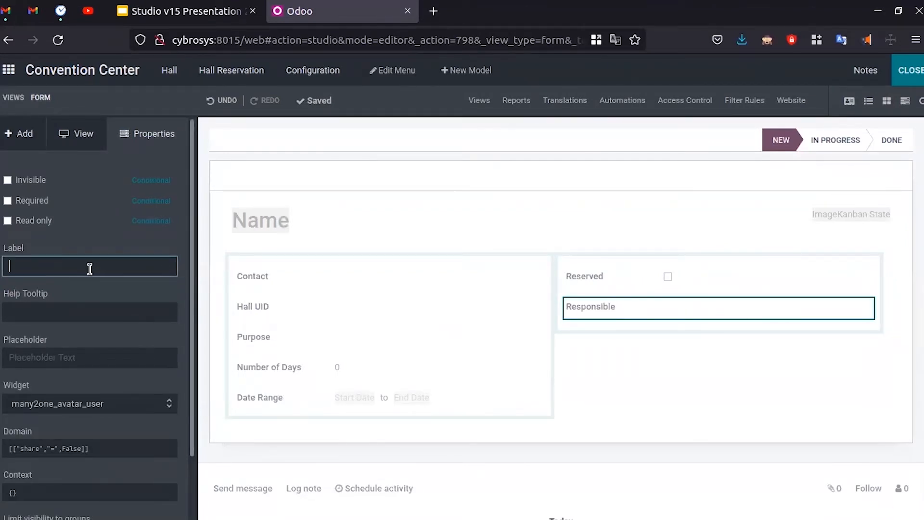
pyautogui.click(726, 311)
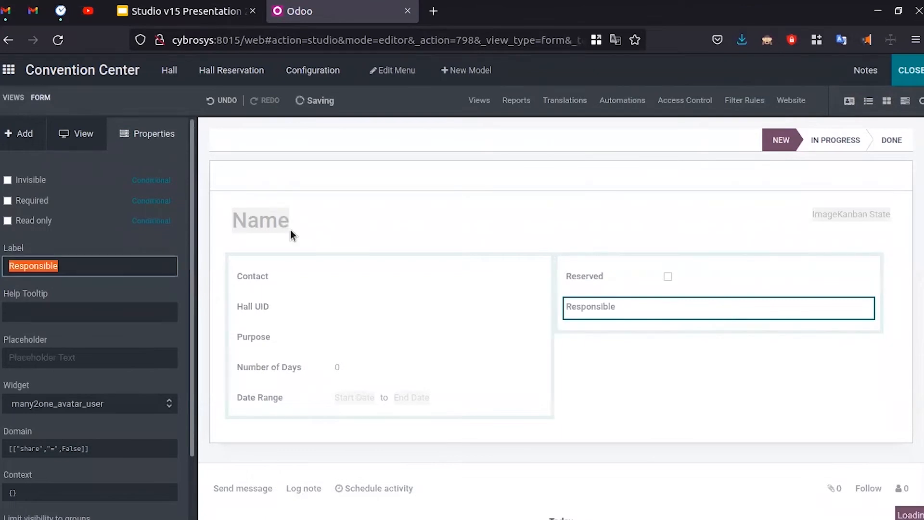
pyautogui.scroll(-3, 117, 491)
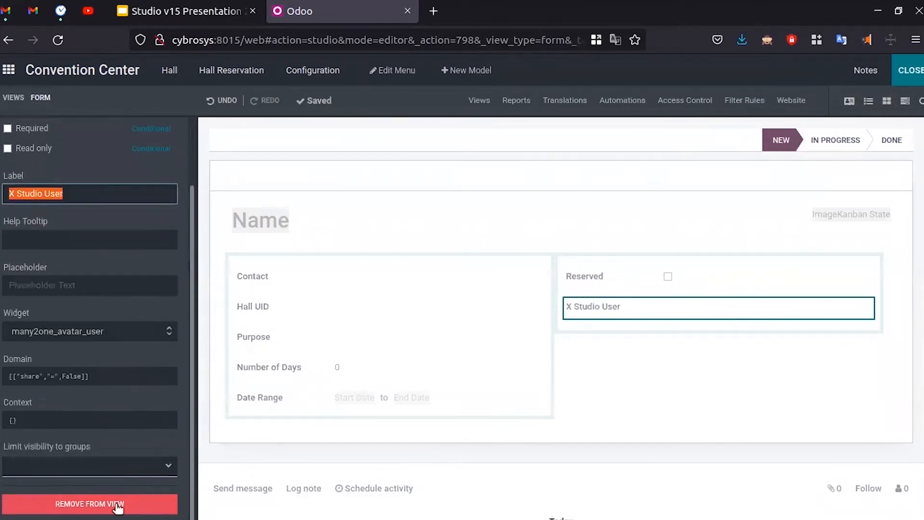
pyautogui.click(117, 506)
pyautogui.click(261, 159)
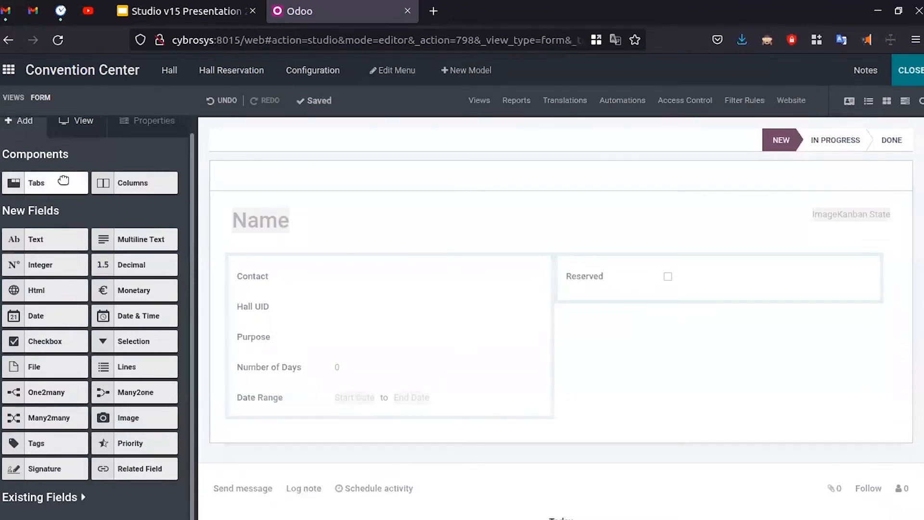
pyautogui.scroll(1, 60, 193)
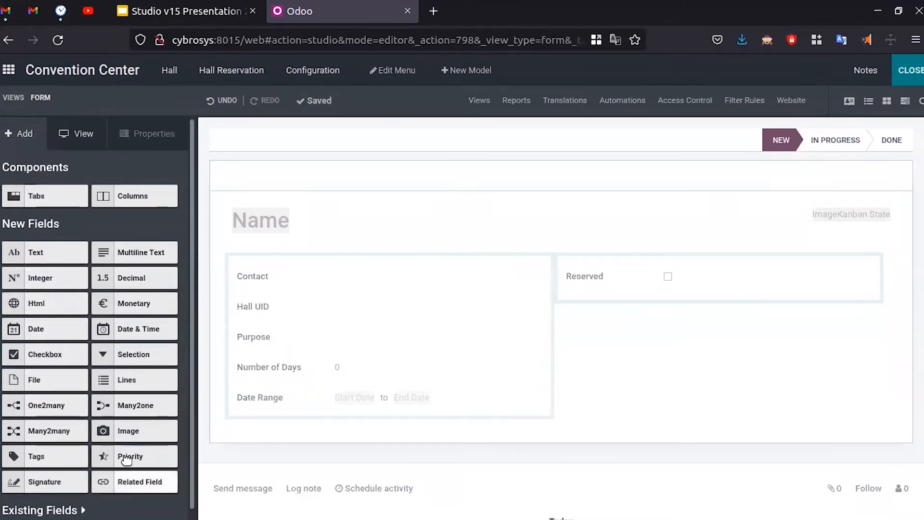
# - Add a Many2one field below Reserved related to the Users model
pyautogui.moveTo(116, 409); pyautogui.dragTo(611, 316)
pyautogui.click(415, 159)
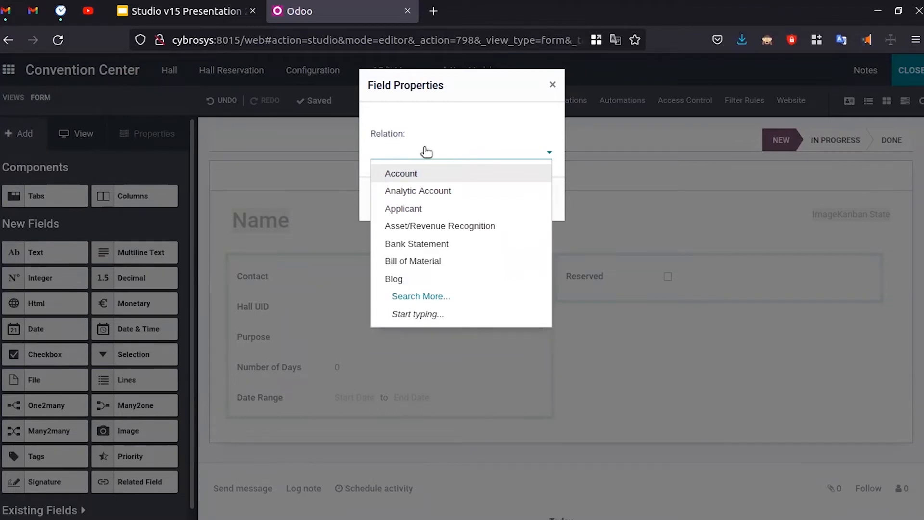
pyautogui.write('user')
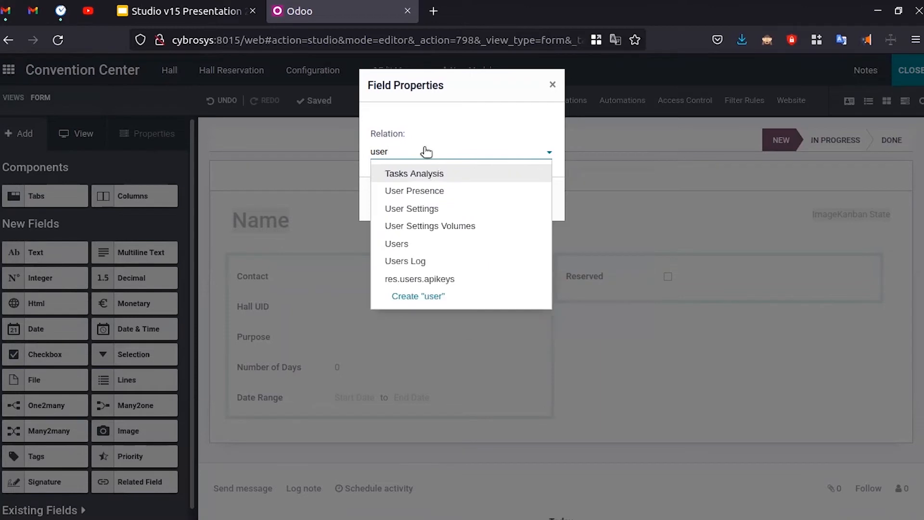
pyautogui.click(429, 243)
pyautogui.click(403, 202)
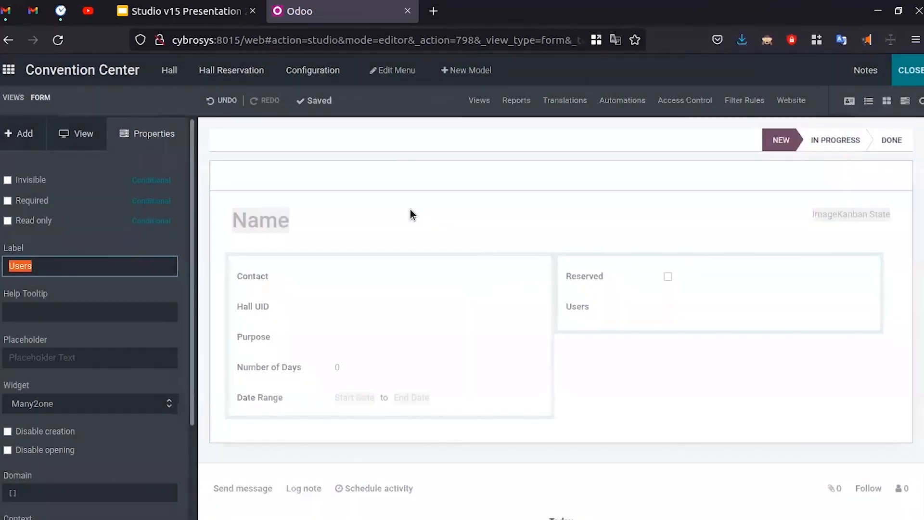
pyautogui.hotkey('ctrl', 'Tab')
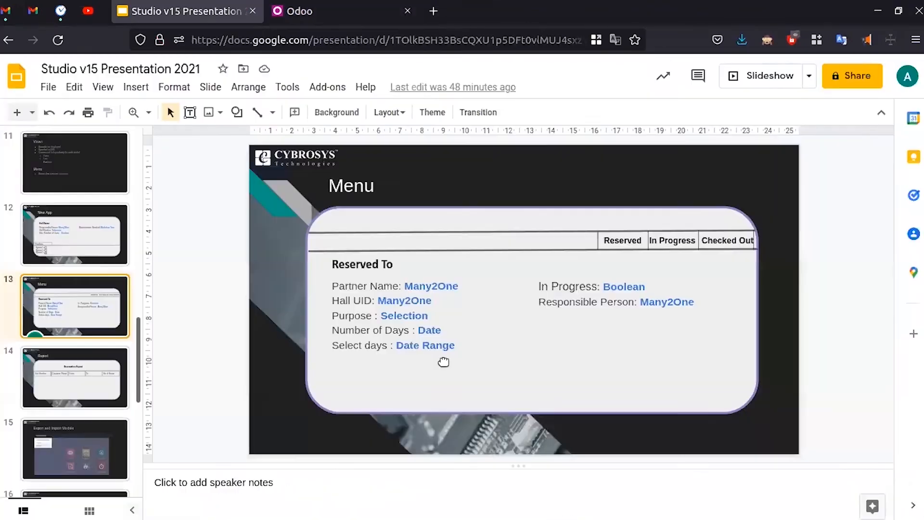
pyautogui.hotkey('ctrl', 'Tab')
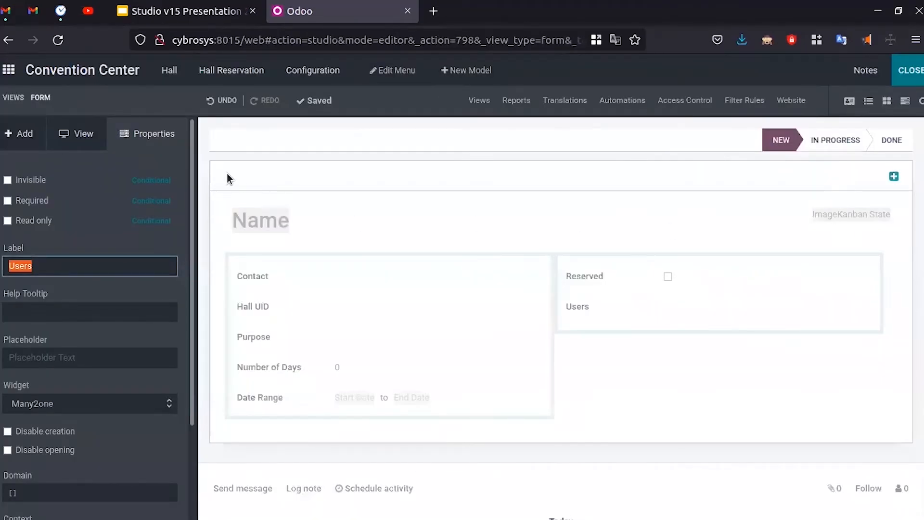
# - Select the stage status bar and remove it from the form view, confirming with OK
pyautogui.click(792, 143)
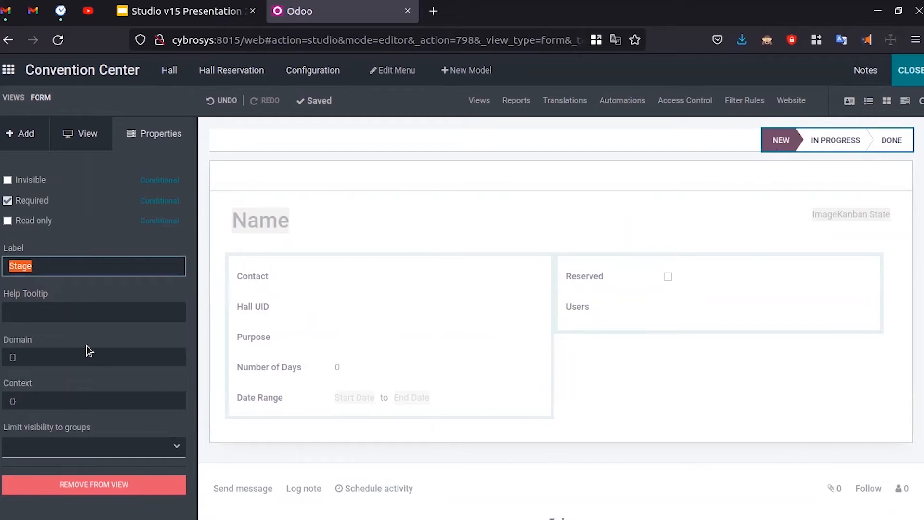
pyautogui.hotkey('ctrl', 'pageup')
pyautogui.click(628, 243)
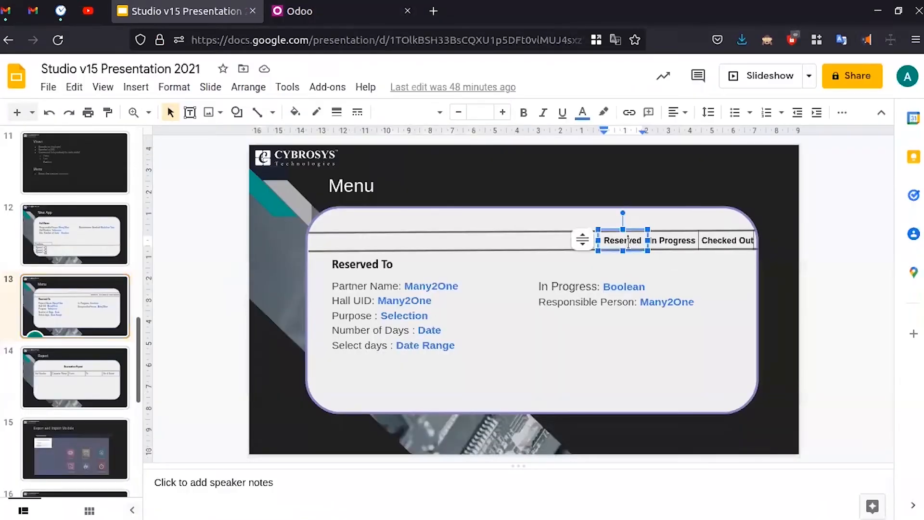
pyautogui.click(670, 324)
pyautogui.hotkey('ctrl', 'pagedown')
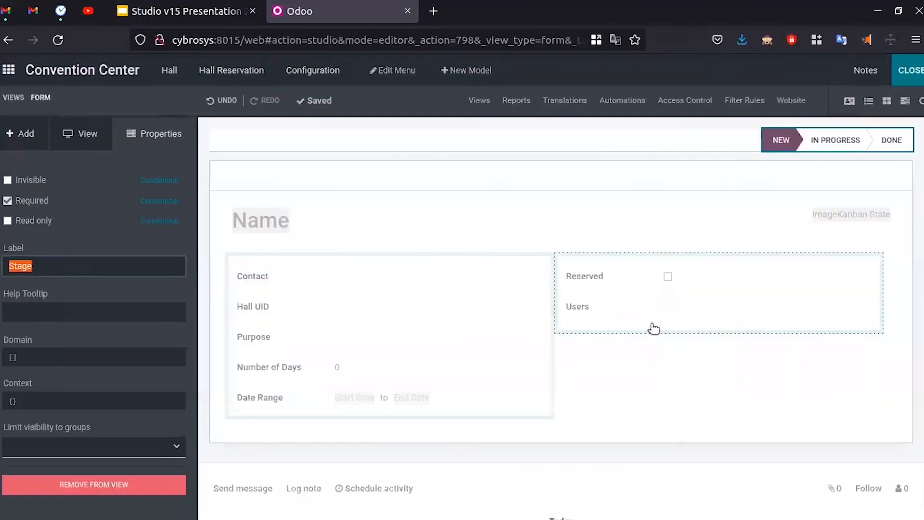
pyautogui.moveTo(114, 264); pyautogui.dragTo(3, 269)
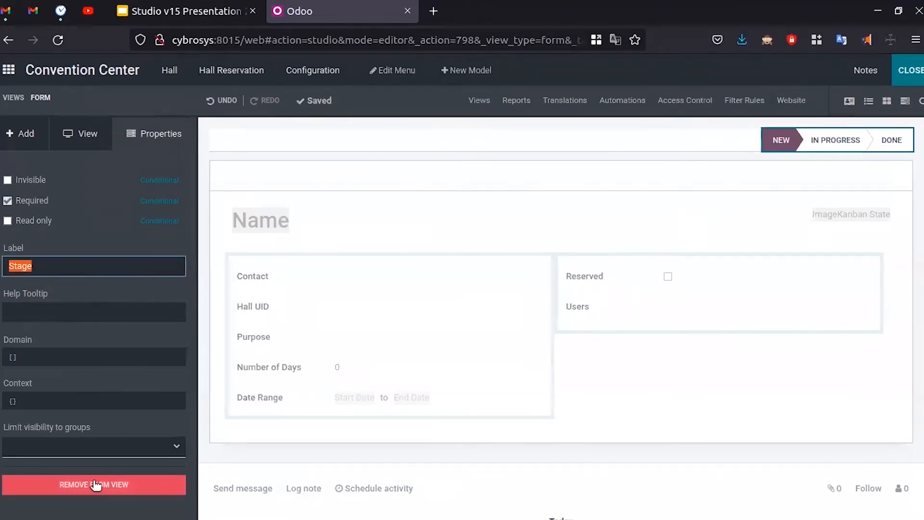
pyautogui.click(657, 136)
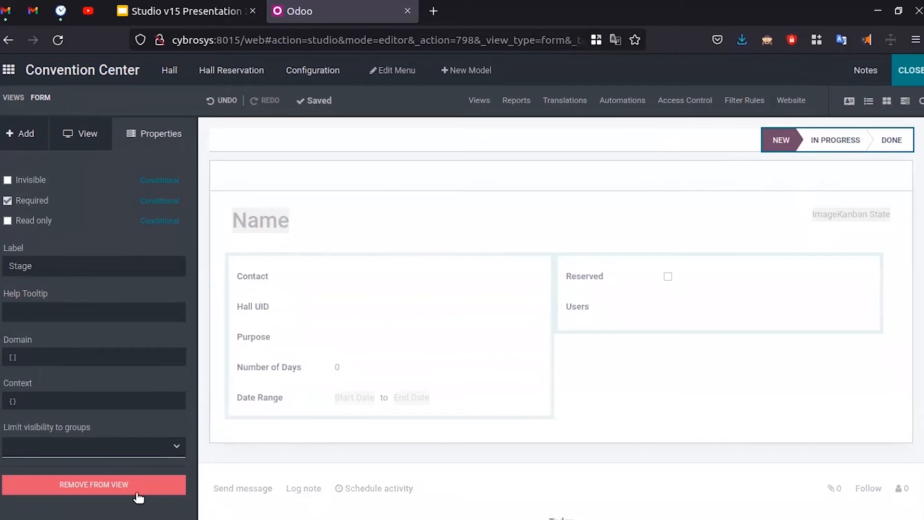
pyautogui.click(73, 134)
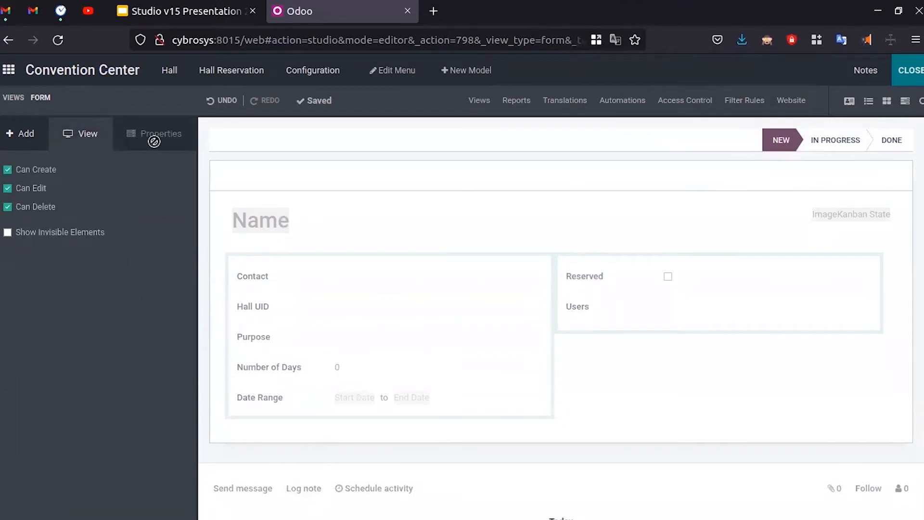
pyautogui.click(781, 140)
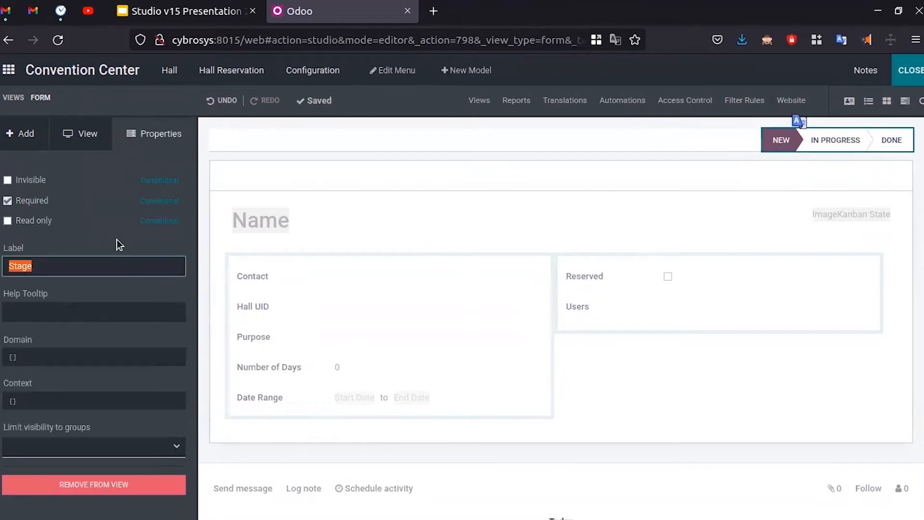
pyautogui.click(129, 484)
pyautogui.click(263, 160)
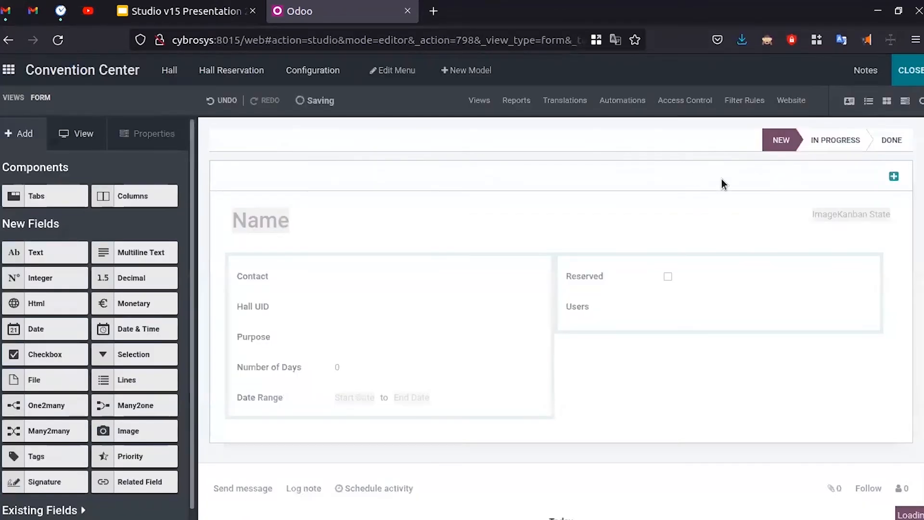
# - Add a pipeline status bar, delete its three default statuses, and enter Reserved
pyautogui.click(538, 144)
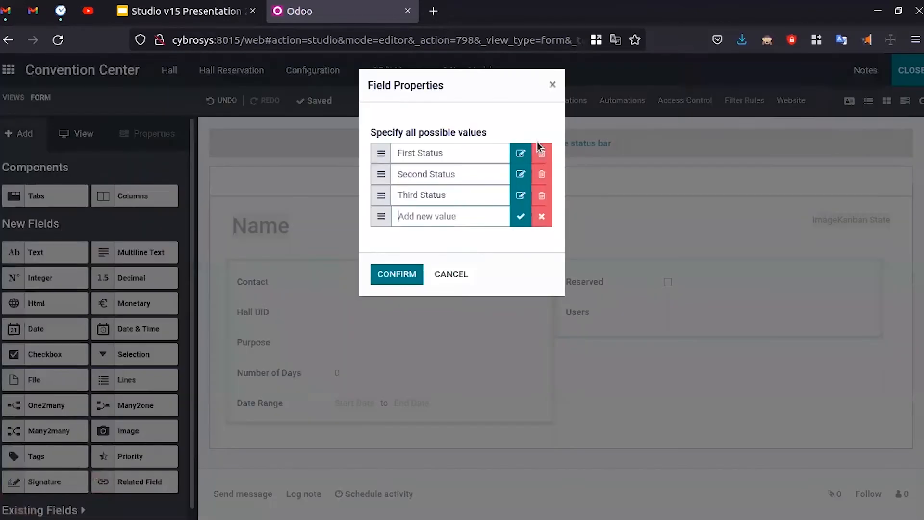
pyautogui.click(541, 175)
pyautogui.click(542, 176)
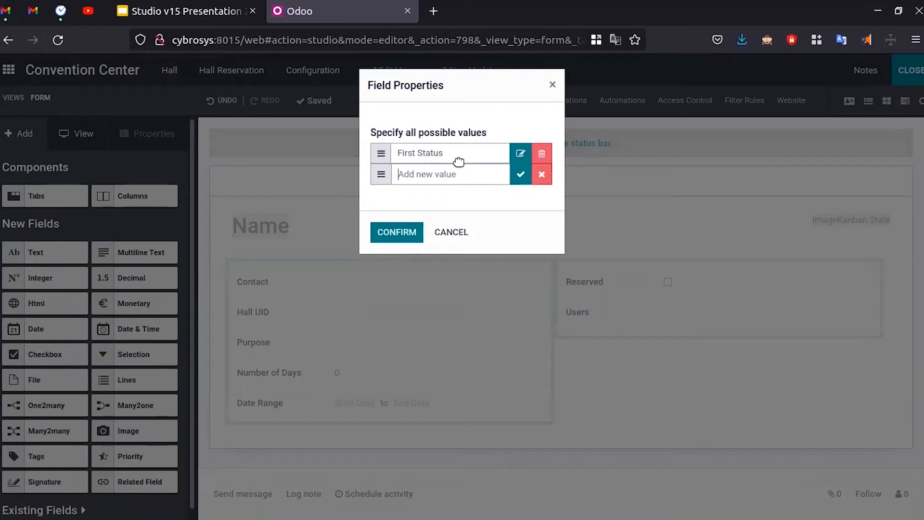
pyautogui.click(543, 153)
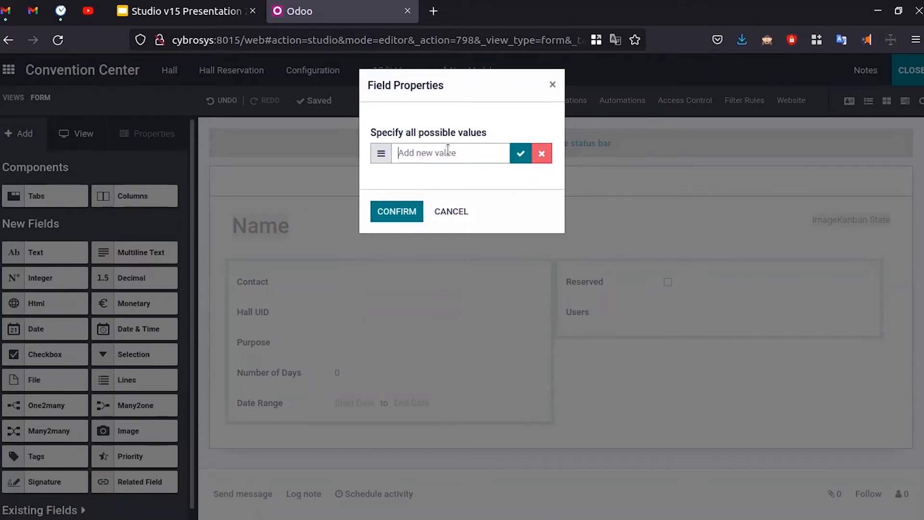
pyautogui.write('Reserved')
pyautogui.click(521, 153)
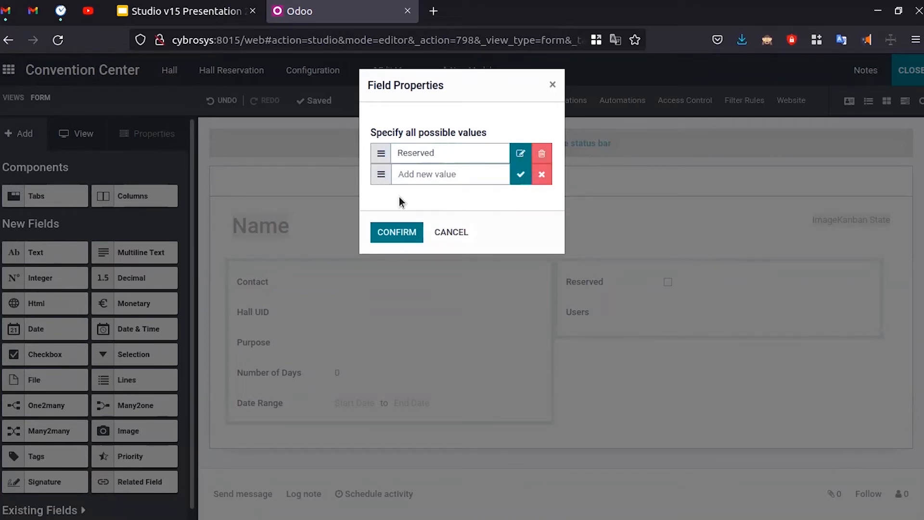
# - Add the stages In Progress, Checked Out and Available, and confirm the status bar
pyautogui.write('In Progress')
pyautogui.hotkey('ctrl', 'shift', 'Tab')
pyautogui.hotkey('ctrl', 'Tab')
pyautogui.click(519, 176)
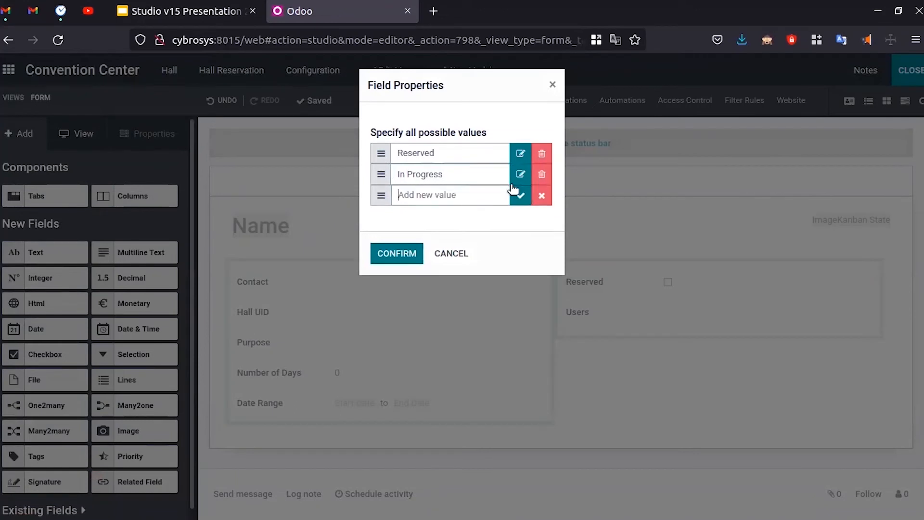
pyautogui.write('Chg')
pyautogui.click(521, 195)
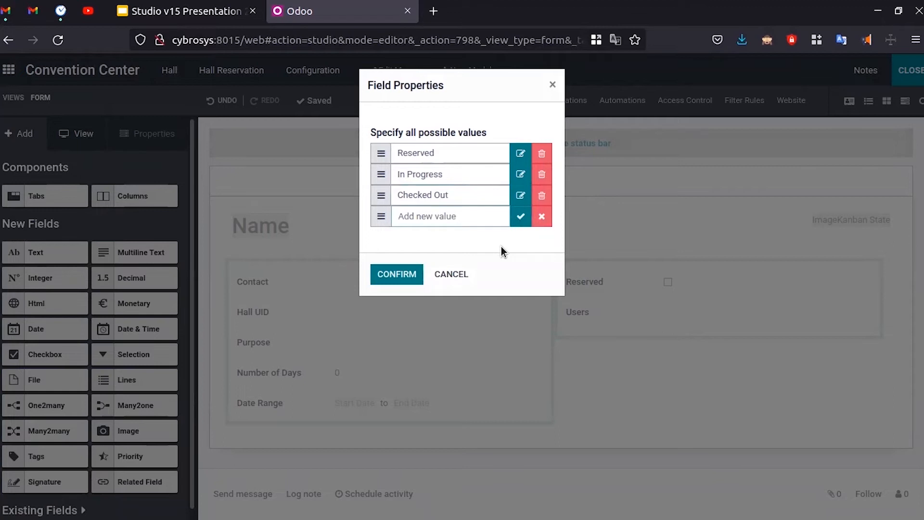
pyautogui.write('Fr')
pyautogui.press('BackSpace')
pyautogui.press('BackSpace')
pyautogui.write('Availabl')
pyautogui.click(402, 270)
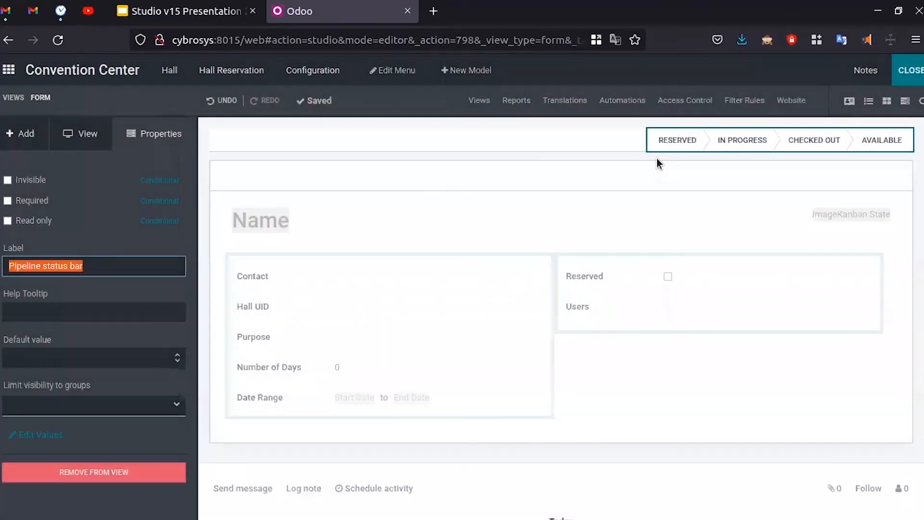
pyautogui.click(869, 146)
pyautogui.click(97, 501)
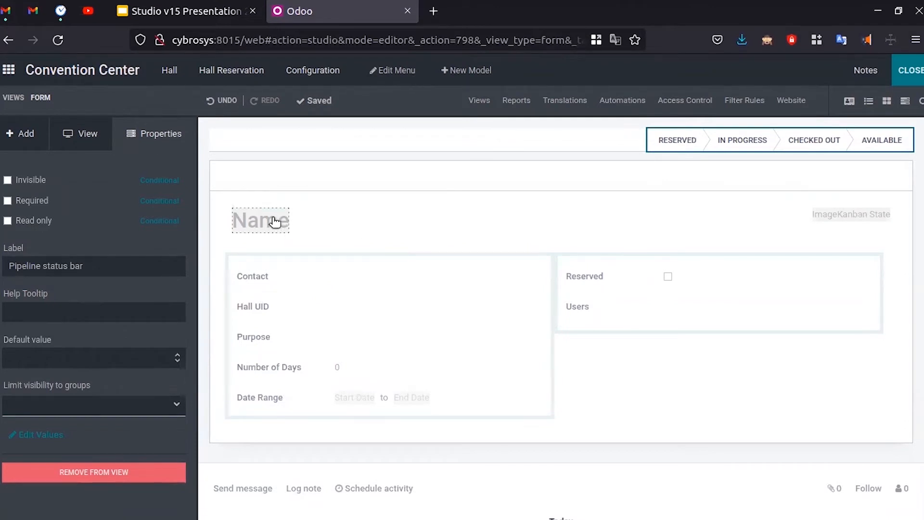
# - Remove the Name field from the Hall Reservation form
pyautogui.click(234, 6)
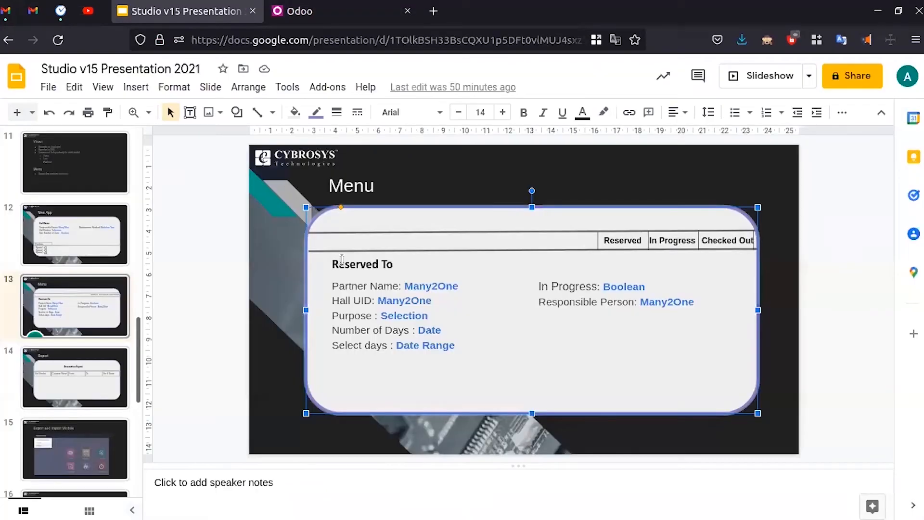
pyautogui.hotkey('ctrl', 'Tab')
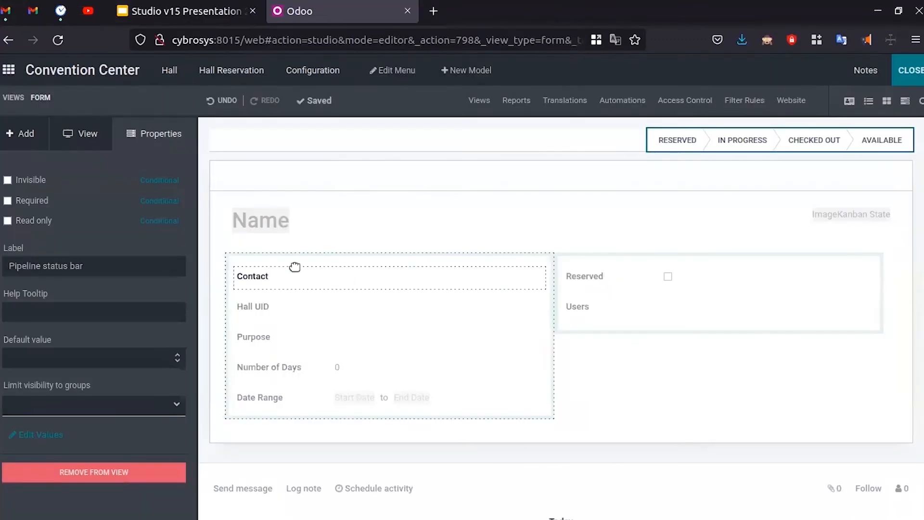
pyautogui.click(273, 223)
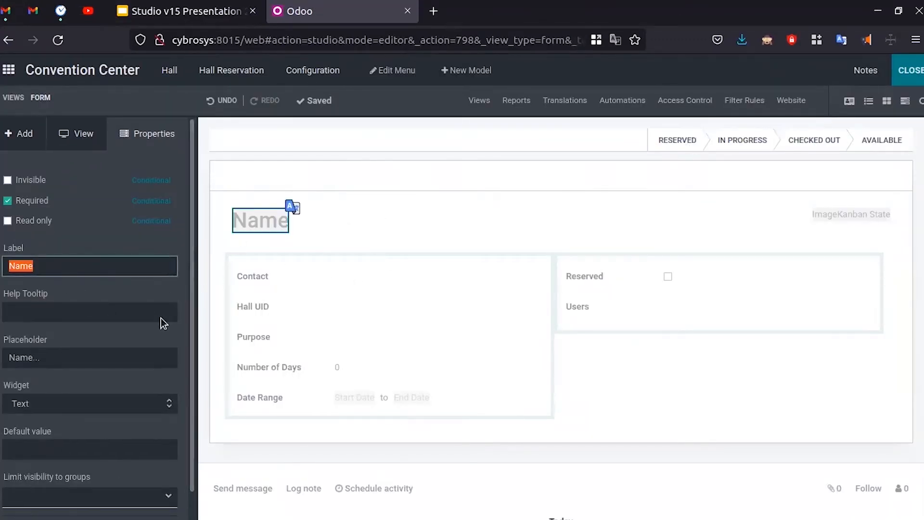
pyautogui.scroll(-1, 161, 320)
pyautogui.click(102, 503)
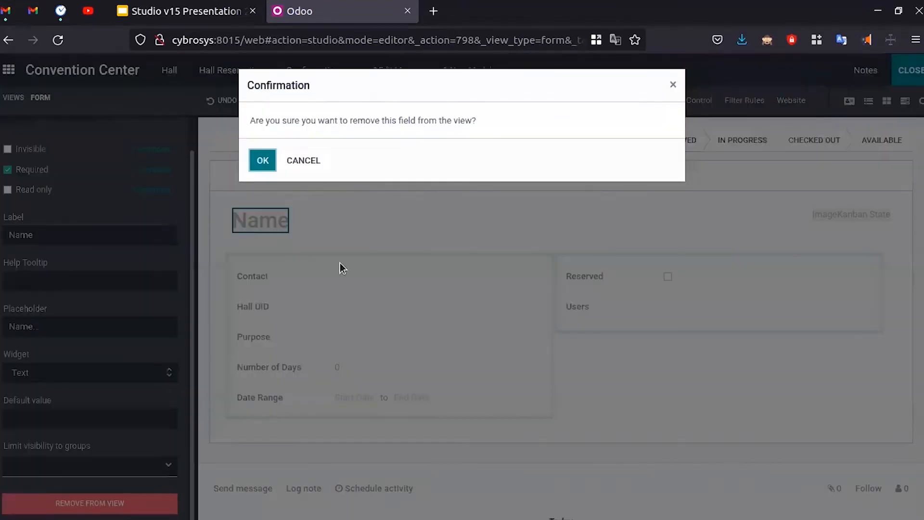
pyautogui.click(262, 161)
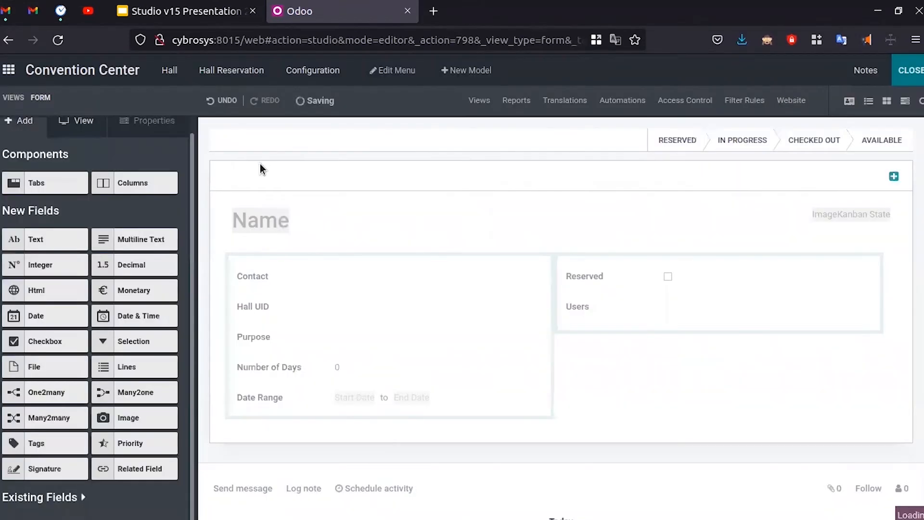
# - Close Studio, open the Hall list and start a new Hall record
pyautogui.click(912, 71)
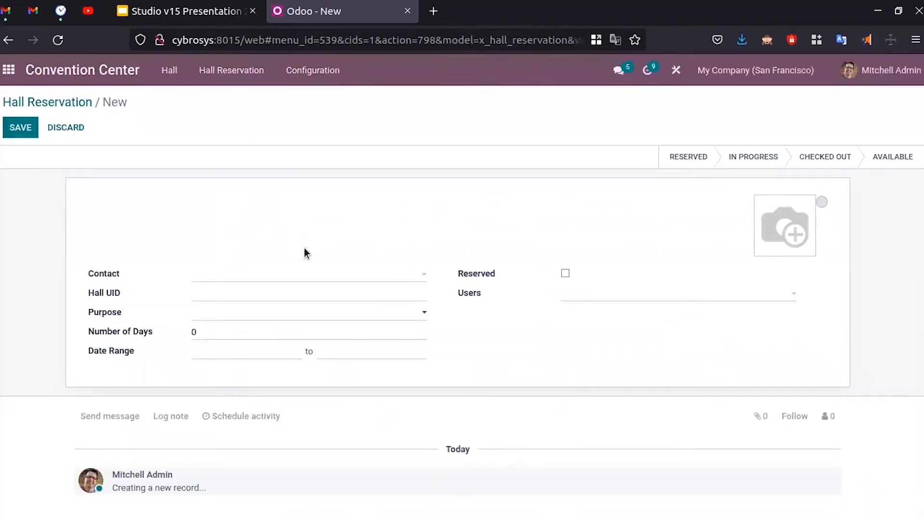
pyautogui.click(83, 103)
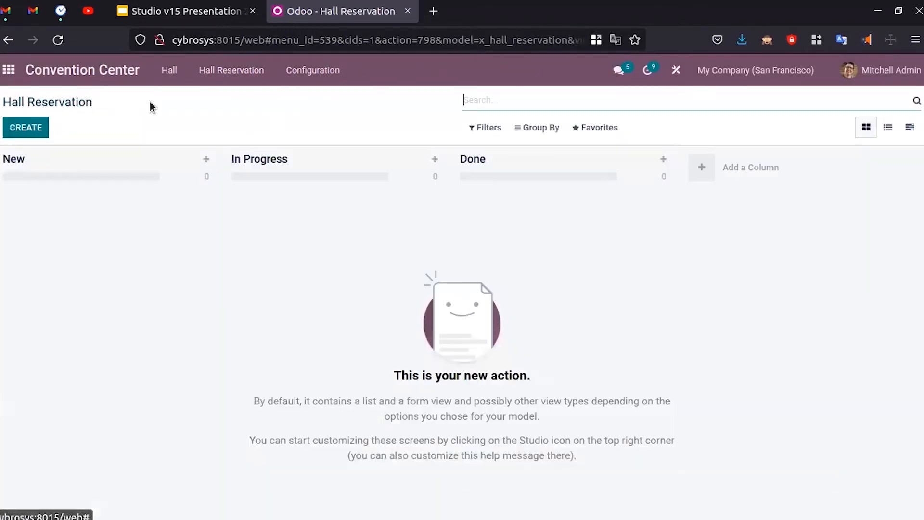
pyautogui.click(170, 71)
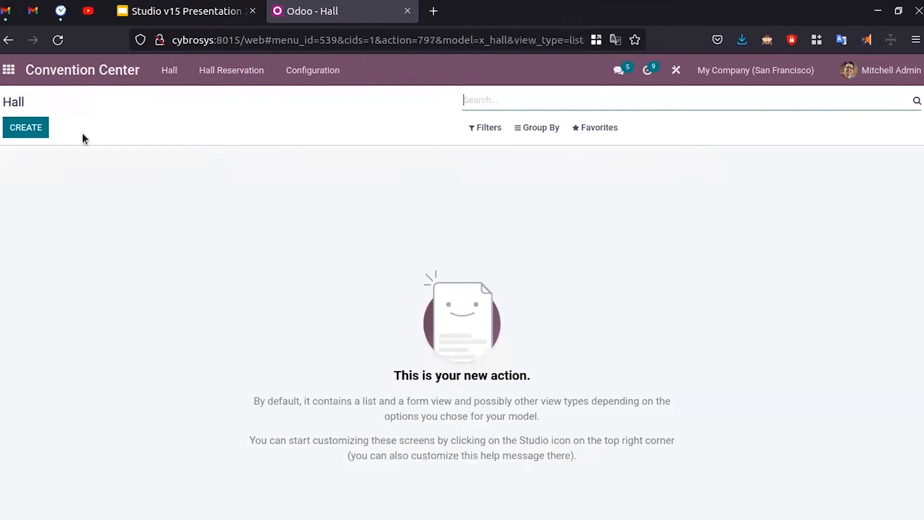
pyautogui.click(25, 131)
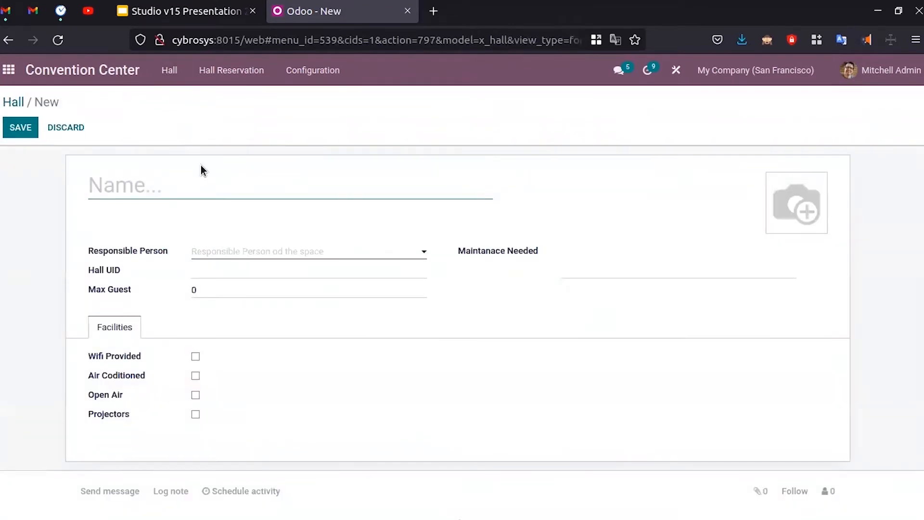
pyautogui.write('Hall 1')
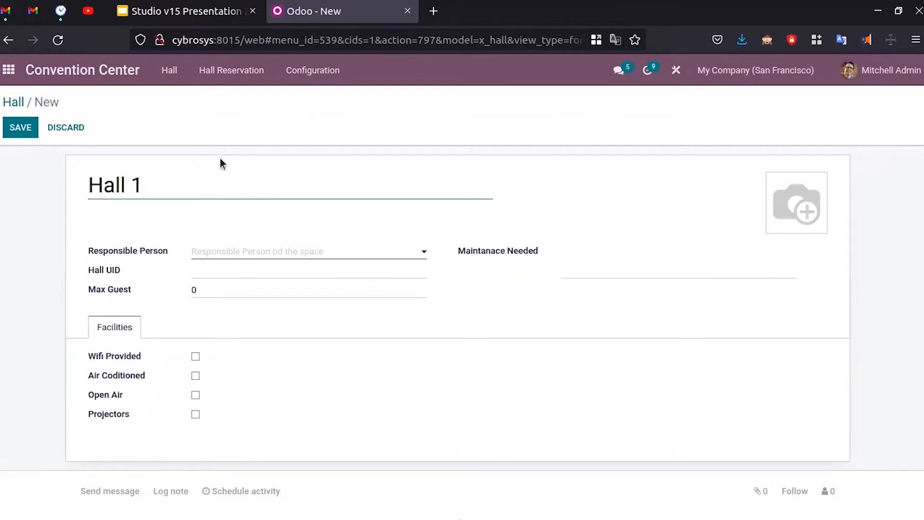
pyautogui.click(299, 256)
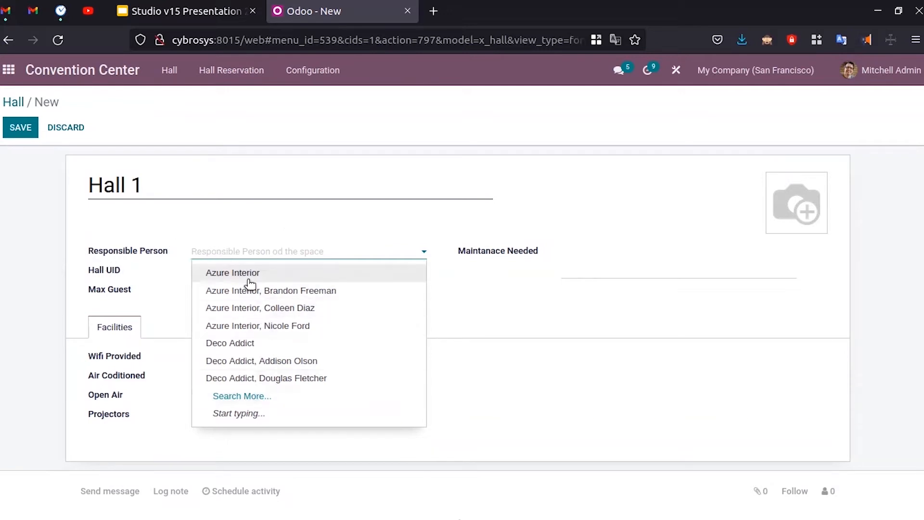
pyautogui.click(317, 218)
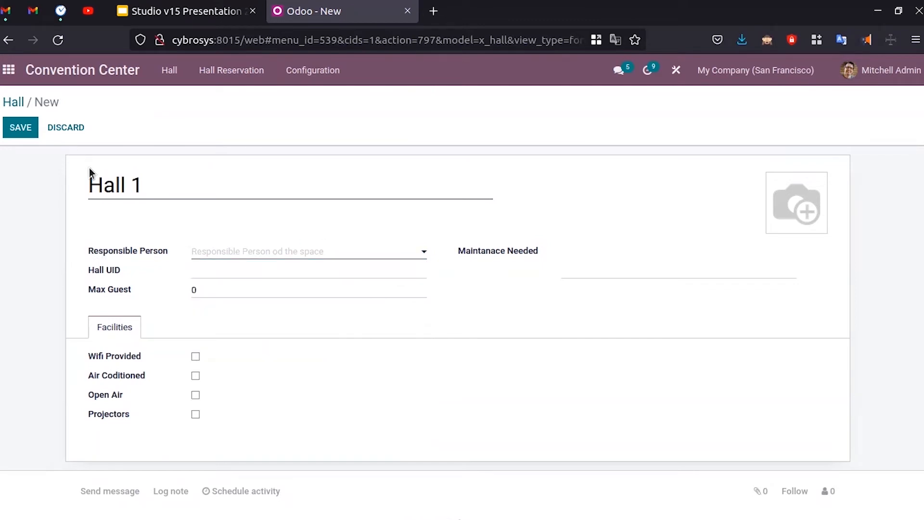
pyautogui.click(66, 129)
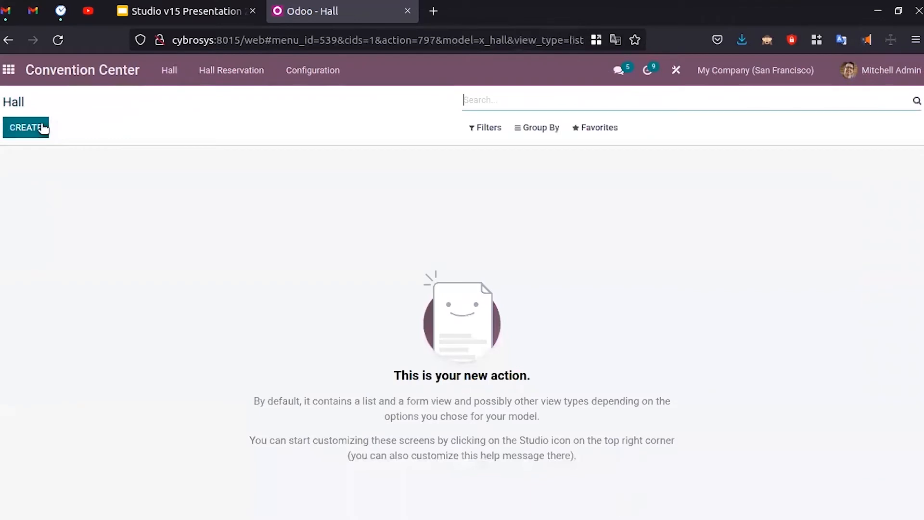
# - In Studio, remove the old Responsible Person field from the Hall form
pyautogui.click(676, 70)
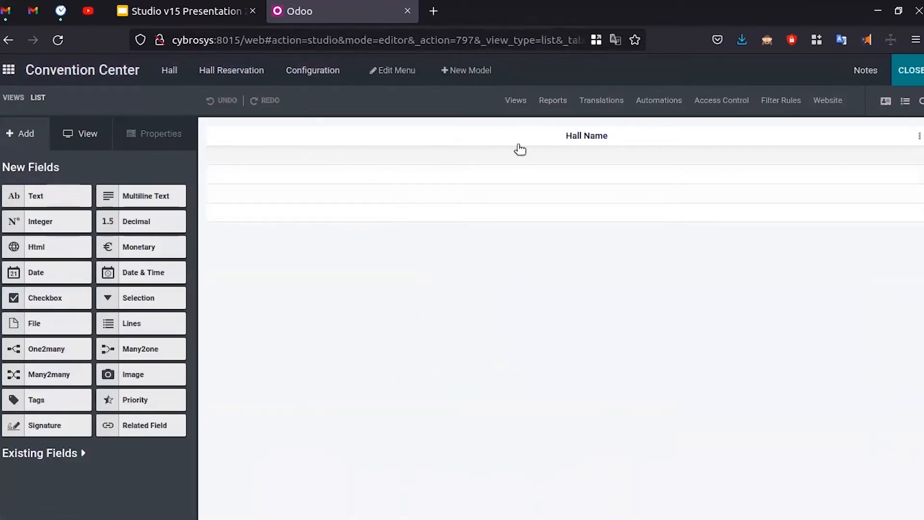
pyautogui.click(886, 101)
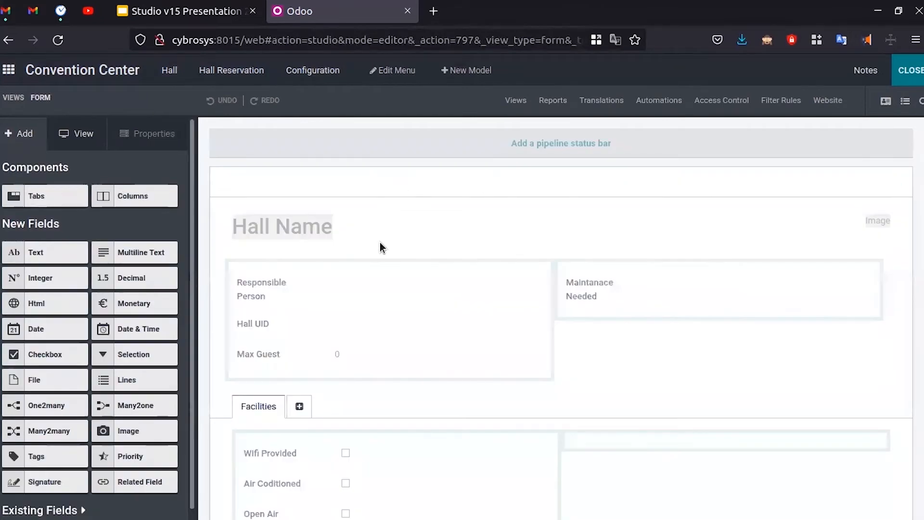
pyautogui.click(262, 292)
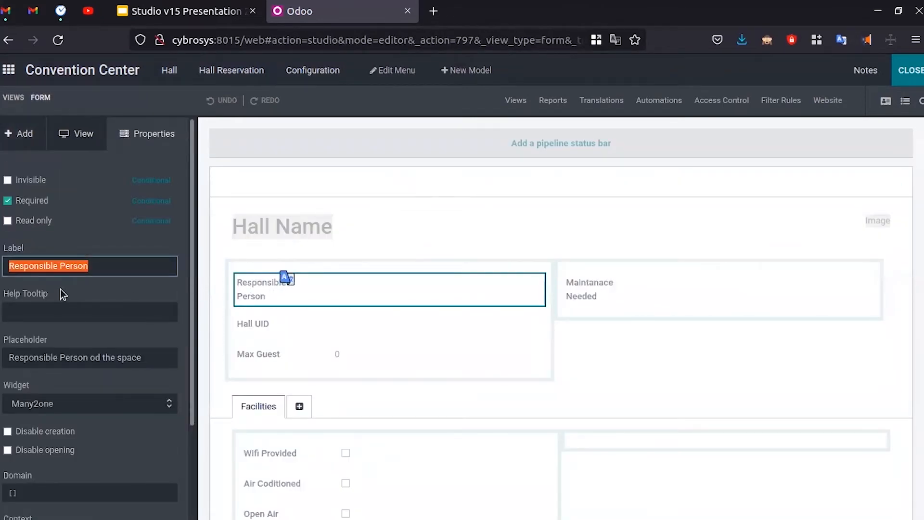
pyautogui.scroll(-3, 60, 289)
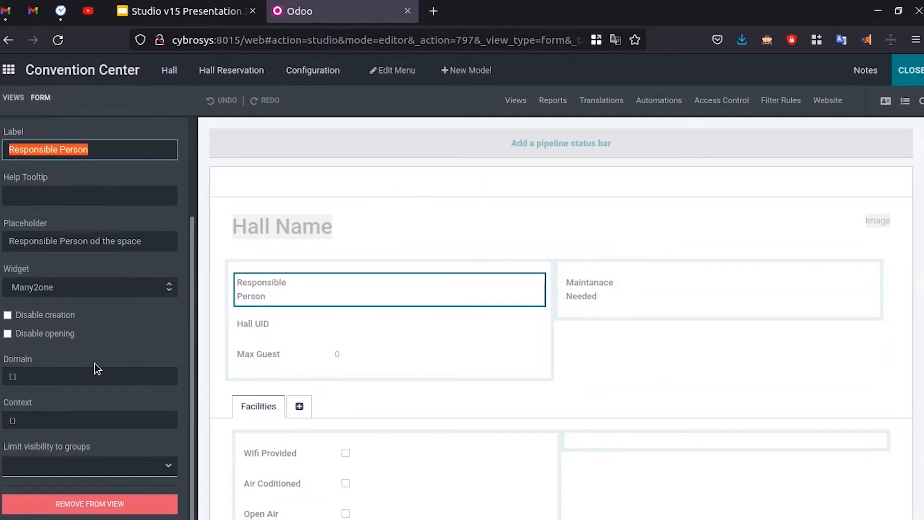
pyautogui.click(113, 504)
pyautogui.click(260, 161)
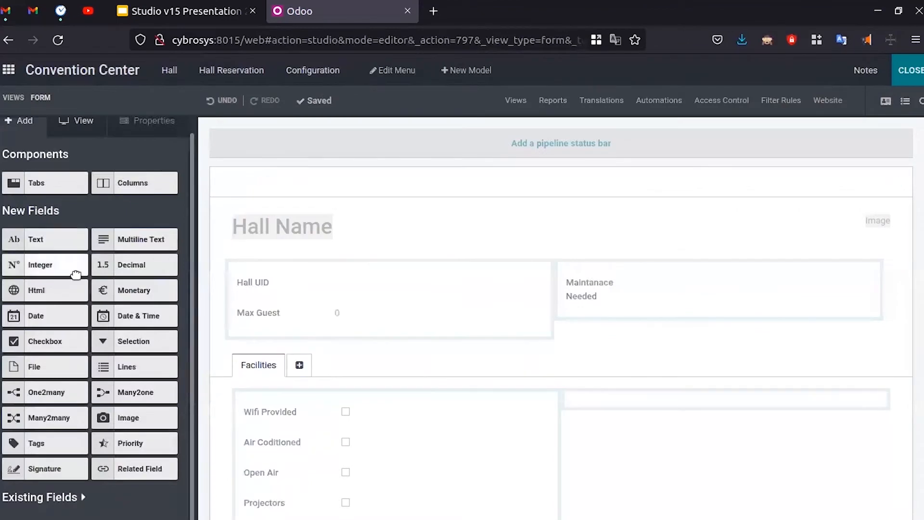
# - Add a Many2one field linked to Users above Hall UID, labelled Responsible Person
pyautogui.moveTo(124, 390); pyautogui.dragTo(279, 284)
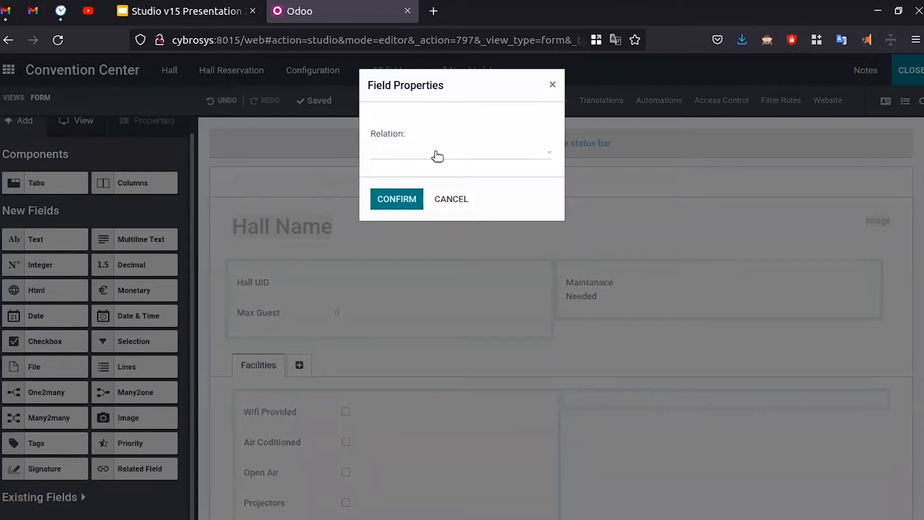
pyautogui.click(437, 154)
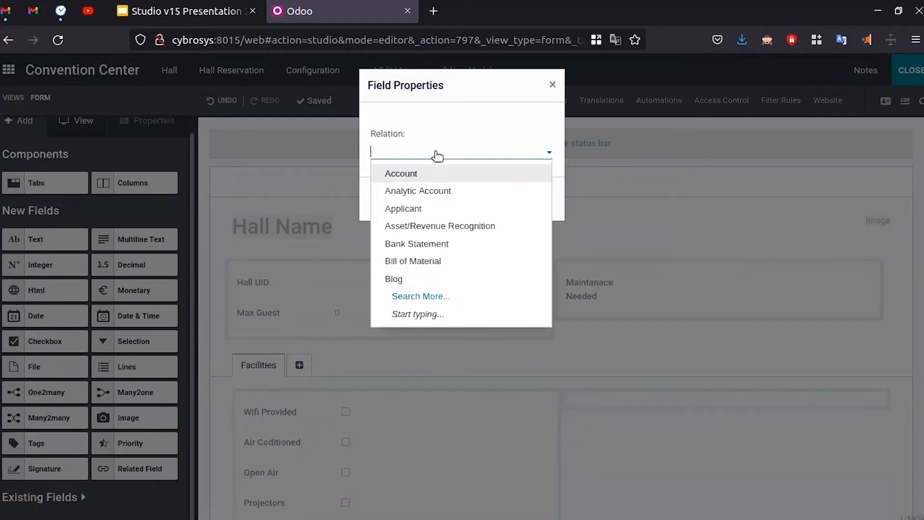
pyautogui.write('user')
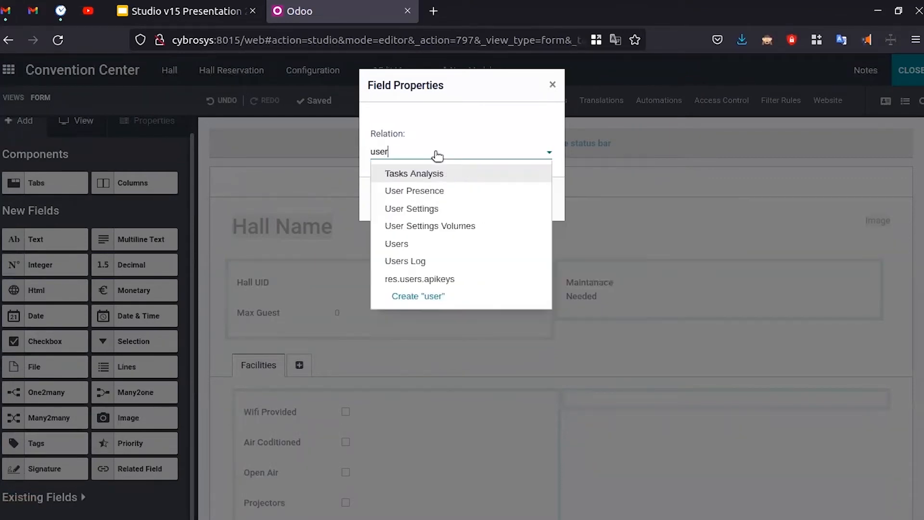
pyautogui.click(436, 244)
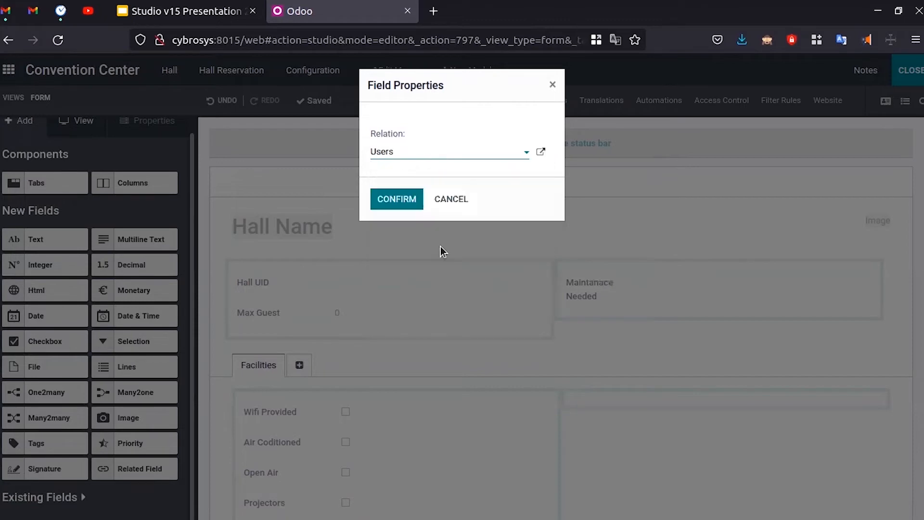
pyautogui.click(385, 197)
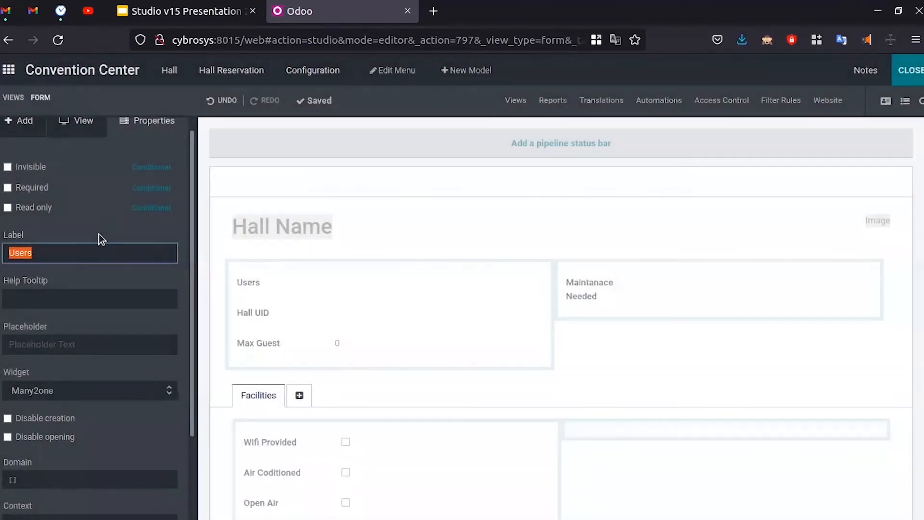
pyautogui.write('Res')
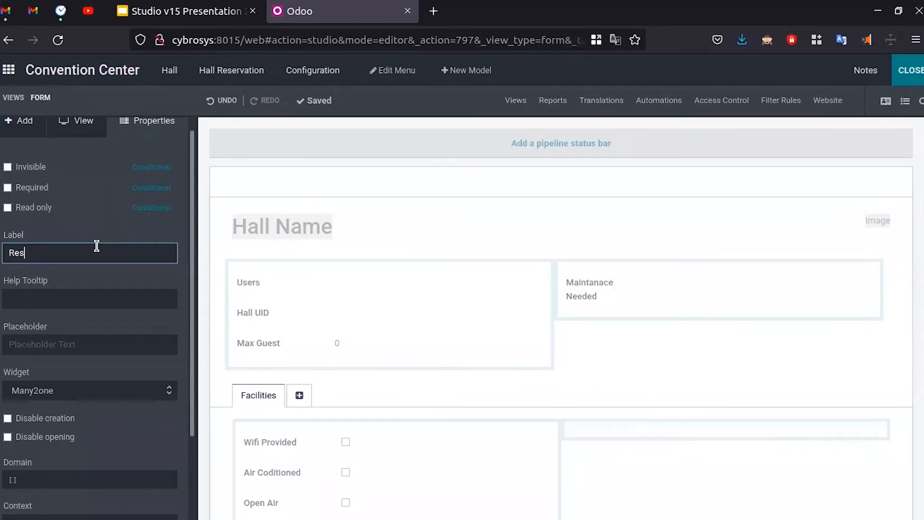
pyautogui.write('ponsible Person')
pyautogui.click(124, 232)
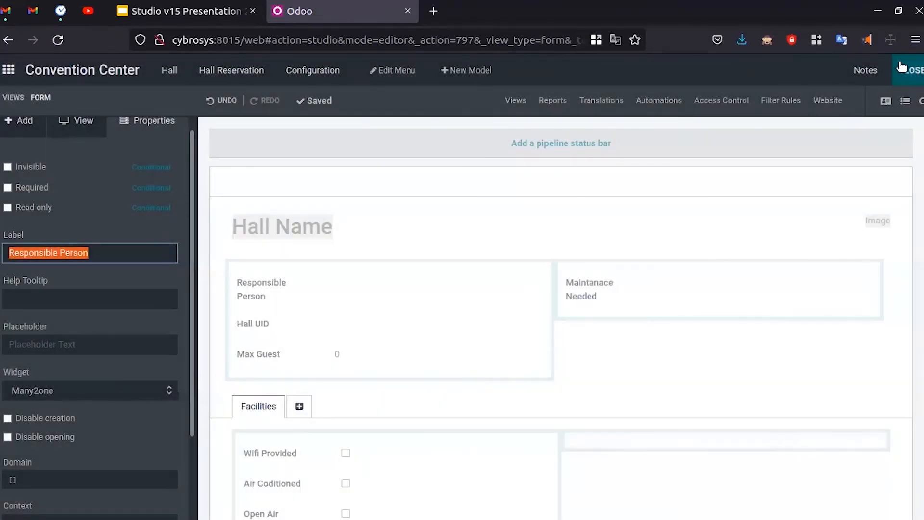
pyautogui.click(905, 70)
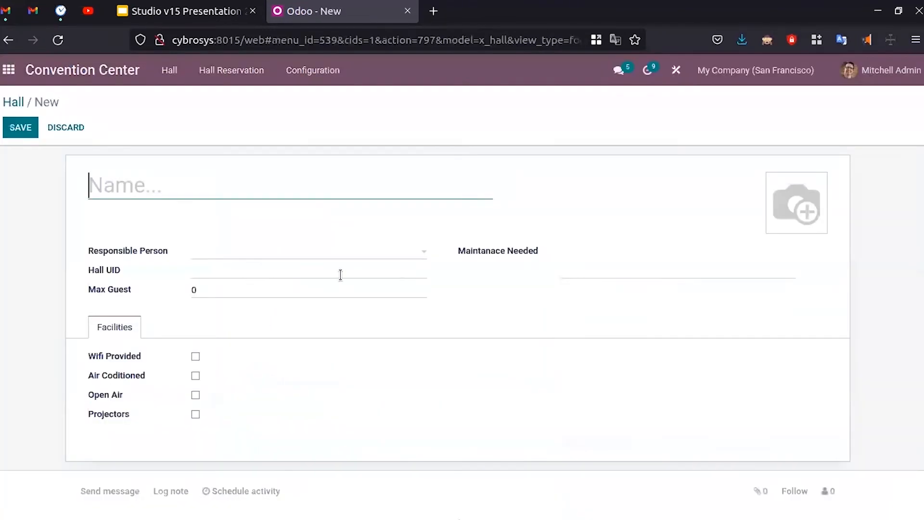
# - Name the new hall 'Hall 1' and pick the demo user as Responsible Person
pyautogui.click(242, 252)
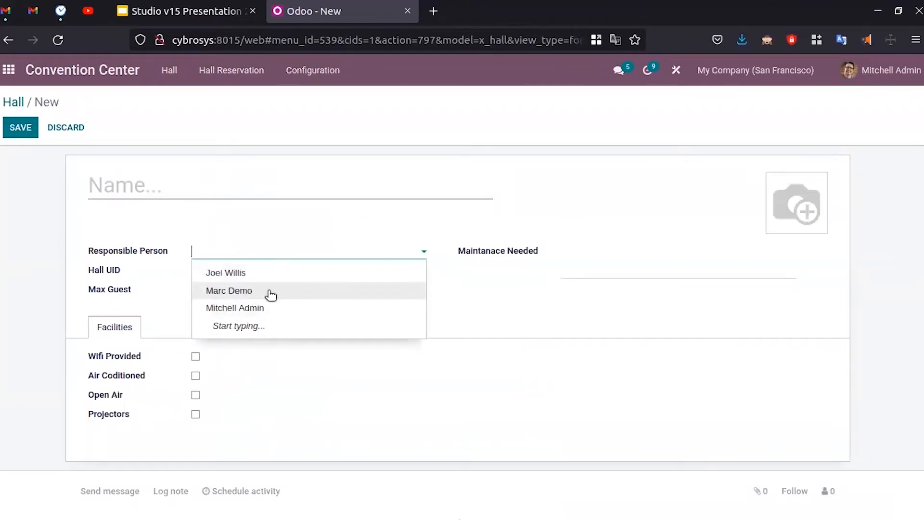
pyautogui.click(239, 196)
pyautogui.write('Hall 1')
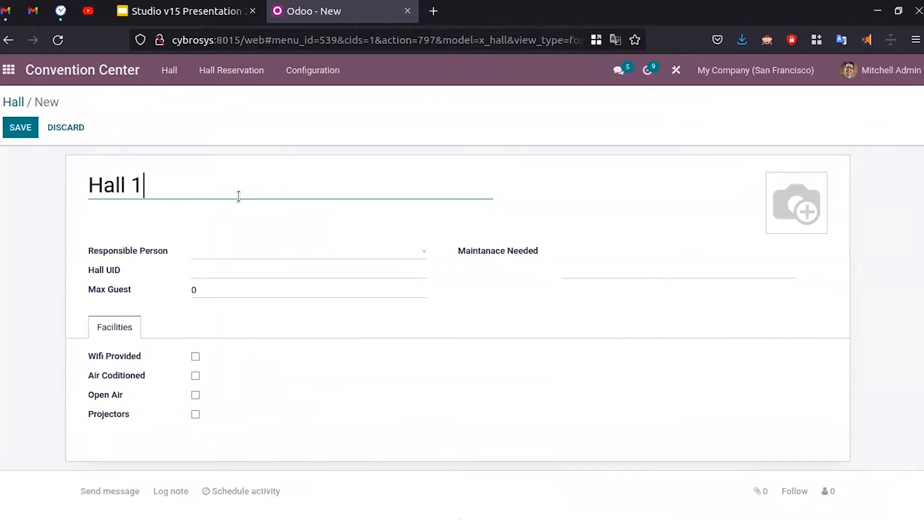
pyautogui.click(259, 255)
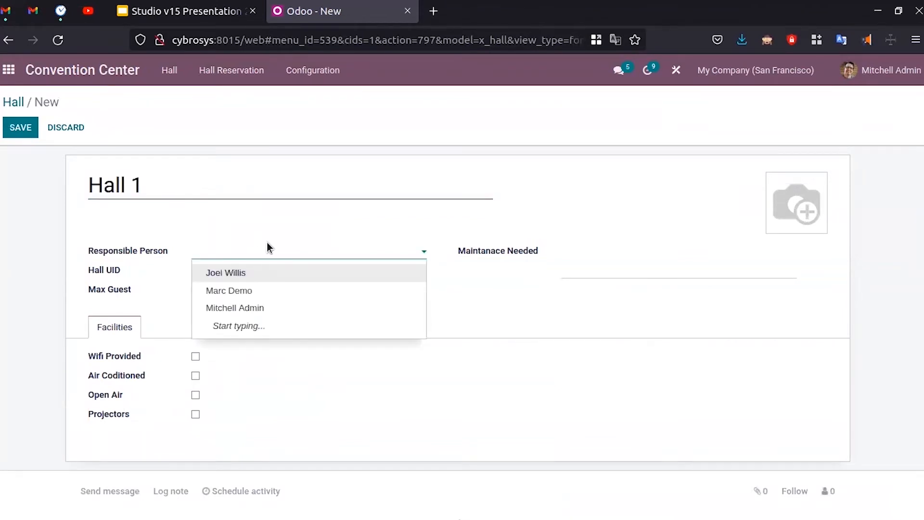
pyautogui.click(265, 291)
# - Set Hall UID HALL0012 and Max Guest 250, tick Air Coditioned, and save Hall 1
pyautogui.click(250, 271)
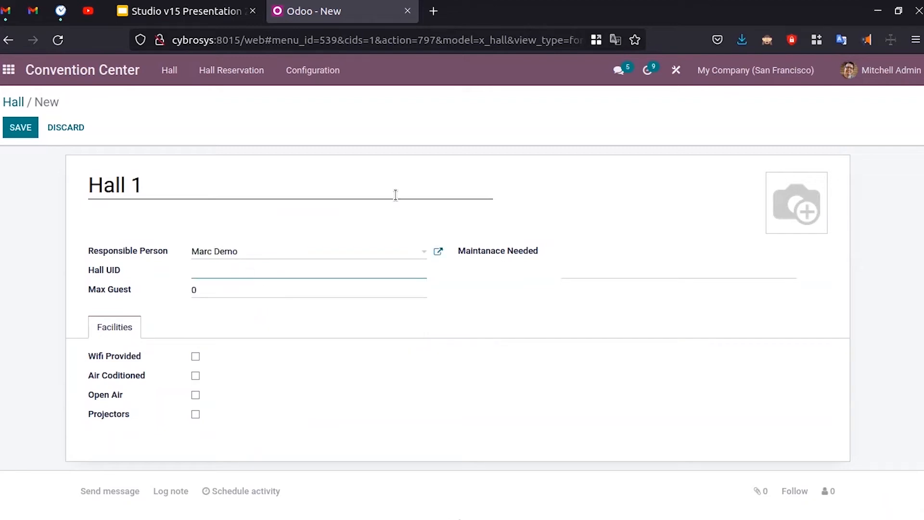
pyautogui.write('HALL))!@')
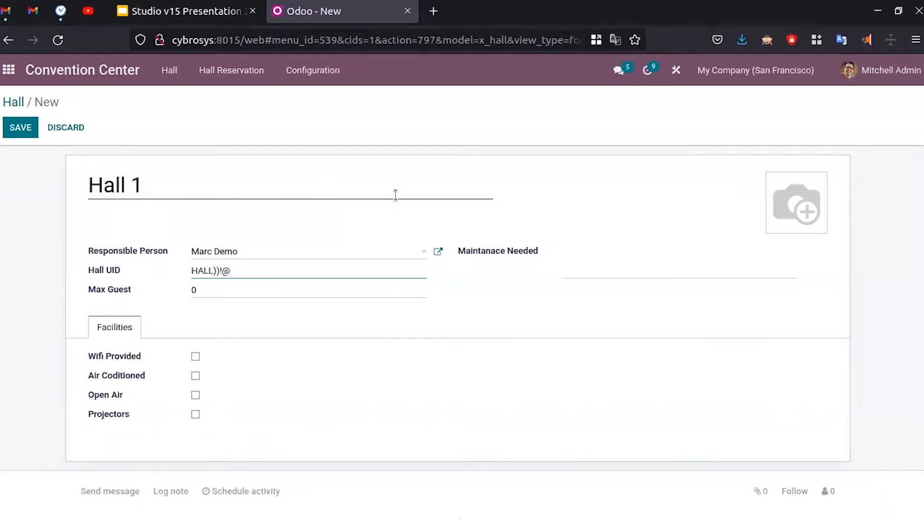
pyautogui.press('BackSpace')
pyautogui.press('BackSpace')
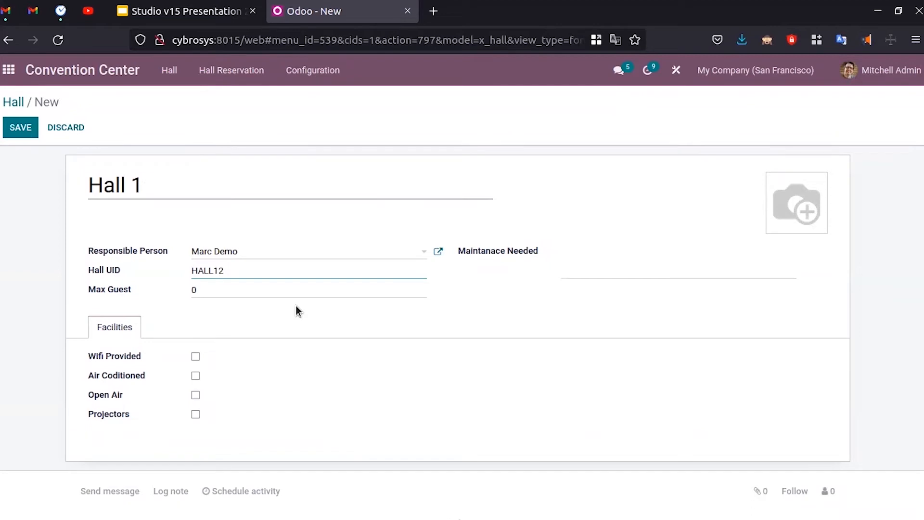
pyautogui.write('00')
pyautogui.click(292, 313)
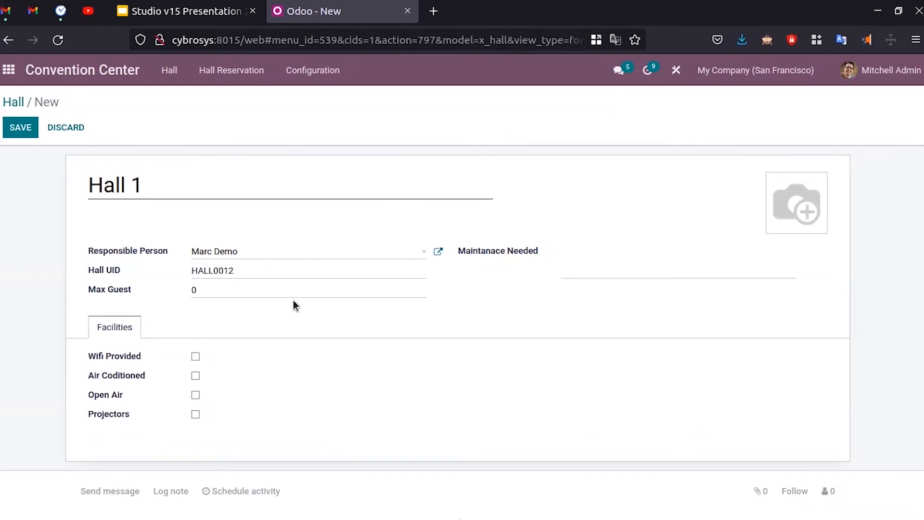
pyautogui.click(214, 290)
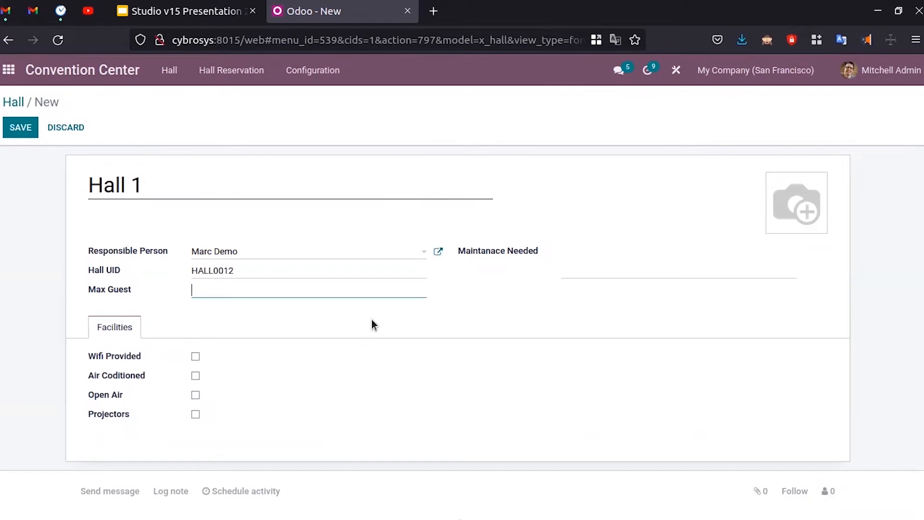
pyautogui.write('250')
pyautogui.click(583, 264)
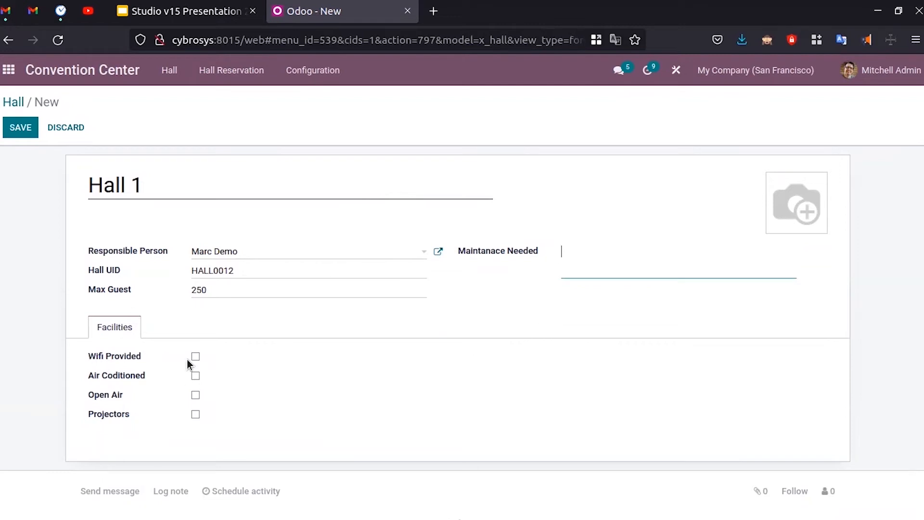
pyautogui.click(196, 375)
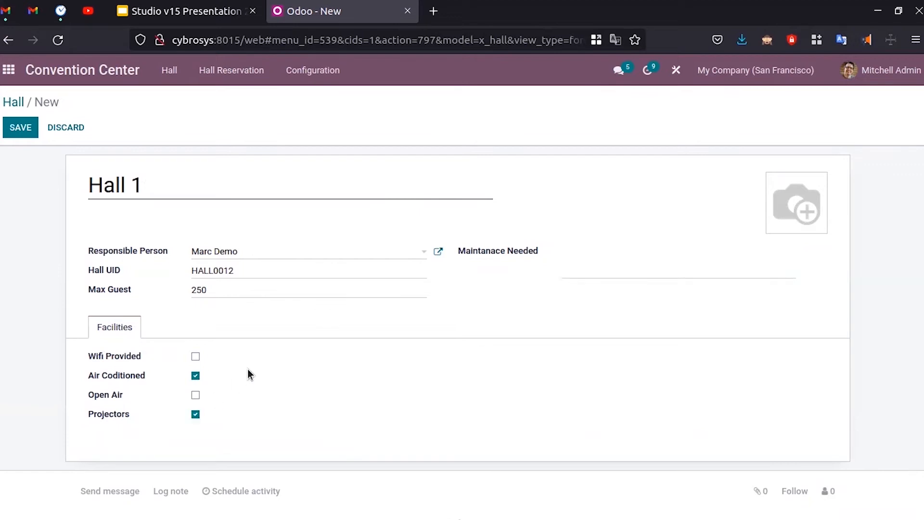
pyautogui.click(19, 128)
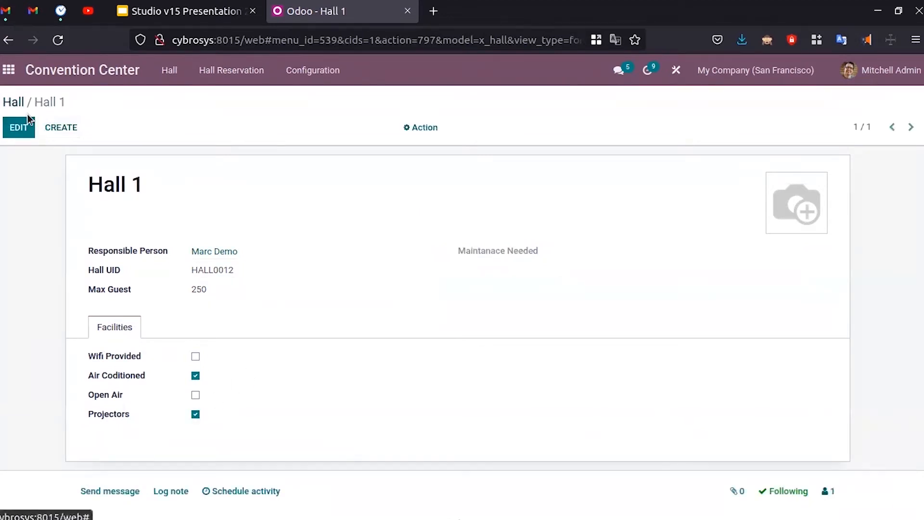
# - Create 'Hall 2' with a Responsible Person and Hall UID HALL00013
pyautogui.click(62, 127)
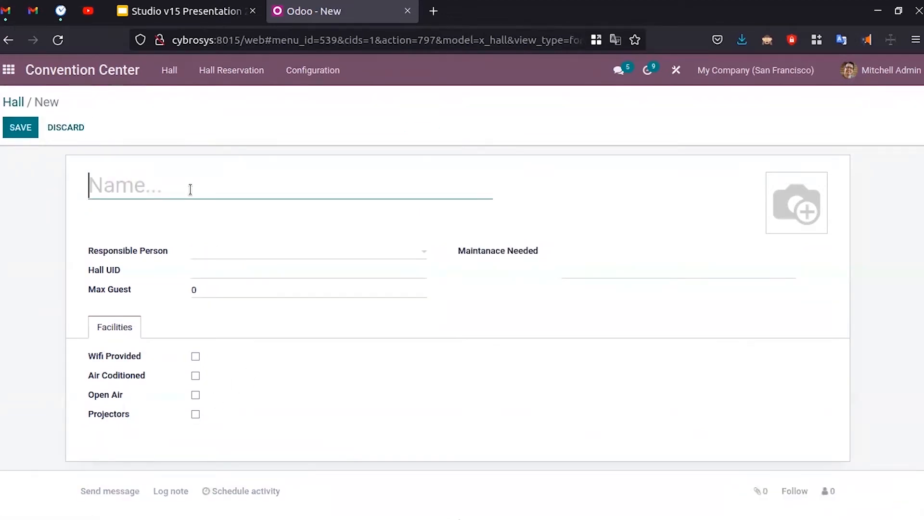
pyautogui.write('Hall 2')
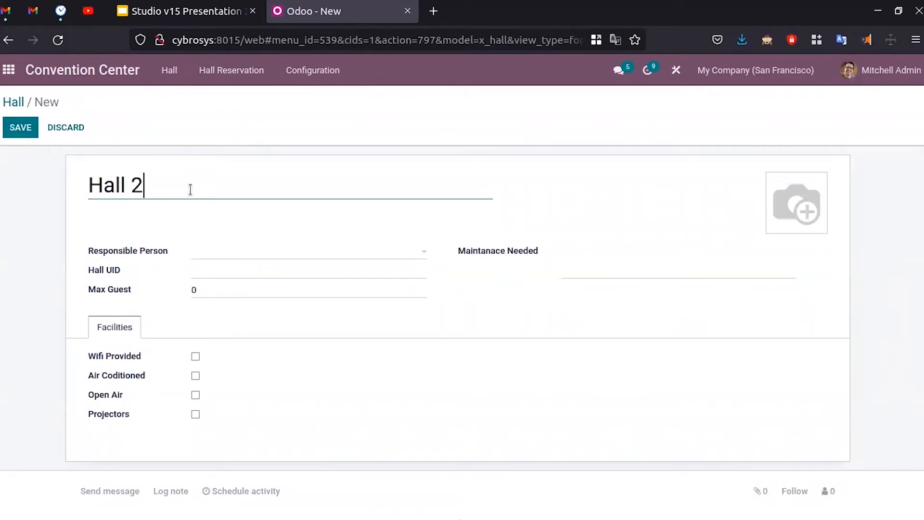
pyautogui.click(262, 253)
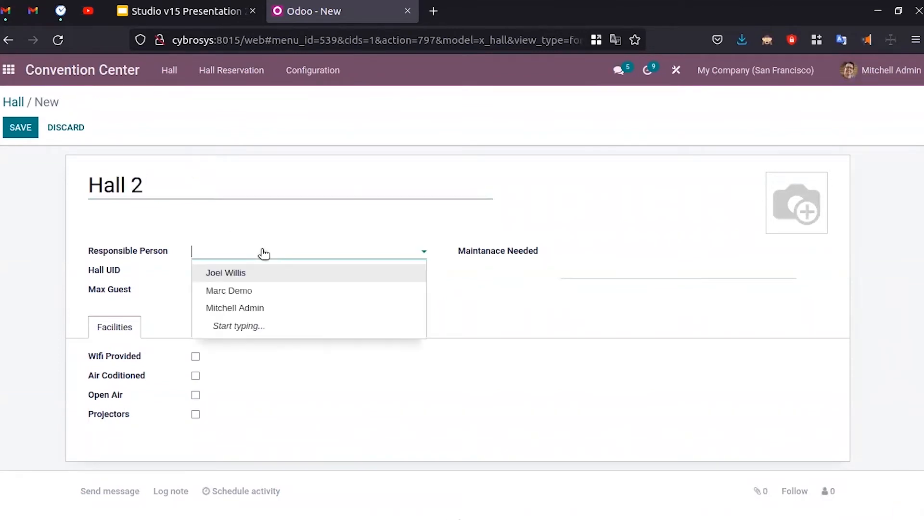
pyautogui.click(266, 306)
pyautogui.click(211, 274)
pyautogui.write('HAL')
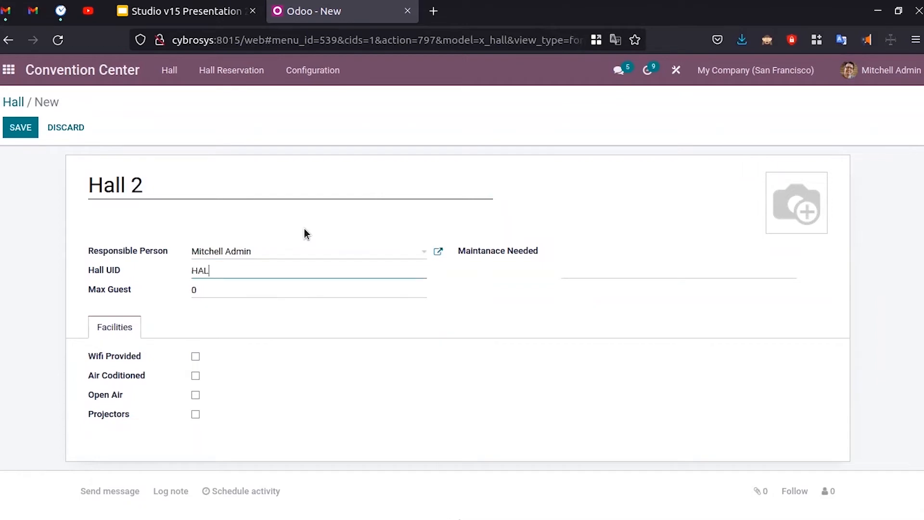
pyautogui.write('L00013')
# - Set Max Guest 500, tick Wifi, Air Coditioned and Projectors, save, and return to the hall list
pyautogui.click(197, 293)
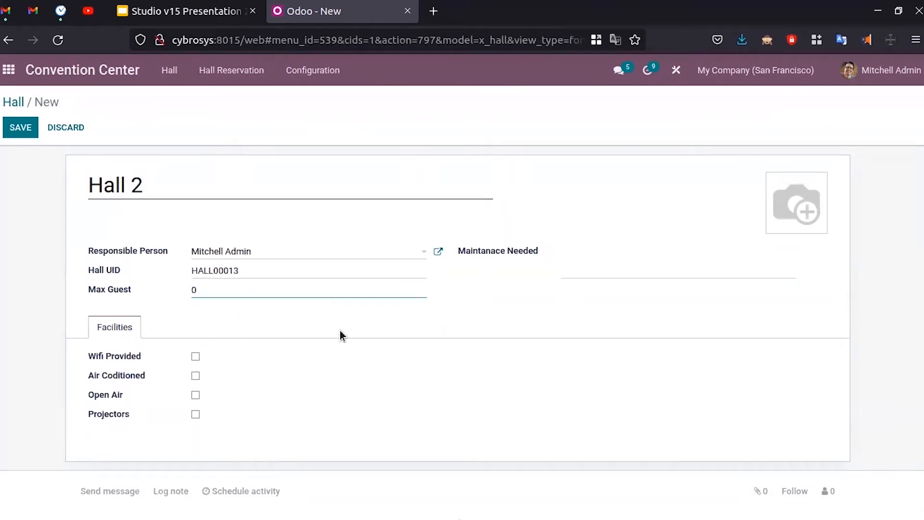
pyautogui.write('500')
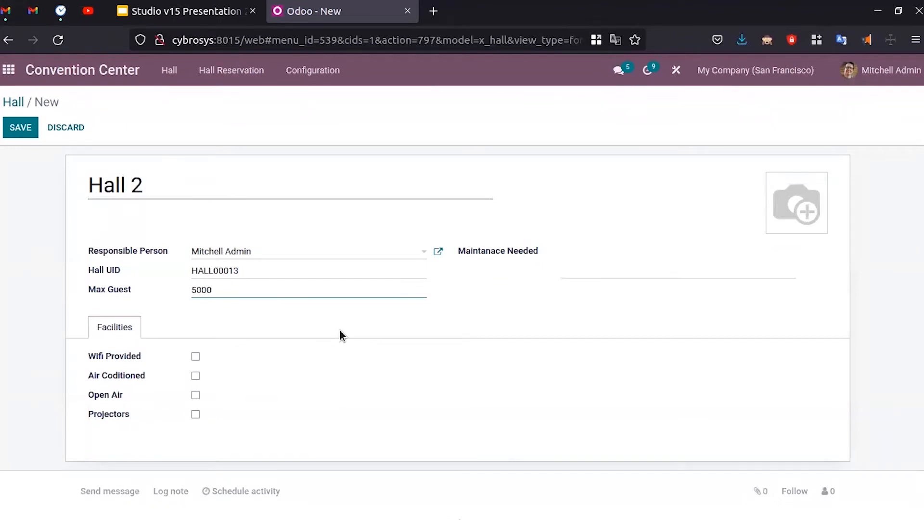
pyautogui.click(195, 358)
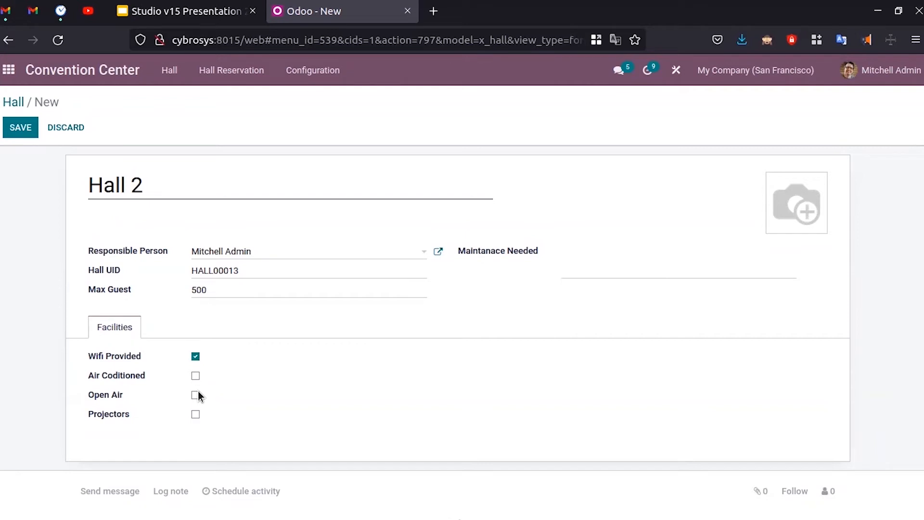
pyautogui.click(195, 376)
pyautogui.click(195, 415)
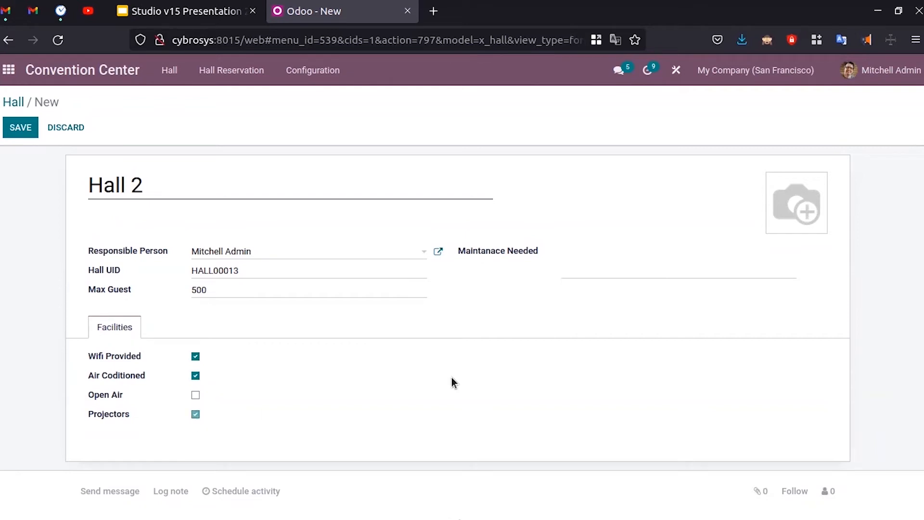
pyautogui.click(20, 127)
pyautogui.click(10, 102)
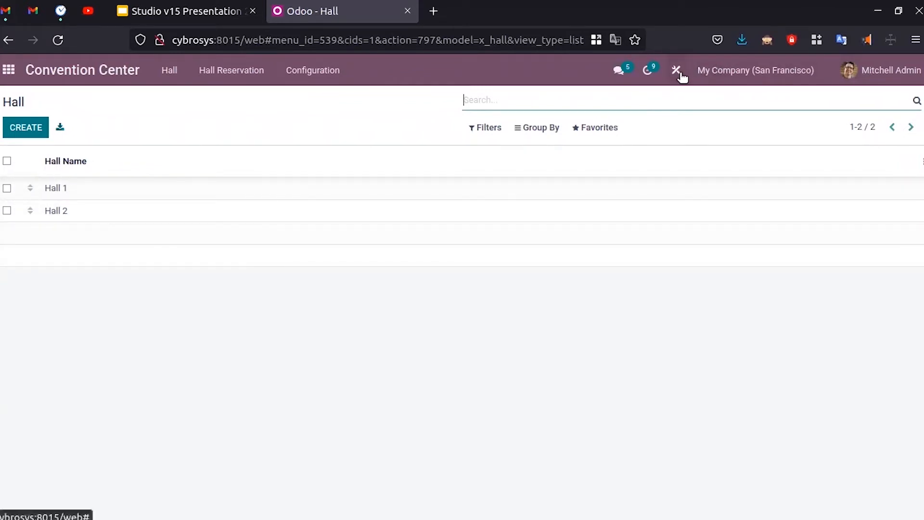
# - Open the Hall list in Studio and show the existing fields not yet listed
pyautogui.click(677, 71)
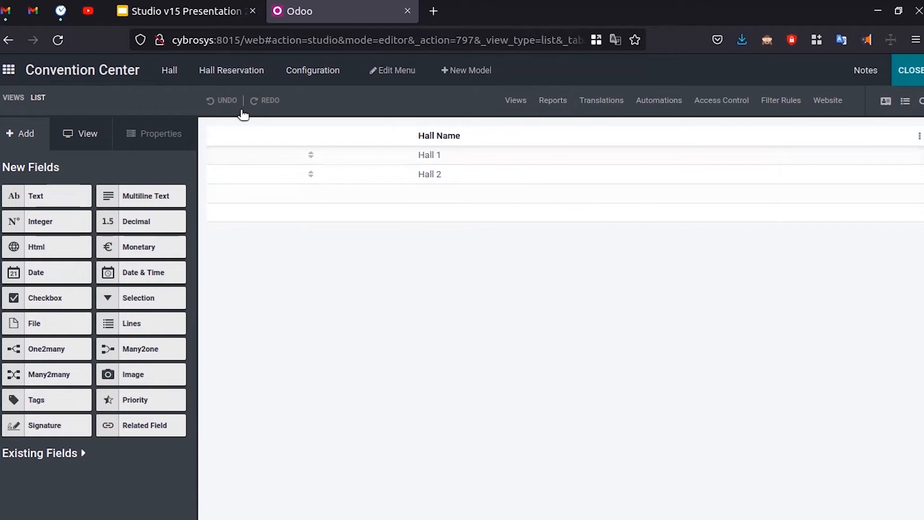
pyautogui.click(887, 101)
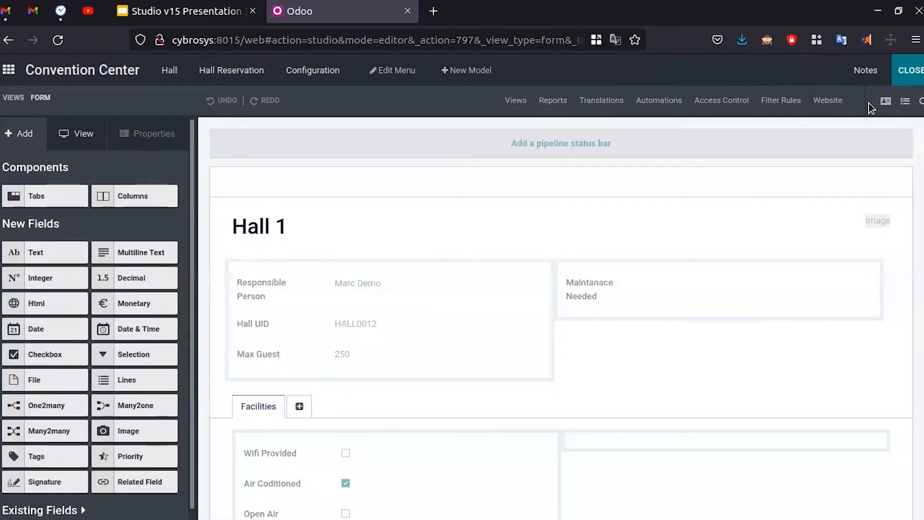
pyautogui.click(906, 105)
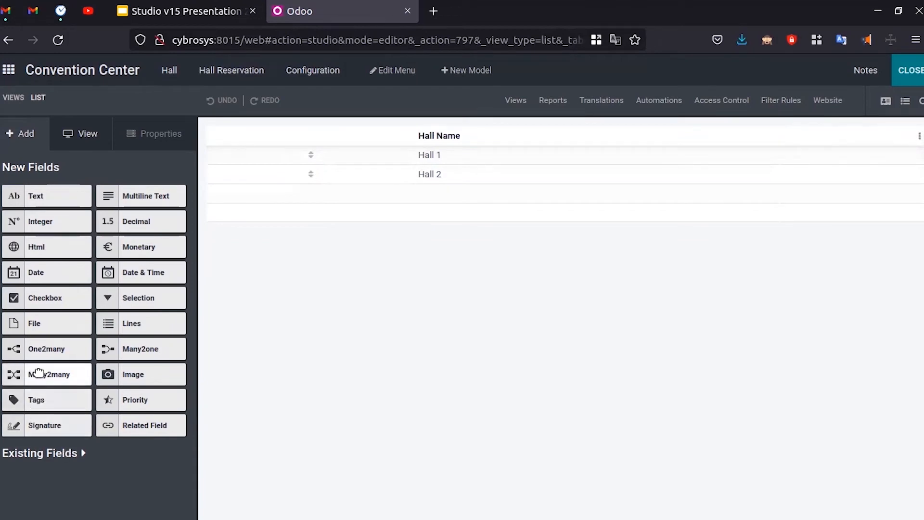
pyautogui.moveTo(120, 350)
pyautogui.mouseDown()
pyautogui.moveTo(442, 315)
pyautogui.moveTo(626, 146)
pyautogui.moveTo(561, 141)
pyautogui.moveTo(568, 149)
pyautogui.moveTo(517, 137)
pyautogui.moveTo(181, 331)
pyautogui.moveTo(189, 361)
pyautogui.mouseUp()
pyautogui.click(58, 457)
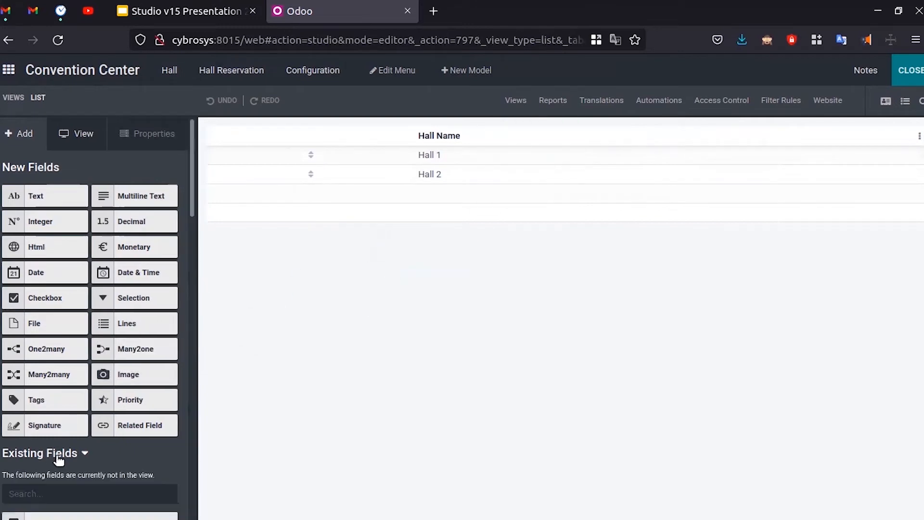
pyautogui.scroll(-15, 54, 356)
pyautogui.scroll(10, 49, 305)
# - Search 'res' and add Responsible User as a list column beside Hall Name
pyautogui.click(64, 350)
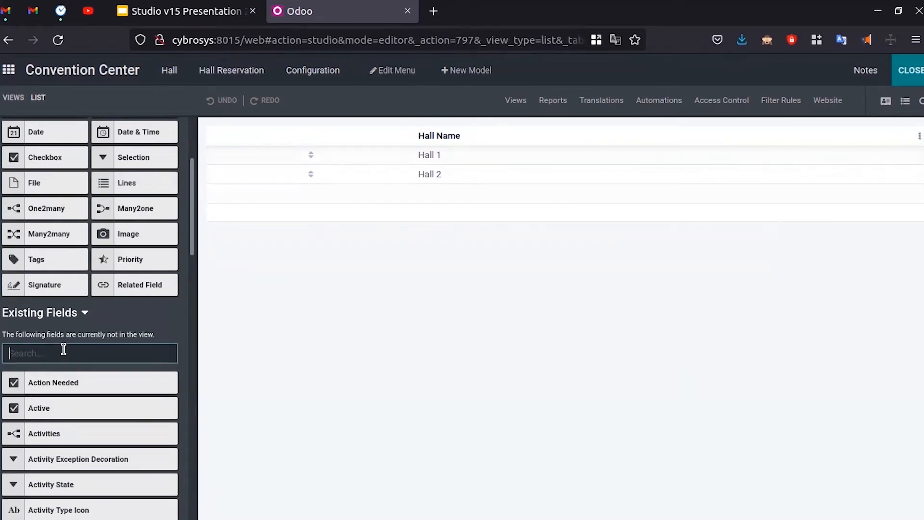
pyautogui.write('res')
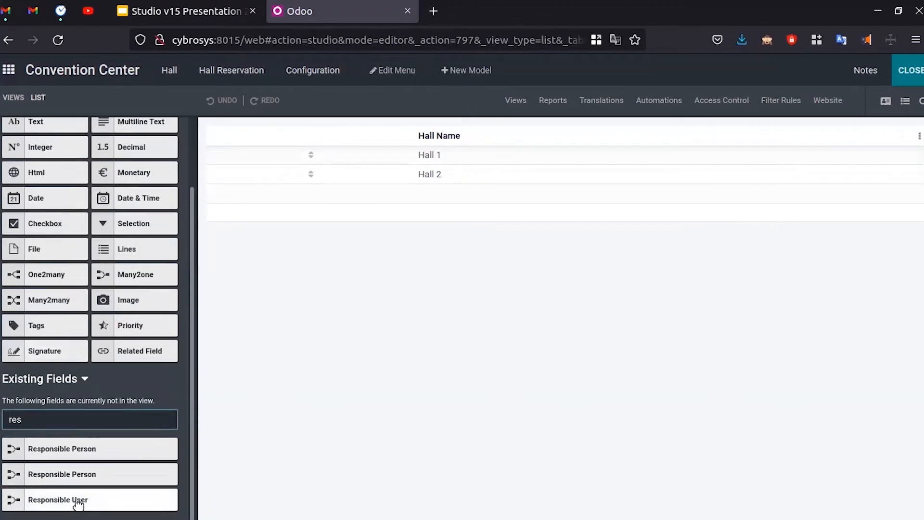
pyautogui.moveTo(77, 503); pyautogui.dragTo(619, 173)
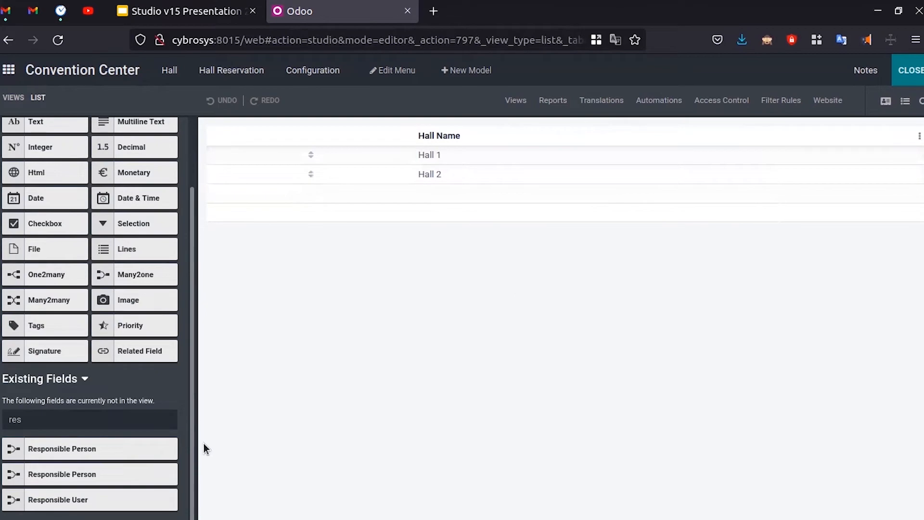
pyautogui.moveTo(63, 499); pyautogui.dragTo(745, 285)
pyautogui.moveTo(826, 158); pyautogui.dragTo(825, 153)
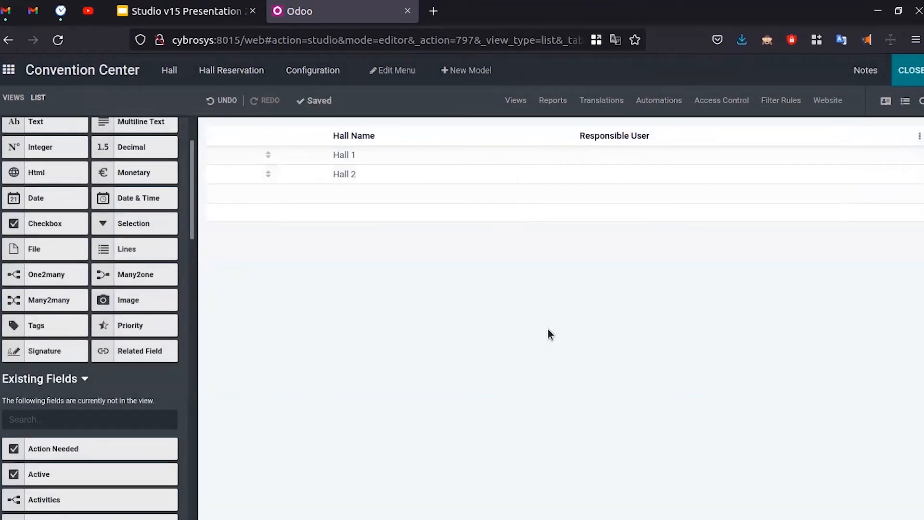
pyautogui.click(909, 72)
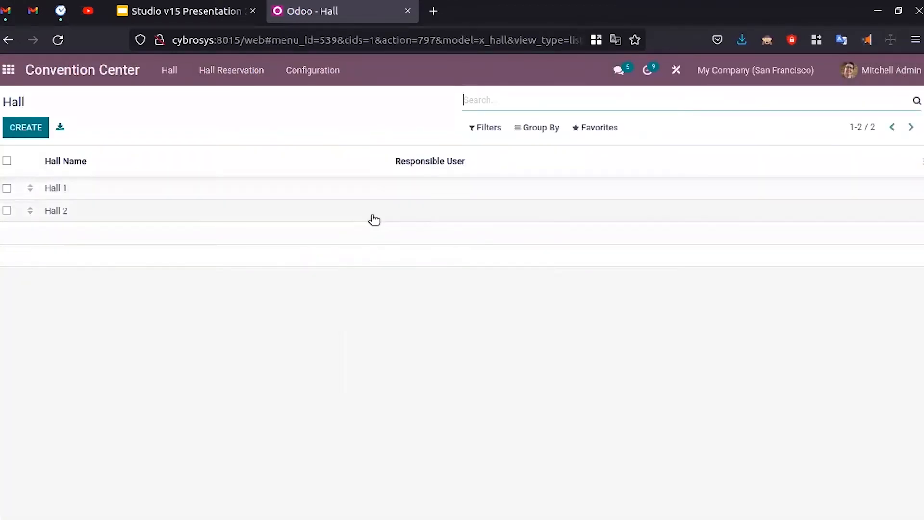
# - Go to Hall Reservation and start a blank new reservation record
pyautogui.click(242, 81)
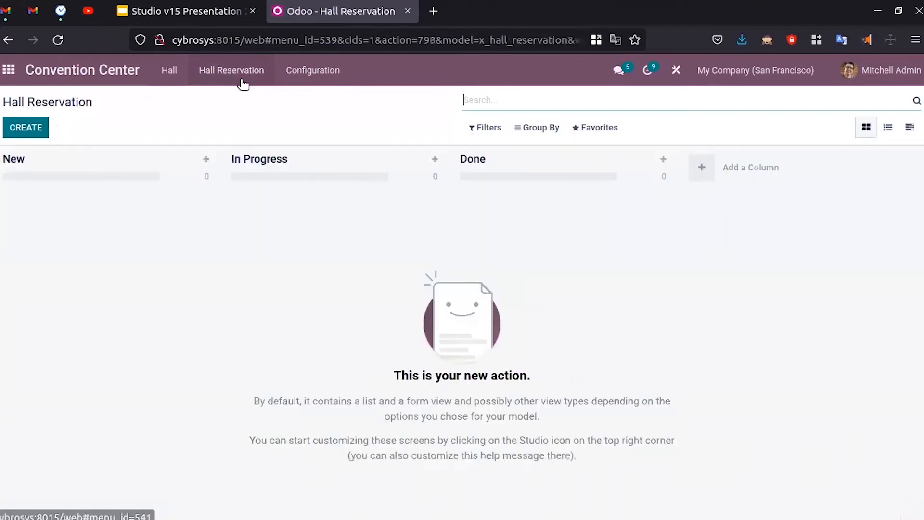
pyautogui.click(33, 131)
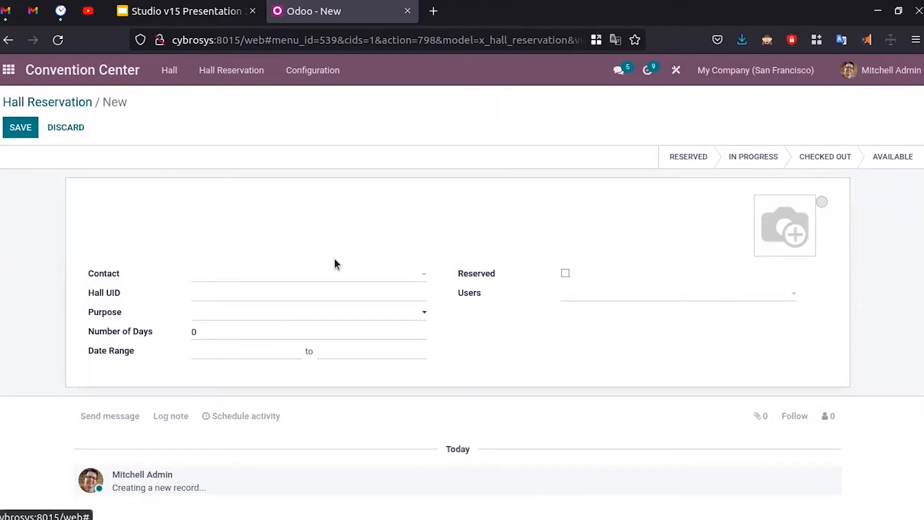
# - In Studio, inspect the reservation form's Hall UID field, backing out of removing it
pyautogui.click(678, 71)
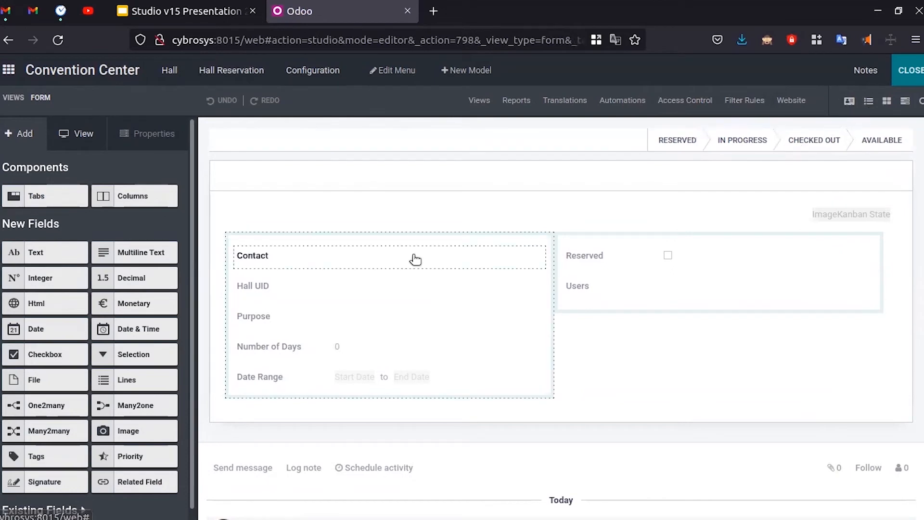
pyautogui.click(283, 287)
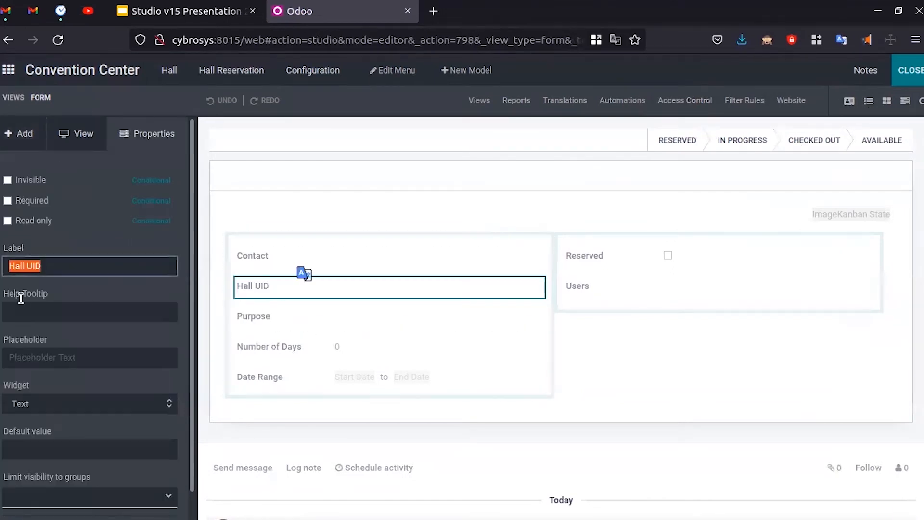
pyautogui.scroll(-1, 126, 434)
pyautogui.click(114, 509)
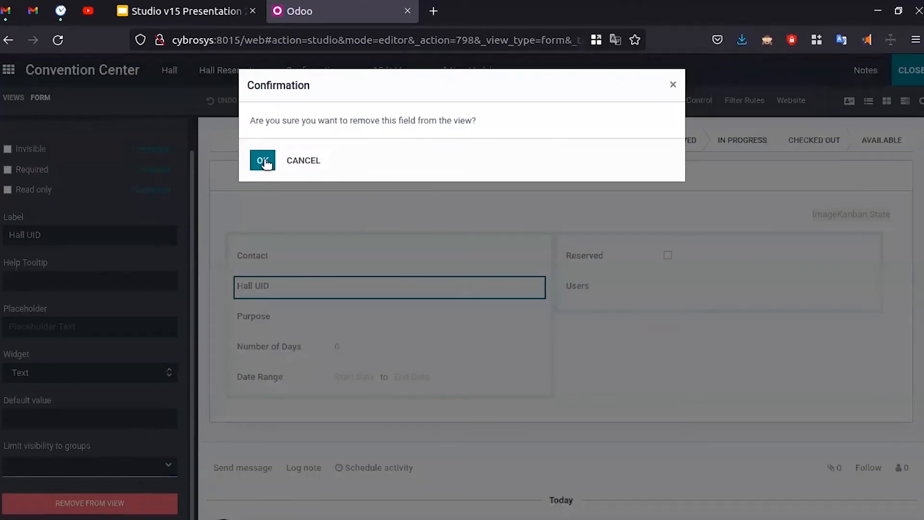
pyautogui.click(672, 86)
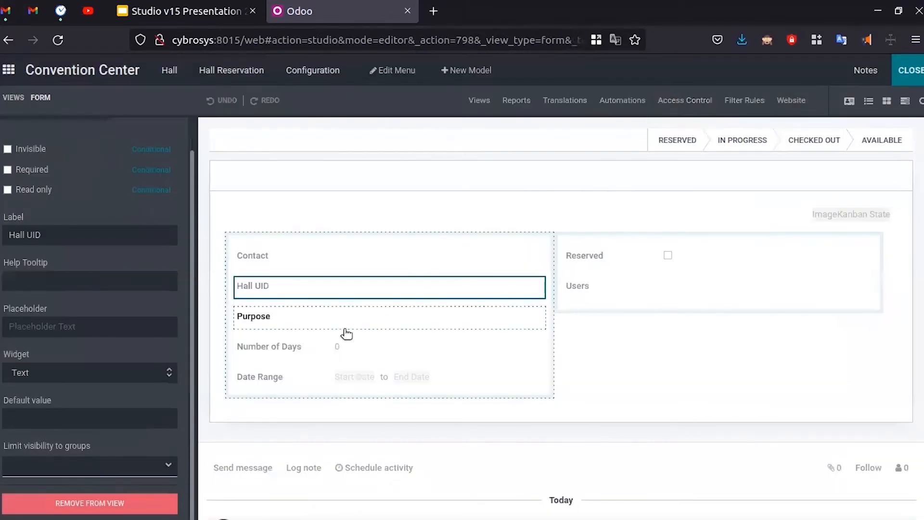
pyautogui.scroll(1, 91, 283)
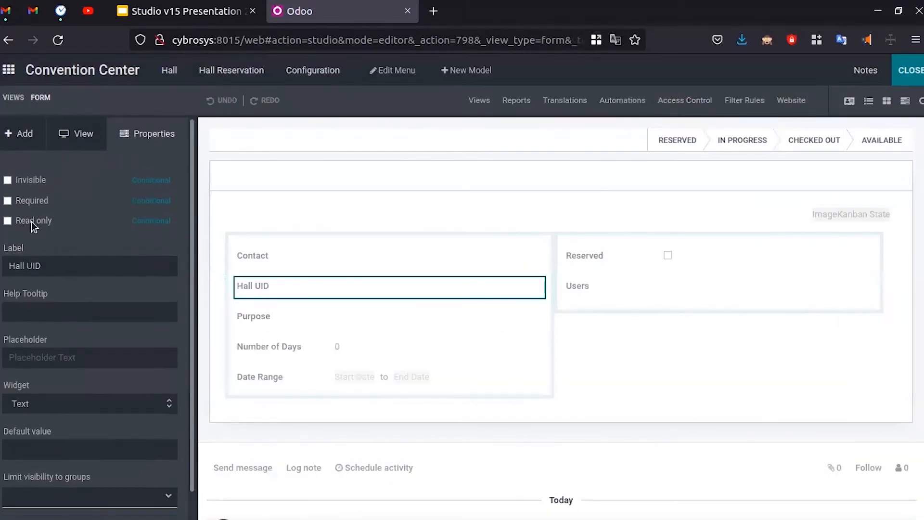
# - Add a Many2one field related to Hall below Contact and set its label
pyautogui.click(35, 143)
pyautogui.moveTo(132, 414); pyautogui.dragTo(284, 290)
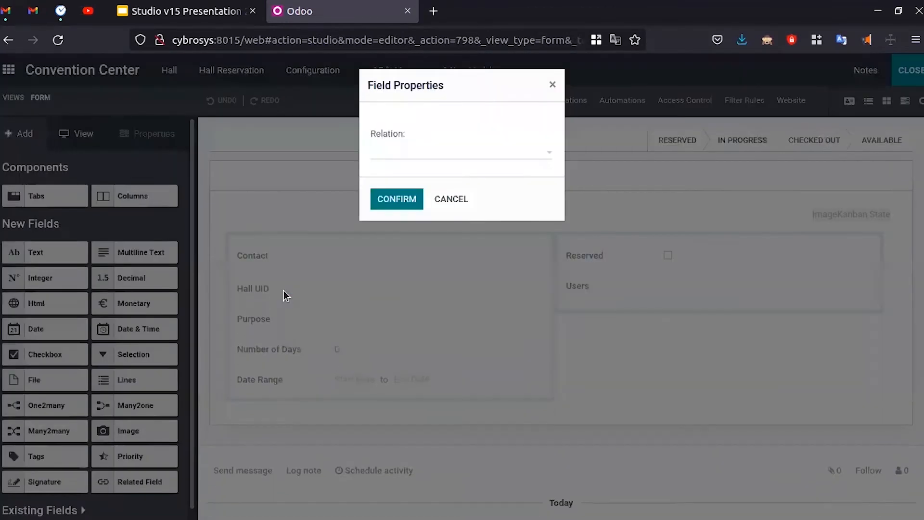
pyautogui.click(408, 151)
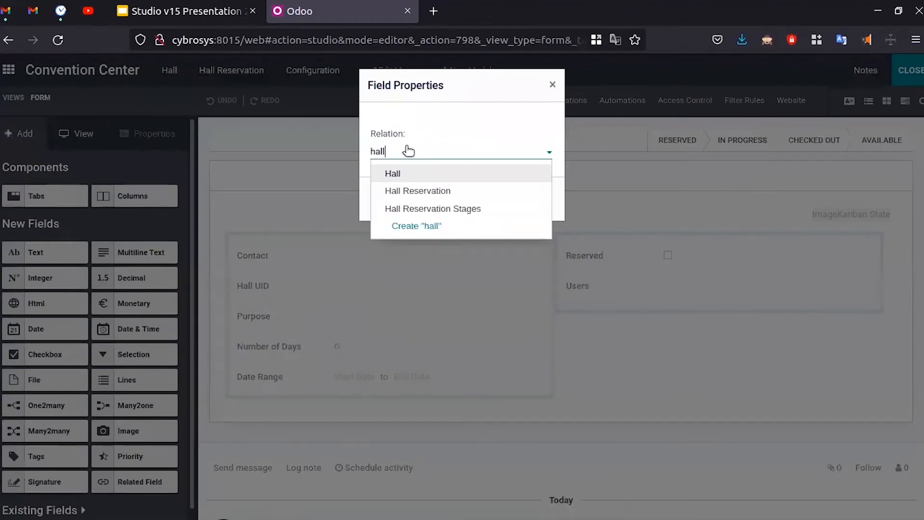
pyautogui.click(442, 174)
pyautogui.click(387, 210)
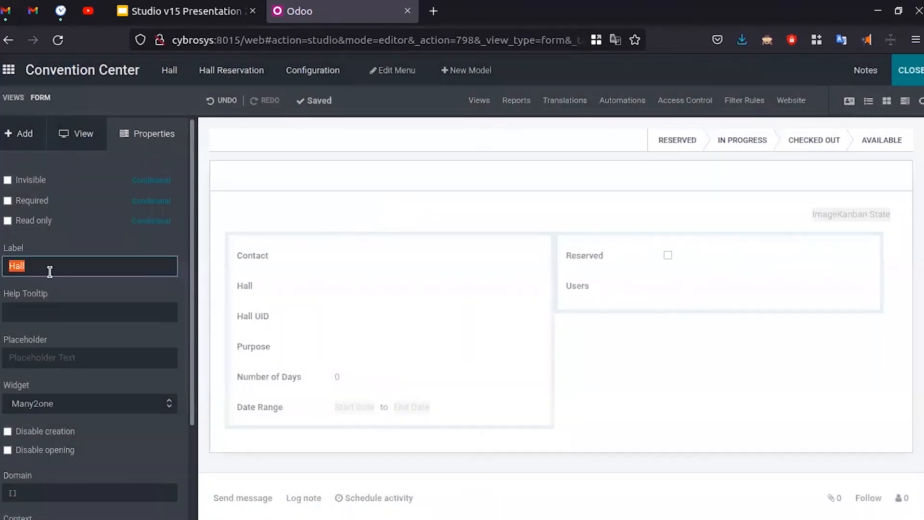
pyautogui.click(49, 272)
pyautogui.click(164, 349)
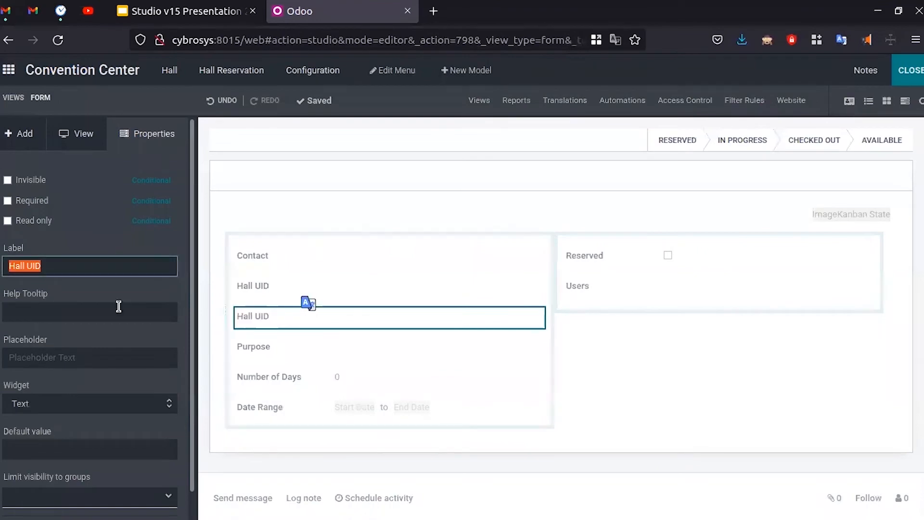
# - Remove the duplicate Hall UID text field from the form and leave Studio
pyautogui.scroll(-1, 119, 306)
pyautogui.click(77, 502)
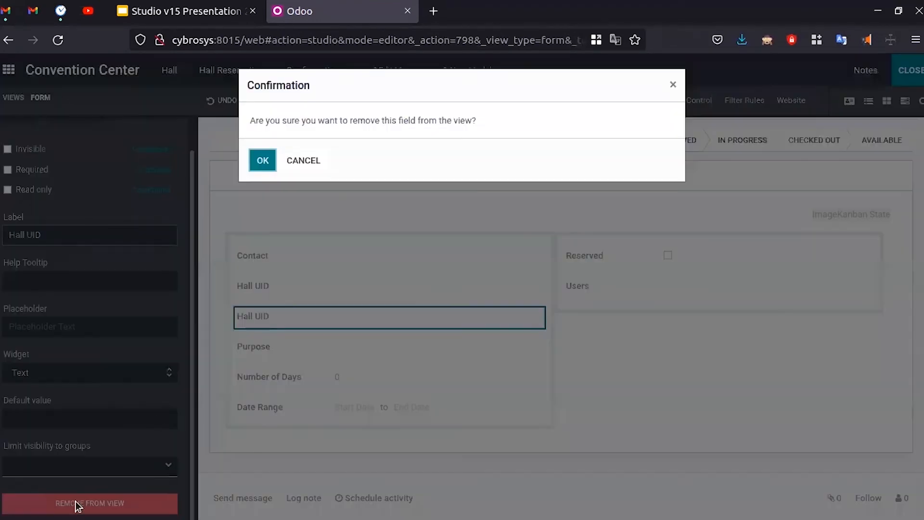
pyautogui.click(265, 159)
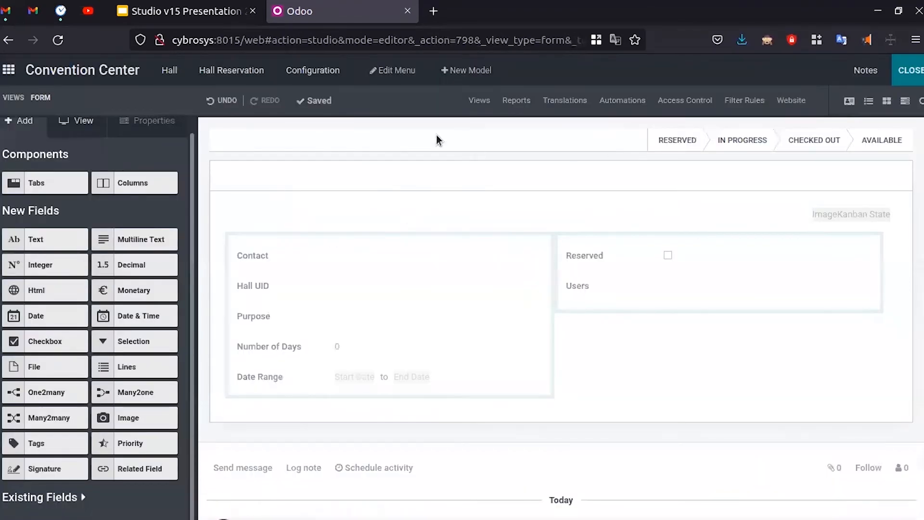
pyautogui.click(898, 73)
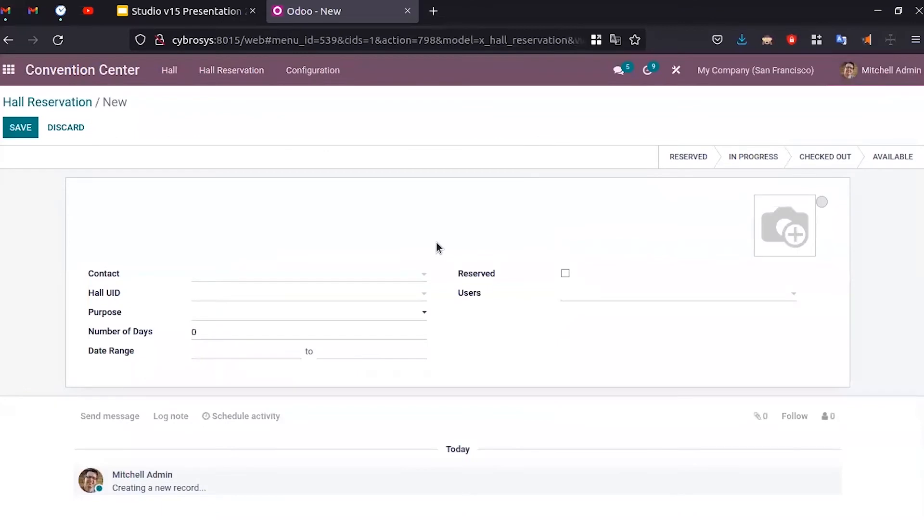
# - Browse the Hall UID and Contact dropdowns on the new reservation without choosing
pyautogui.click(236, 297)
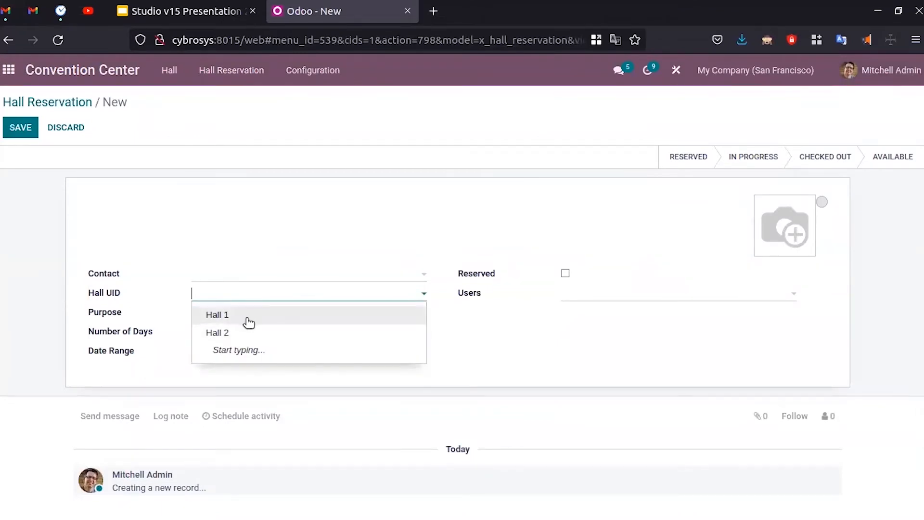
pyautogui.click(248, 274)
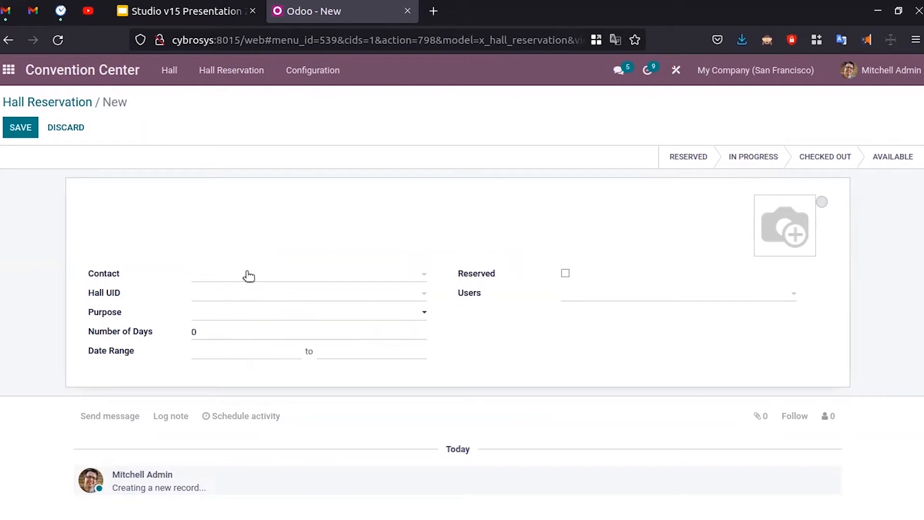
pyautogui.click(264, 278)
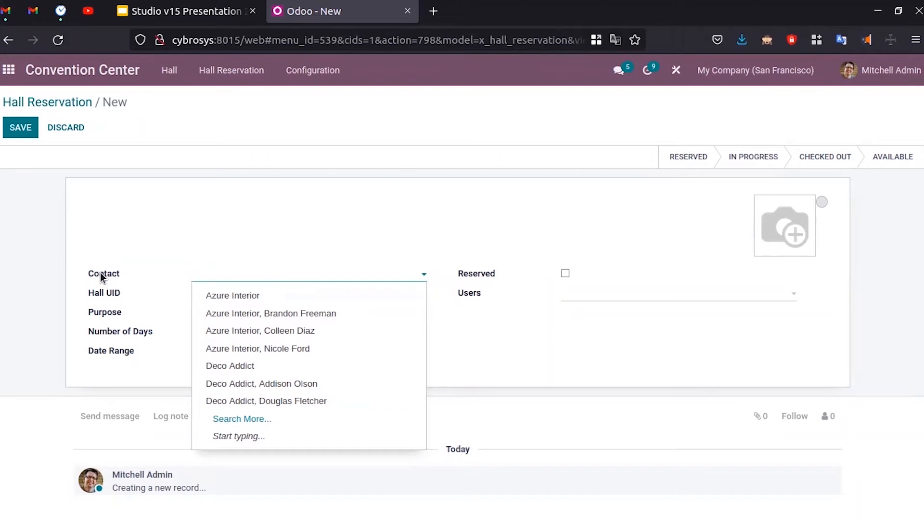
# - Relabel the reservation form's Contact field as Customer in Studio
pyautogui.click(677, 70)
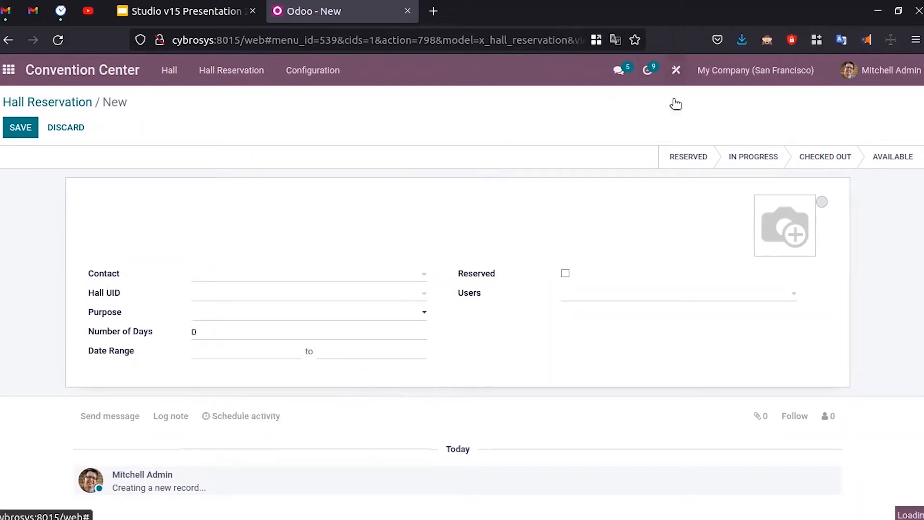
pyautogui.click(260, 256)
pyautogui.click(56, 270)
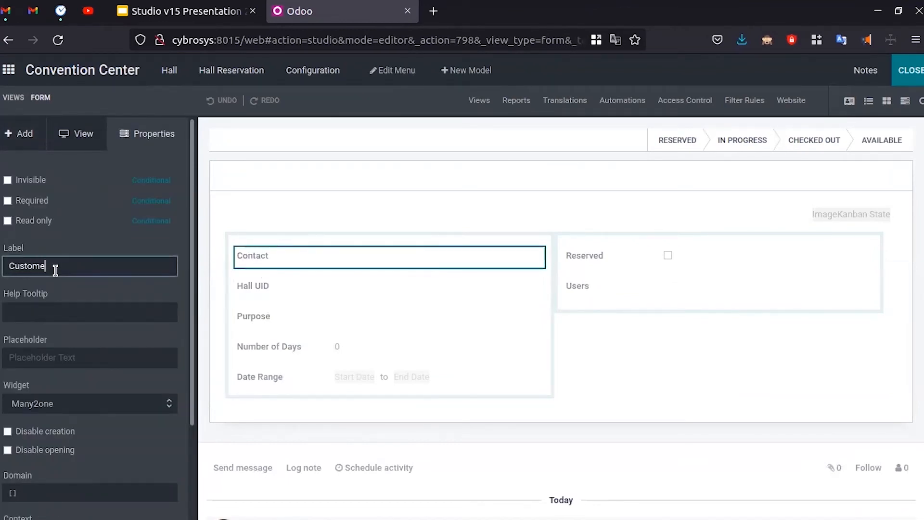
pyautogui.press('Return')
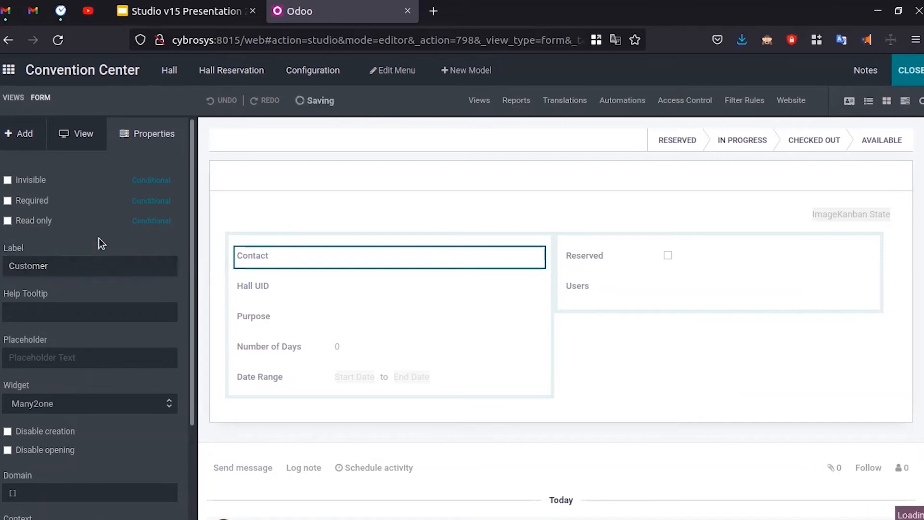
pyautogui.click(911, 72)
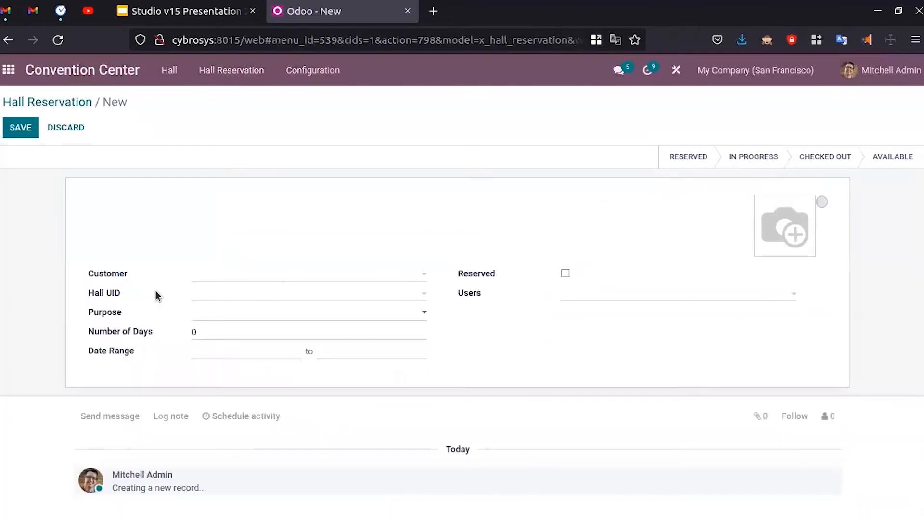
pyautogui.click(218, 281)
# - Set Customer to Azure Interior, Hall UID to Hall 1, and Purpose to Marriage
pyautogui.click(219, 294)
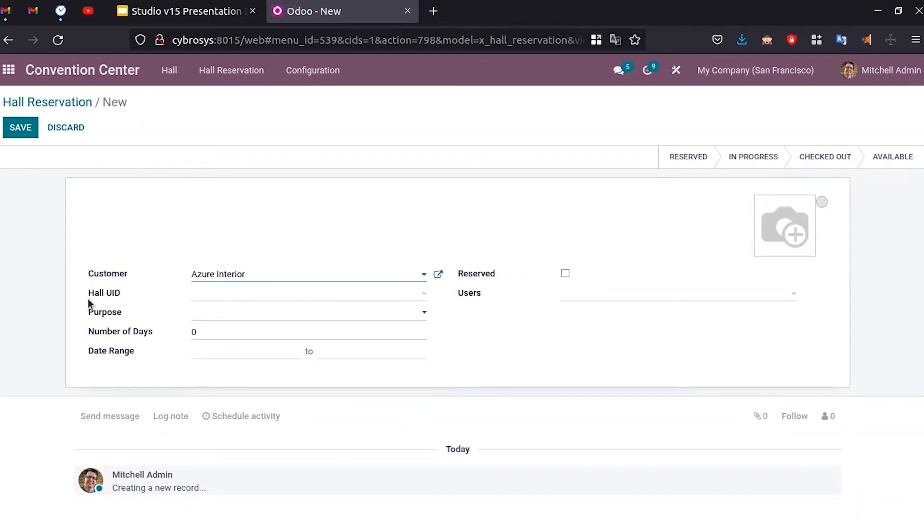
pyautogui.click(237, 296)
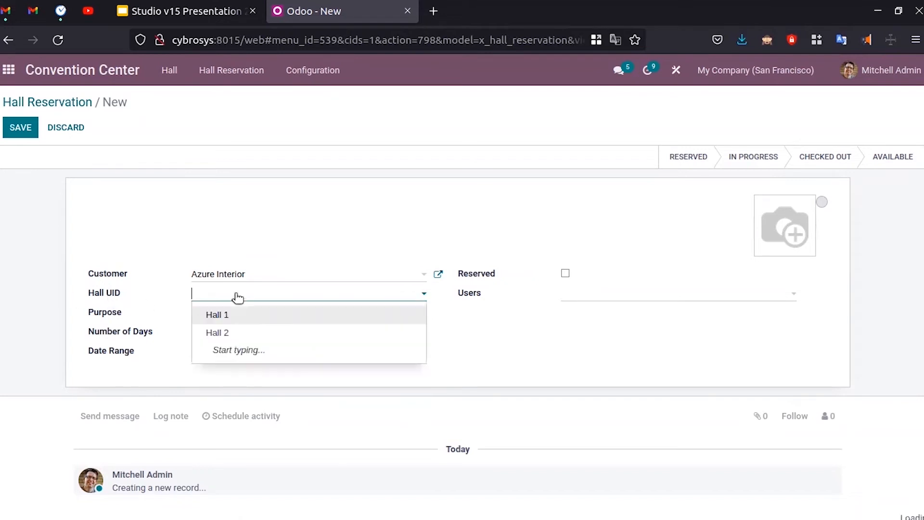
pyautogui.click(238, 318)
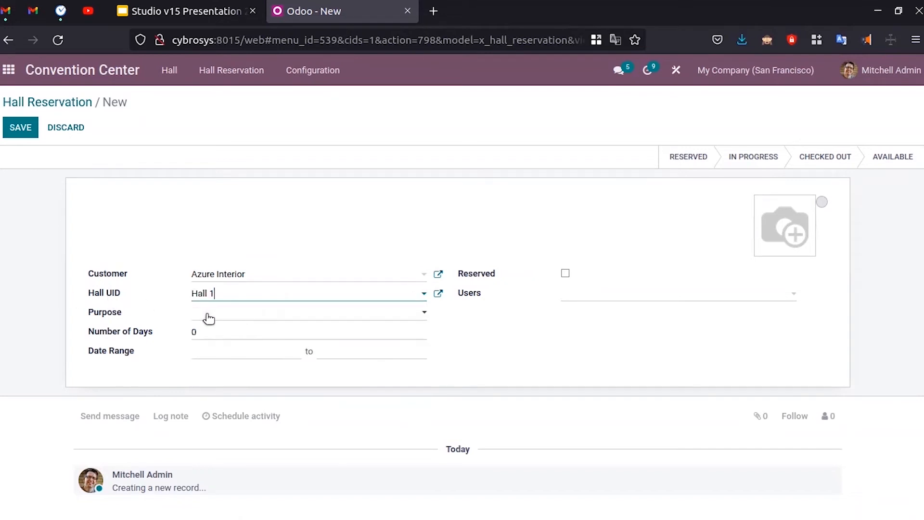
pyautogui.click(238, 314)
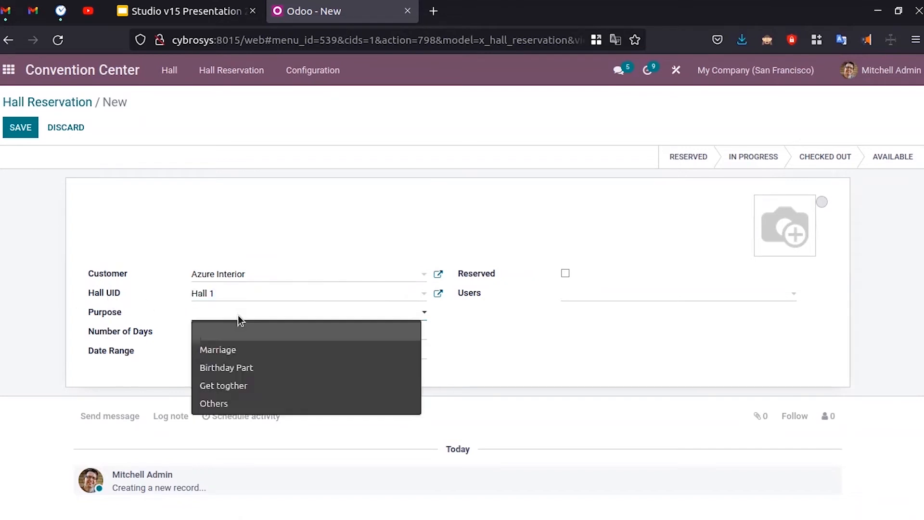
pyautogui.click(238, 369)
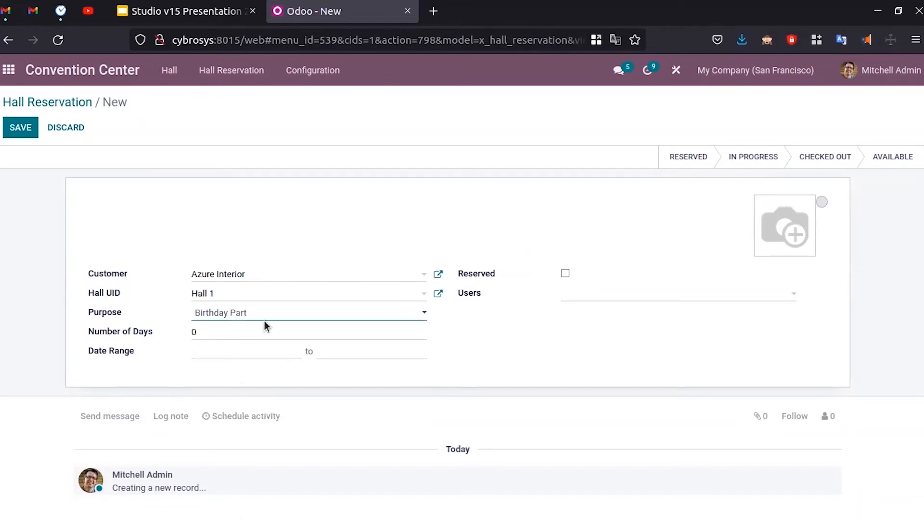
pyautogui.click(243, 318)
pyautogui.click(233, 351)
# - Set the Date Range to February 15–16, 2022
pyautogui.click(222, 332)
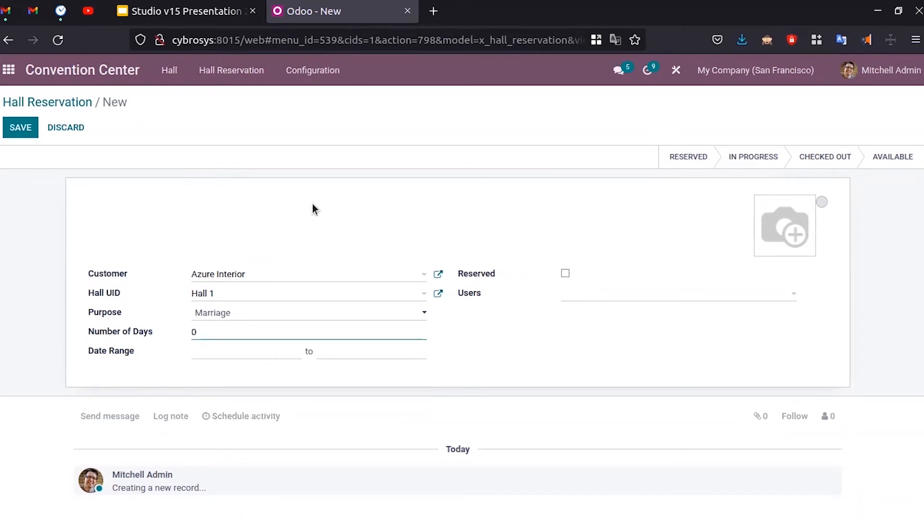
pyautogui.click(224, 352)
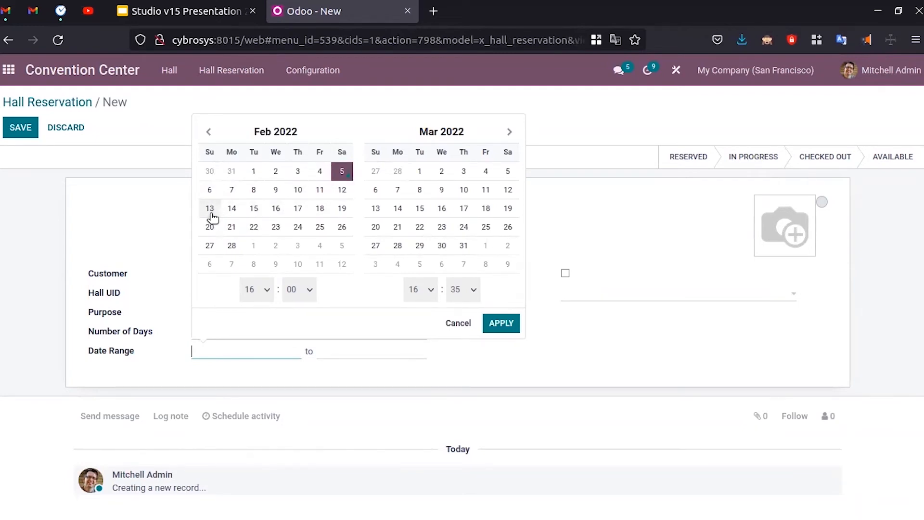
pyautogui.click(254, 209)
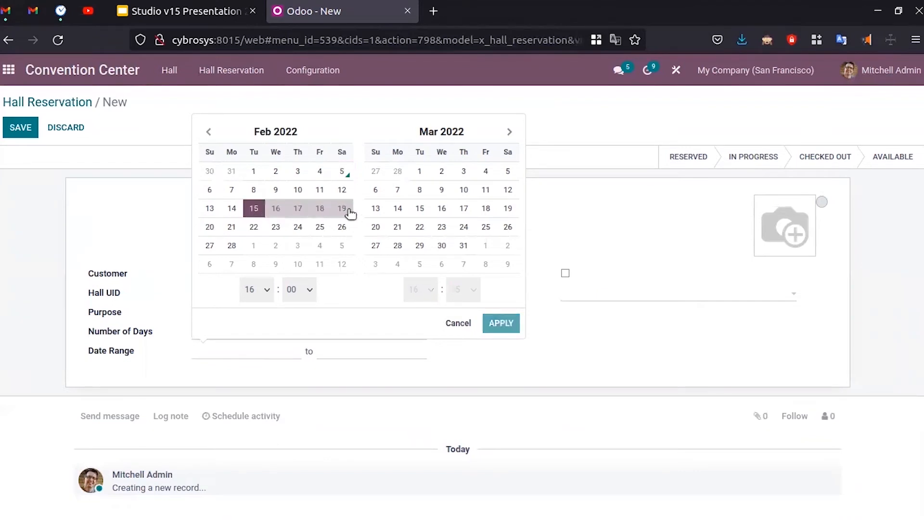
pyautogui.click(275, 209)
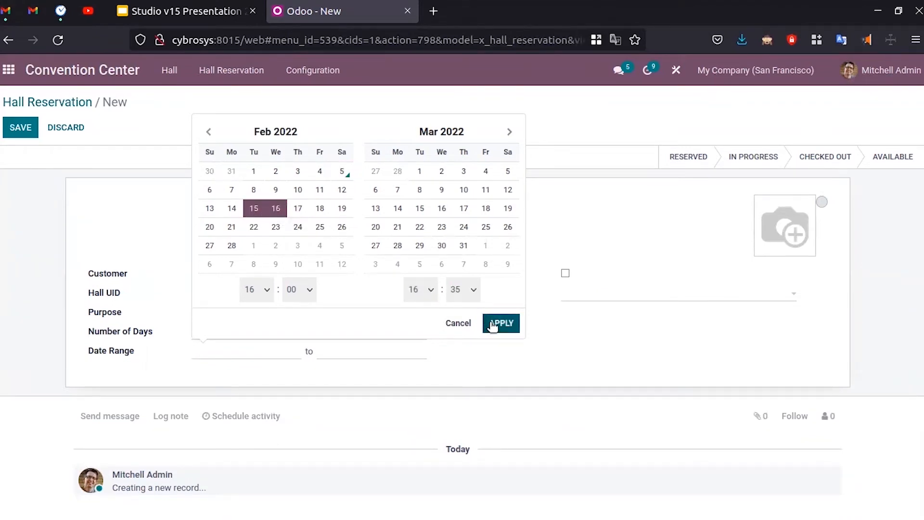
pyautogui.click(258, 214)
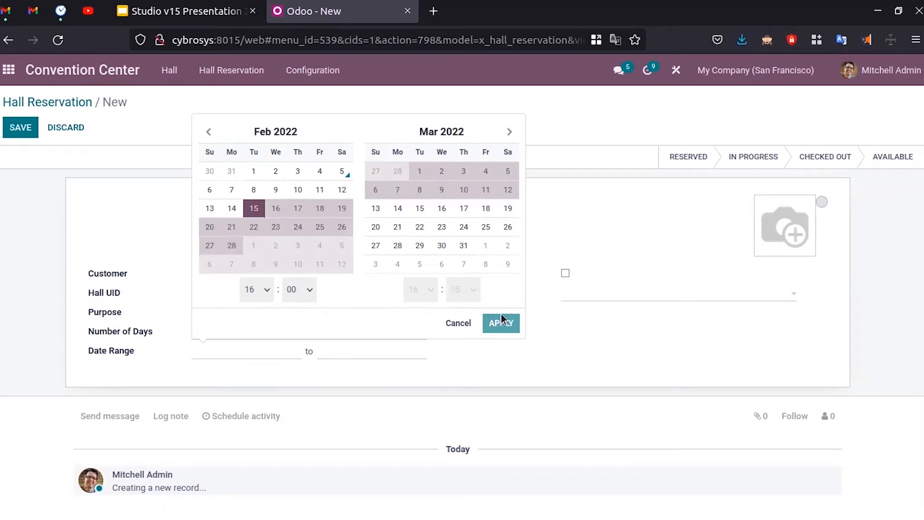
pyautogui.click(275, 208)
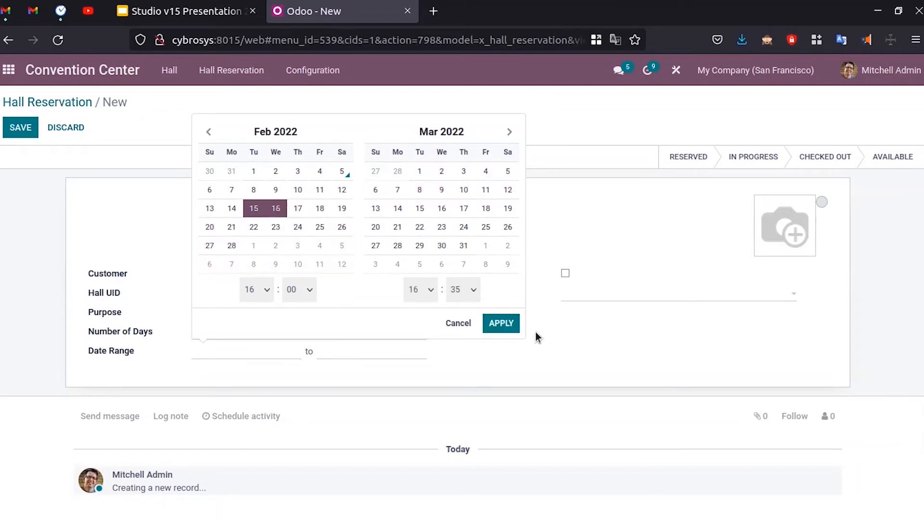
pyautogui.click(502, 323)
# - Clear the Number of Days, assign the admin user, and save the reservation
pyautogui.click(227, 331)
pyautogui.press('BackSpace')
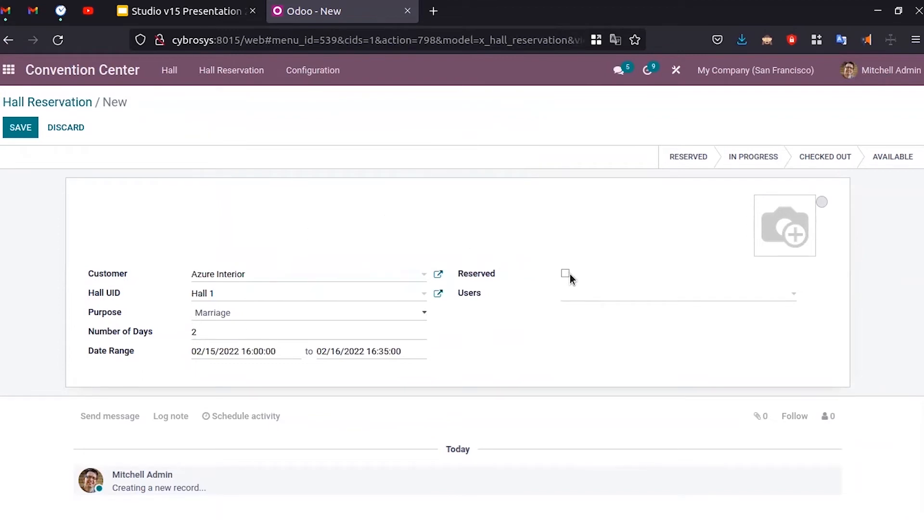
pyautogui.click(581, 298)
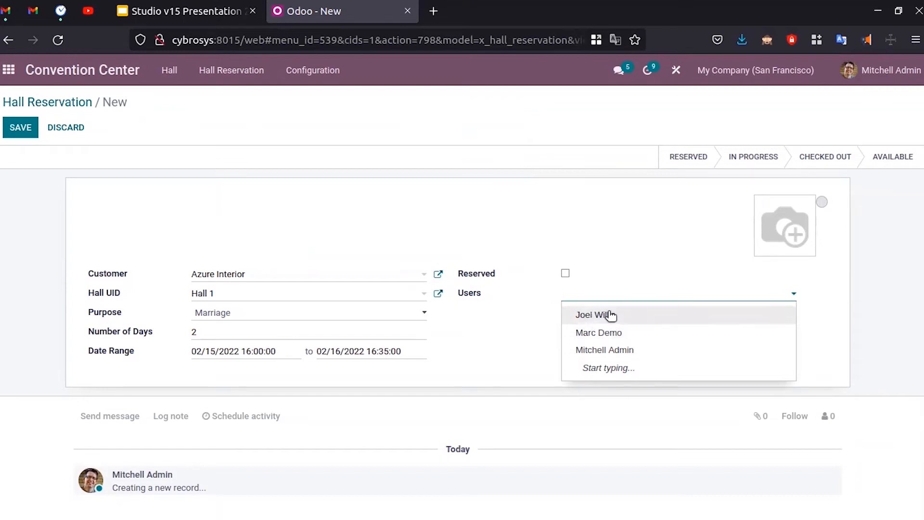
pyautogui.click(626, 351)
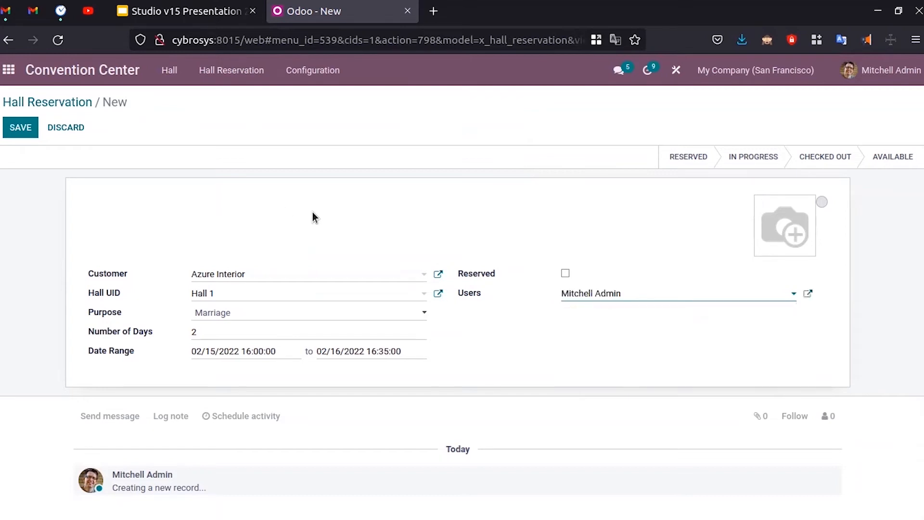
pyautogui.click(20, 126)
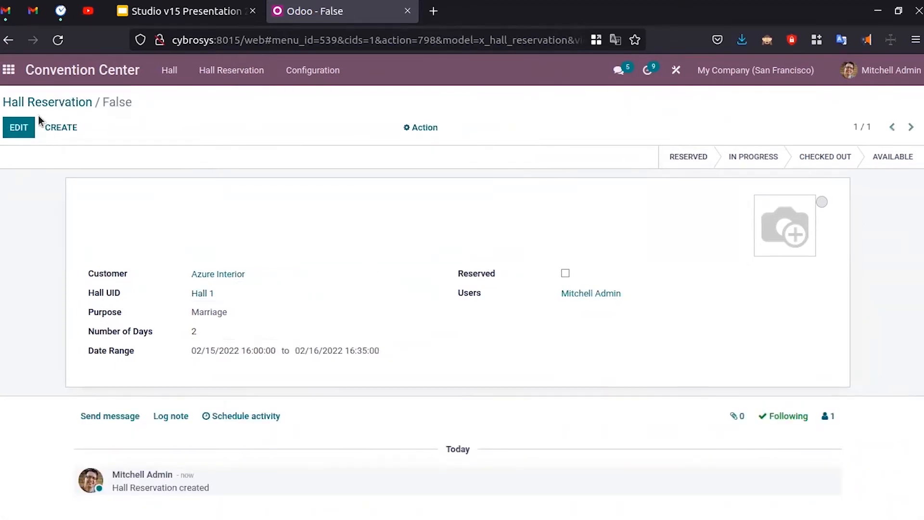
# - Return to the Hall Reservation kanban, trying the card's stage changes along the way
pyautogui.click(33, 102)
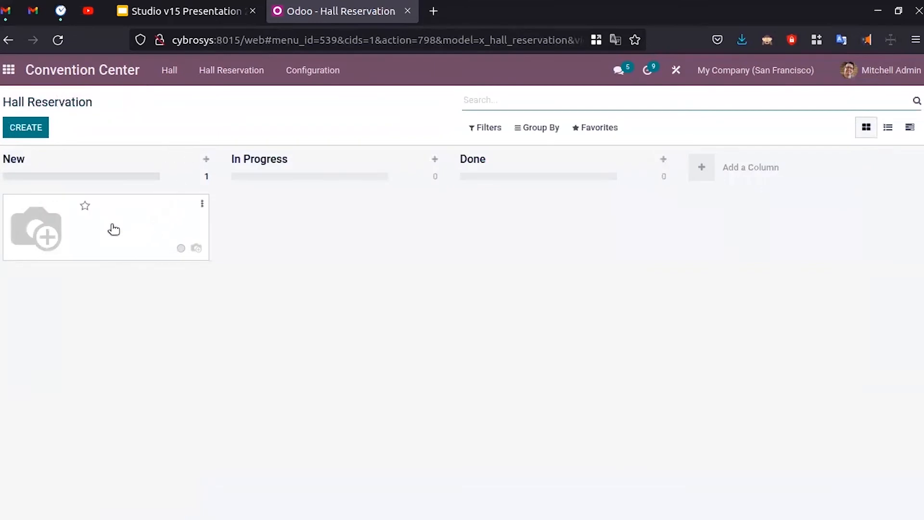
pyautogui.moveTo(117, 227); pyautogui.dragTo(339, 254)
pyautogui.click(133, 223)
pyautogui.click(689, 159)
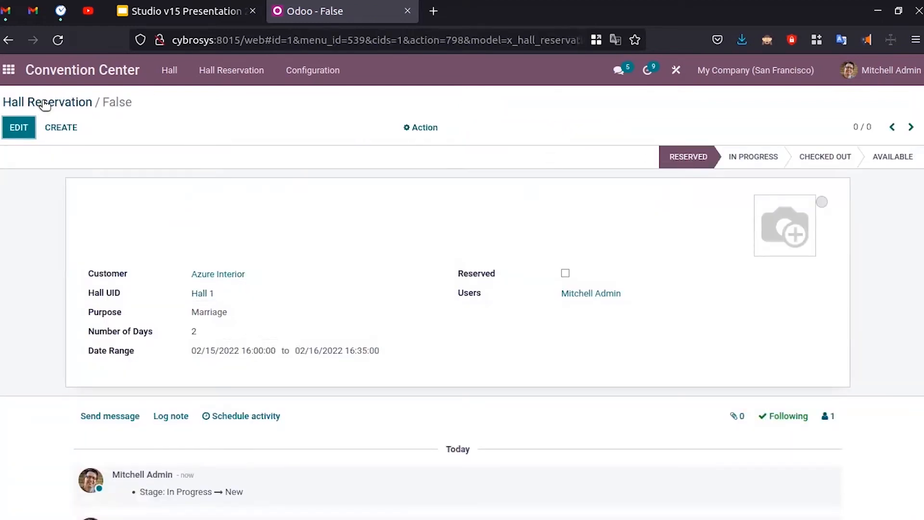
pyautogui.click(70, 104)
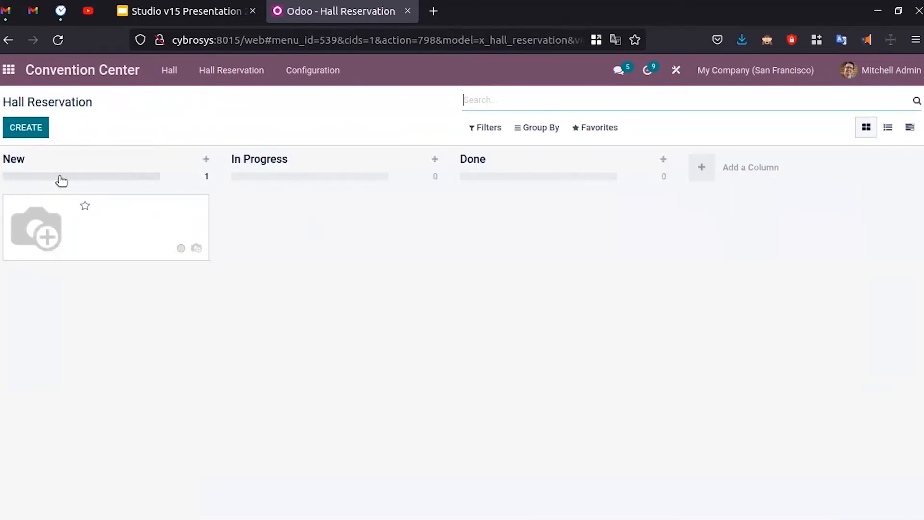
pyautogui.moveTo(149, 185)
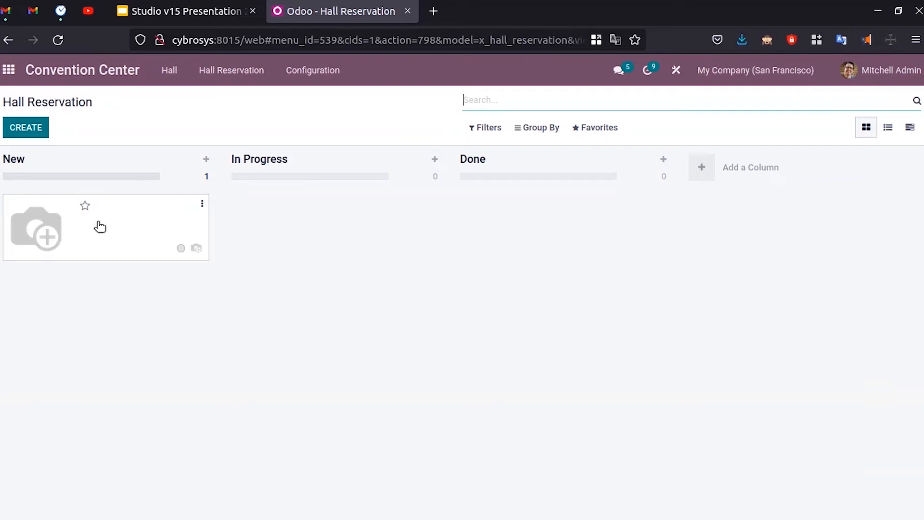
# - Open Studio on the Hall Reservation kanban view to edit its card layout
pyautogui.click(676, 71)
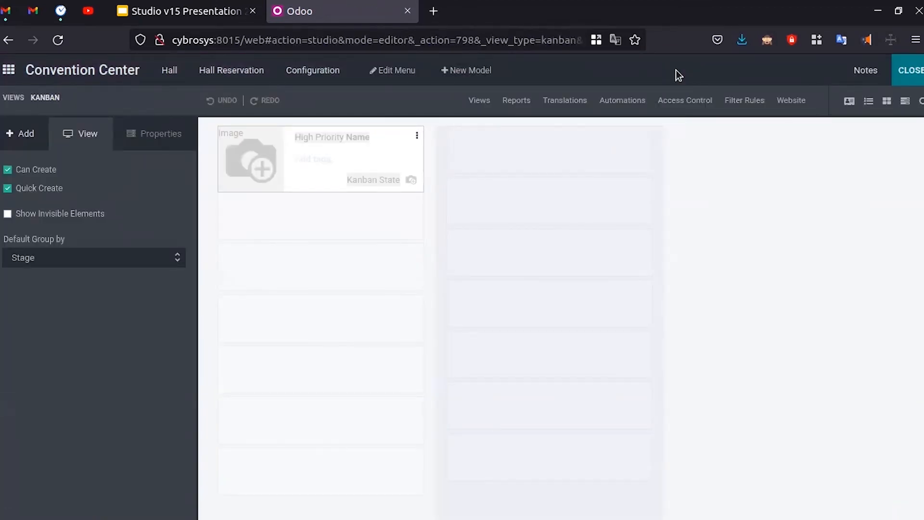
# - Search the available fields for 'ha' and add Hall UID to the kanban card
pyautogui.click(331, 140)
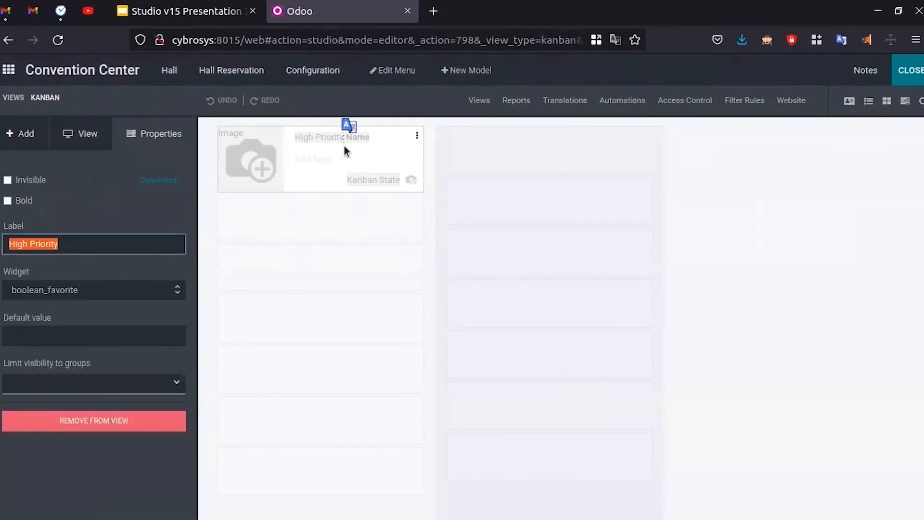
pyautogui.click(361, 140)
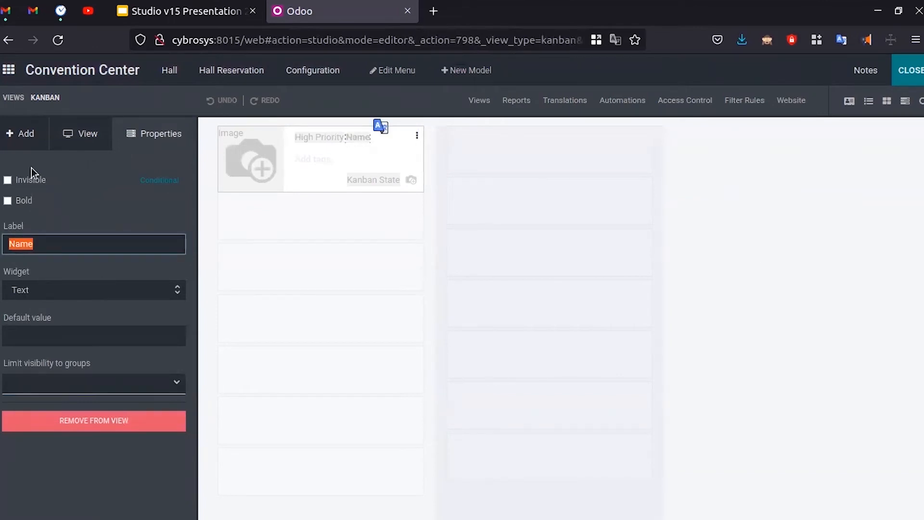
pyautogui.click(29, 139)
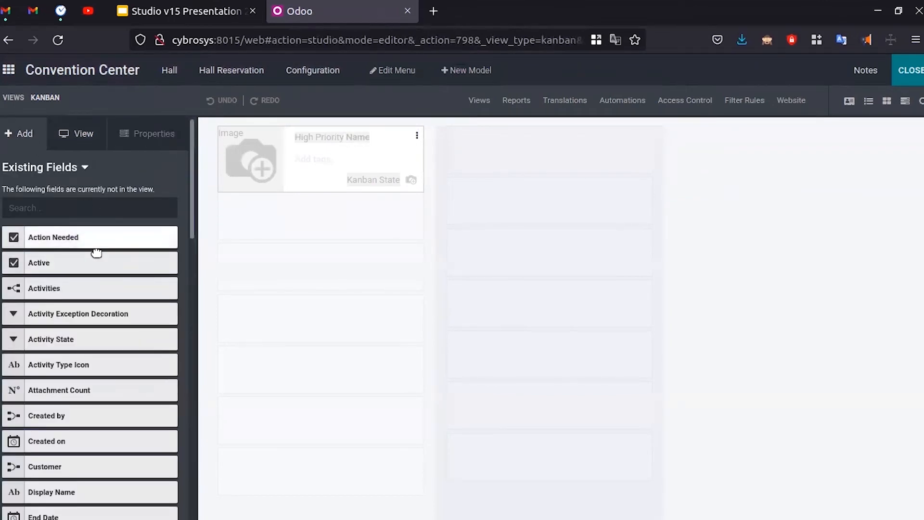
pyautogui.click(81, 211)
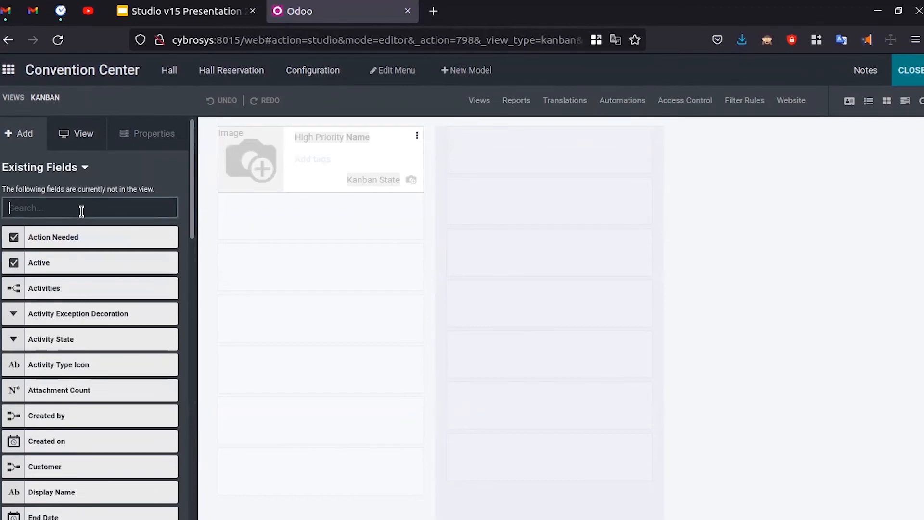
pyautogui.write('h')
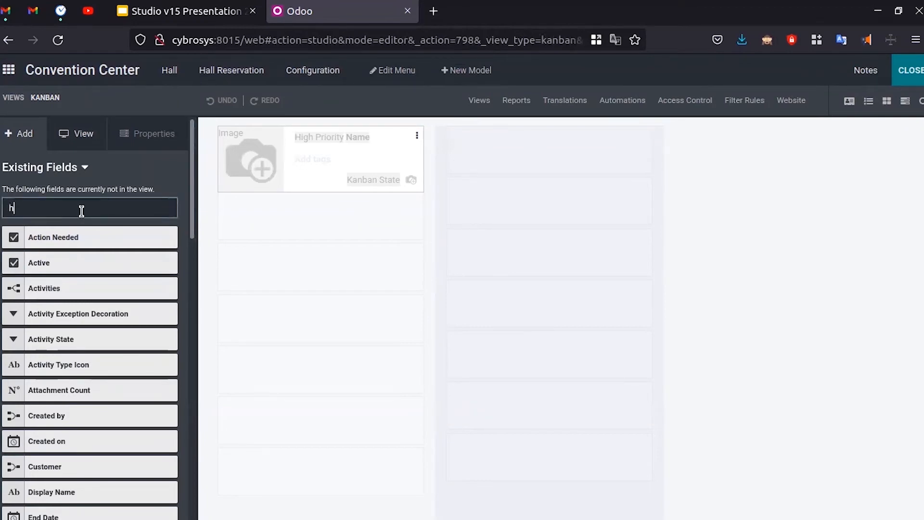
pyautogui.write('a')
pyautogui.moveTo(52, 262); pyautogui.dragTo(328, 156)
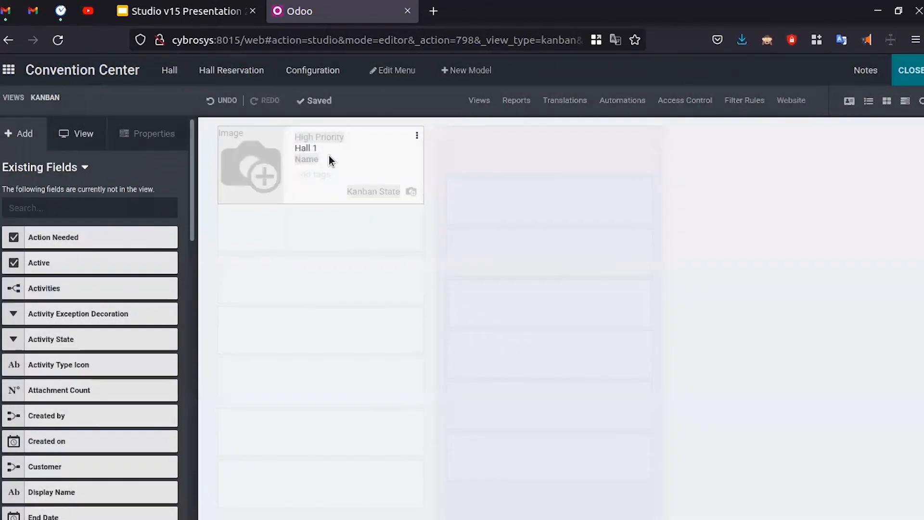
# - Remove the High Priority, Name and Kanban State fields from the card
pyautogui.click(339, 138)
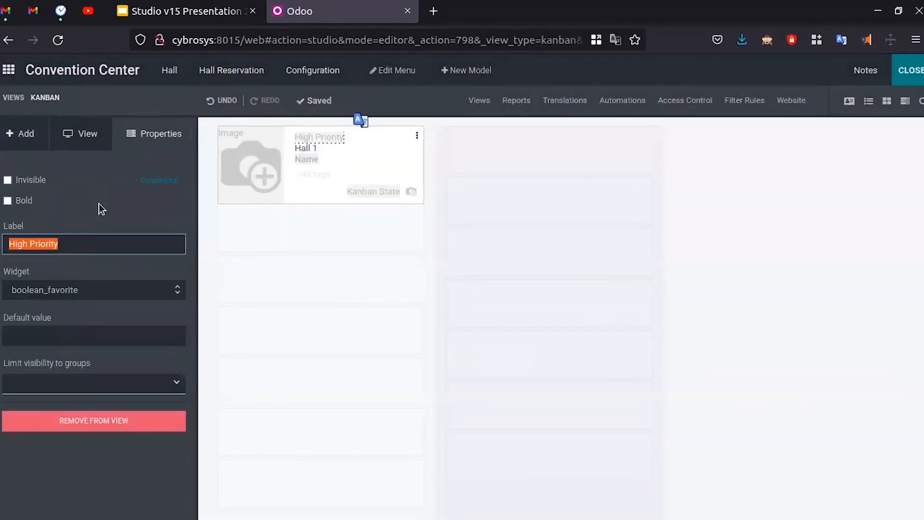
pyautogui.click(124, 430)
pyautogui.click(262, 159)
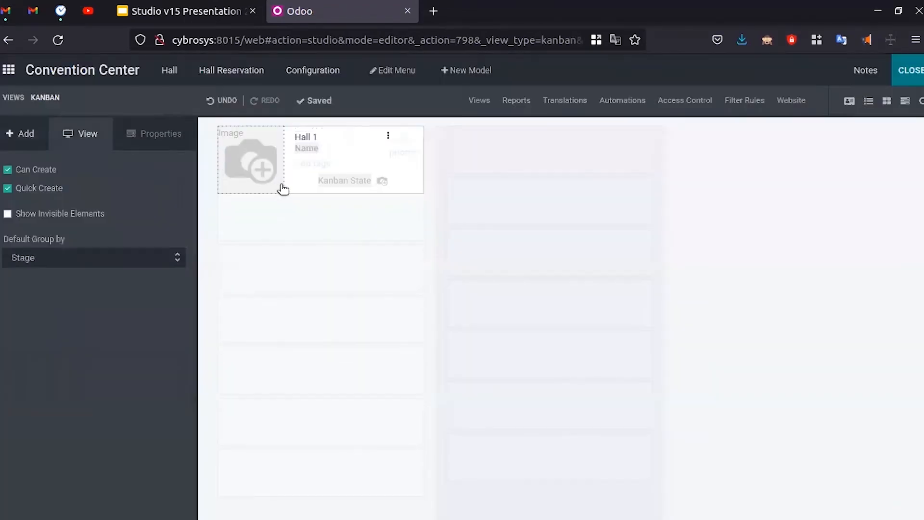
pyautogui.click(312, 153)
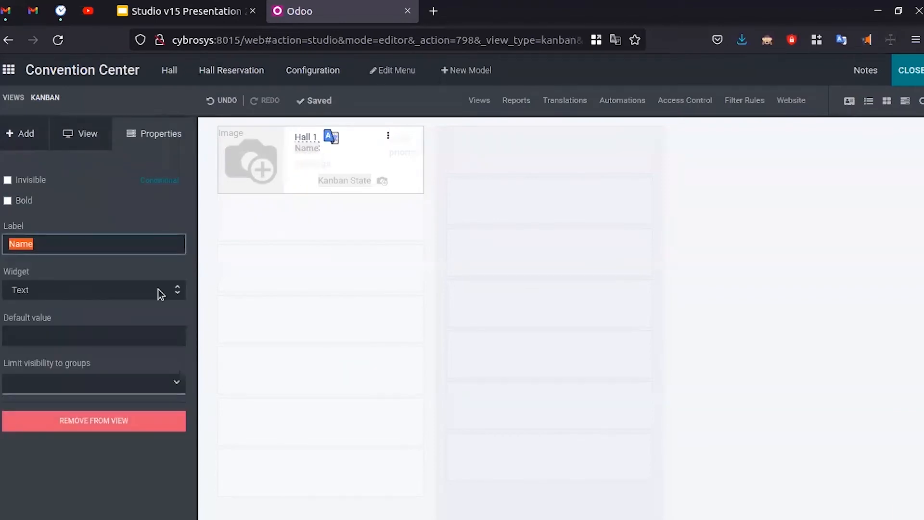
pyautogui.click(109, 417)
pyautogui.click(268, 159)
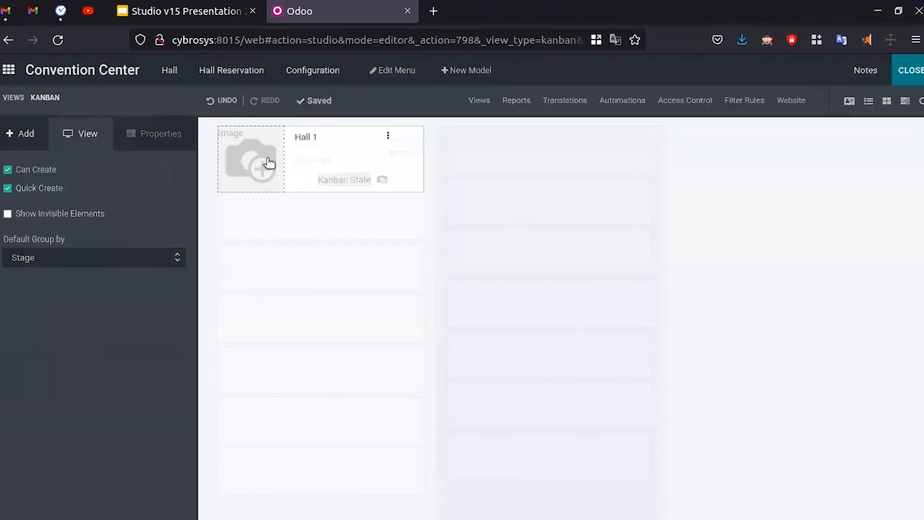
pyautogui.click(347, 181)
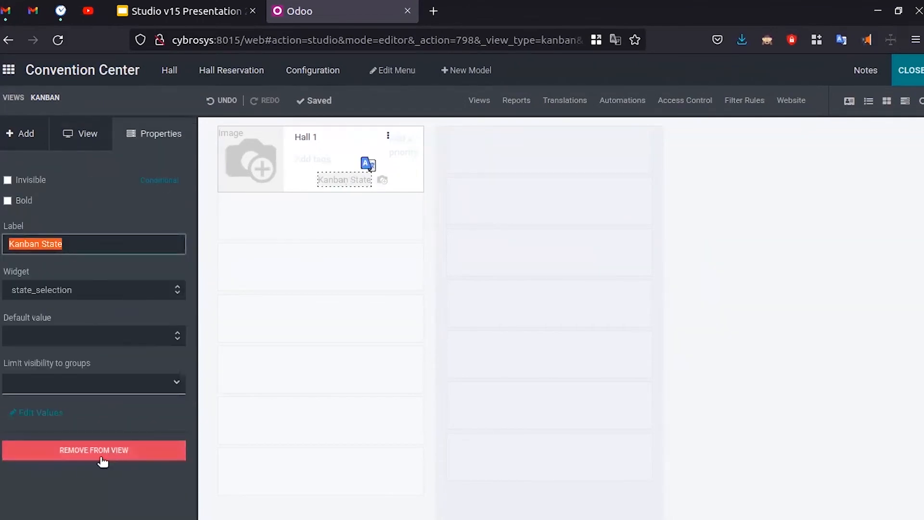
pyautogui.click(106, 449)
pyautogui.click(262, 160)
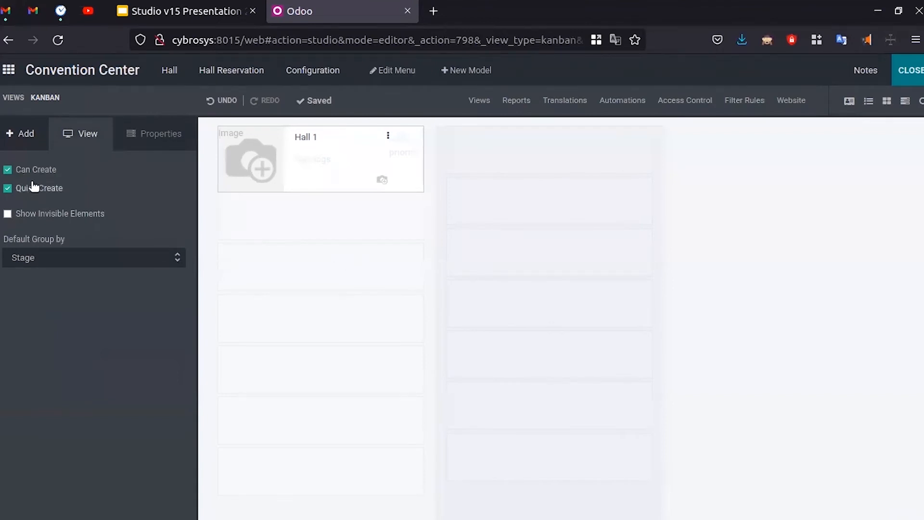
pyautogui.click(20, 134)
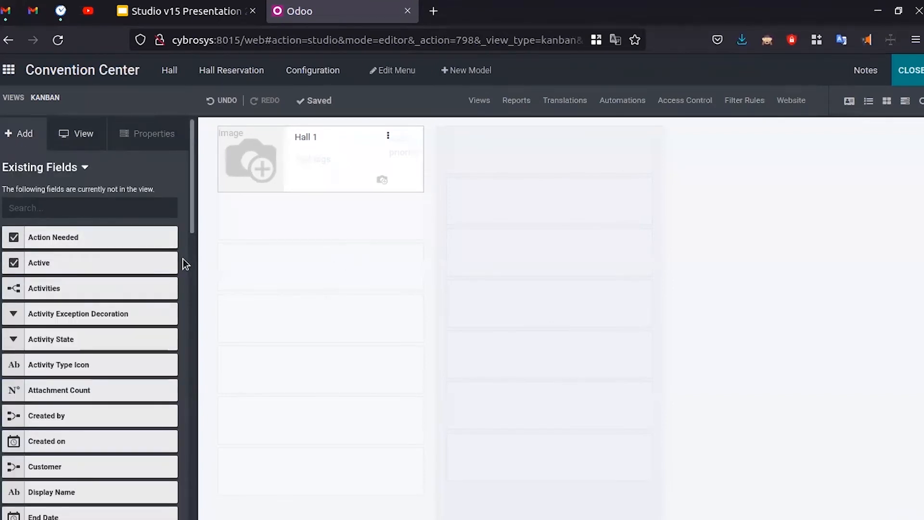
# - Search existing fields for 'cus' and place Customer onto the Hall 1 card
pyautogui.scroll(-15, 101, 455)
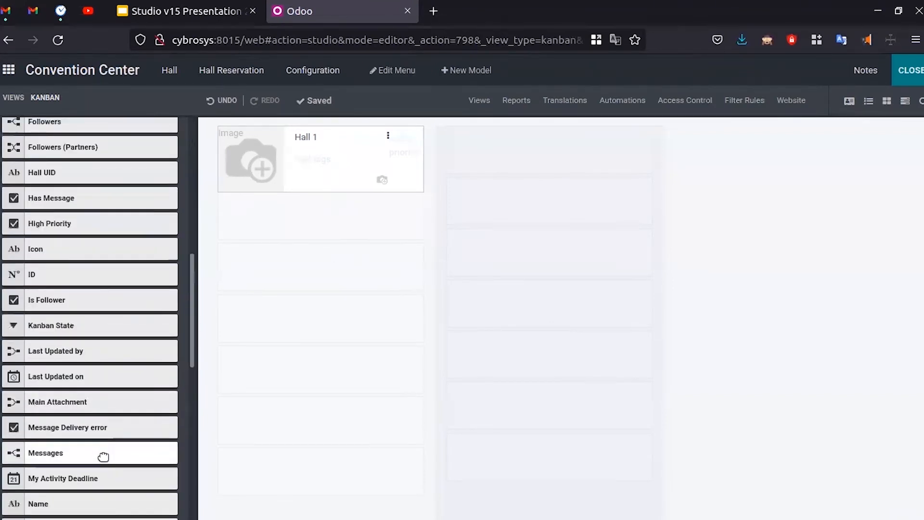
pyautogui.scroll(8, 102, 452)
pyautogui.scroll(8, 102, 451)
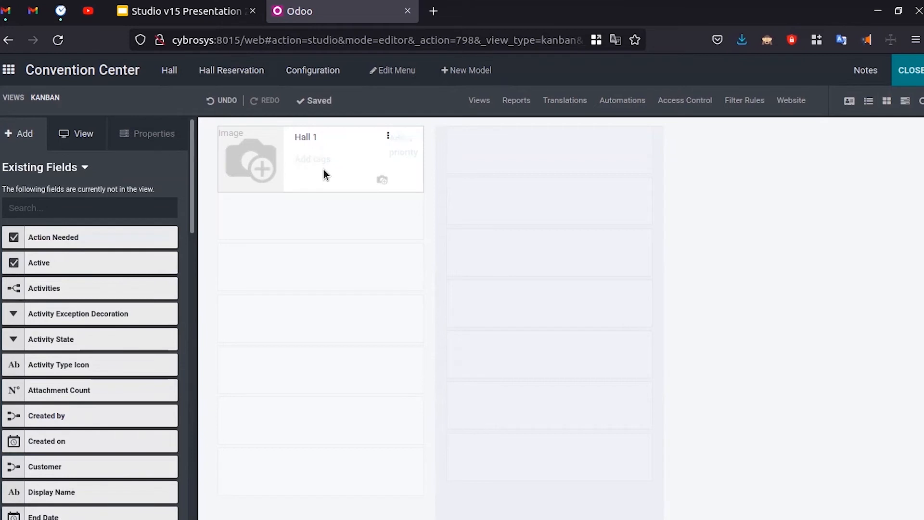
pyautogui.click(51, 208)
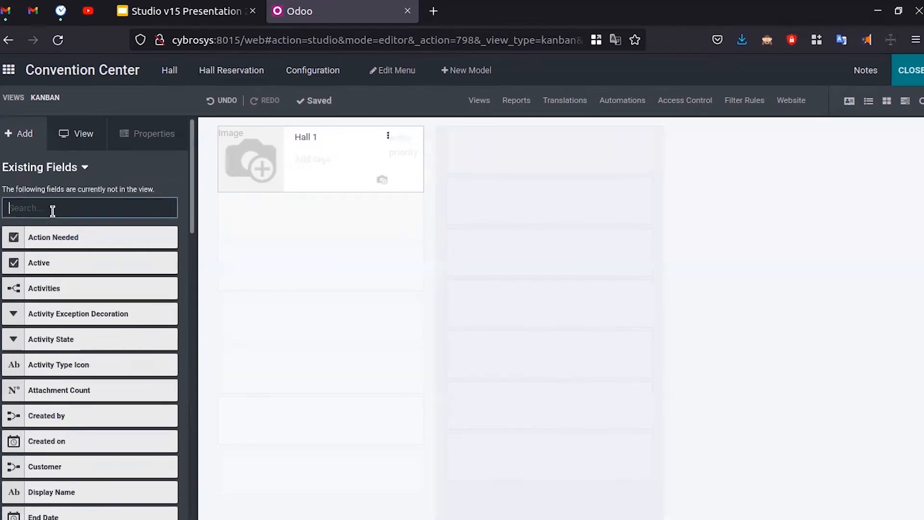
pyautogui.write('cus')
pyautogui.moveTo(75, 239); pyautogui.dragTo(342, 154)
pyautogui.moveTo(53, 230); pyautogui.dragTo(313, 152)
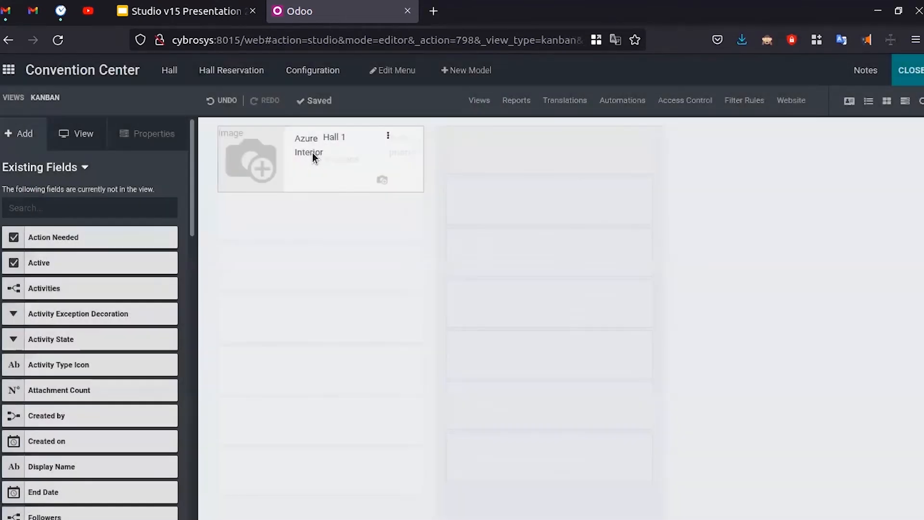
# - Inspect the Hall UID field's settings and cancel the tags field choice unchanged
pyautogui.click(337, 138)
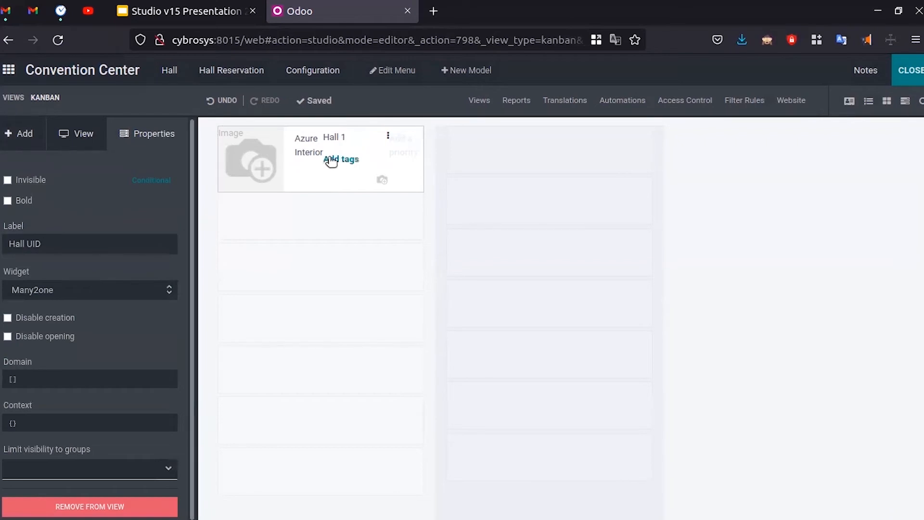
pyautogui.click(344, 159)
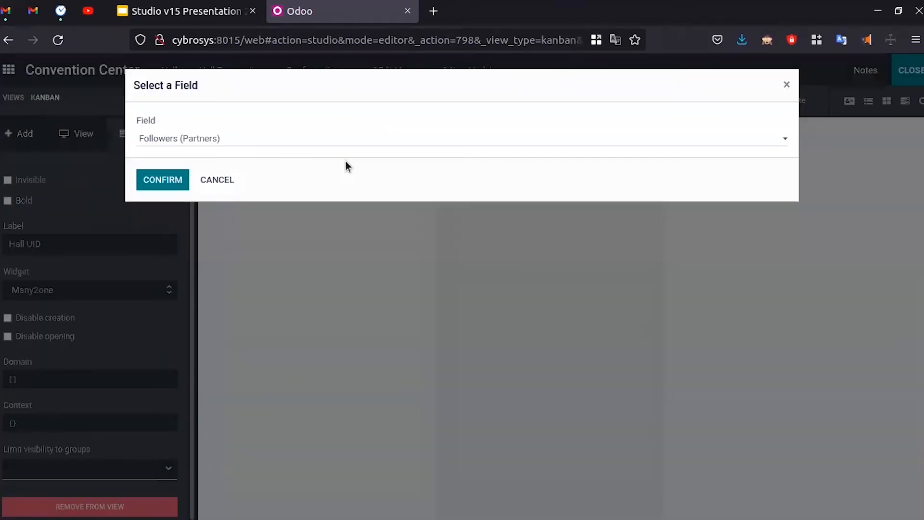
pyautogui.click(786, 85)
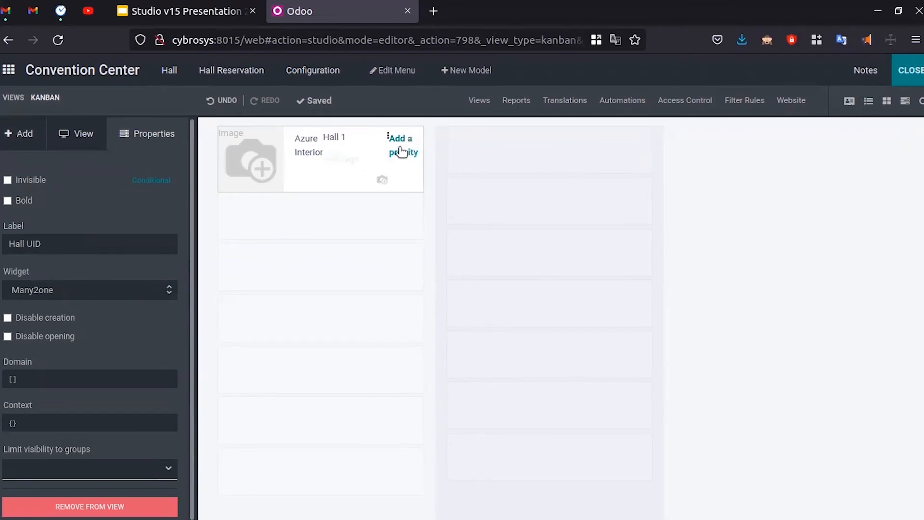
pyautogui.click(339, 160)
pyautogui.click(222, 181)
pyautogui.click(77, 133)
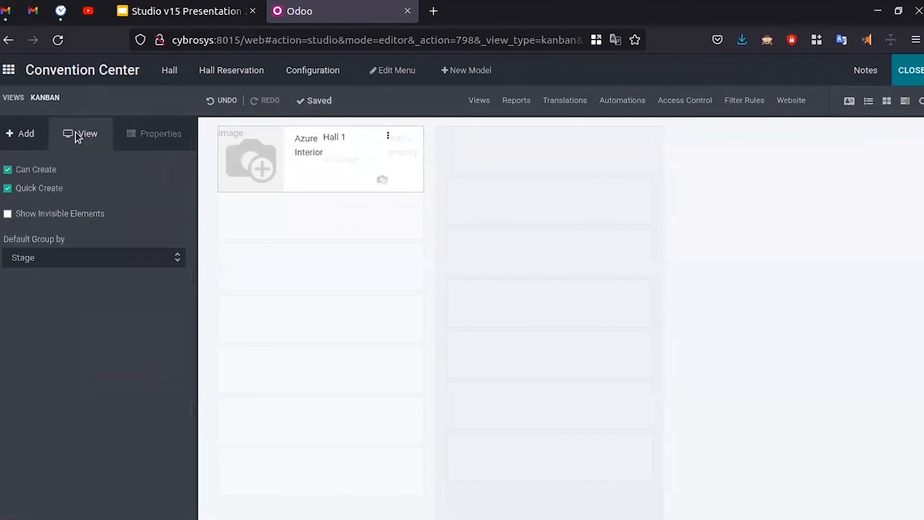
# - Make Pipeline status bar the kanban's default grouping and close Studio
pyautogui.click(104, 264)
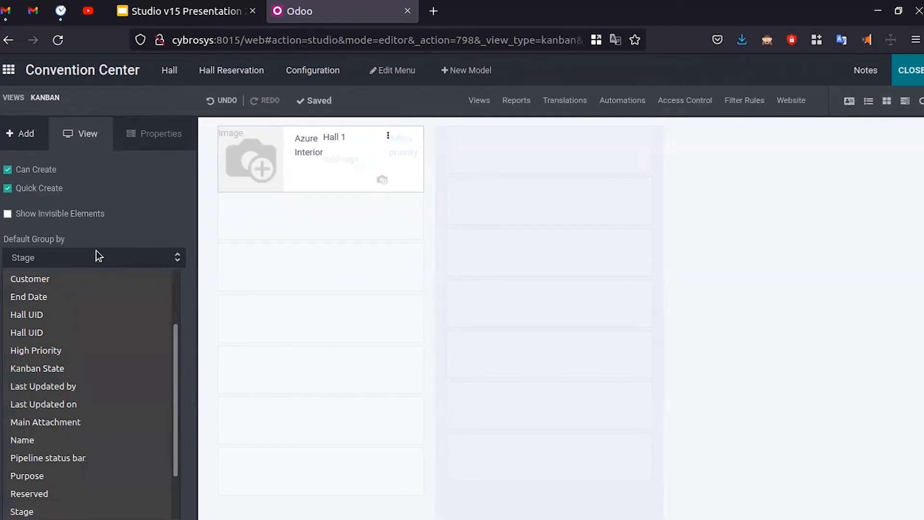
pyautogui.click(96, 255)
pyautogui.click(82, 257)
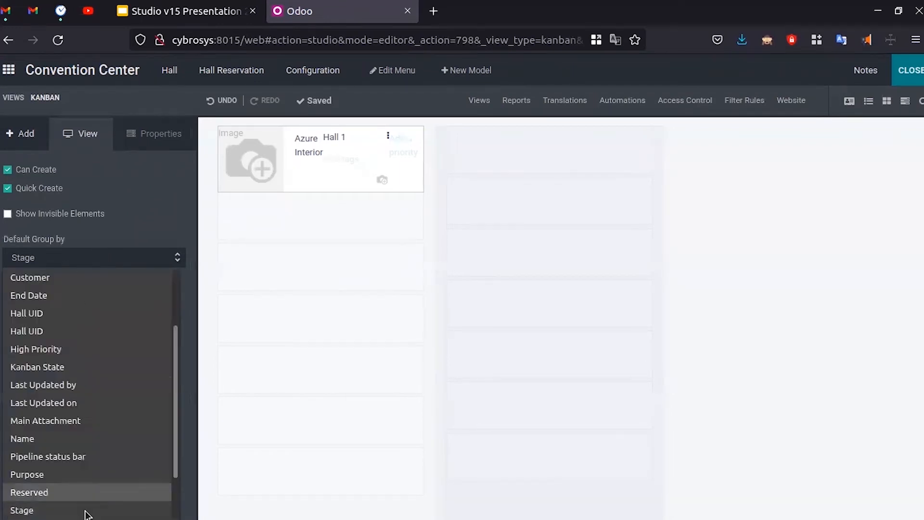
pyautogui.click(71, 455)
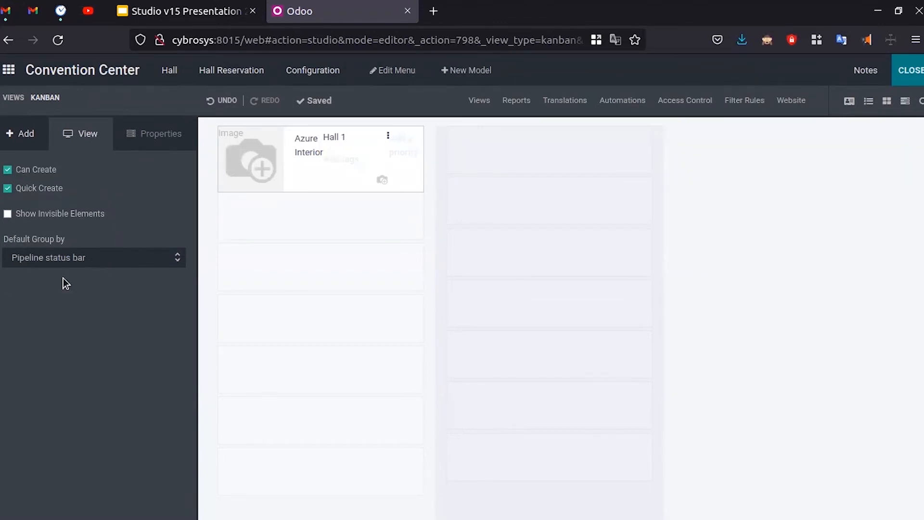
pyautogui.click(914, 76)
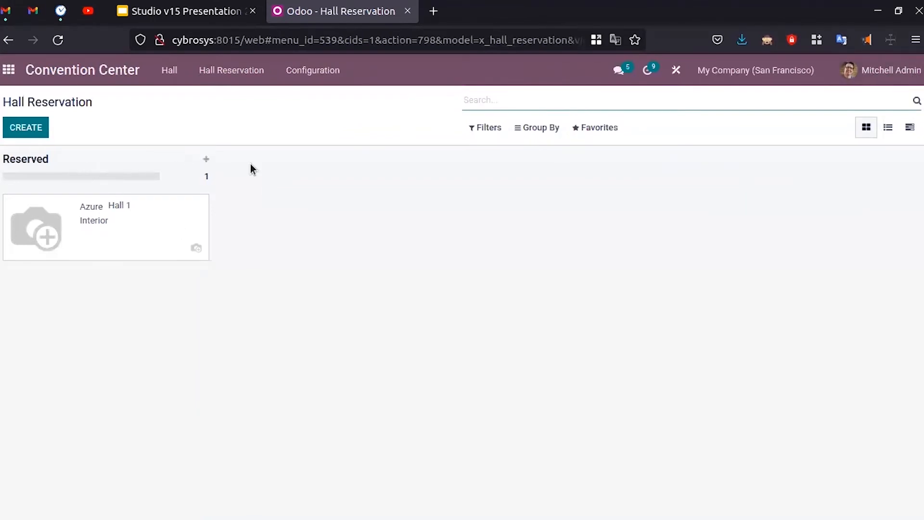
# - Fill in a new reservation: customer Deco Addict, Hall 1, purpose Others, dates 10–16 February
pyautogui.click(34, 130)
pyautogui.click(255, 279)
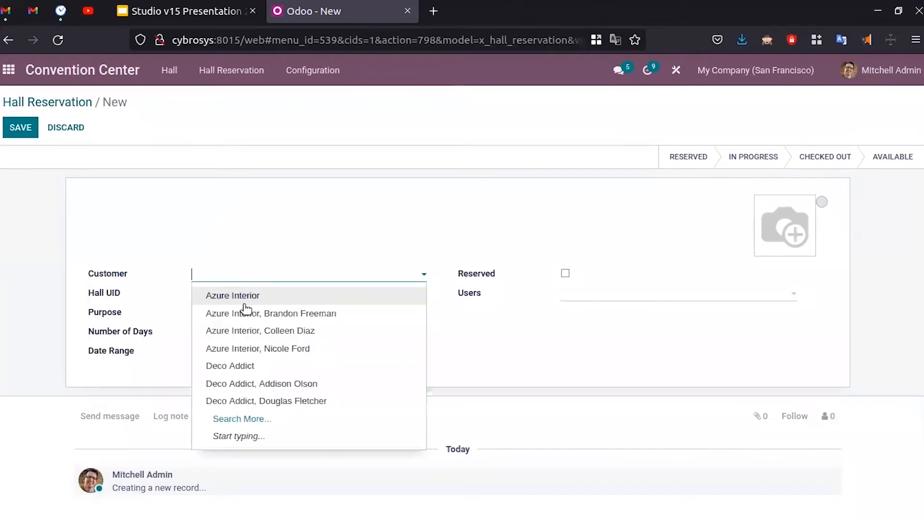
pyautogui.click(254, 365)
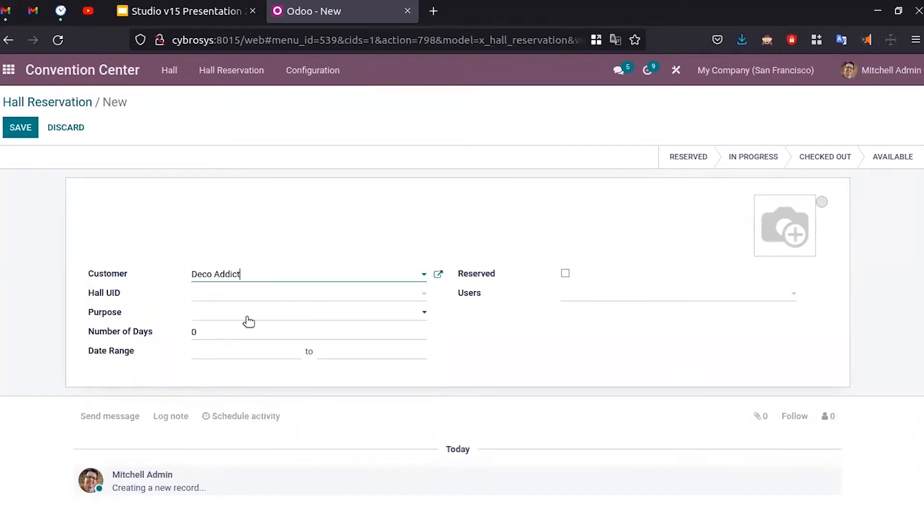
pyautogui.click(233, 296)
pyautogui.click(236, 316)
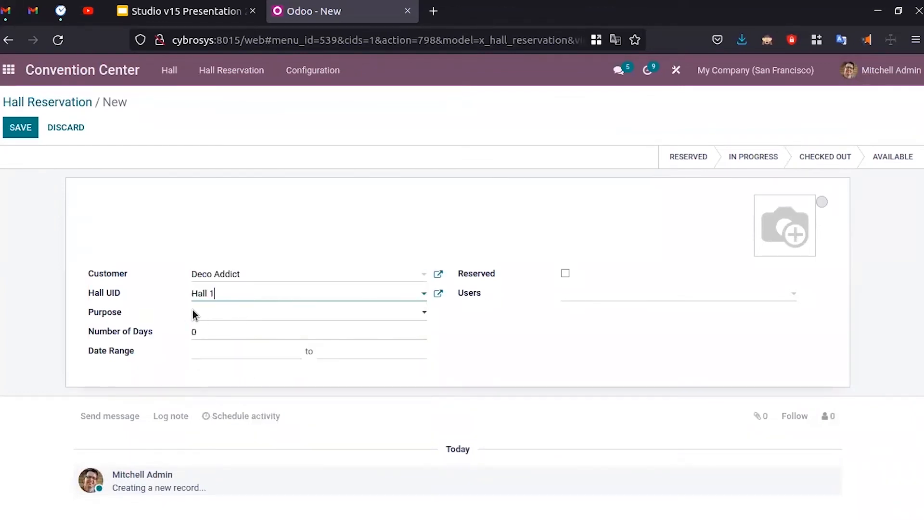
pyautogui.click(237, 315)
pyautogui.click(216, 402)
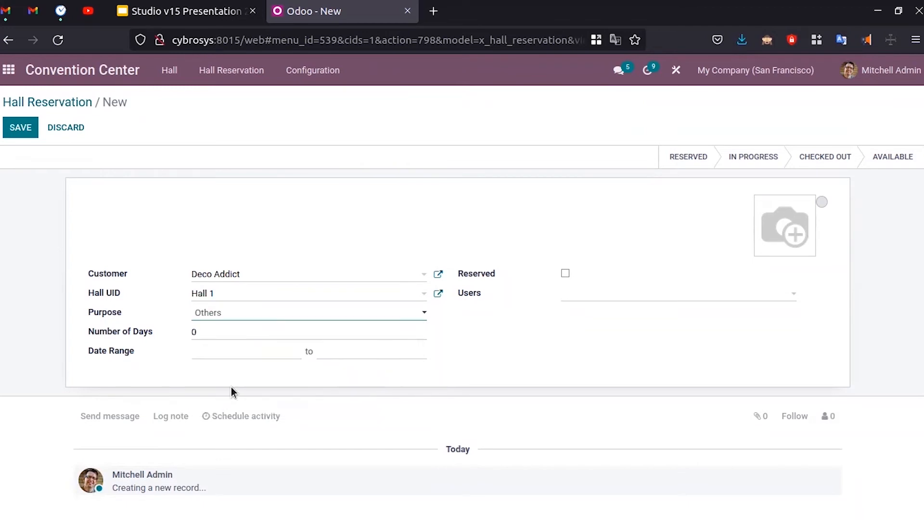
pyautogui.click(215, 356)
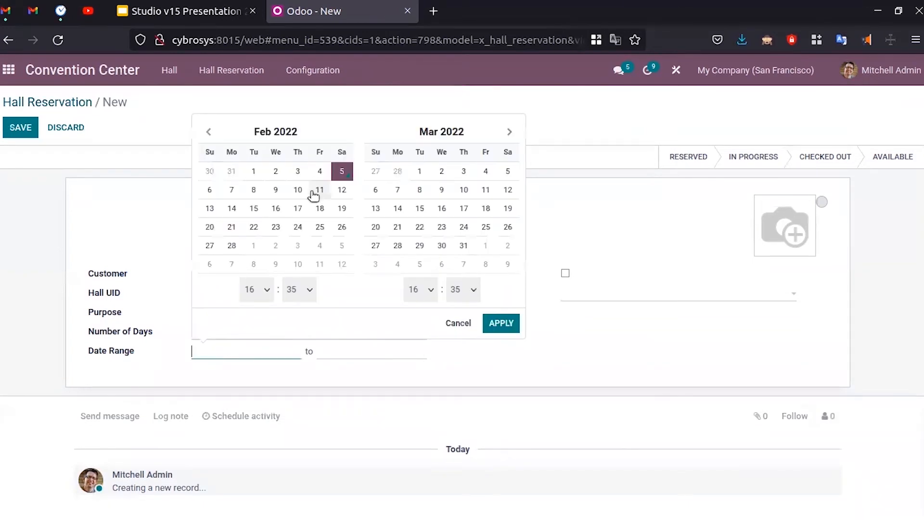
pyautogui.click(298, 192)
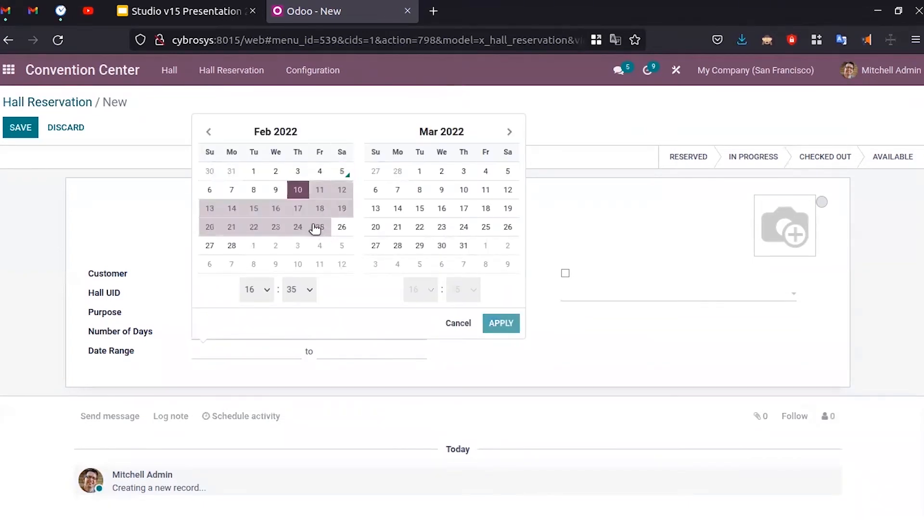
pyautogui.click(278, 211)
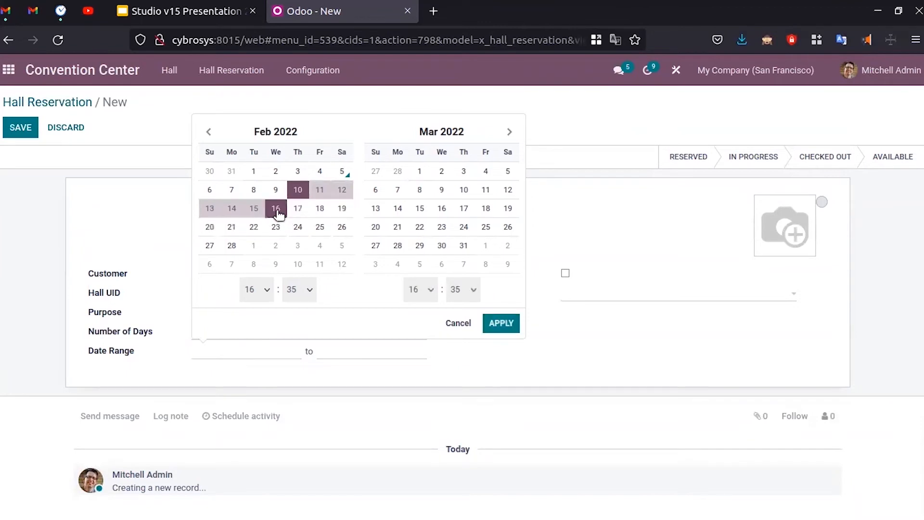
pyautogui.click(501, 323)
# - Save the reservation, move it to In Progress, and reopen it from the kanban
pyautogui.click(21, 130)
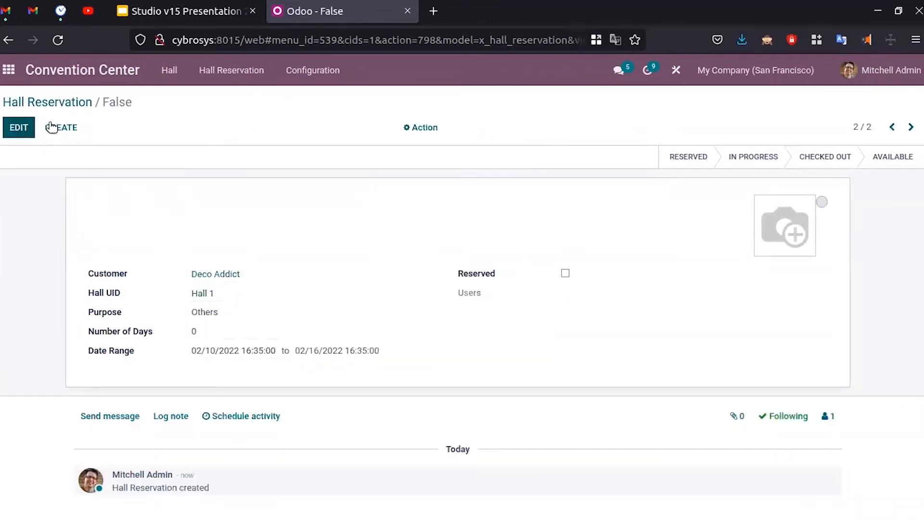
pyautogui.click(754, 158)
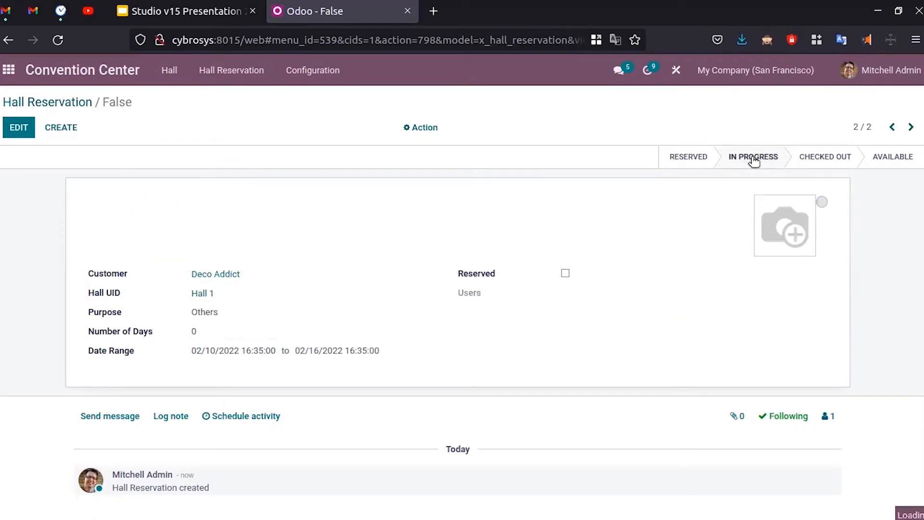
pyautogui.click(73, 102)
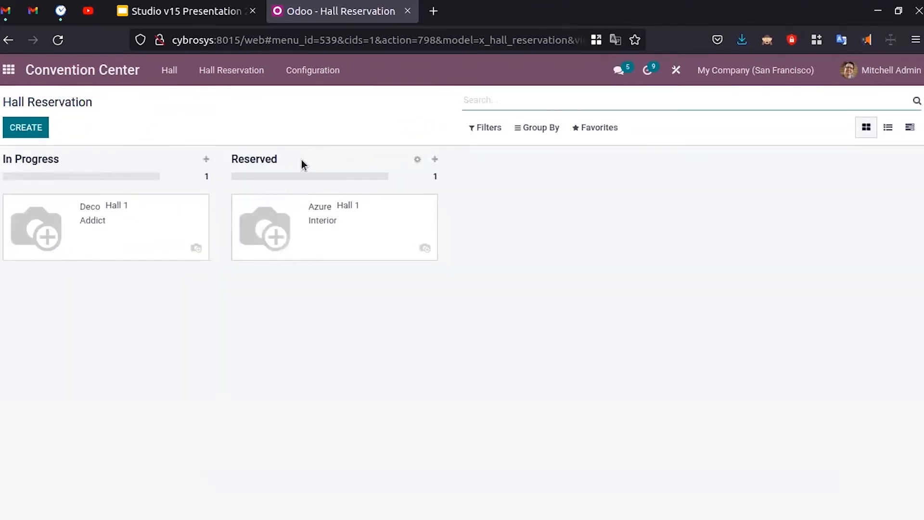
pyautogui.click(113, 245)
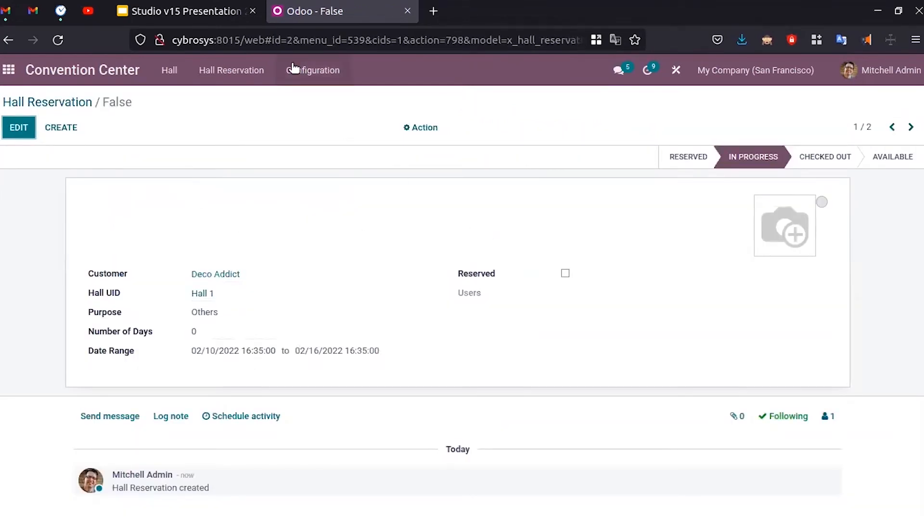
pyautogui.click(212, 10)
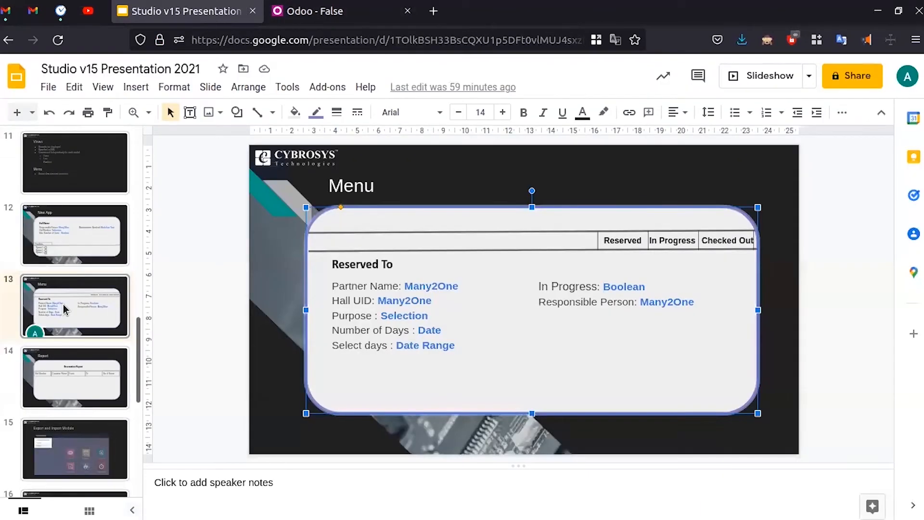
pyautogui.click(66, 378)
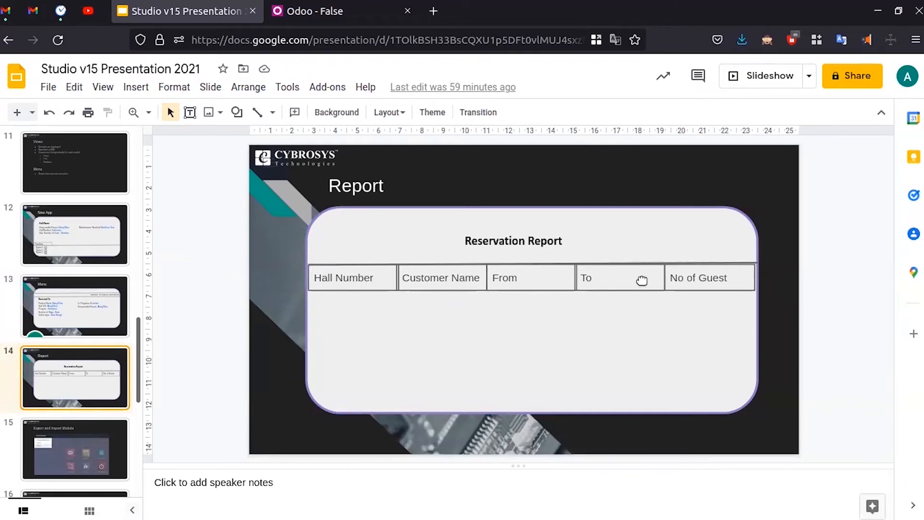
pyautogui.click(354, 11)
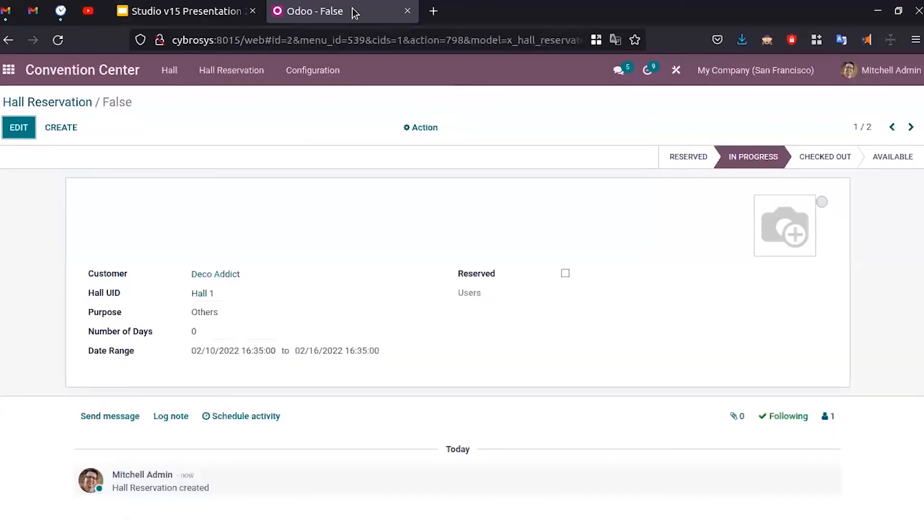
# - Open the Hall list in Studio and create a new External report with business header
pyautogui.click(139, 70)
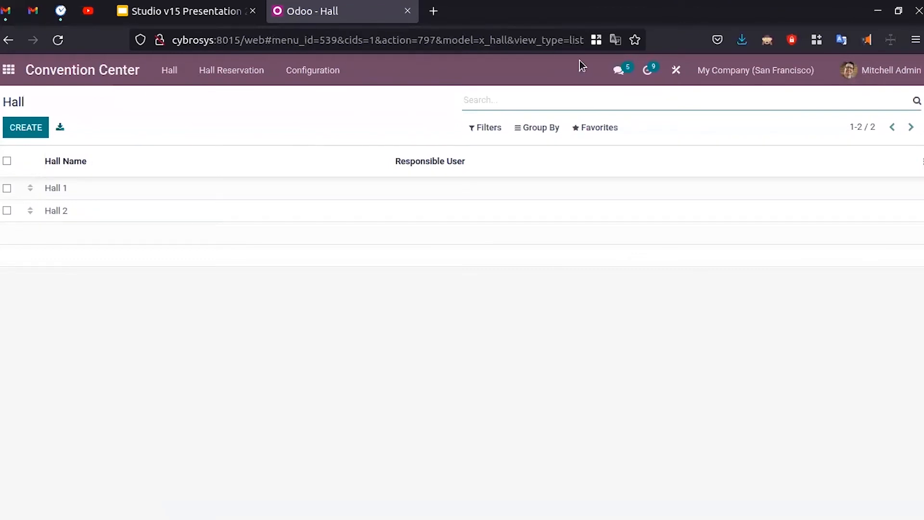
pyautogui.click(676, 69)
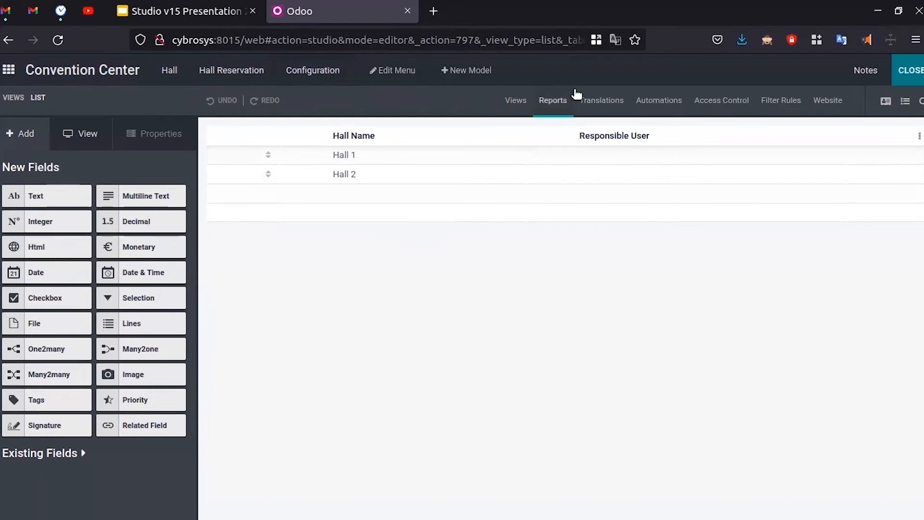
pyautogui.click(562, 102)
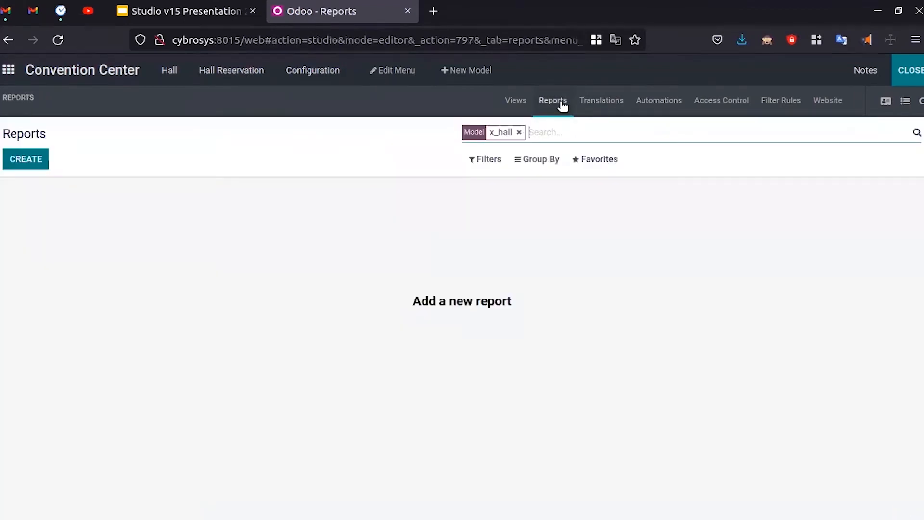
pyautogui.click(29, 163)
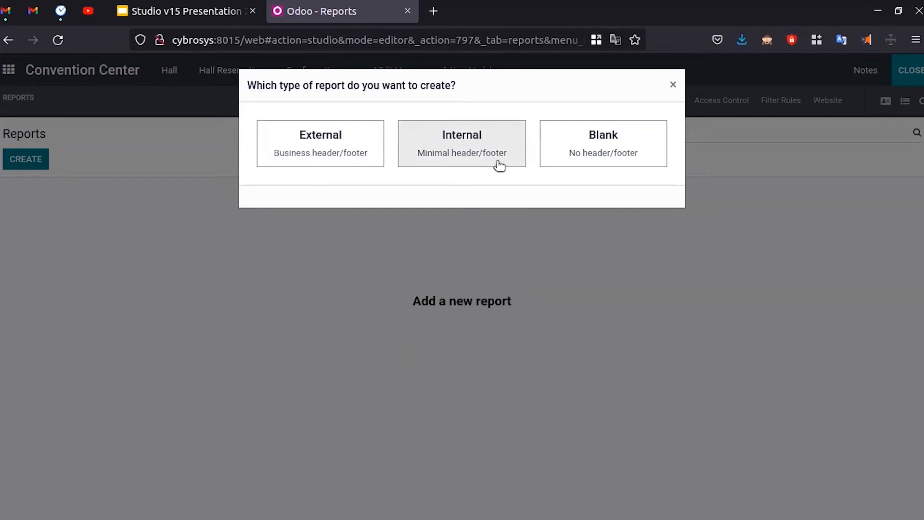
pyautogui.click(336, 140)
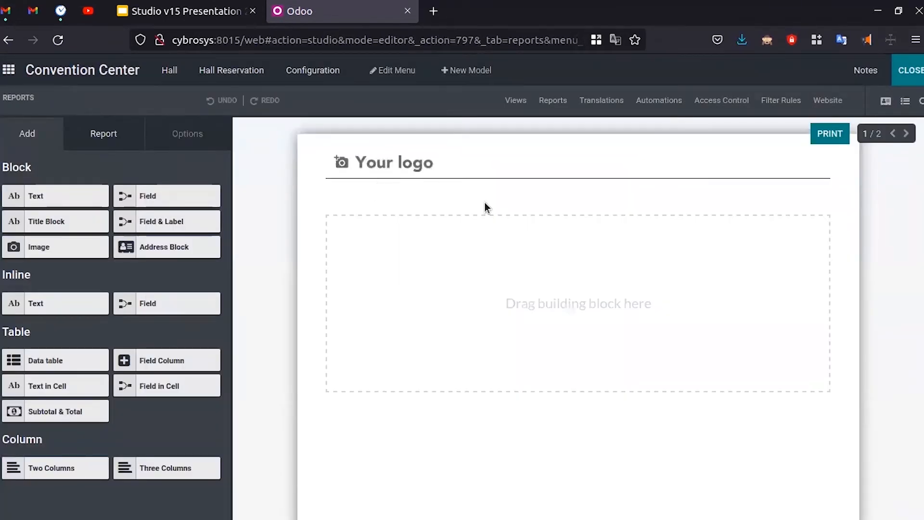
pyautogui.scroll(-8, 530, 265)
pyautogui.click(188, 11)
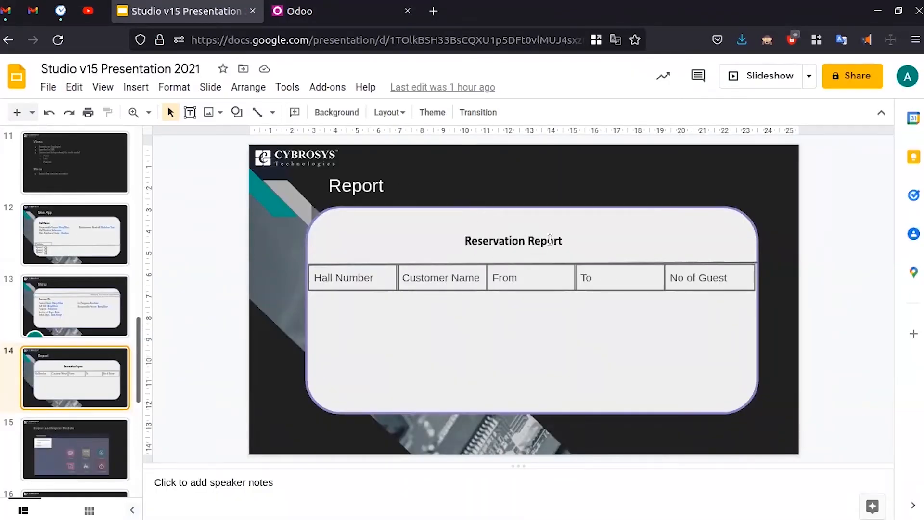
pyautogui.click(354, 11)
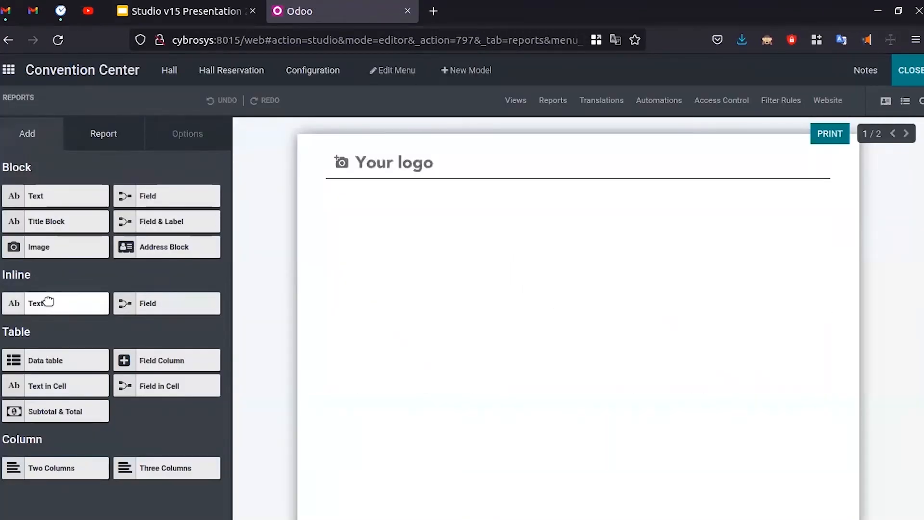
pyautogui.moveTo(50, 201); pyautogui.dragTo(479, 218)
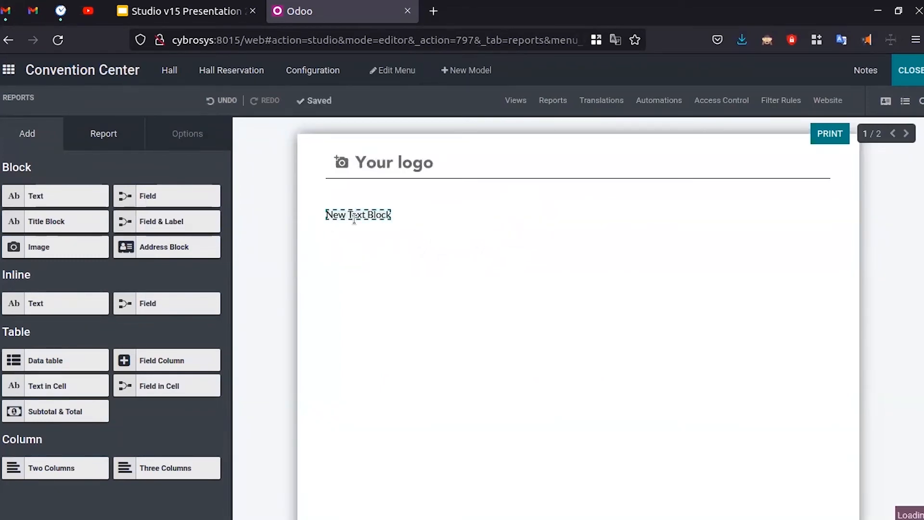
pyautogui.click(354, 216)
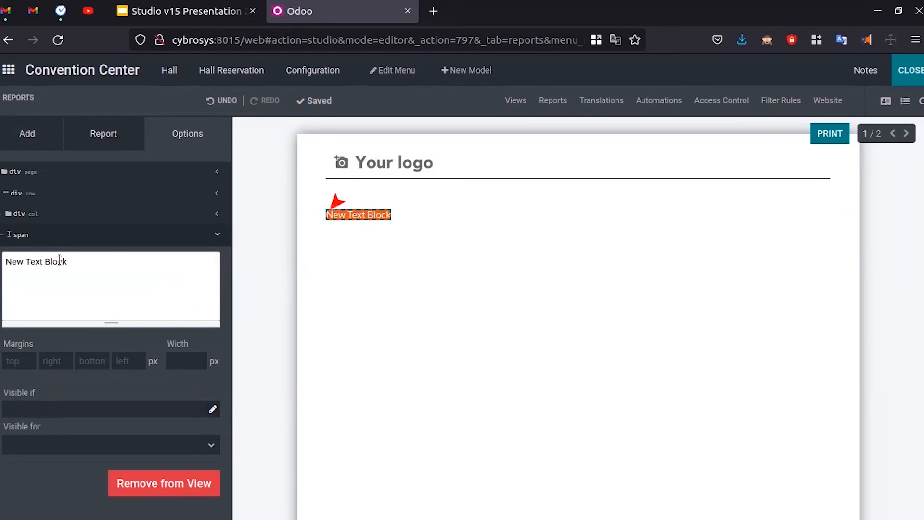
pyautogui.tripleClick(97, 266)
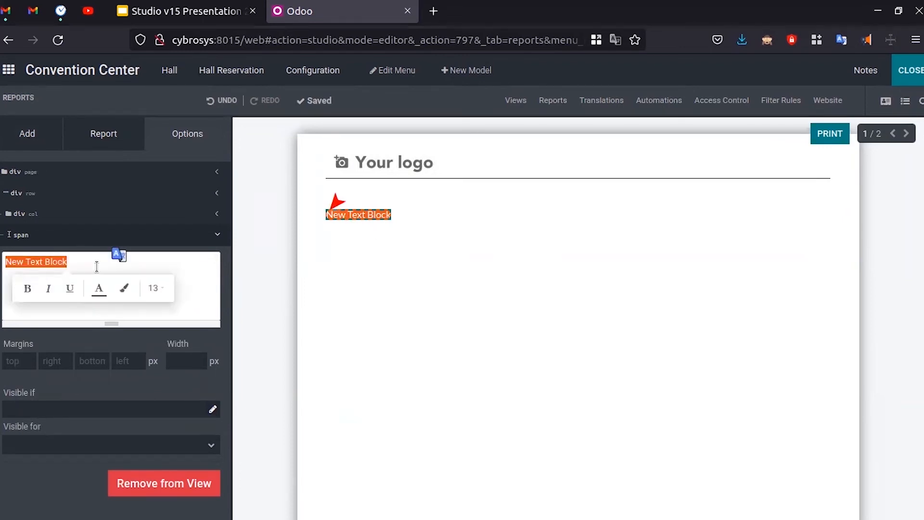
pyautogui.press('BackSpace')
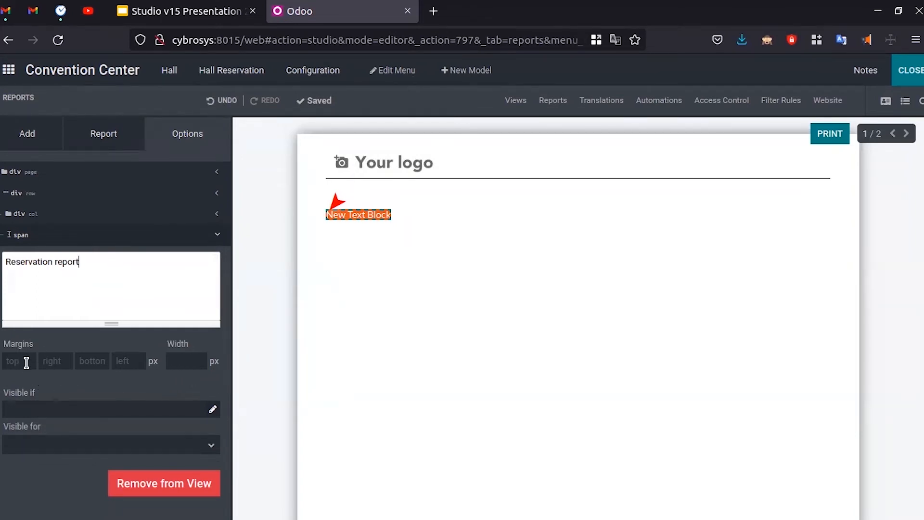
pyautogui.click(52, 386)
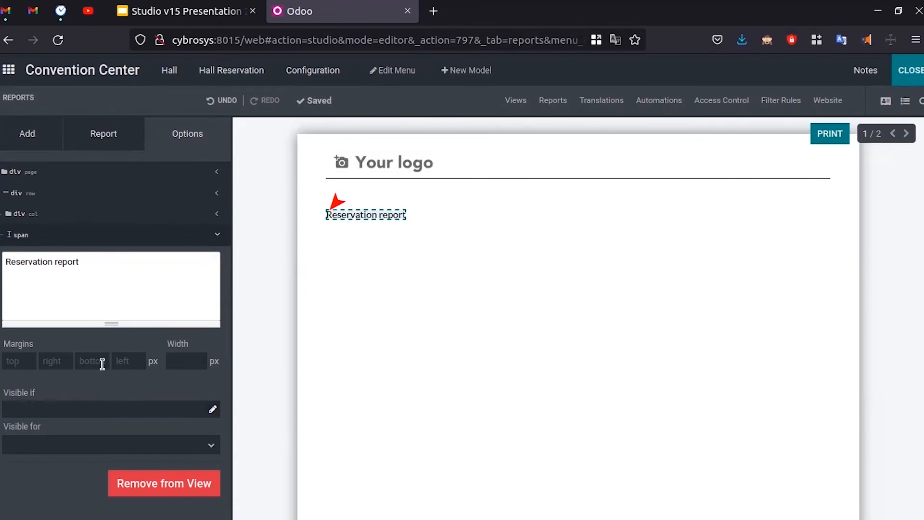
pyautogui.click(6, 361)
pyautogui.click(128, 360)
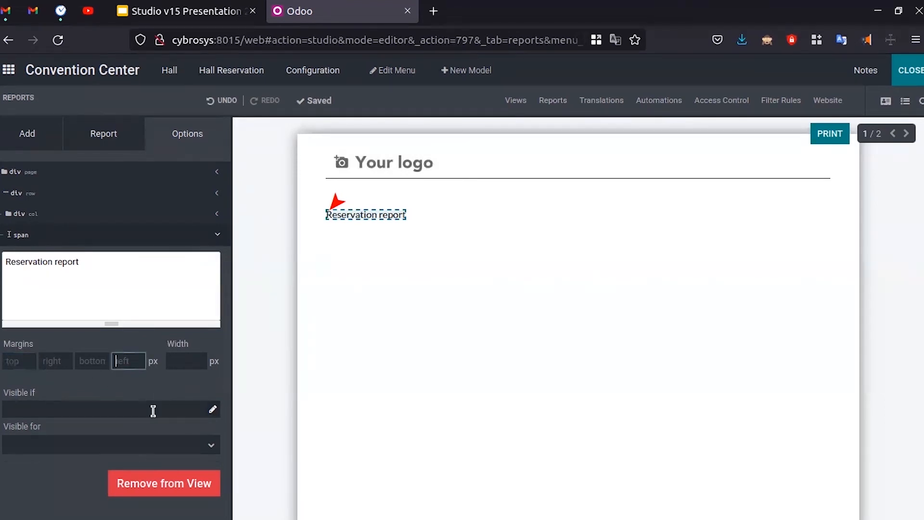
pyautogui.click(171, 484)
pyautogui.click(252, 169)
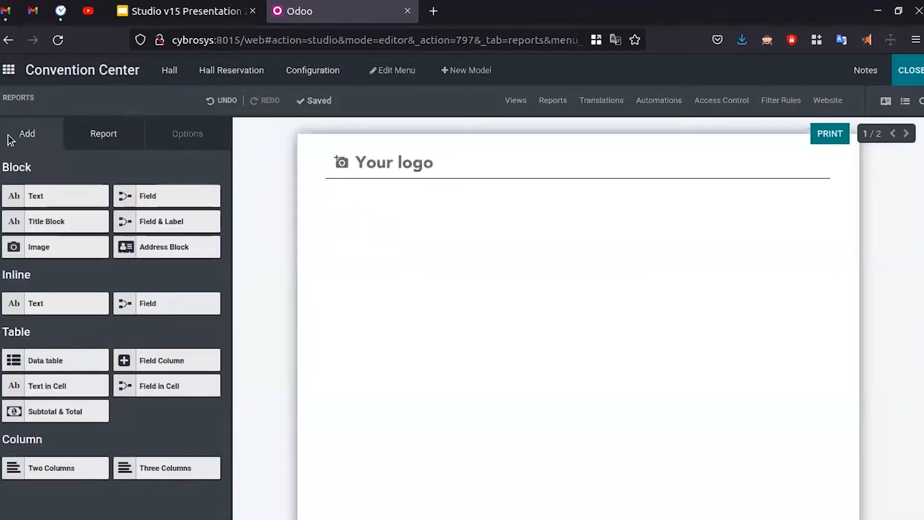
# - Add a title block under the logo and change its text to 'Reservation Report'
pyautogui.moveTo(46, 305); pyautogui.dragTo(381, 209)
pyautogui.moveTo(56, 307); pyautogui.dragTo(436, 205)
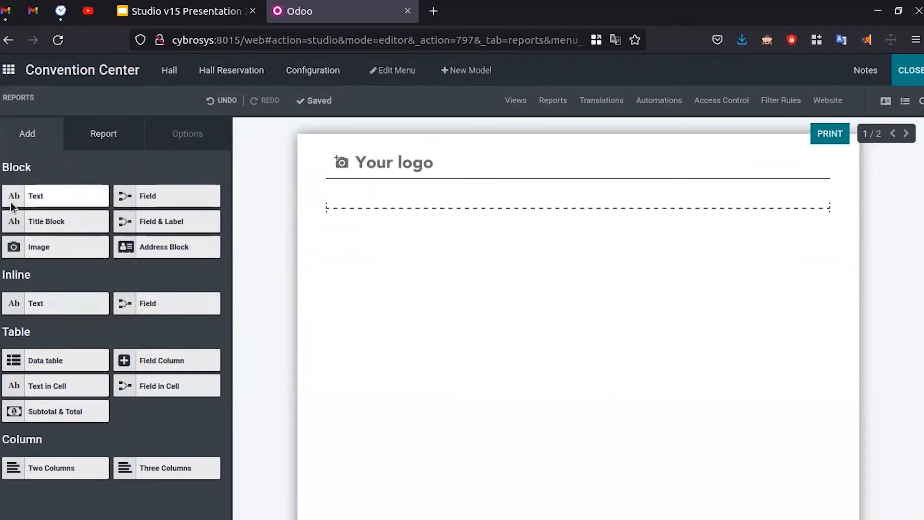
pyautogui.moveTo(37, 193); pyautogui.dragTo(466, 223)
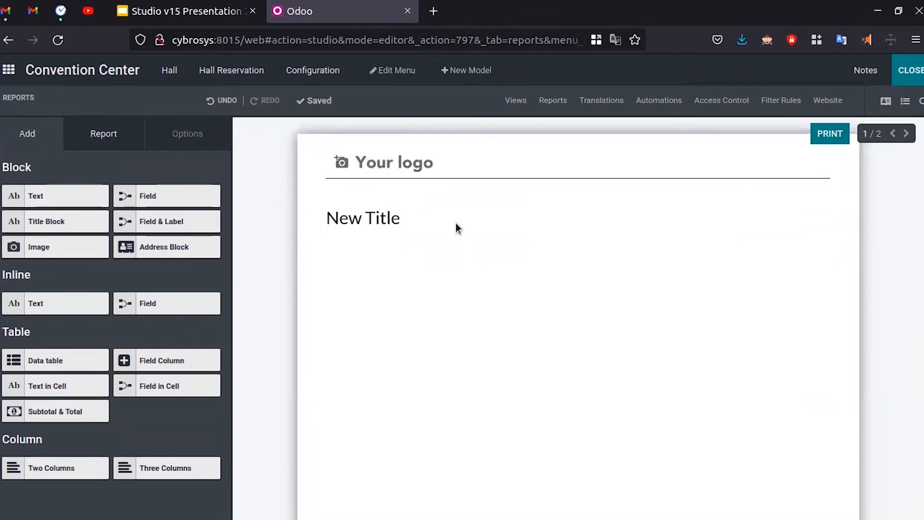
pyautogui.click(377, 222)
pyautogui.tripleClick(79, 270)
pyautogui.press('BackSpace')
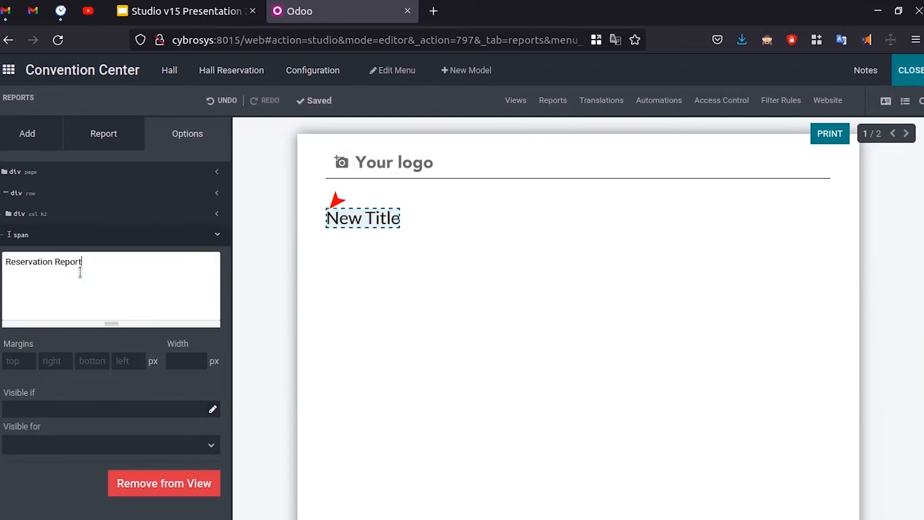
pyautogui.click(107, 511)
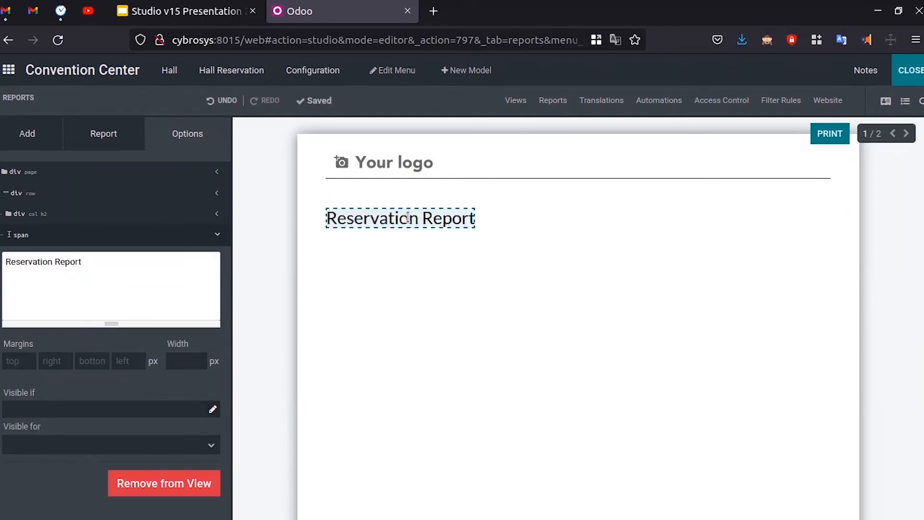
# - Give the Reservation Report title a 250 px left margin
pyautogui.click(118, 362)
pyautogui.write('2003')
pyautogui.press('Return')
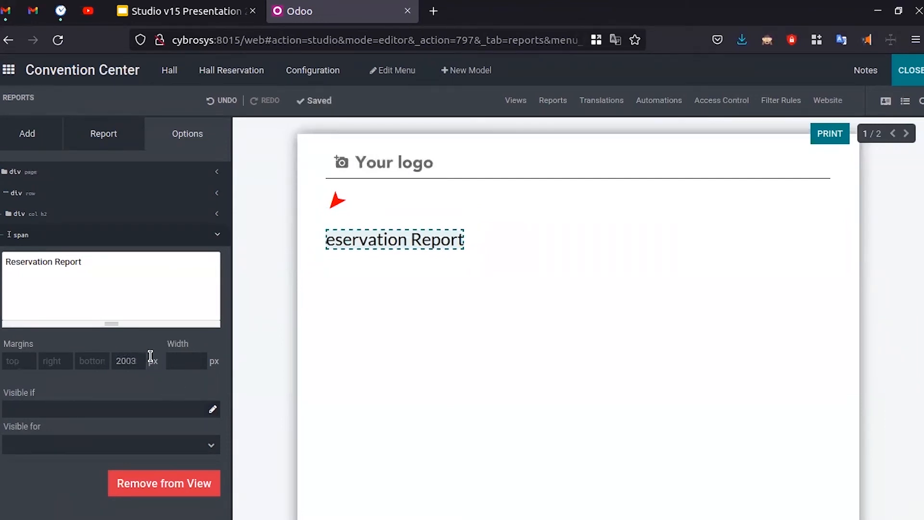
pyautogui.press('BackSpace')
pyautogui.press('Return')
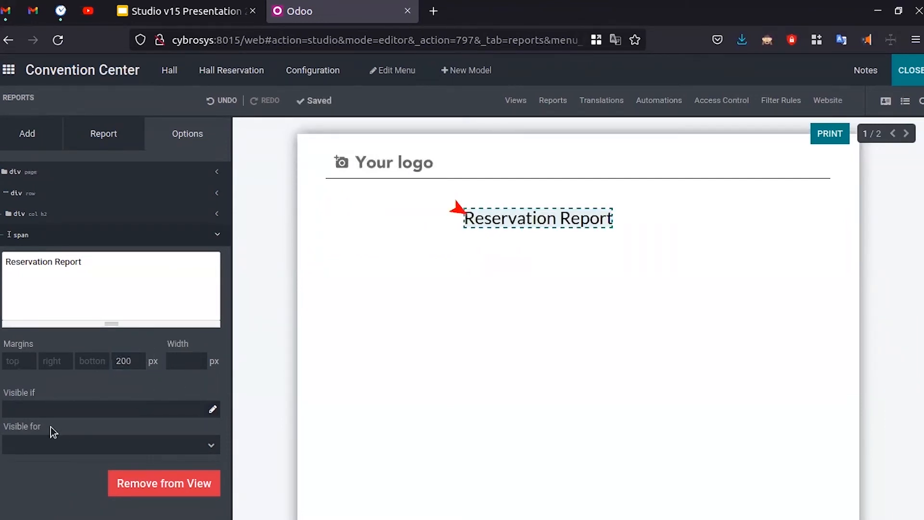
pyautogui.click(123, 362)
pyautogui.press('BackSpace')
pyautogui.press('BackSpace')
pyautogui.write('50')
pyautogui.press('Return')
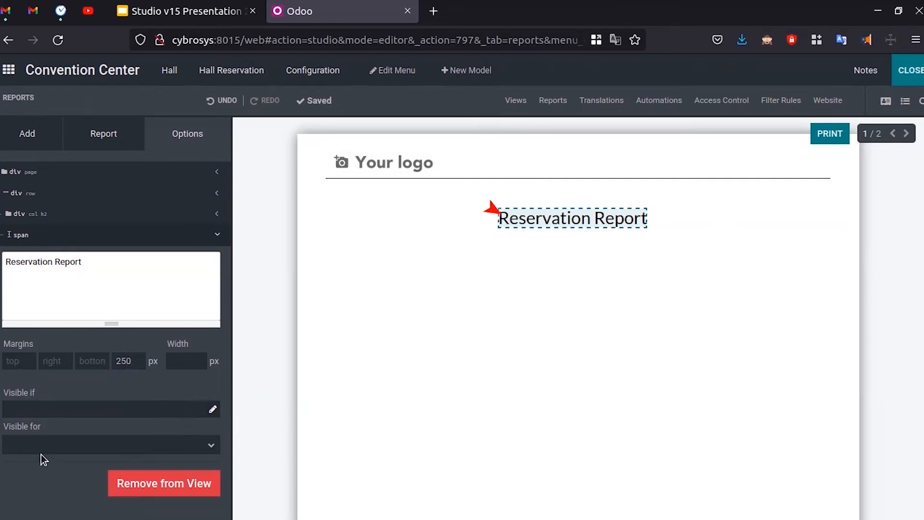
pyautogui.click(100, 142)
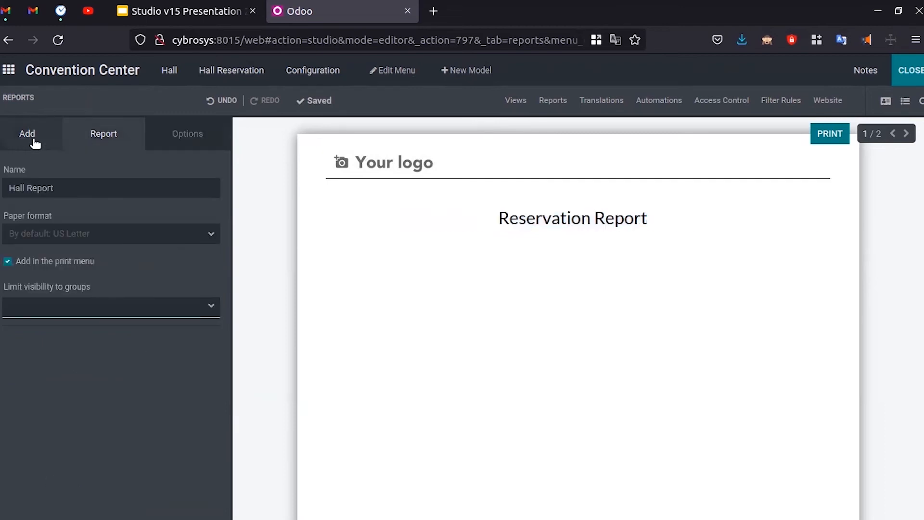
pyautogui.click(31, 139)
pyautogui.click(179, 14)
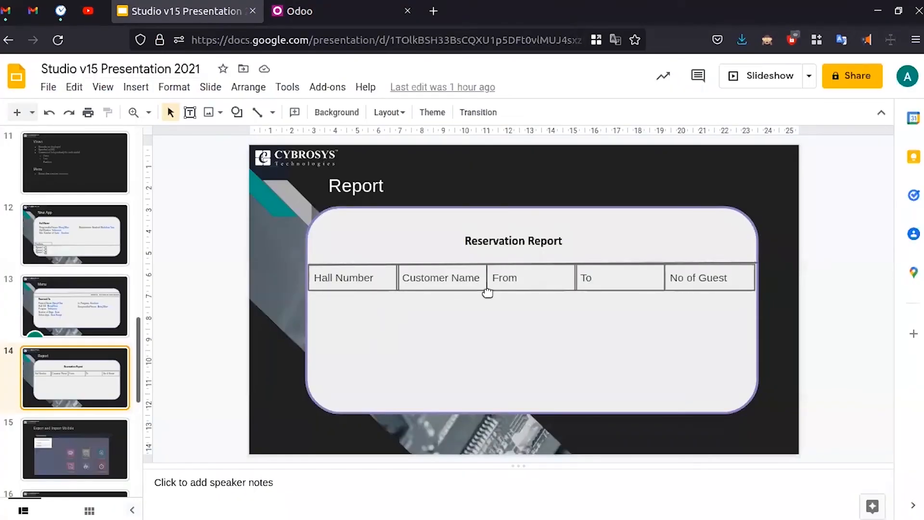
pyautogui.click(328, 9)
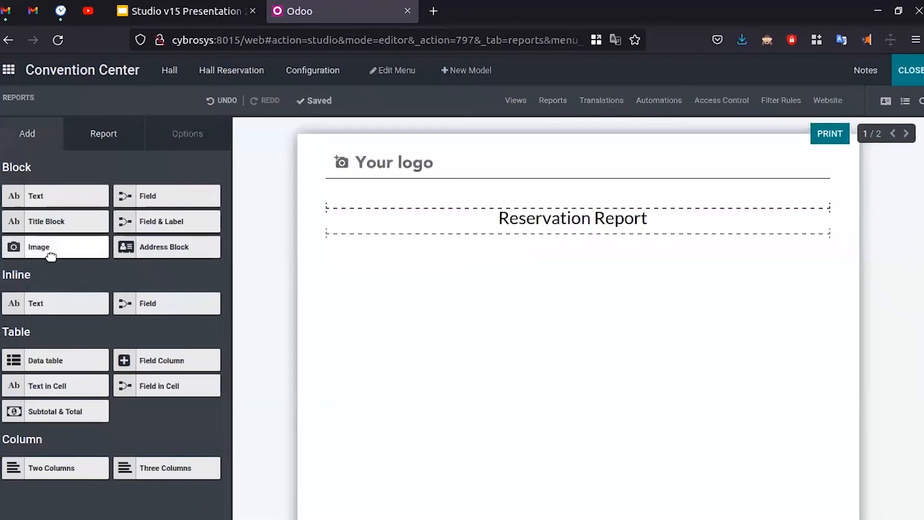
pyautogui.moveTo(54, 365); pyautogui.dragTo(114, 369)
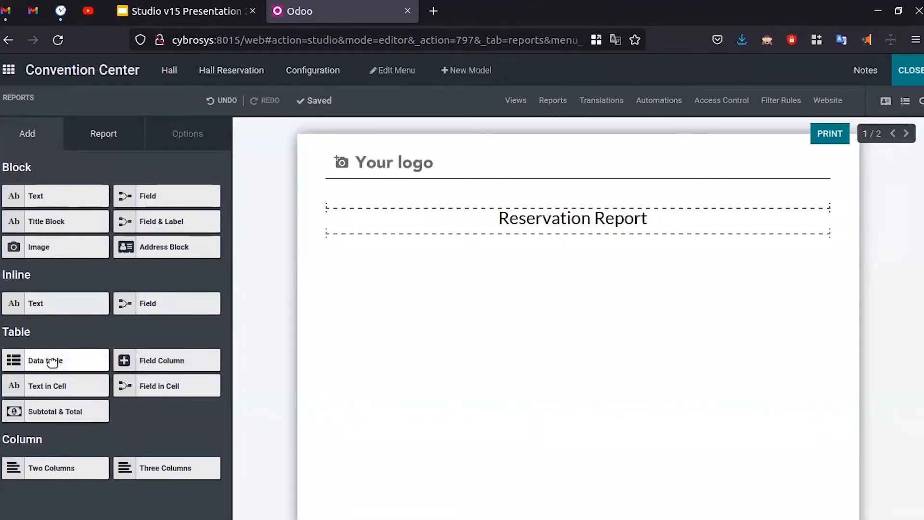
pyautogui.moveTo(72, 364); pyautogui.dragTo(465, 296)
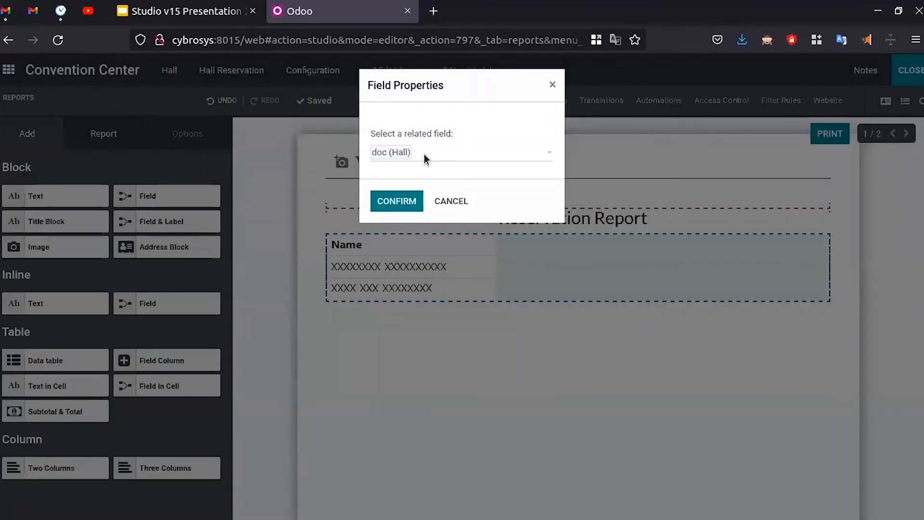
pyautogui.click(399, 199)
pyautogui.click(265, 160)
pyautogui.click(488, 155)
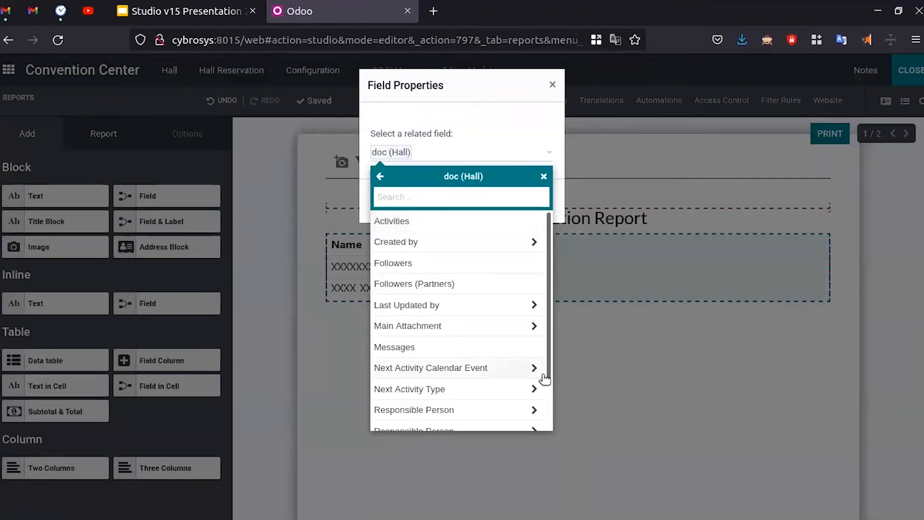
pyautogui.scroll(-2, 451, 292)
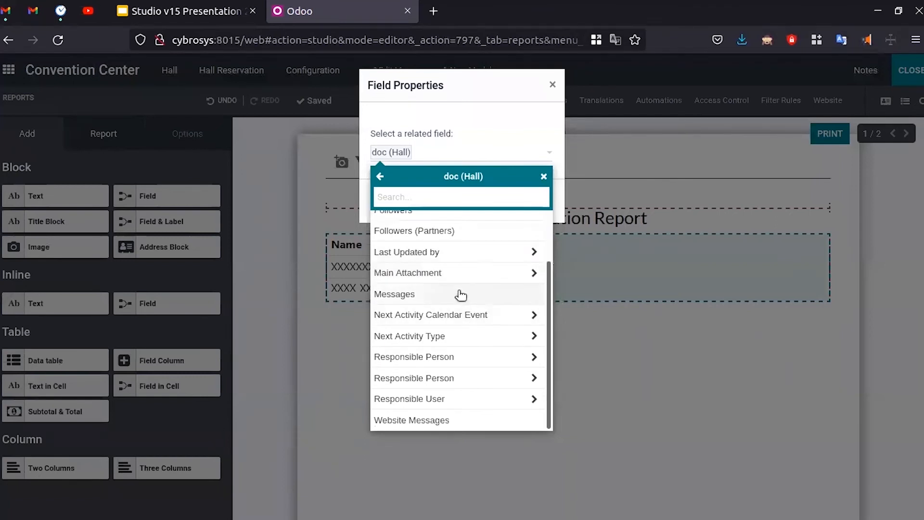
pyautogui.scroll(2, 458, 289)
pyautogui.scroll(-2, 452, 361)
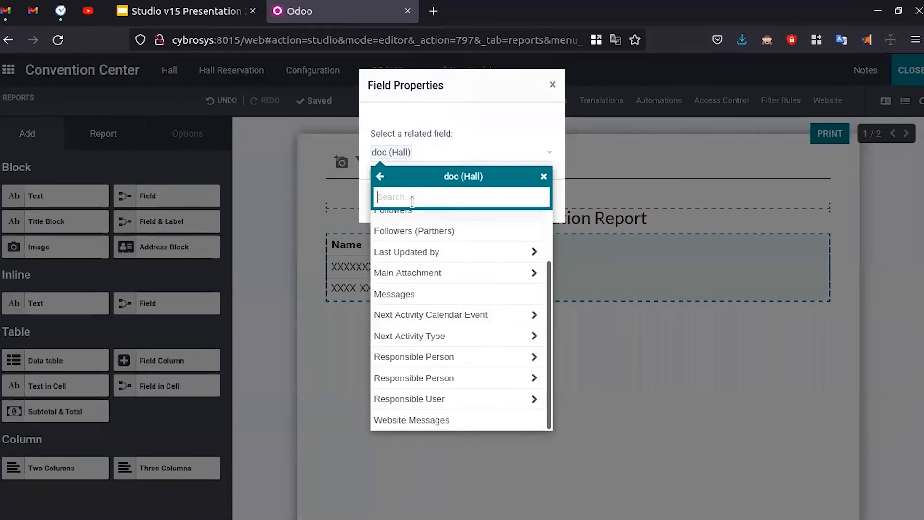
pyautogui.write('a')
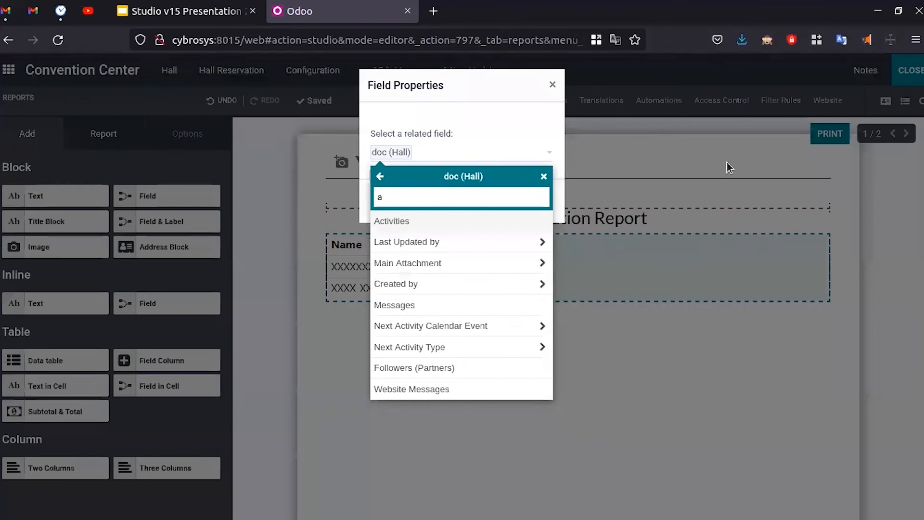
pyautogui.click(465, 150)
pyautogui.click(552, 85)
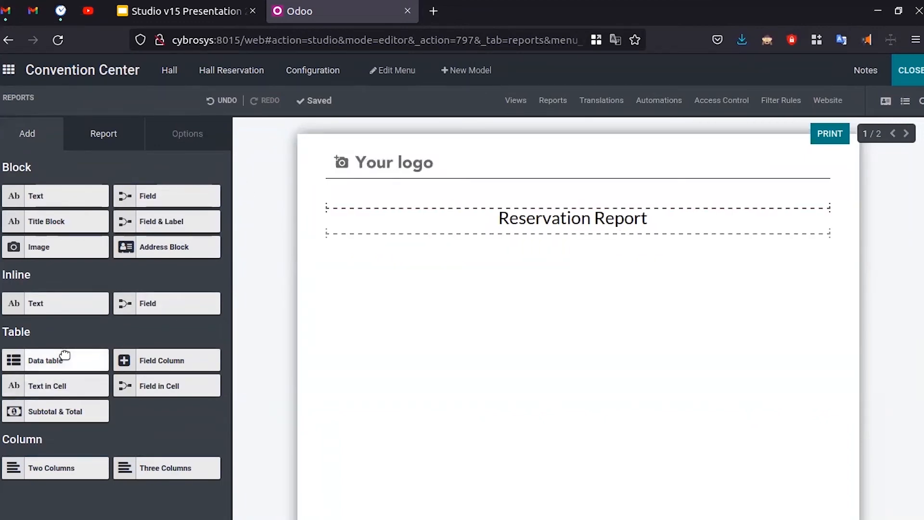
pyautogui.moveTo(65, 355); pyautogui.dragTo(465, 276)
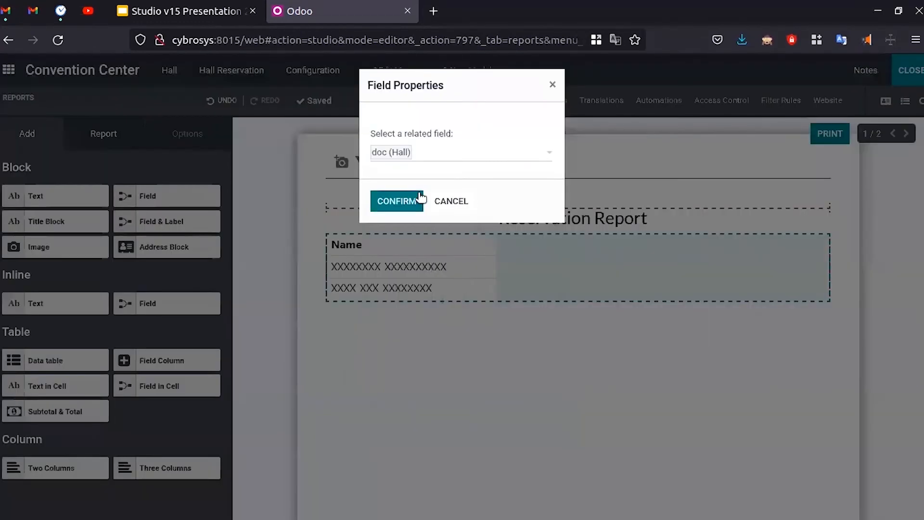
pyautogui.click(429, 152)
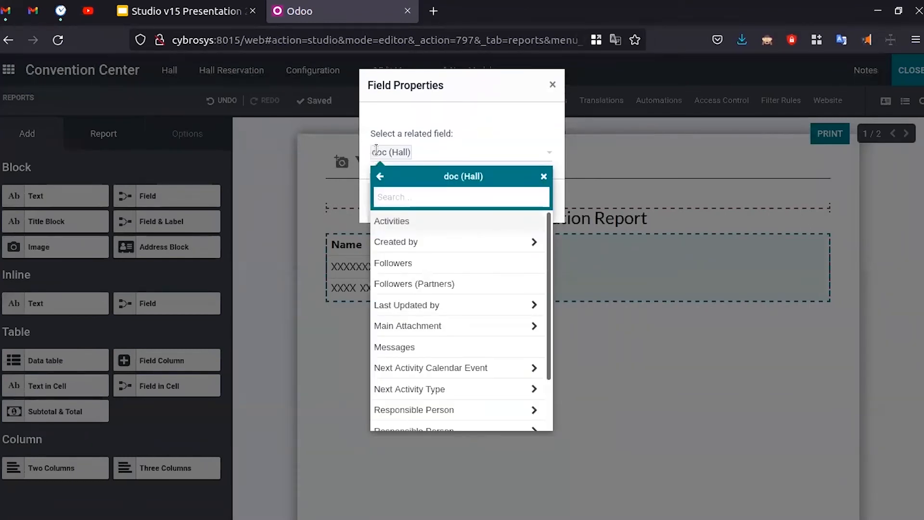
pyautogui.click(543, 177)
pyautogui.click(539, 162)
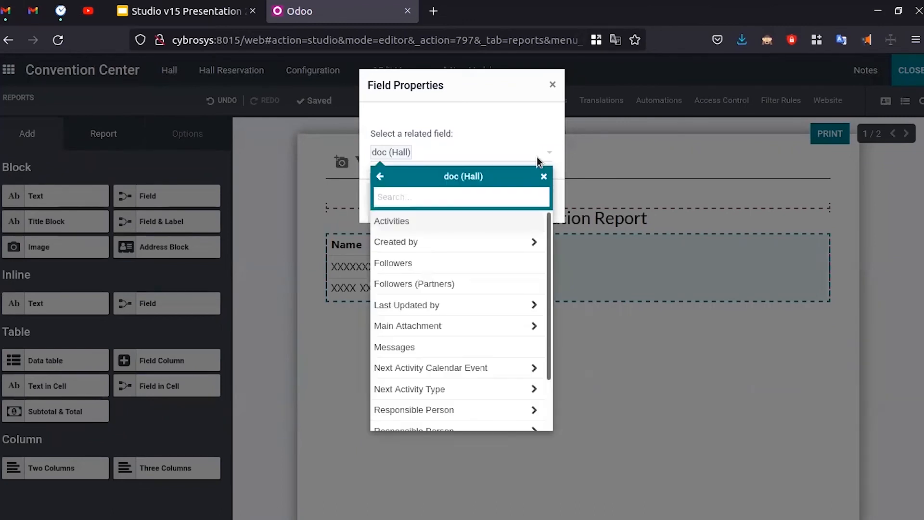
pyautogui.click(552, 84)
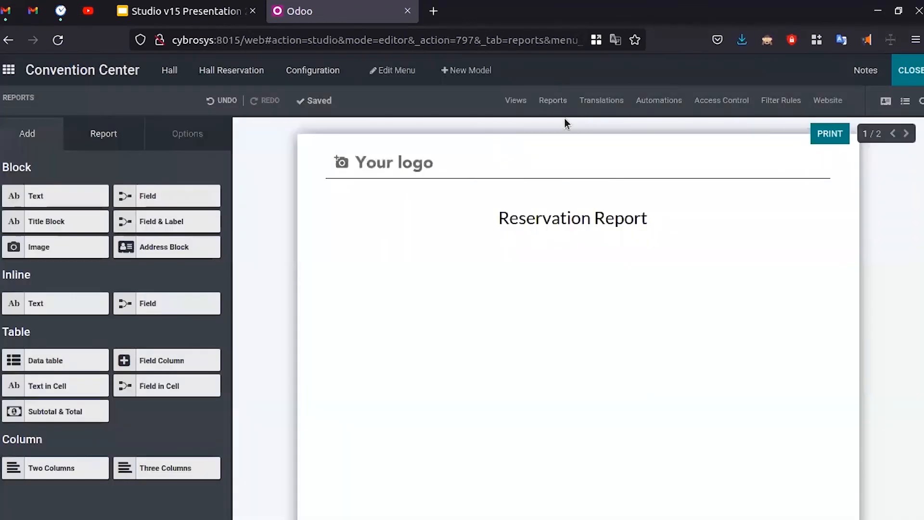
# - Open the Hall Report and try adding a data table, then cancel it
pyautogui.click(560, 103)
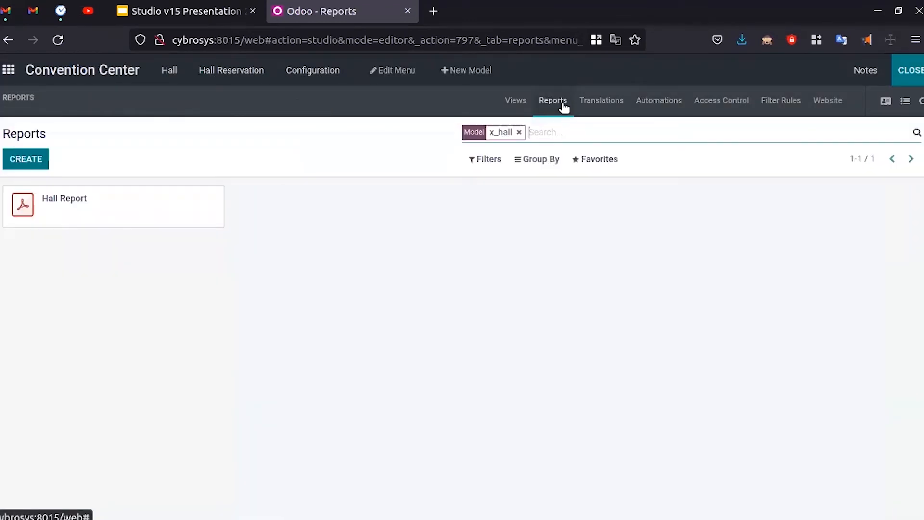
pyautogui.click(159, 213)
pyautogui.moveTo(53, 363); pyautogui.dragTo(518, 305)
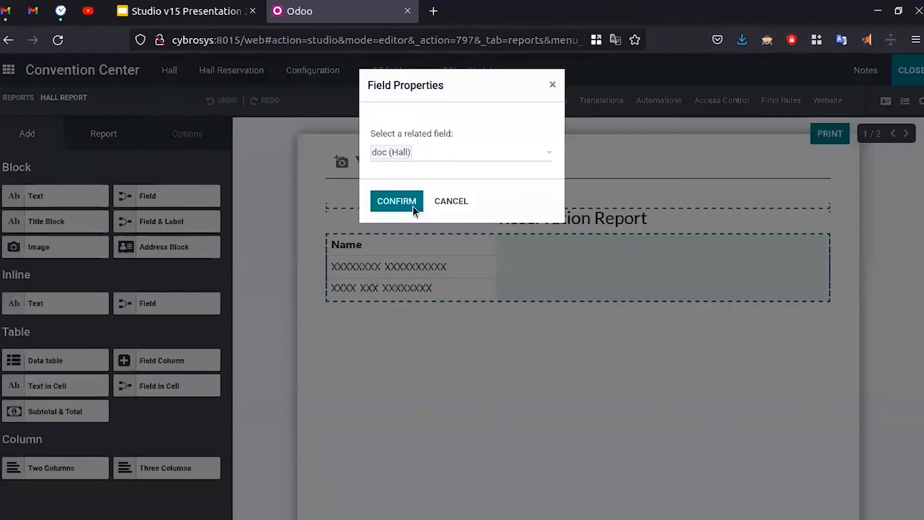
pyautogui.click(403, 152)
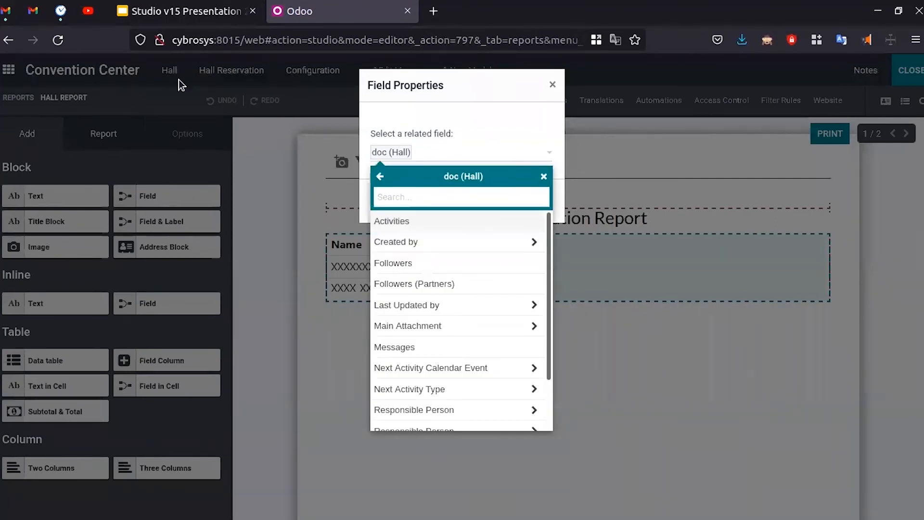
pyautogui.click(552, 85)
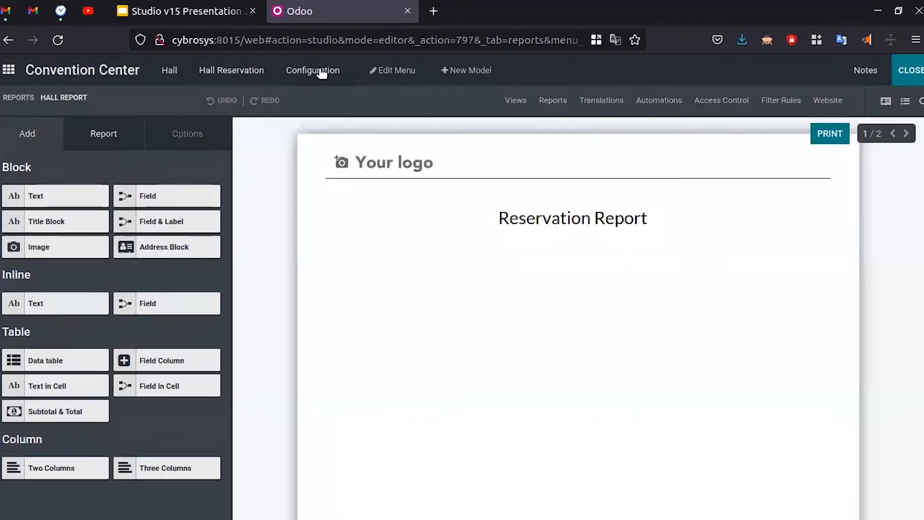
# - Create a new External report for Hall Reservation and drop a title block under the logo
pyautogui.click(231, 73)
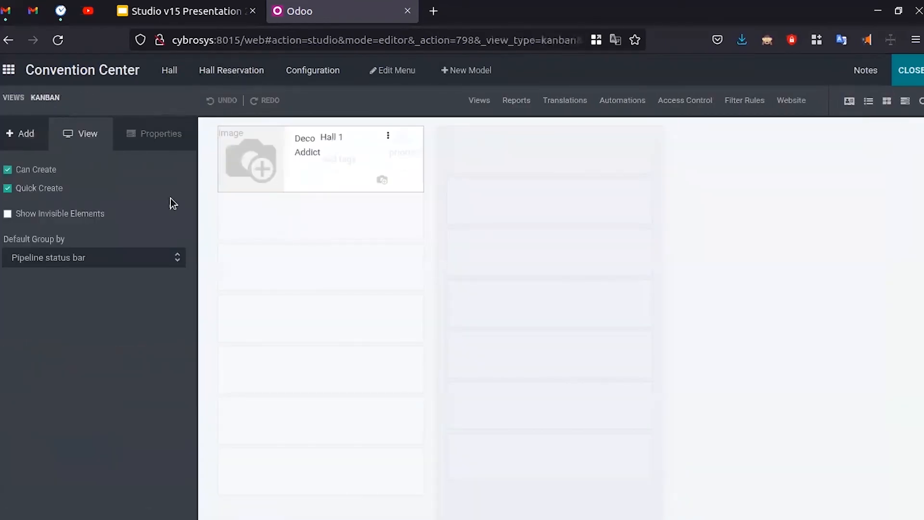
pyautogui.click(519, 102)
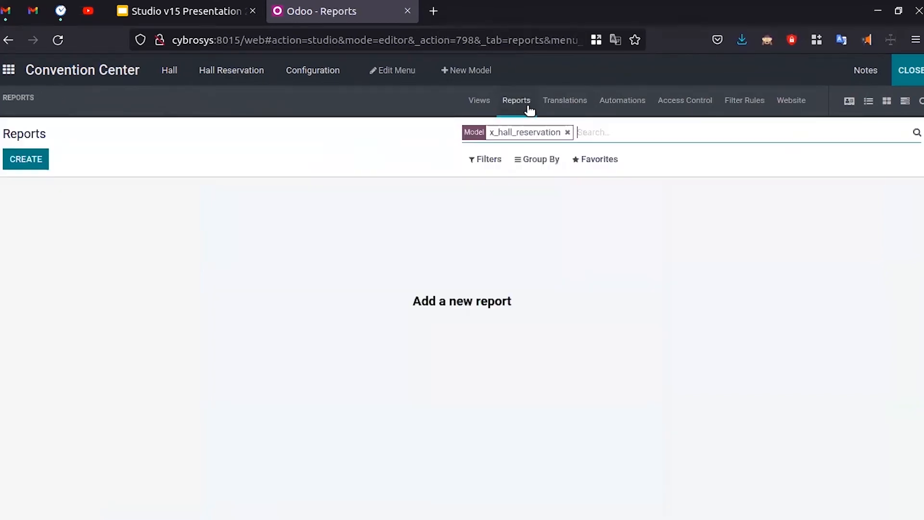
pyautogui.click(30, 161)
pyautogui.click(371, 140)
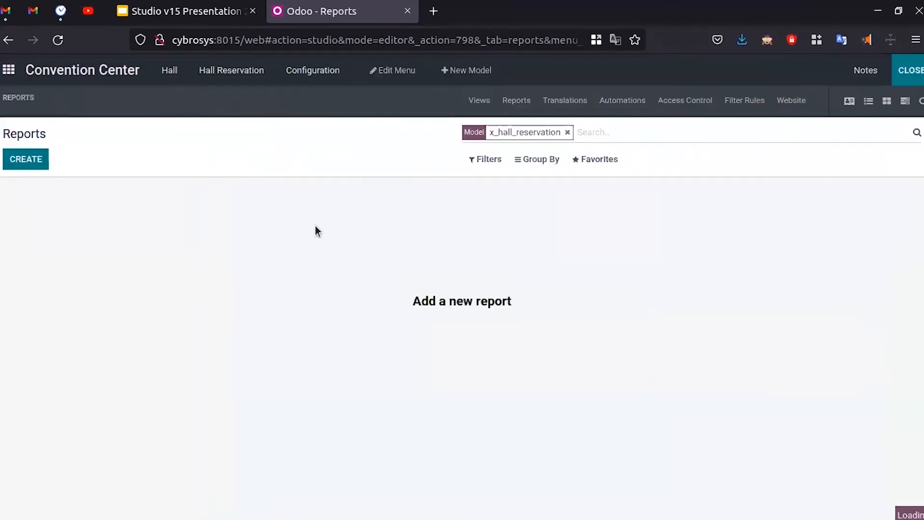
pyautogui.moveTo(76, 217); pyautogui.dragTo(412, 248)
# - Change the New Title heading text to 'Reservation Report'
pyautogui.click(384, 213)
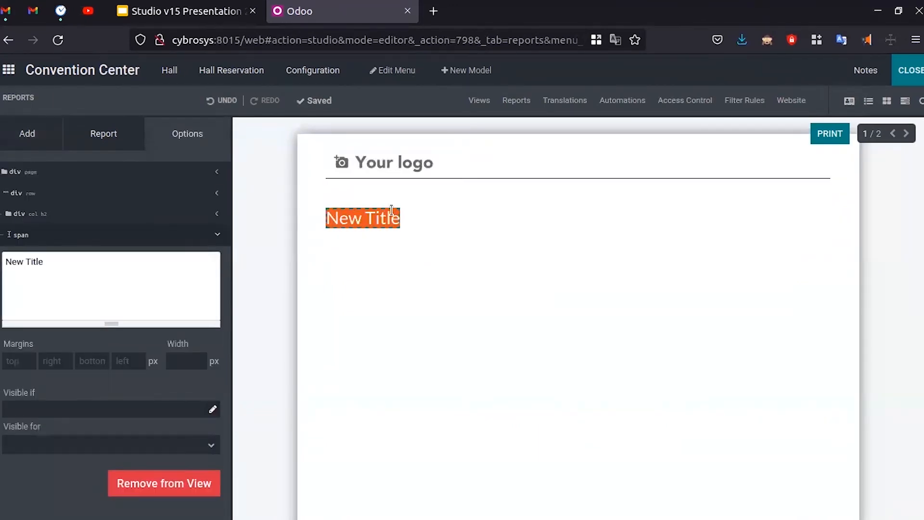
pyautogui.click(86, 288)
pyautogui.press('BackSpace')
pyautogui.press('BackSpace')
pyautogui.press('BackSpace')
pyautogui.press('BackSpace')
pyautogui.press('BackSpace')
pyautogui.press('BackSpace')
pyautogui.press('BackSpace')
pyautogui.write('y')
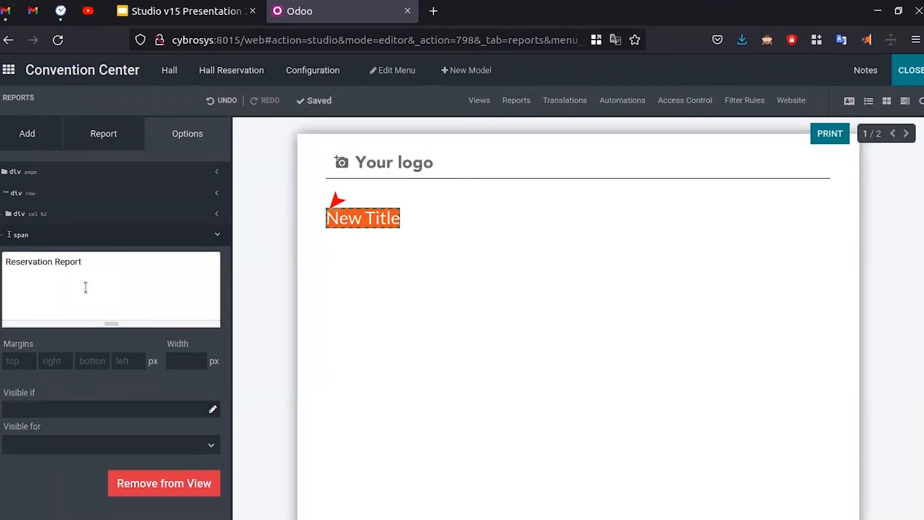
pyautogui.click(126, 361)
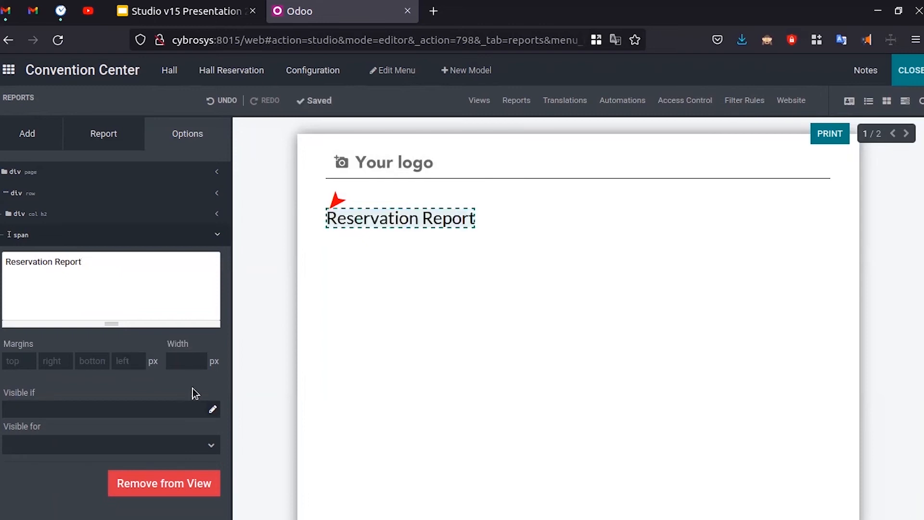
# - Set the heading's left margin to 250 px
pyautogui.click(127, 361)
pyautogui.write('250')
pyautogui.click(50, 512)
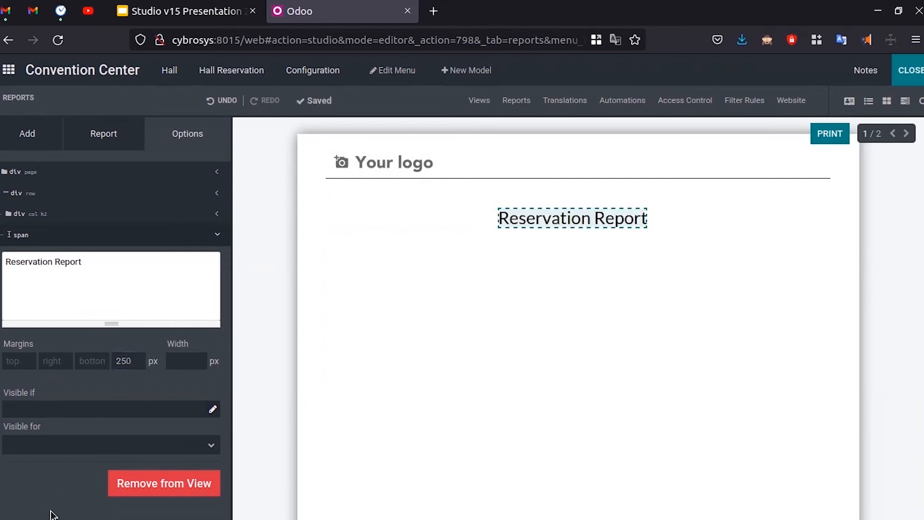
pyautogui.click(45, 133)
# - Drop a data table below the report title and try Hall UID as its source
pyautogui.moveTo(56, 360); pyautogui.dragTo(484, 283)
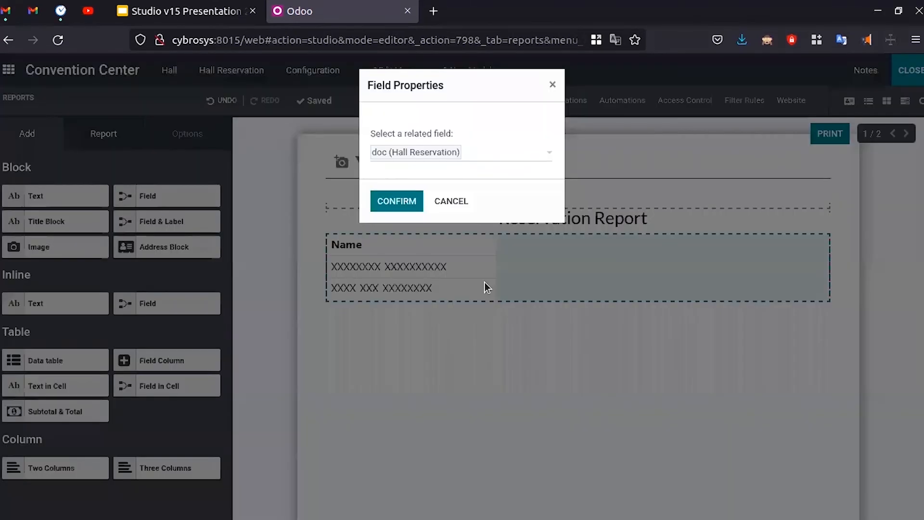
pyautogui.moveTo(397, 151); pyautogui.dragTo(452, 148)
pyautogui.click(470, 137)
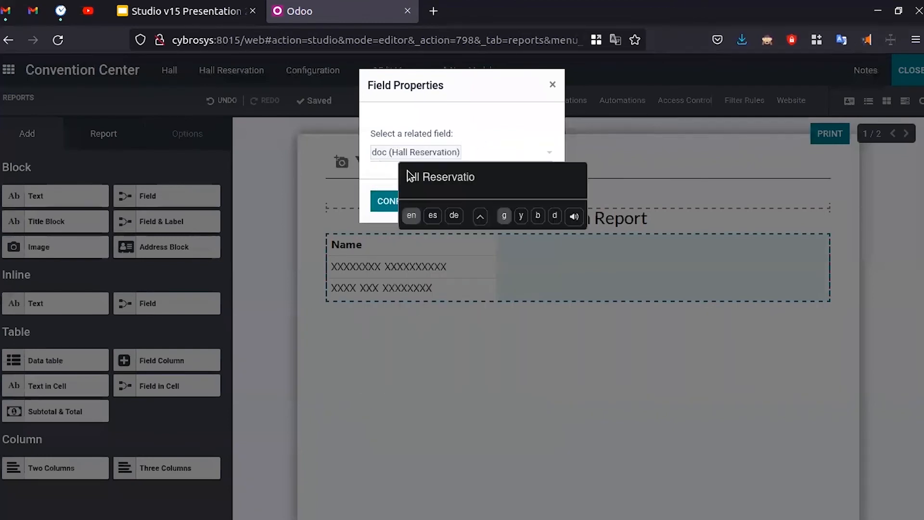
pyautogui.click(476, 129)
pyautogui.click(481, 151)
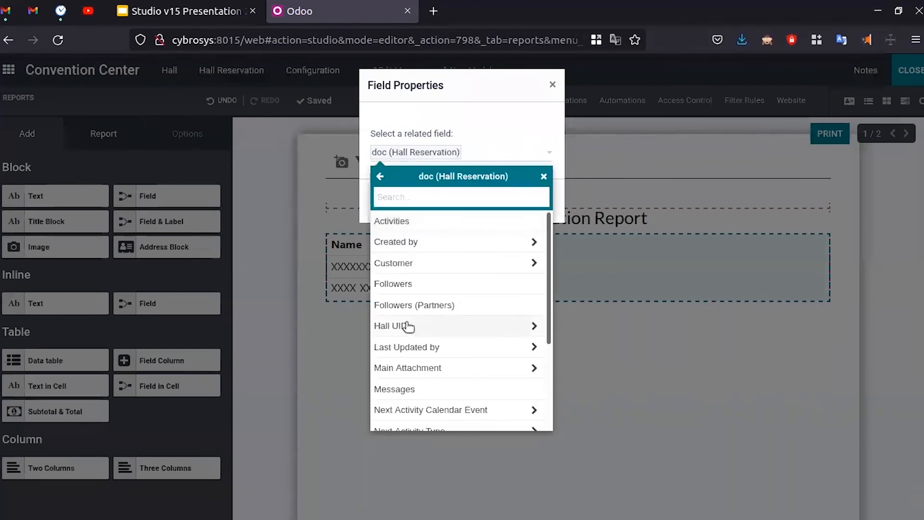
pyautogui.click(443, 328)
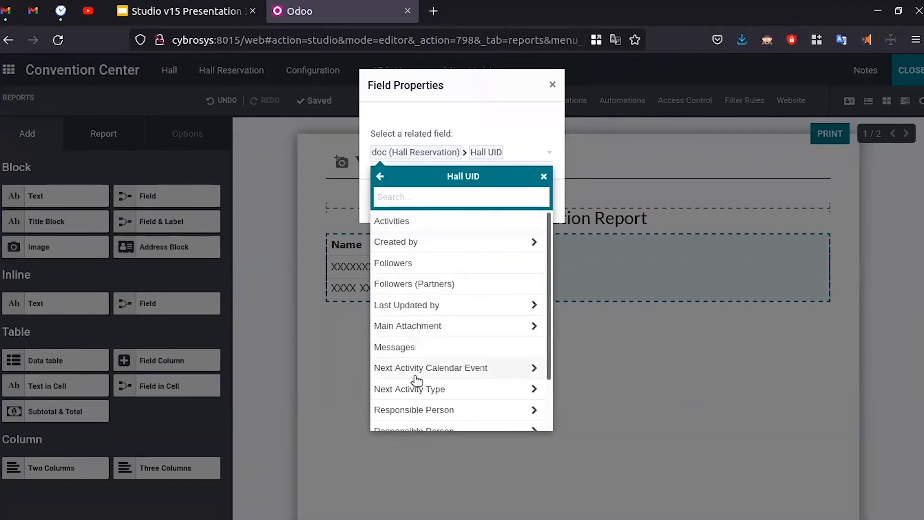
pyautogui.scroll(-2, 426, 408)
pyautogui.click(508, 113)
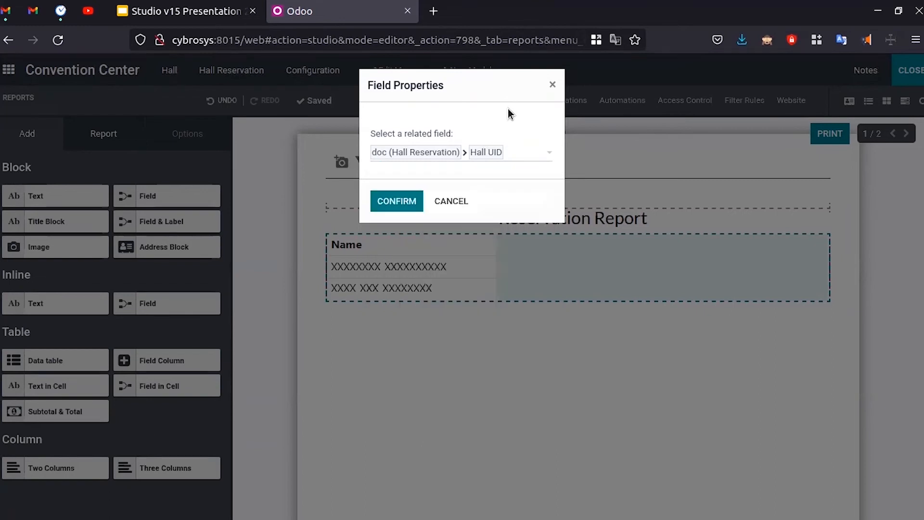
pyautogui.click(389, 203)
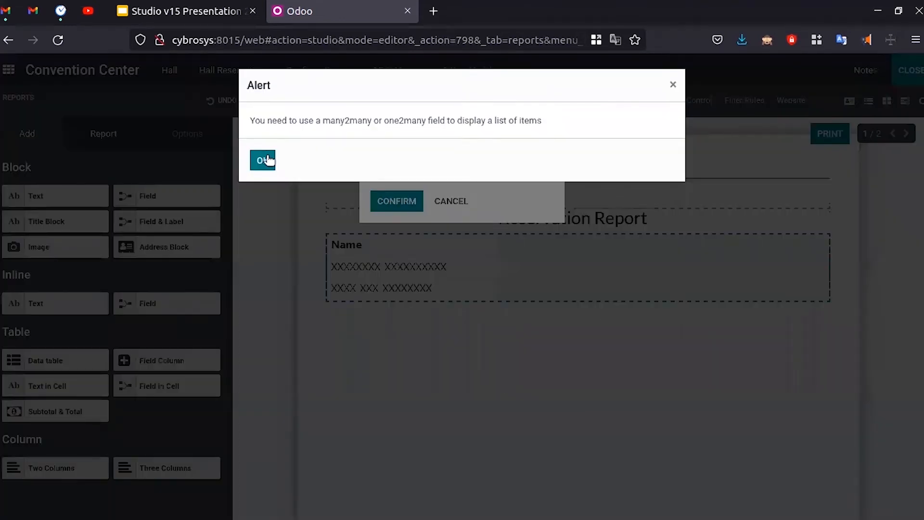
pyautogui.moveTo(252, 120); pyautogui.dragTo(456, 126)
pyautogui.click(501, 126)
pyautogui.click(260, 160)
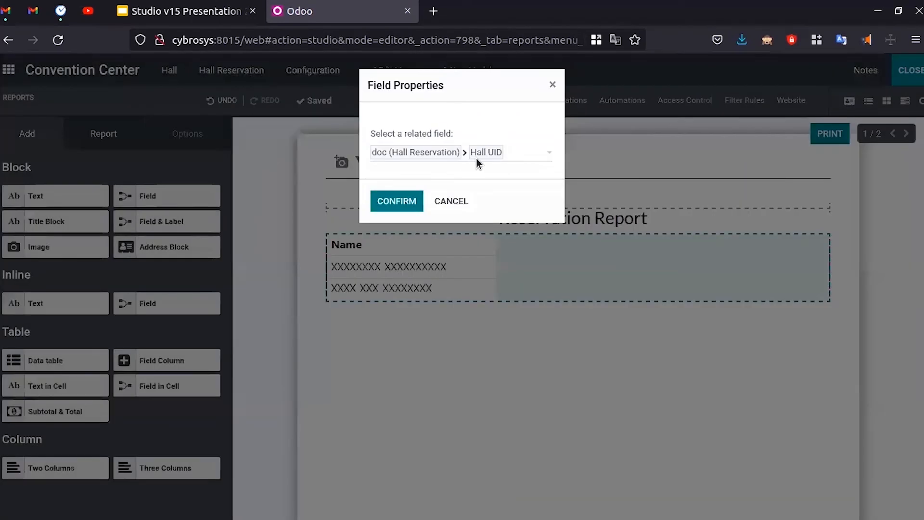
# - Search the fields and try the Created by path, then abandon the table's properties
pyautogui.click(518, 155)
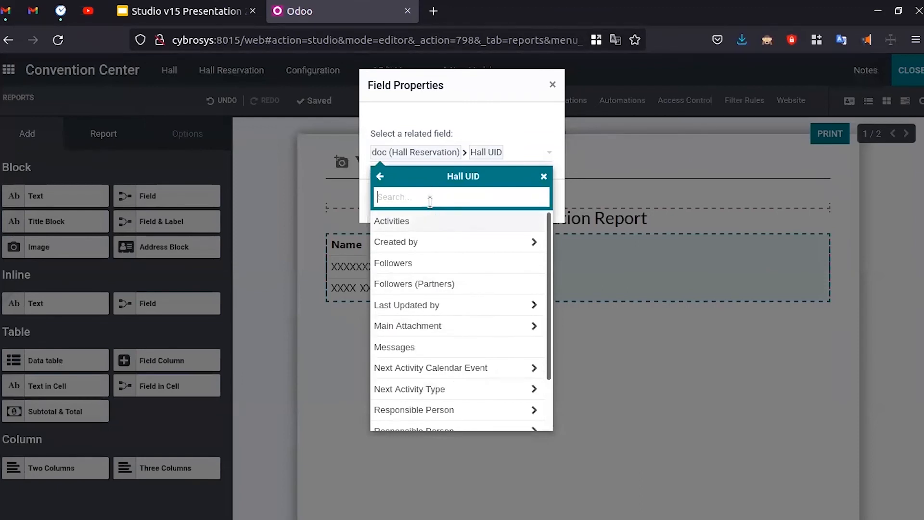
pyautogui.write('hal')
pyautogui.press('BackSpace')
pyautogui.press('BackSpace')
pyautogui.press('BackSpace')
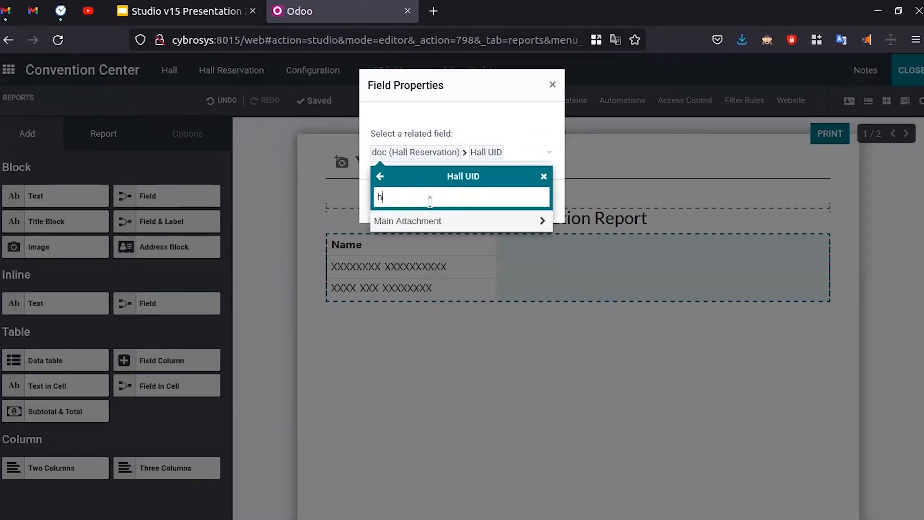
pyautogui.write('nam')
pyautogui.press('BackSpace')
pyautogui.press('BackSpace')
pyautogui.press('BackSpace')
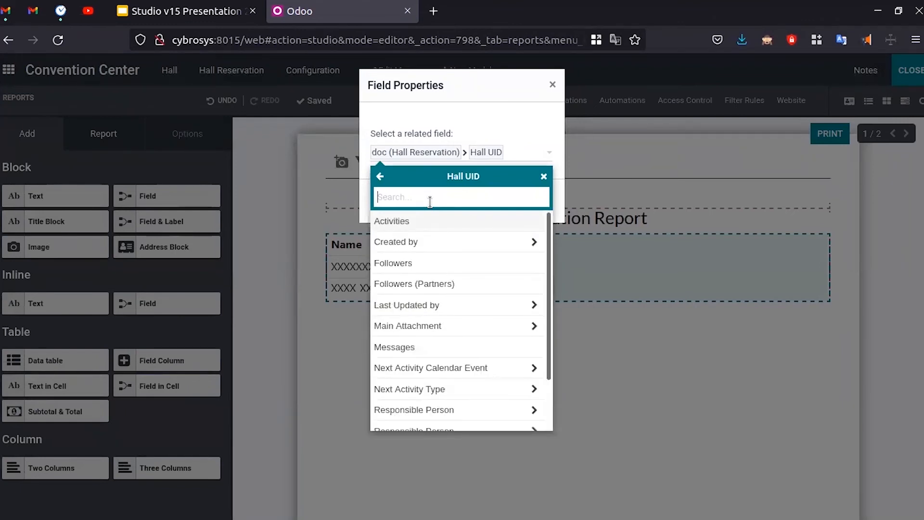
pyautogui.scroll(-2, 462, 298)
pyautogui.scroll(2, 460, 289)
pyautogui.click(444, 241)
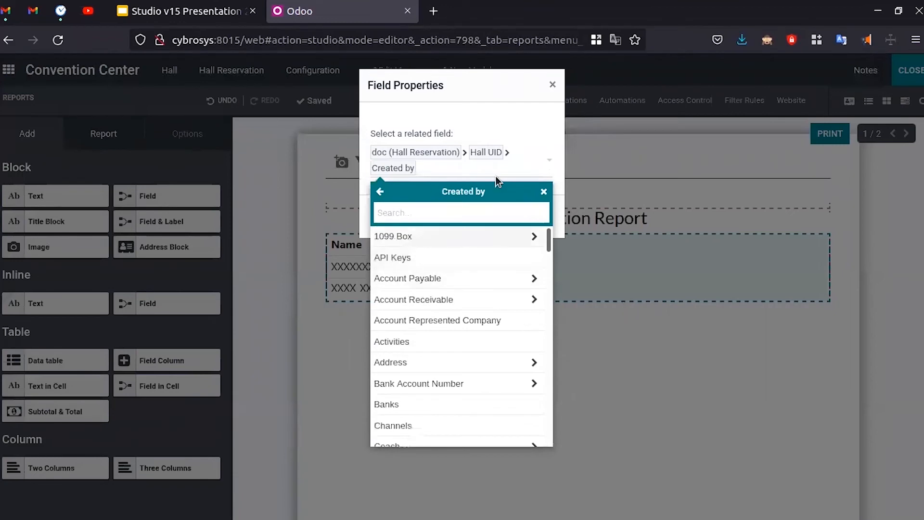
pyautogui.click(496, 124)
pyautogui.click(404, 218)
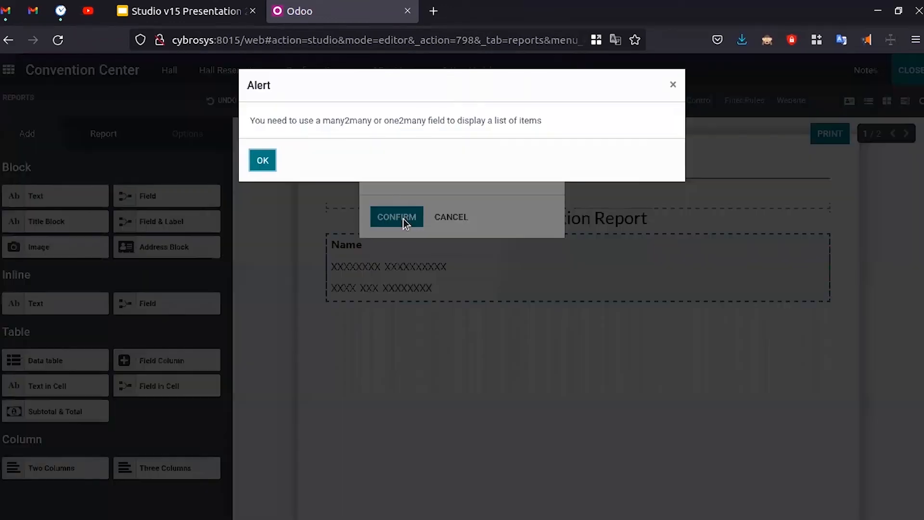
pyautogui.press('Return')
pyautogui.click(449, 166)
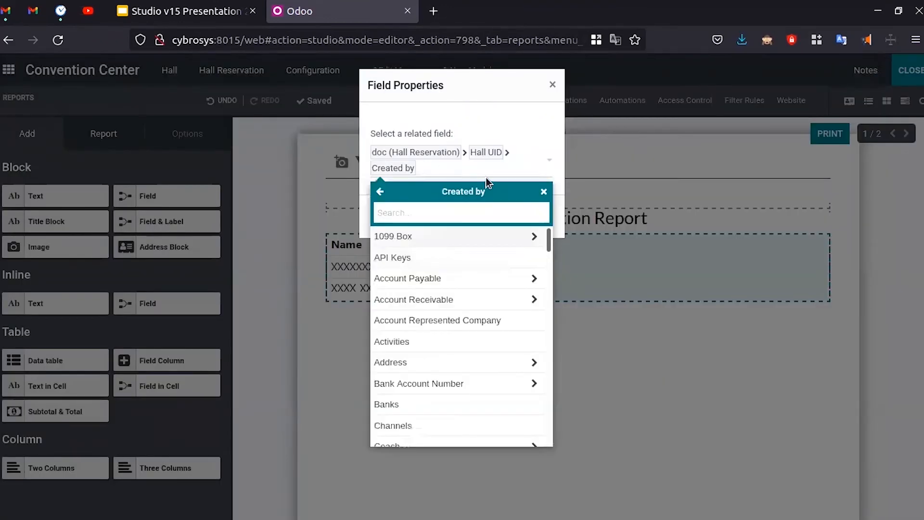
pyautogui.click(543, 192)
pyautogui.click(419, 169)
pyautogui.click(553, 85)
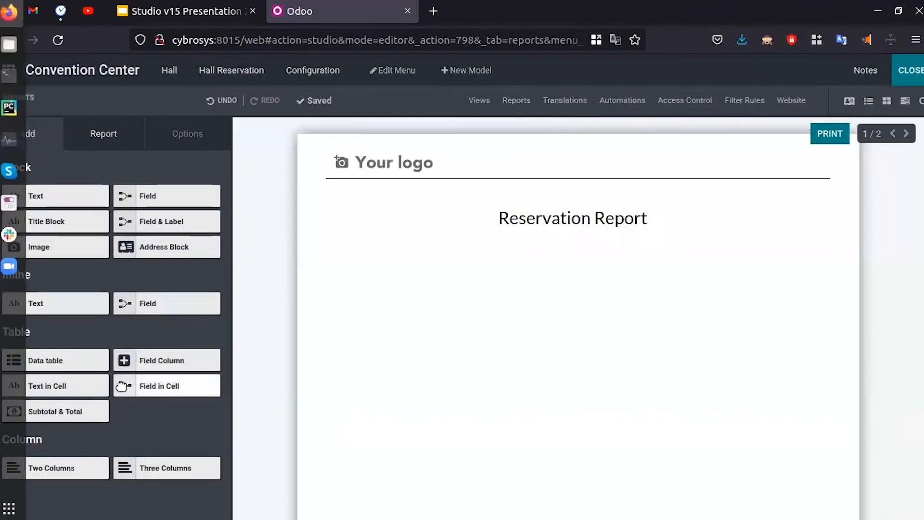
# - Add a second data table and route it through Hall UID to Followers (Partners)
pyautogui.moveTo(59, 360); pyautogui.dragTo(515, 281)
pyautogui.click(400, 198)
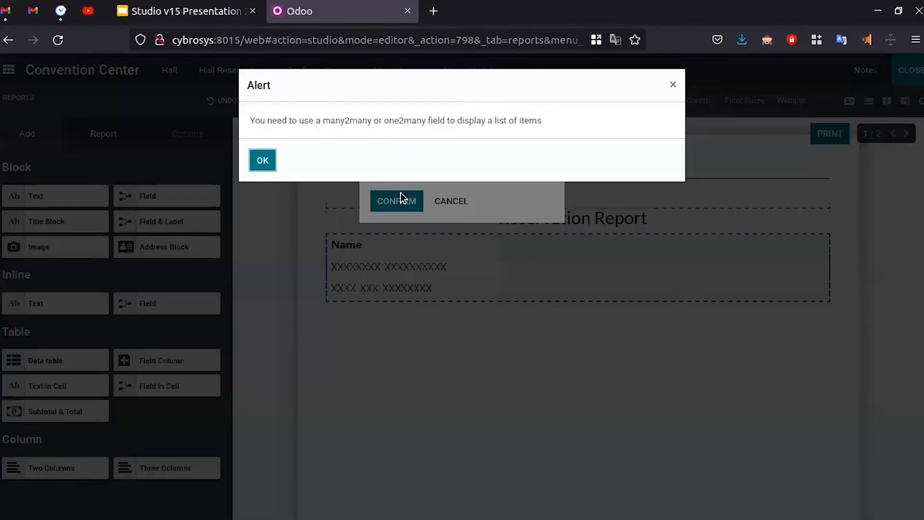
pyautogui.click(269, 166)
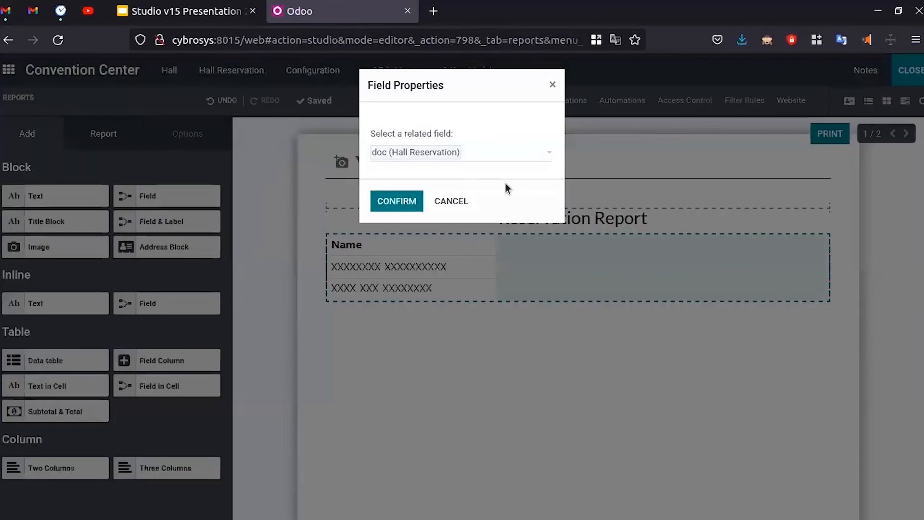
pyautogui.click(501, 158)
pyautogui.write('hall')
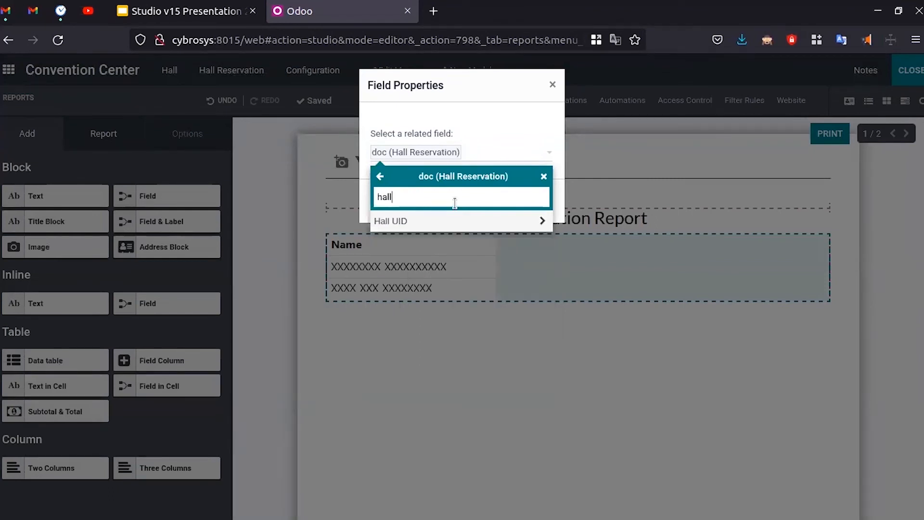
pyautogui.click(438, 227)
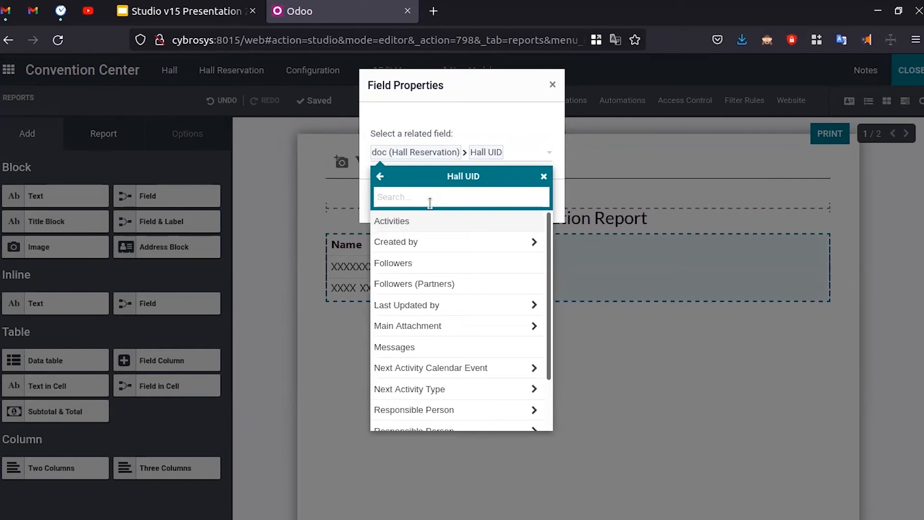
pyautogui.write('part')
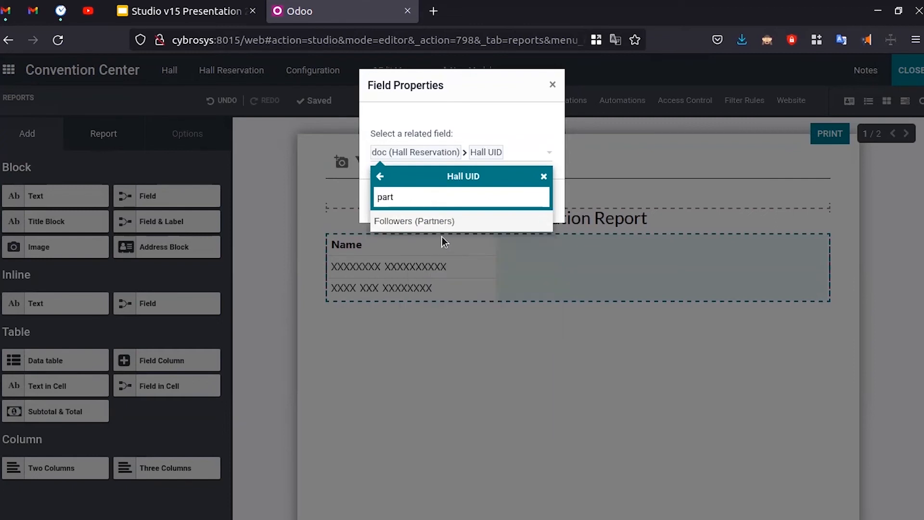
pyautogui.click(441, 221)
pyautogui.click(472, 168)
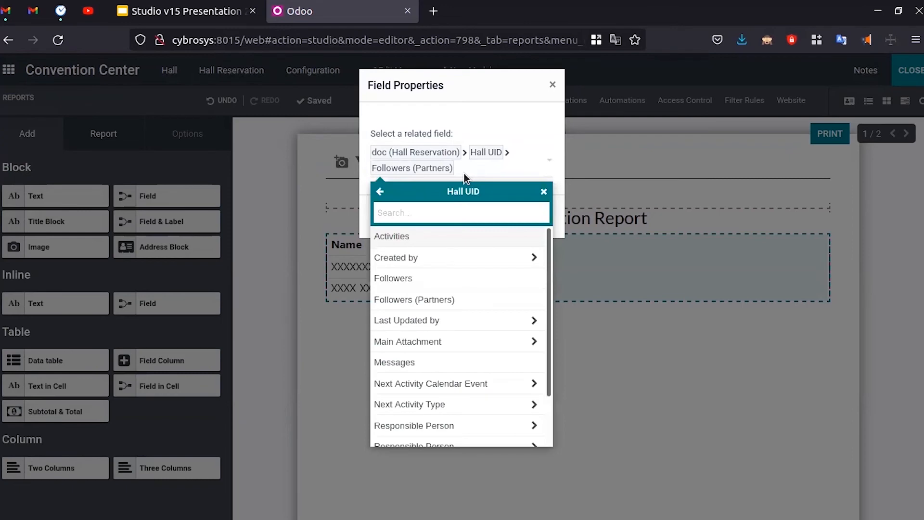
pyautogui.click(544, 191)
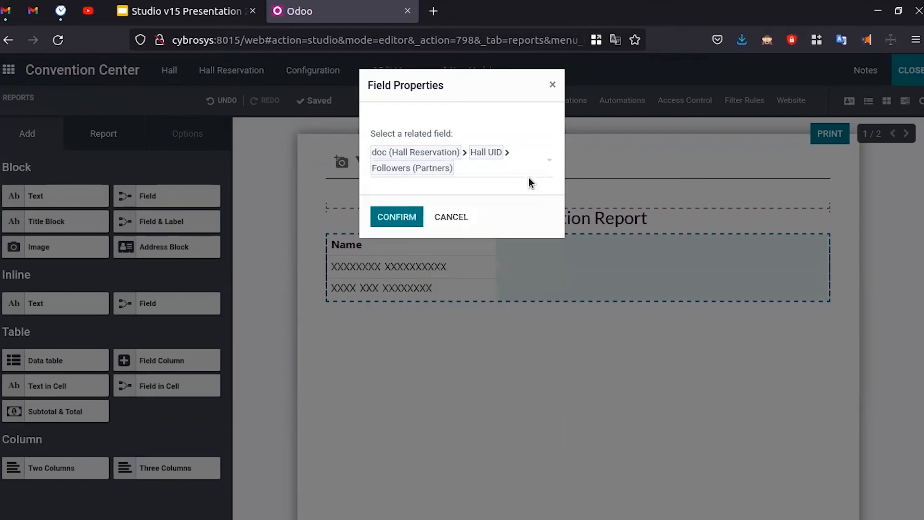
pyautogui.click(553, 85)
# - Add a fresh data table, select Hall UID > Followers (Partners), and confirm it
pyautogui.moveTo(29, 356); pyautogui.dragTo(457, 270)
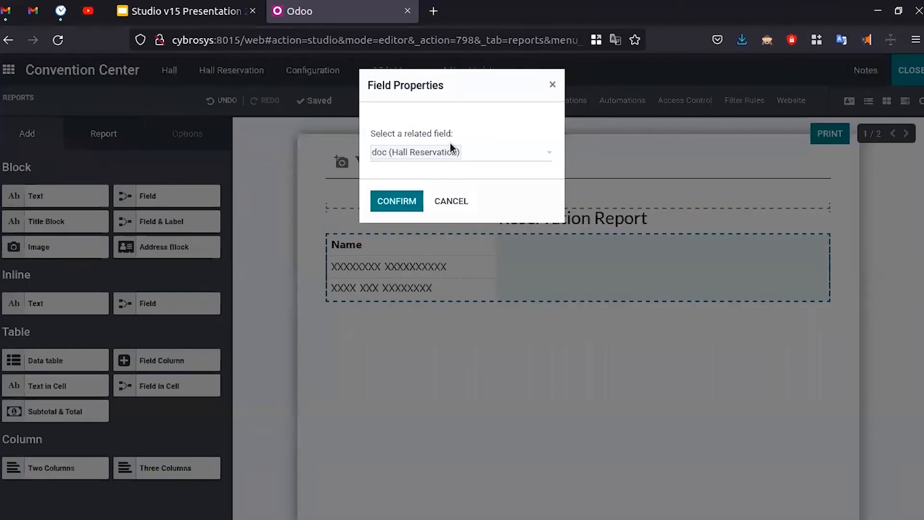
pyautogui.click(493, 152)
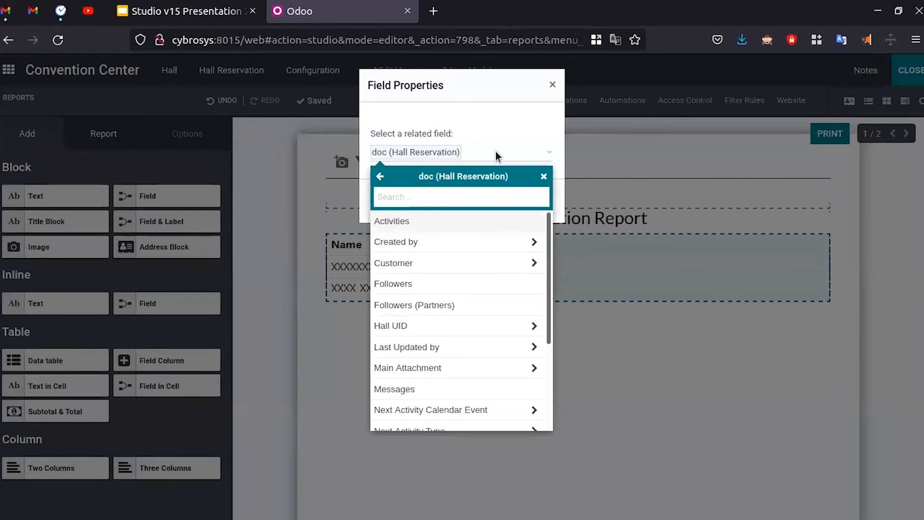
pyautogui.write('hall')
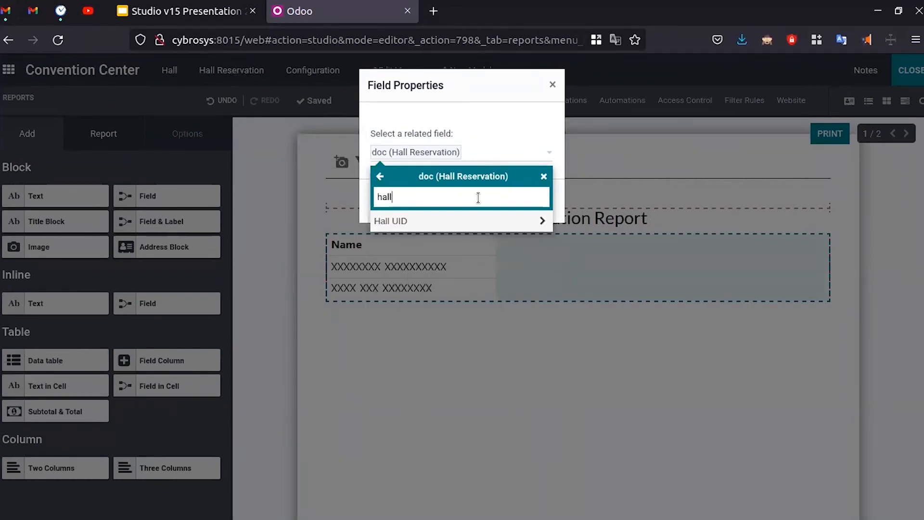
pyautogui.click(450, 221)
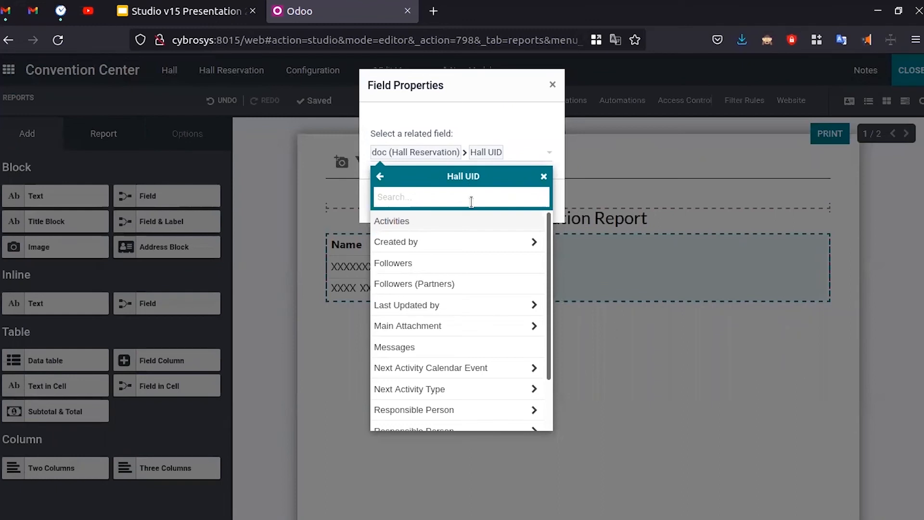
pyautogui.write('cust')
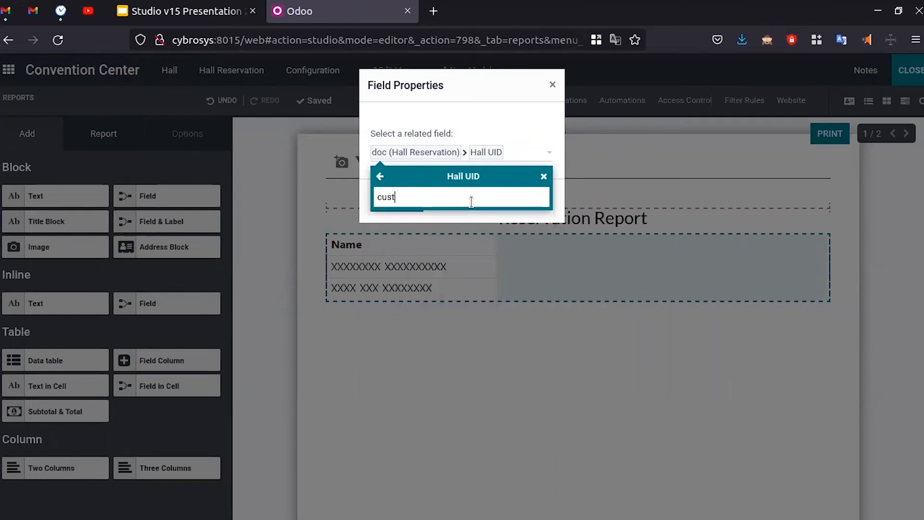
pyautogui.press('BackSpace')
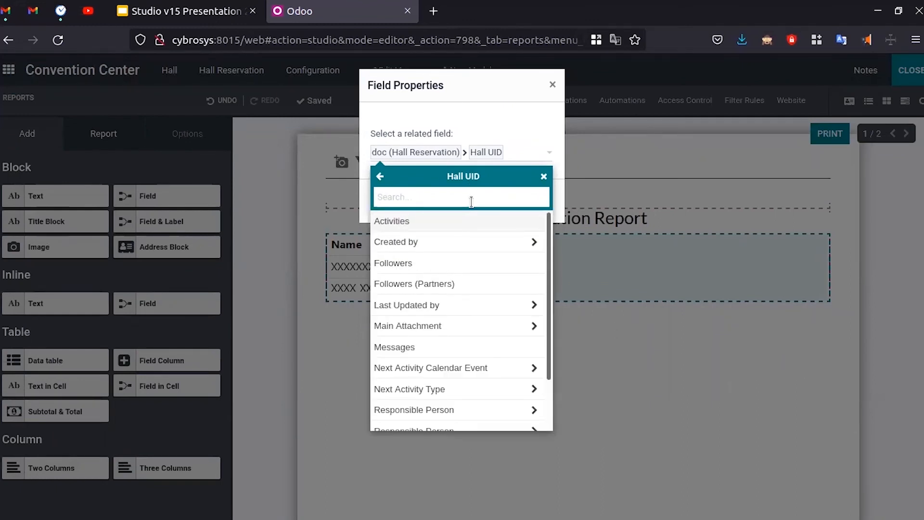
pyautogui.scroll(-2, 490, 256)
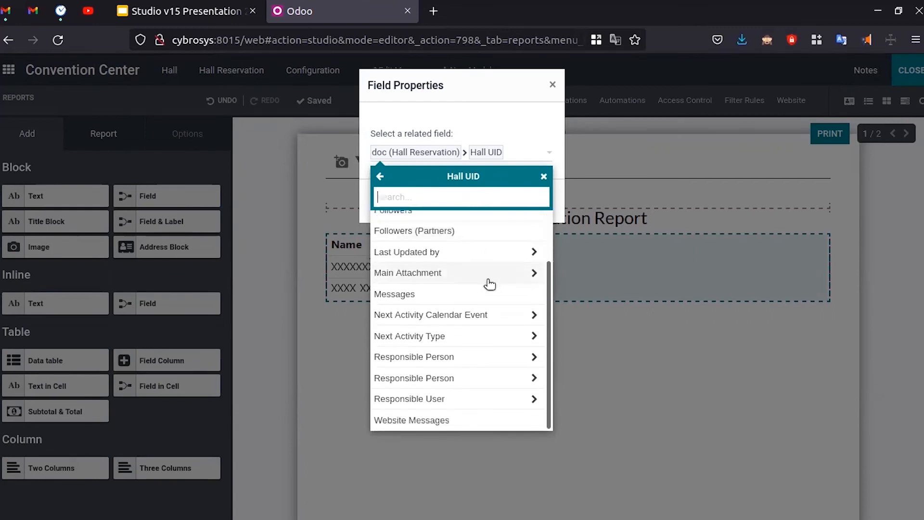
pyautogui.scroll(2, 478, 315)
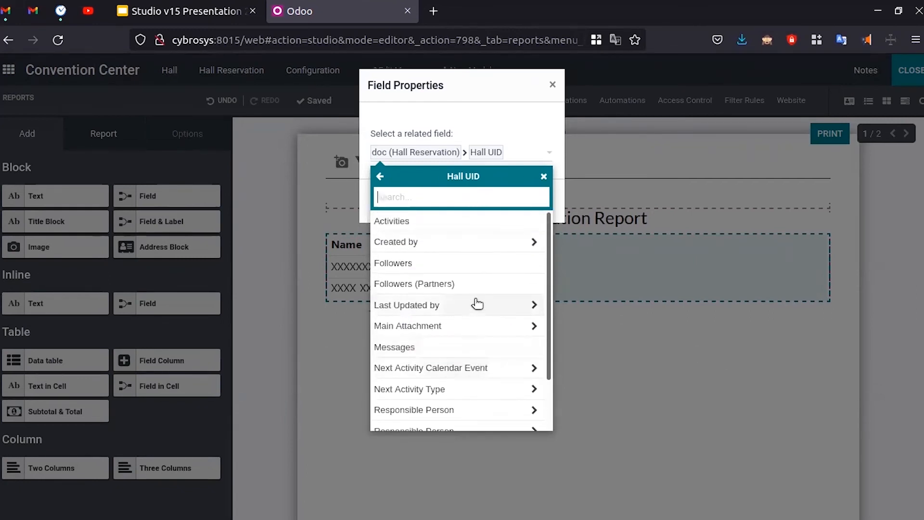
pyautogui.click(448, 283)
pyautogui.click(398, 217)
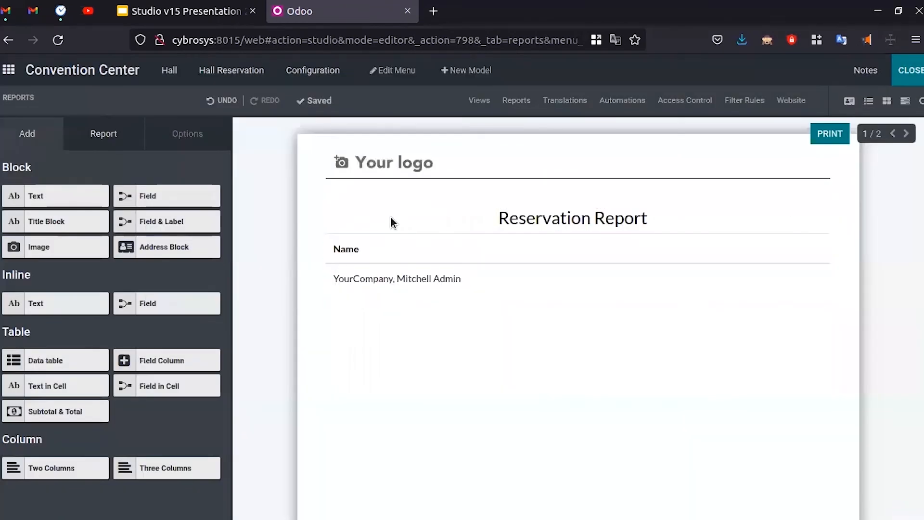
pyautogui.click(399, 279)
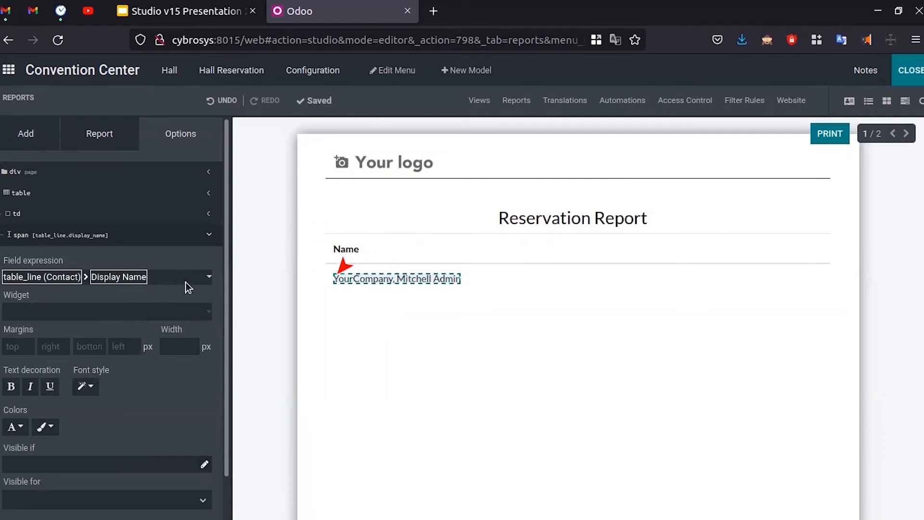
pyautogui.click(209, 278)
pyautogui.scroll(-15, 56, 470)
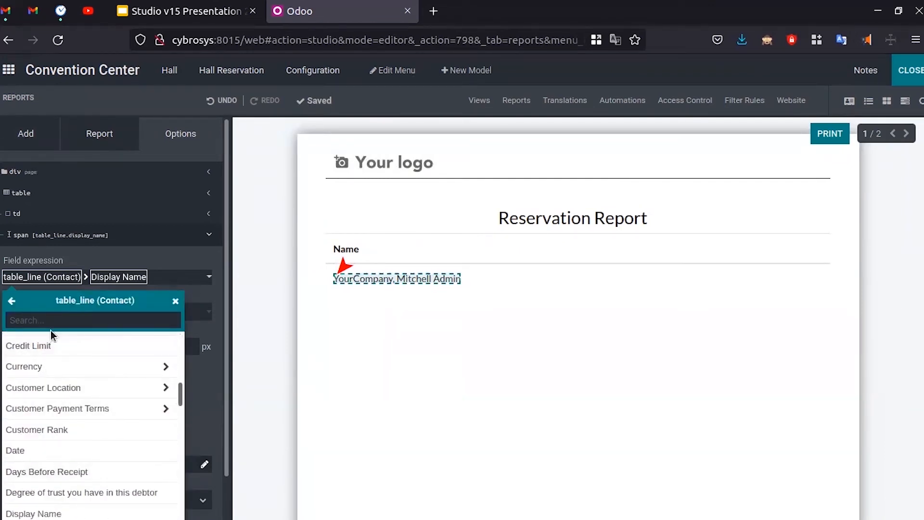
pyautogui.click(54, 317)
pyautogui.write('cust')
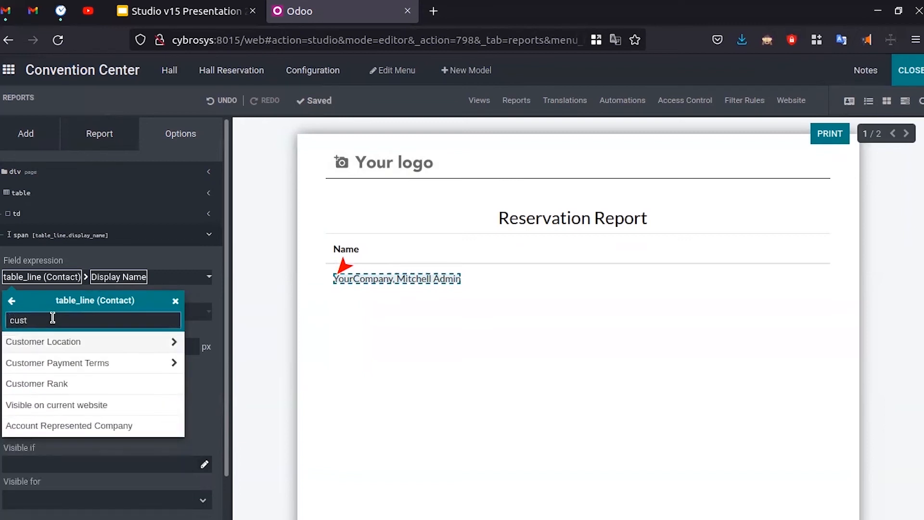
pyautogui.press('BackSpace')
pyautogui.press('BackSpace')
pyautogui.press('BackSpace')
pyautogui.press('BackSpace')
pyautogui.click(68, 130)
pyautogui.click(27, 135)
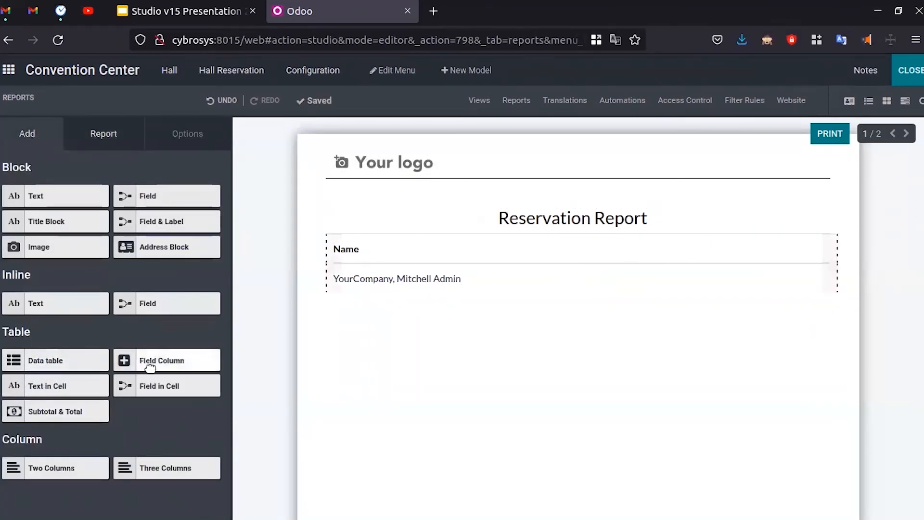
# - Drop a field column into the report table; confirming without a field is rejected
pyautogui.moveTo(160, 360); pyautogui.dragTo(818, 270)
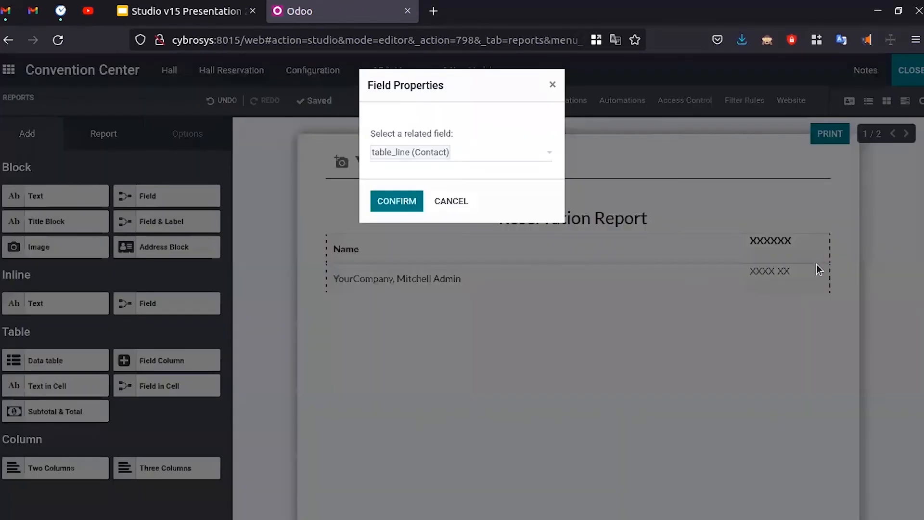
pyautogui.click(479, 154)
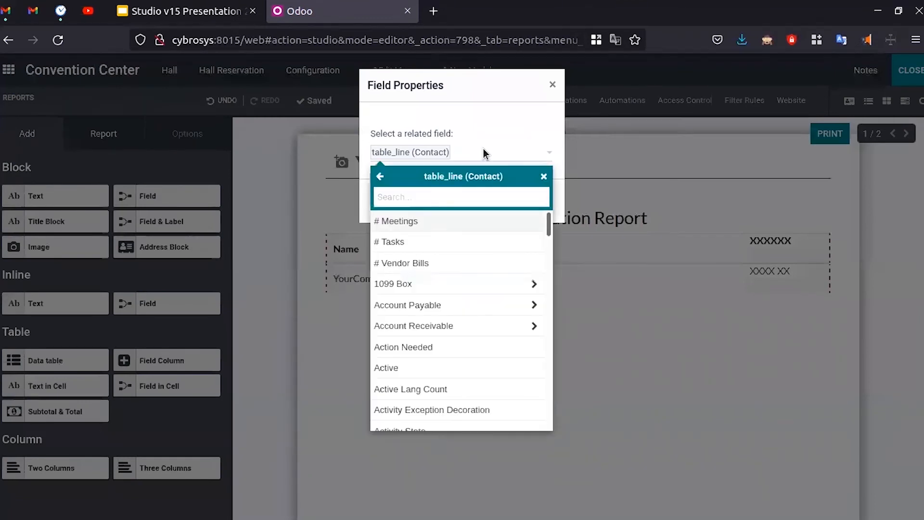
pyautogui.click(479, 138)
pyautogui.click(410, 197)
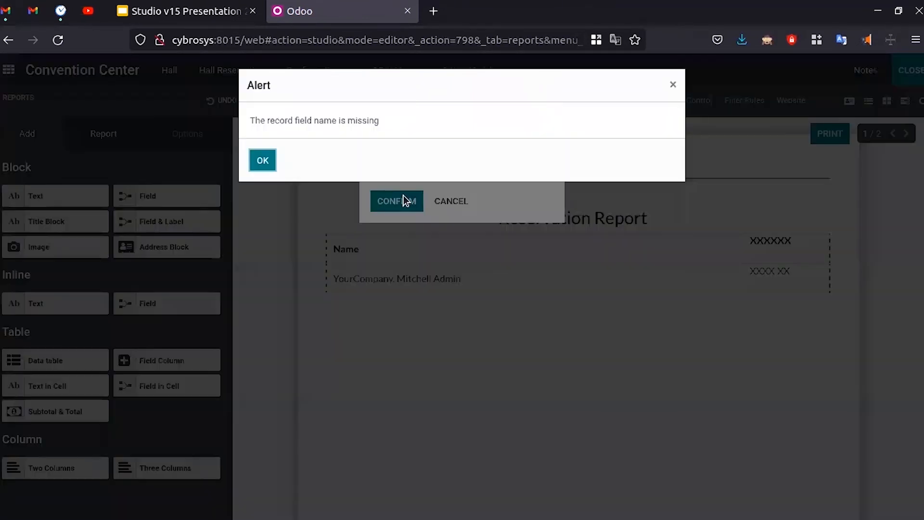
pyautogui.click(260, 160)
# - Search the contact fields for 'nam', pick Name for the column, and confirm
pyautogui.click(483, 159)
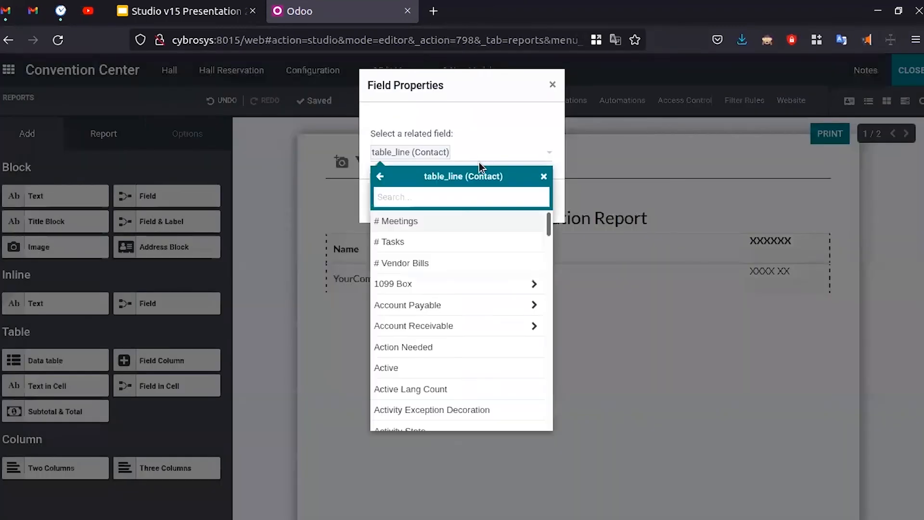
pyautogui.scroll(-5, 440, 352)
pyautogui.scroll(5, 440, 347)
pyautogui.scroll(-7, 443, 349)
pyautogui.scroll(-5, 443, 349)
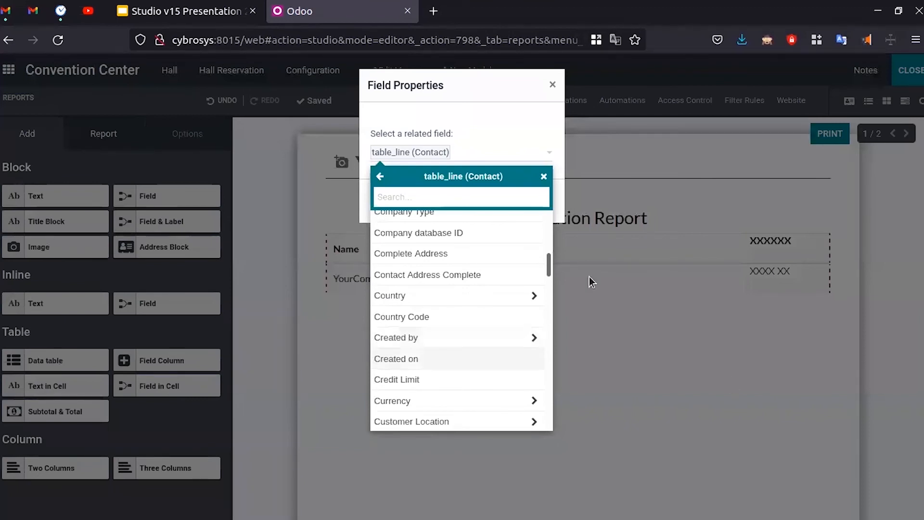
pyautogui.write('nam')
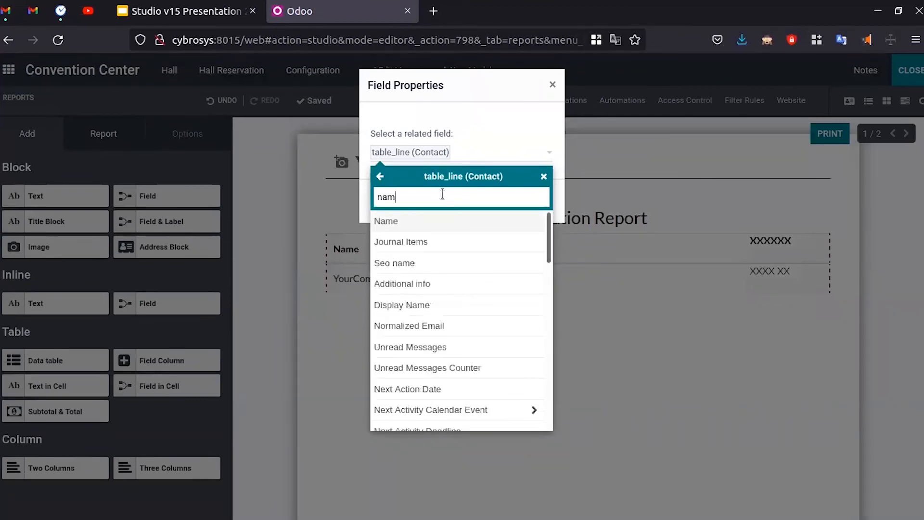
pyautogui.click(448, 225)
pyautogui.click(389, 203)
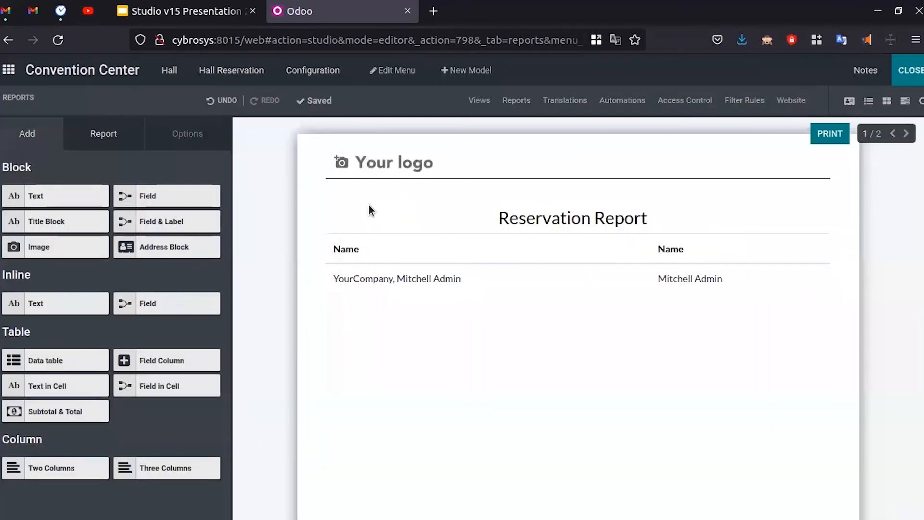
pyautogui.moveTo(46, 464); pyautogui.dragTo(43, 462)
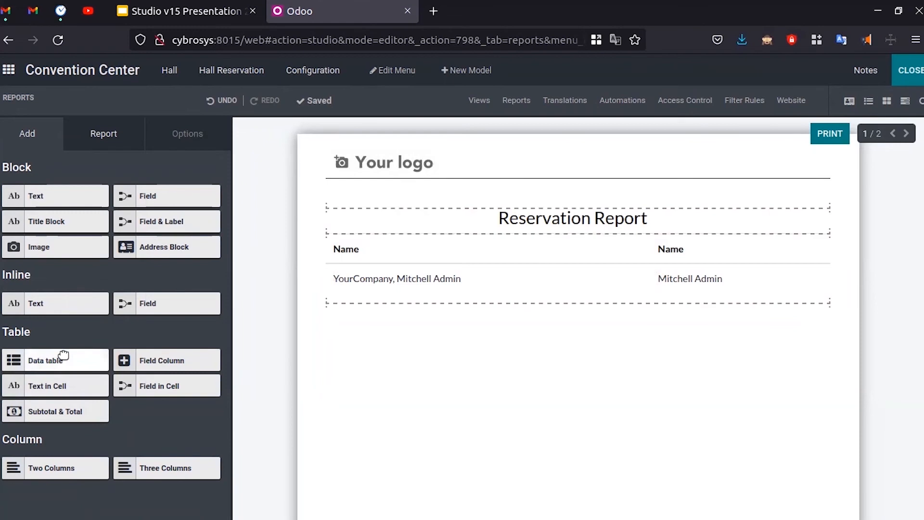
# - Drop a field column at the table's right edge; confirming without a field is rejected
pyautogui.moveTo(177, 359); pyautogui.dragTo(796, 259)
pyautogui.click(464, 157)
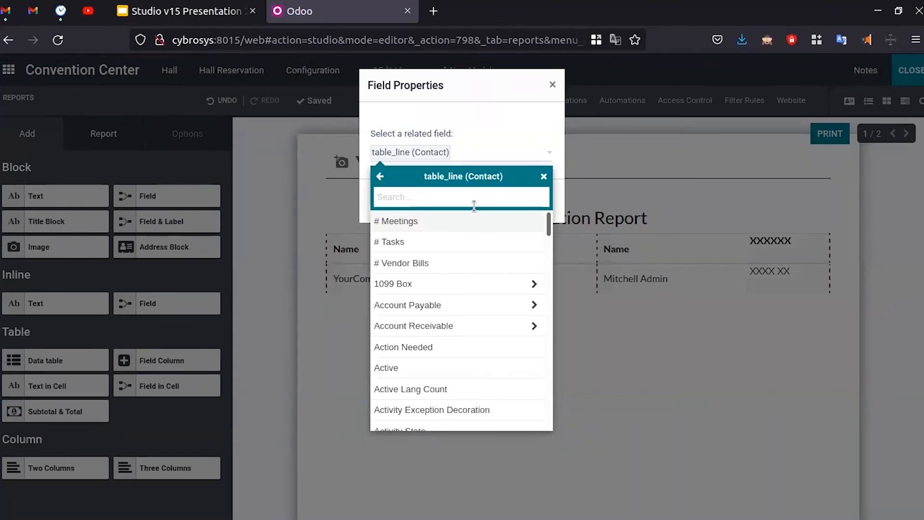
pyautogui.write('date')
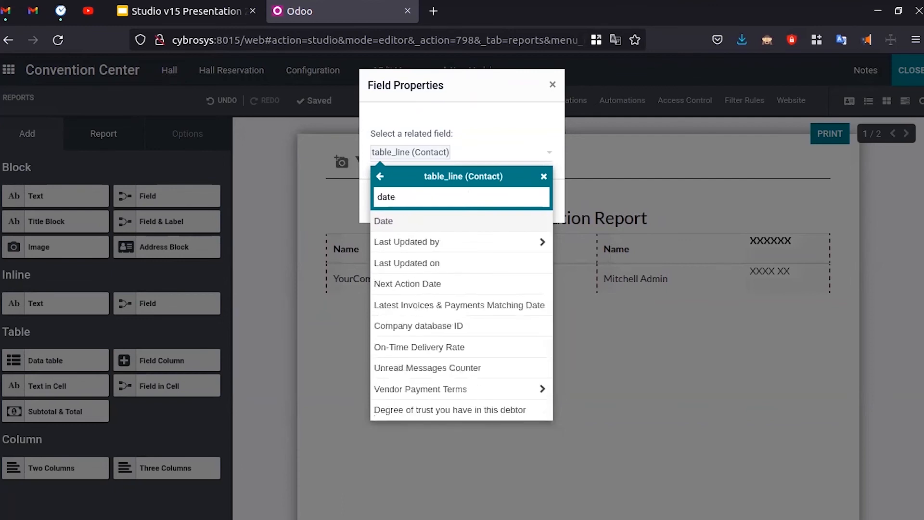
pyautogui.press('Escape')
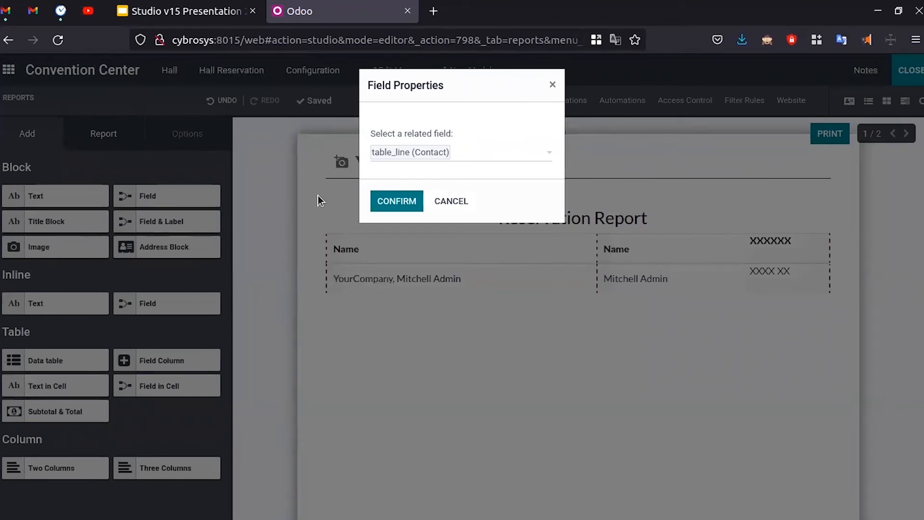
pyautogui.click(392, 202)
pyautogui.click(673, 84)
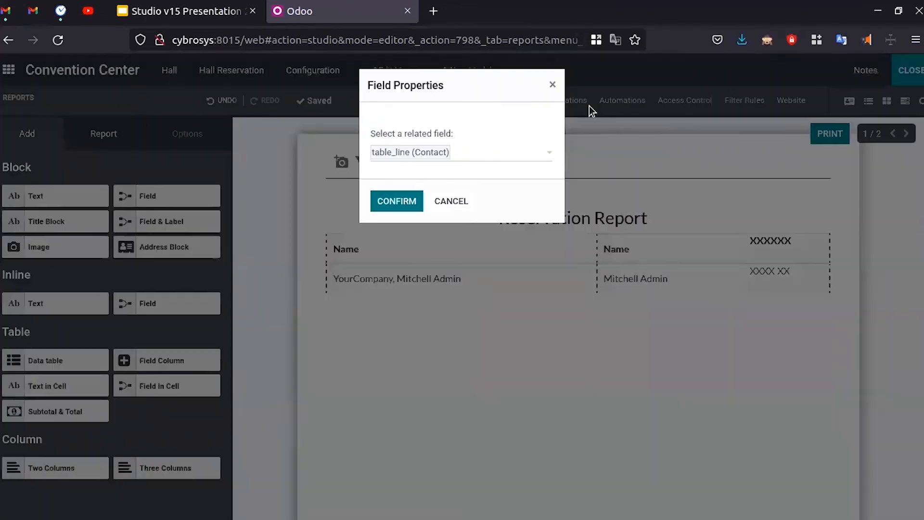
# - Choose the contact's Date field for the column, confirm it, and exit Studio
pyautogui.click(478, 151)
pyautogui.write('date')
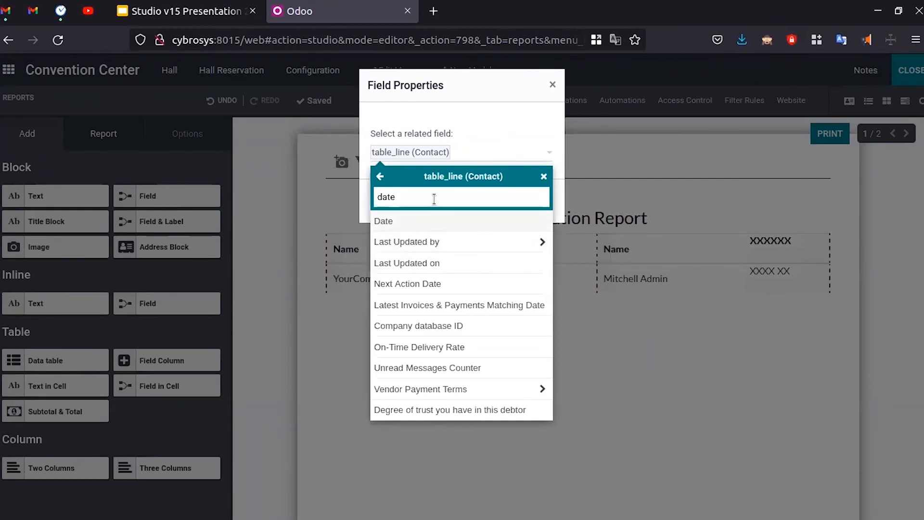
pyautogui.press('BackSpace')
pyautogui.press('BackSpace')
pyautogui.click(417, 222)
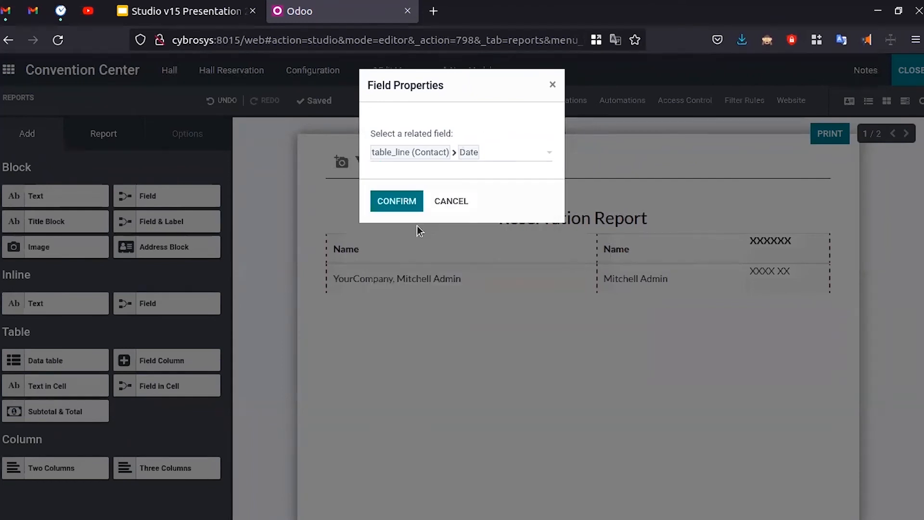
pyautogui.click(398, 203)
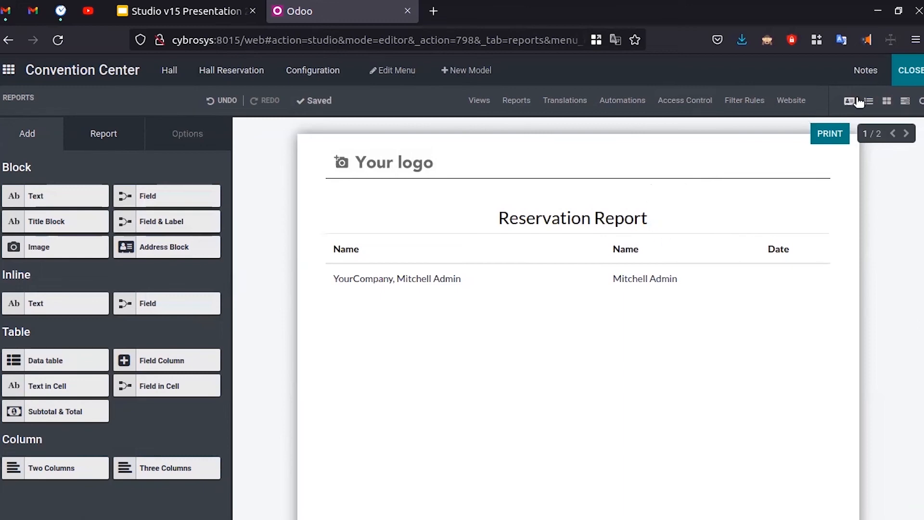
pyautogui.click(909, 72)
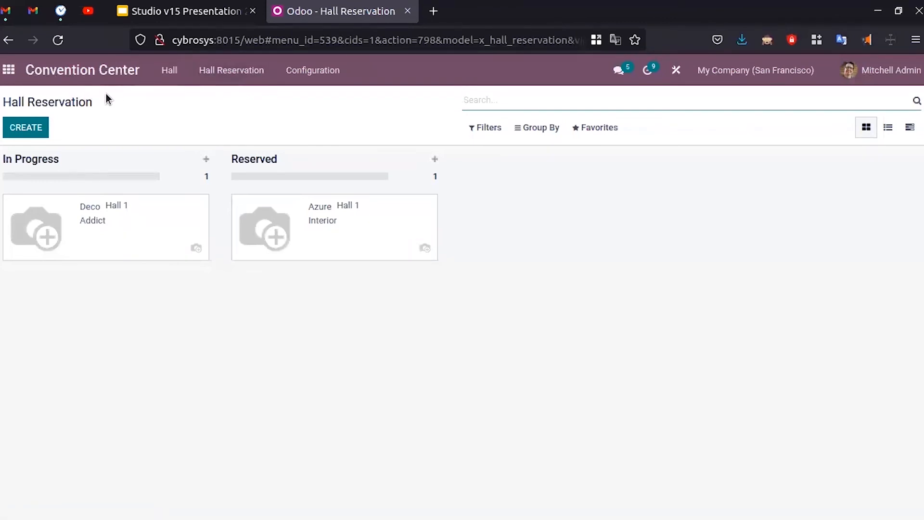
# - Return to the home menu and go to the Sales app
pyautogui.click(9, 73)
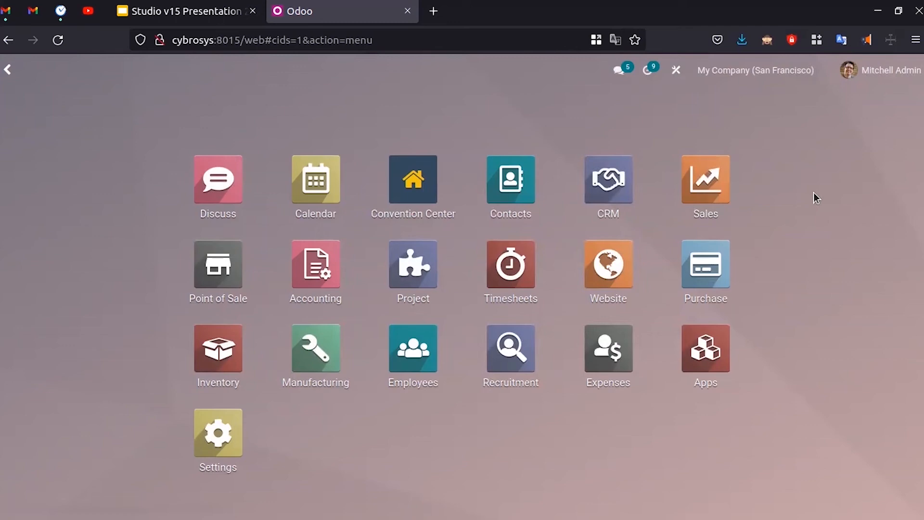
pyautogui.click(712, 166)
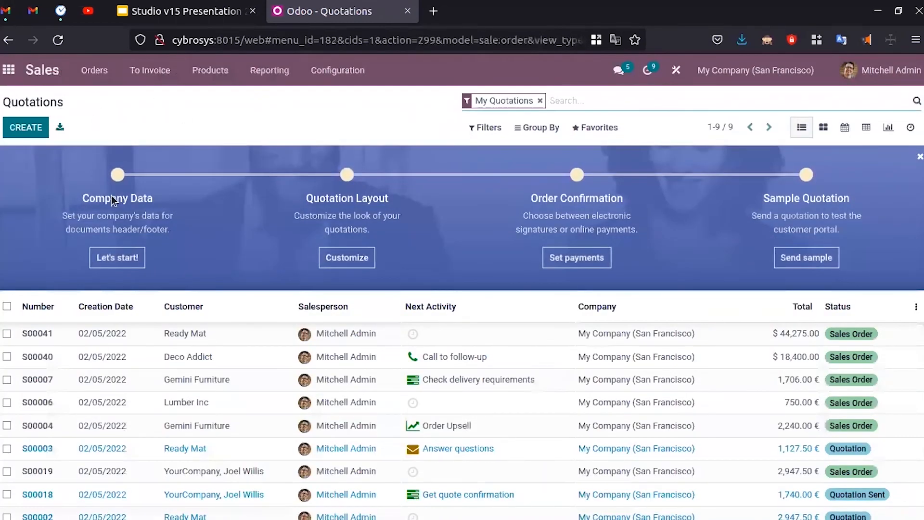
# - Open quotation S00041 for Ready Mat and start customising its form in Studio
pyautogui.click(216, 336)
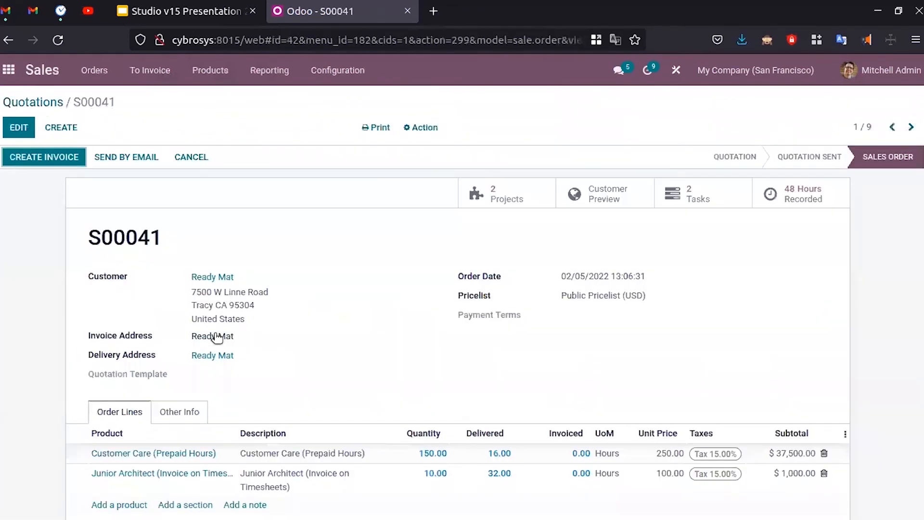
pyautogui.scroll(-3, 376, 223)
pyautogui.scroll(3, 378, 225)
pyautogui.scroll(-3, 429, 327)
pyautogui.click(677, 71)
# - Select the order status bar, then close the Status field's properties
pyautogui.scroll(-3, 485, 237)
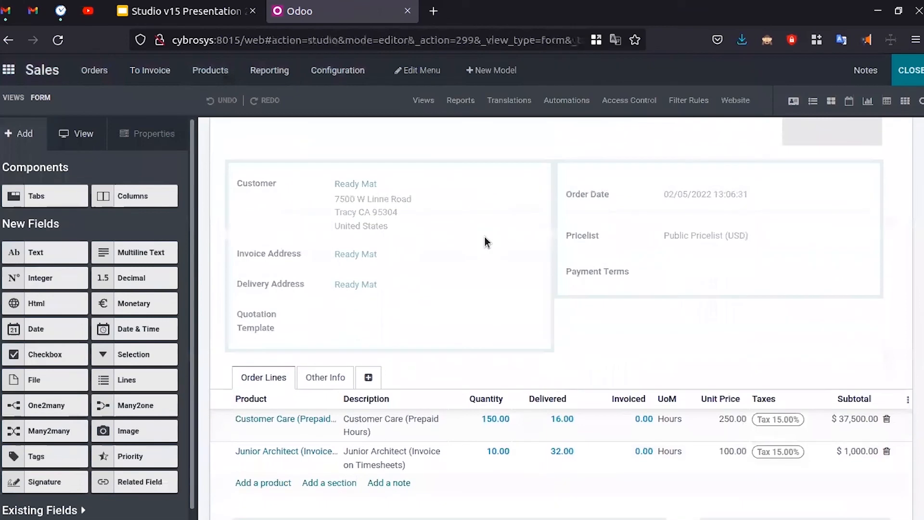
pyautogui.scroll(2, 487, 309)
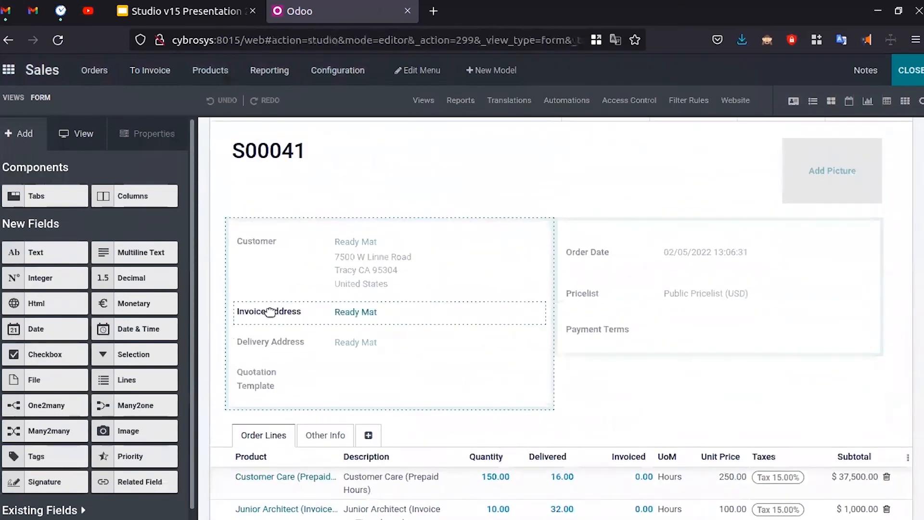
pyautogui.scroll(2, 512, 310)
pyautogui.scroll(-3, 512, 311)
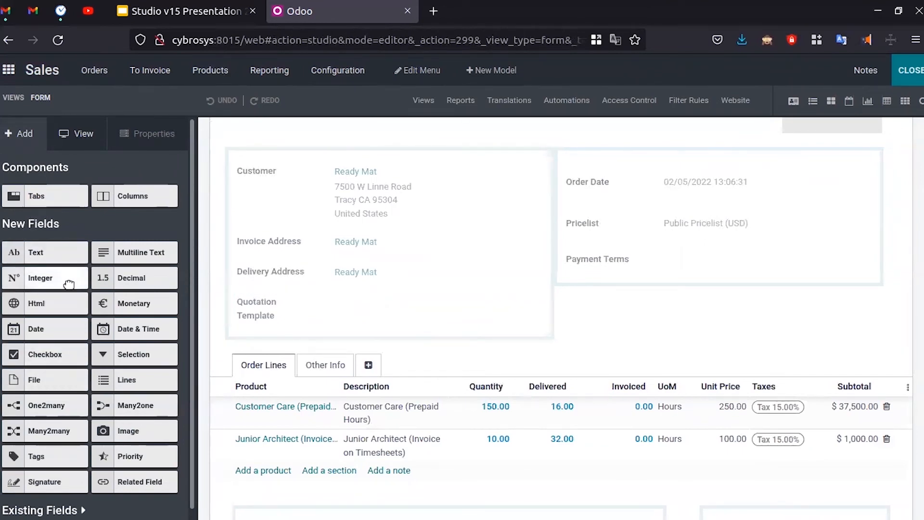
pyautogui.scroll(-3, 322, 298)
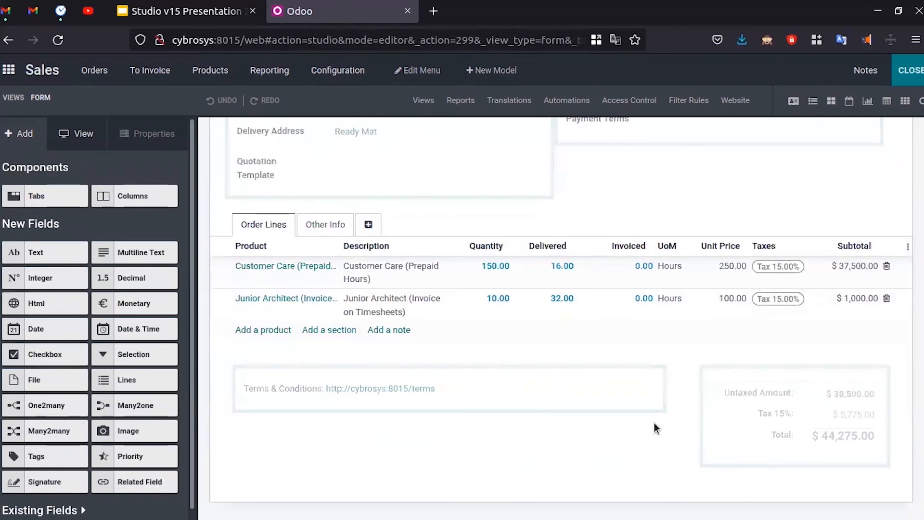
pyautogui.scroll(6, 647, 406)
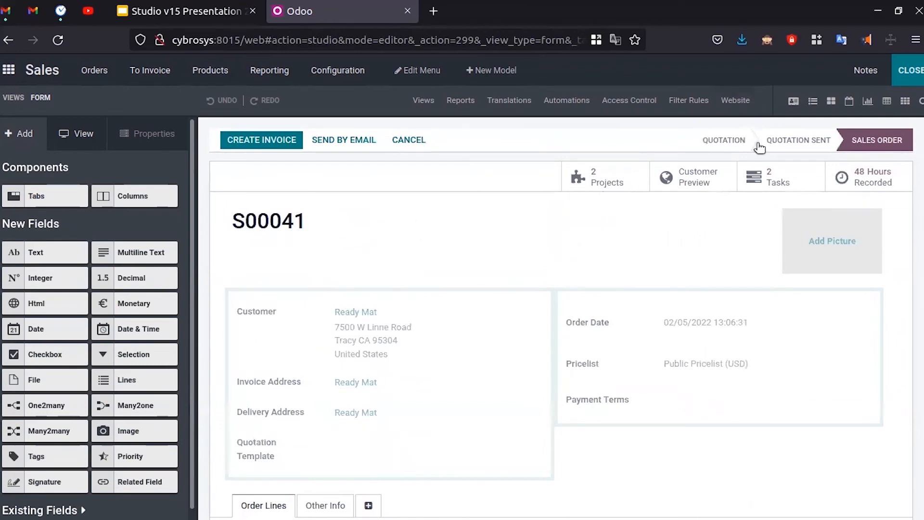
pyautogui.click(738, 140)
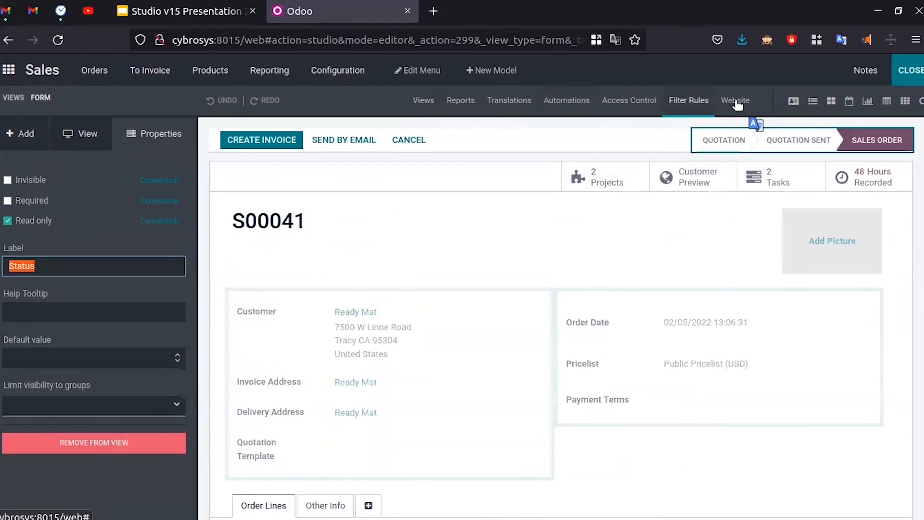
pyautogui.click(799, 105)
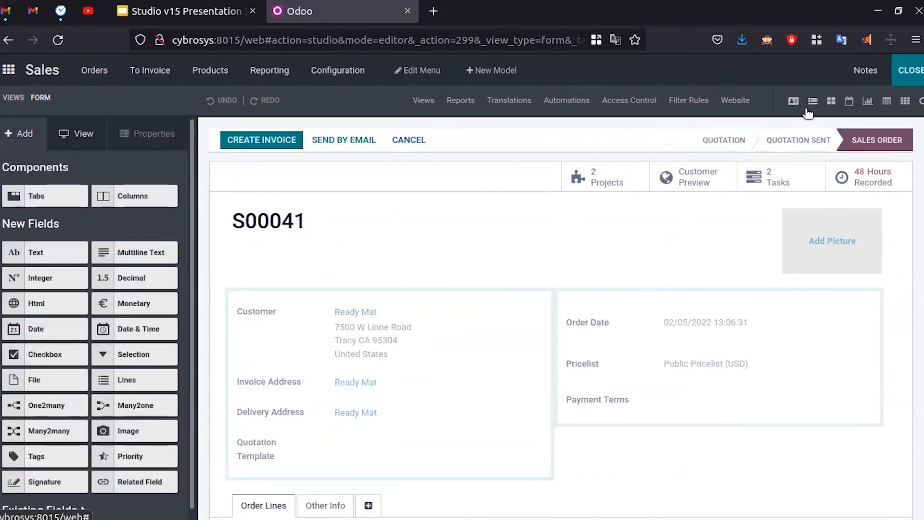
# - Switch to the sales orders list view, try a text field, and browse Existing Fields
pyautogui.click(814, 103)
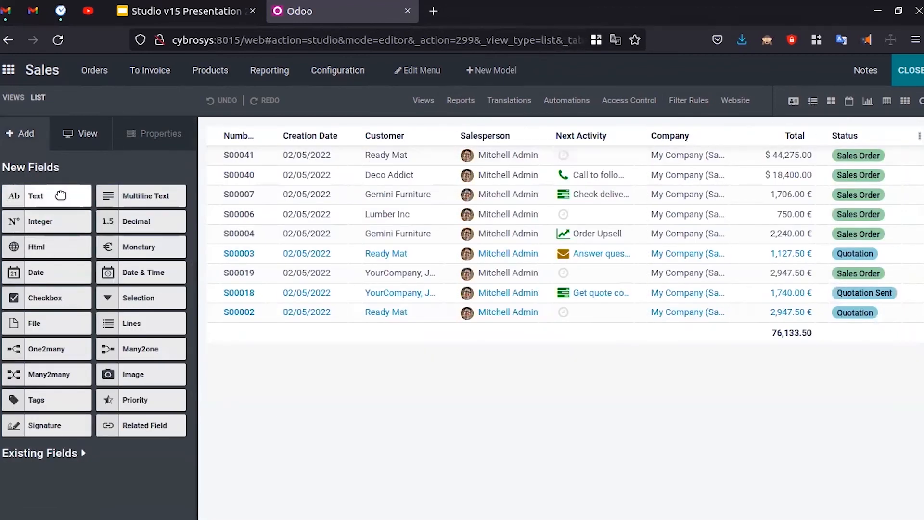
pyautogui.moveTo(55, 199); pyautogui.dragTo(435, 315)
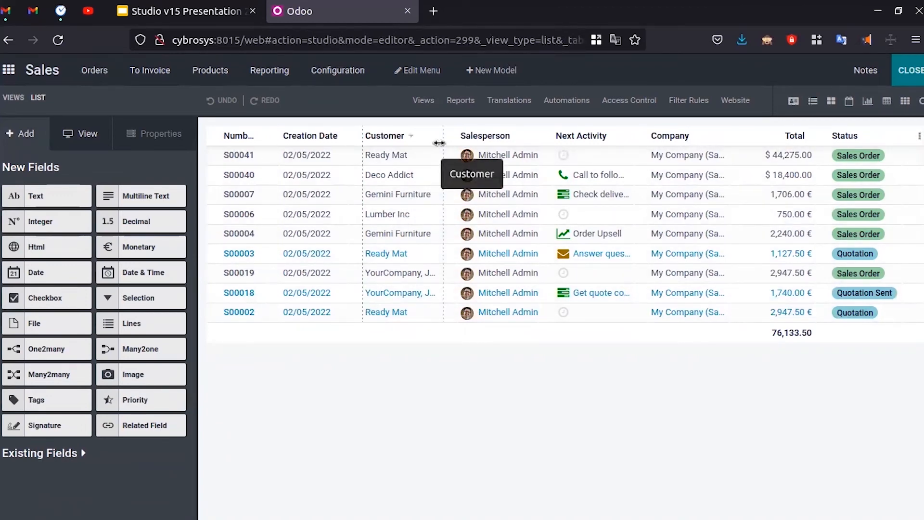
pyautogui.click(55, 457)
pyautogui.scroll(-10, 106, 374)
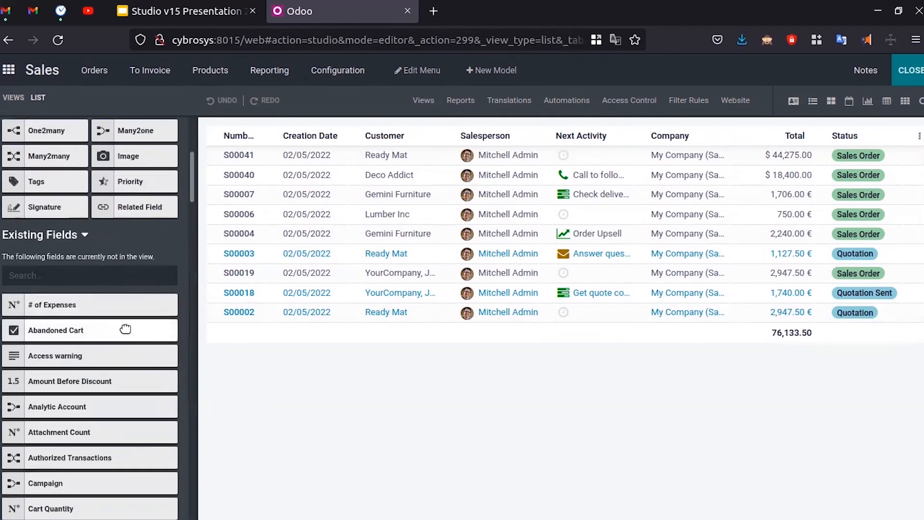
pyautogui.scroll(-4, 106, 374)
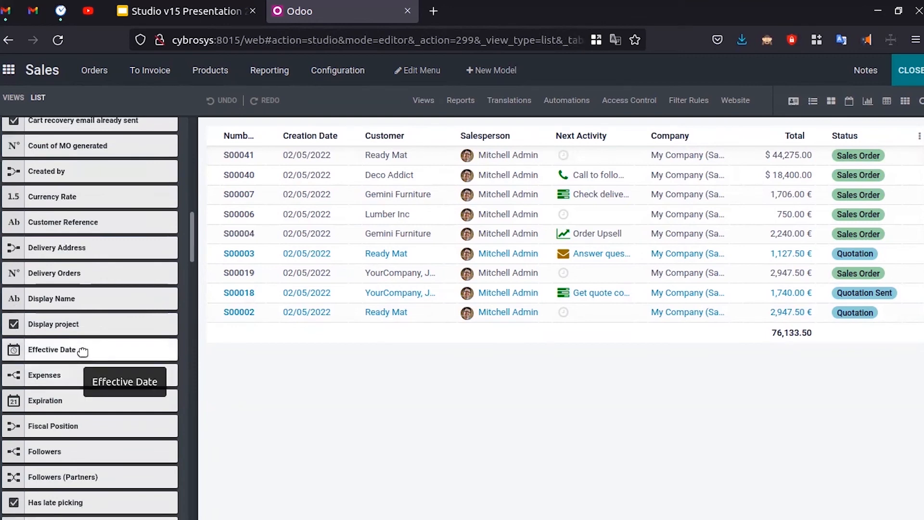
pyautogui.scroll(12, 83, 351)
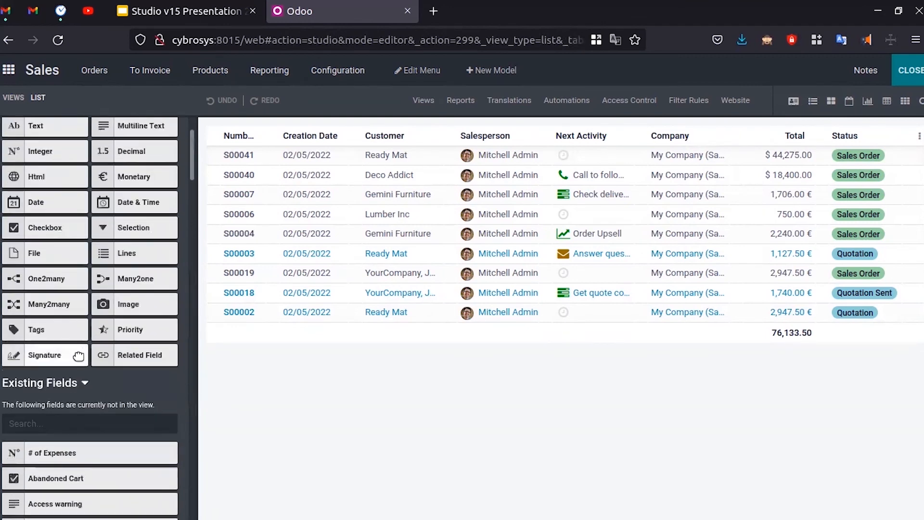
pyautogui.scroll(-1, 100, 395)
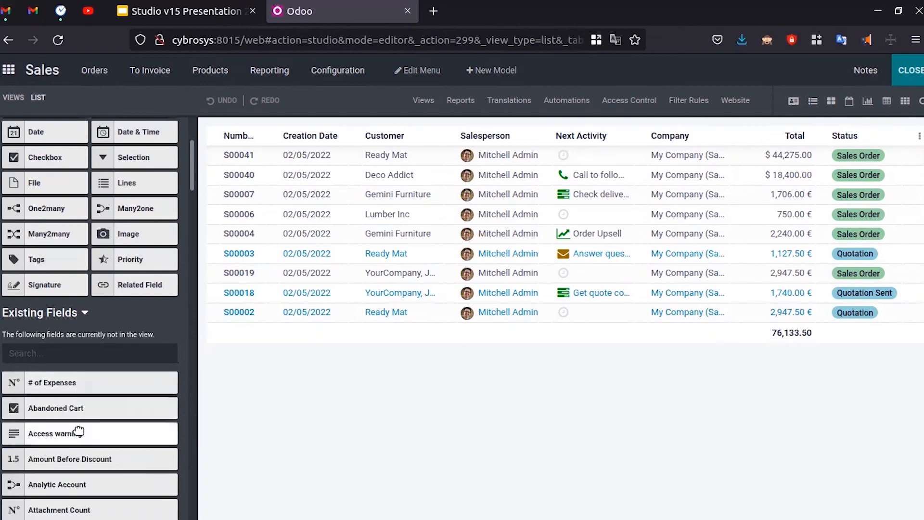
pyautogui.scroll(-2, 79, 417)
pyautogui.scroll(-3, 79, 415)
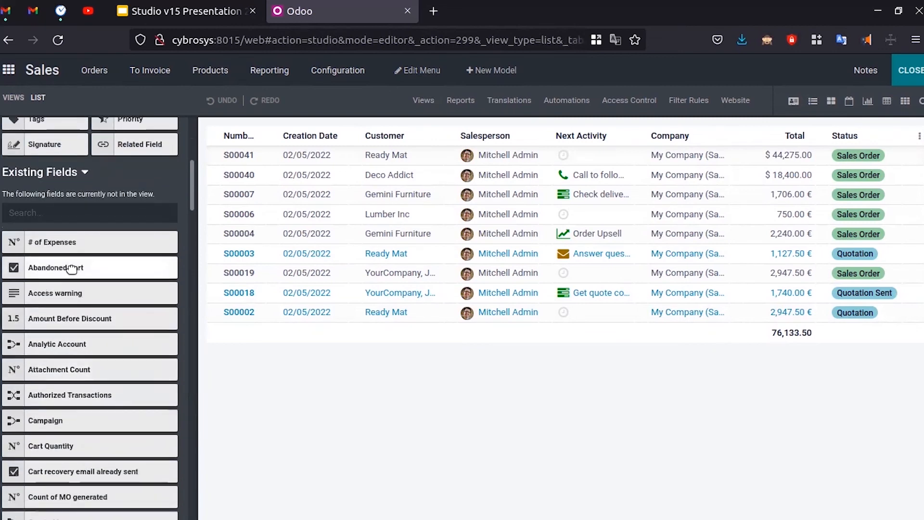
# - Rename the Quotation / Order report's 'Order #' heading to 'Order Number #'
pyautogui.click(465, 106)
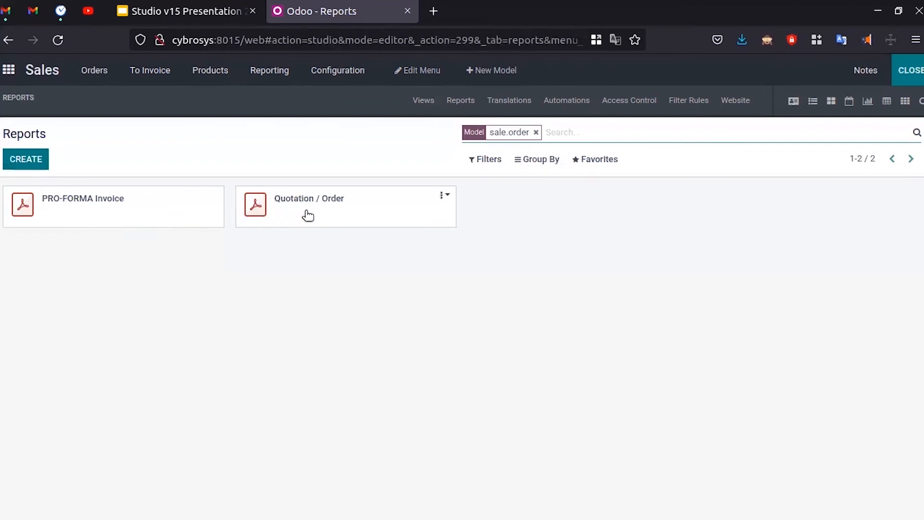
pyautogui.click(326, 216)
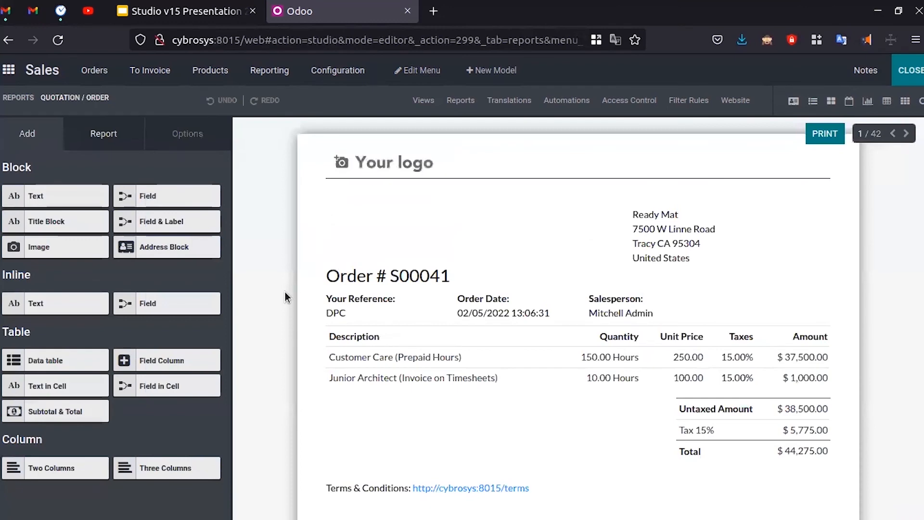
pyautogui.scroll(-7, 267, 269)
pyautogui.scroll(6, 267, 270)
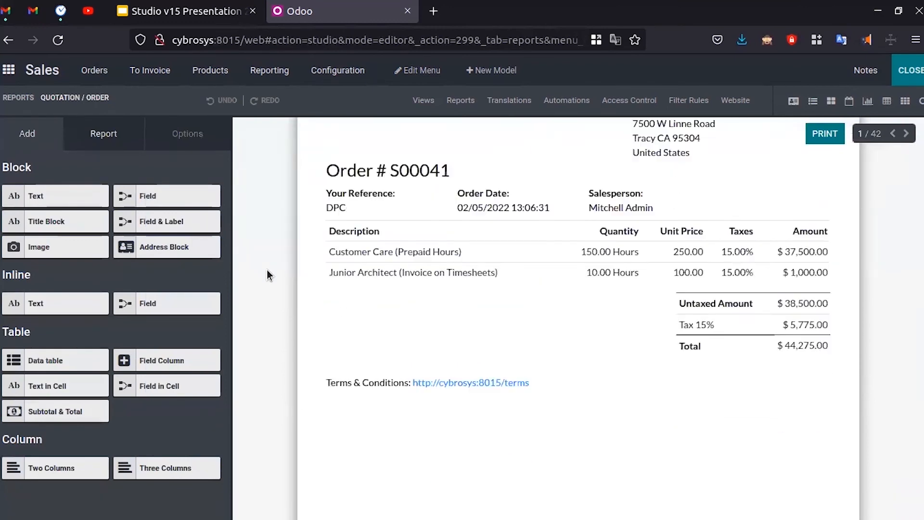
pyautogui.click(389, 203)
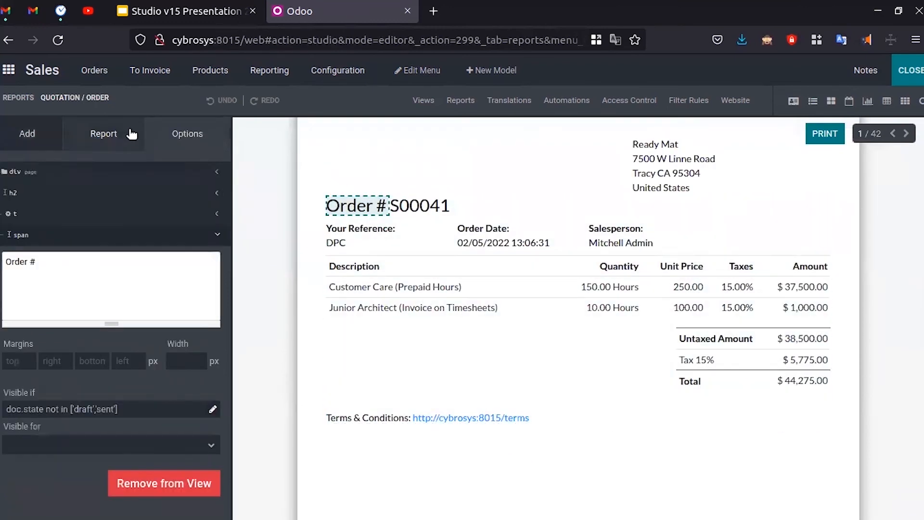
pyautogui.click(359, 266)
pyautogui.click(353, 202)
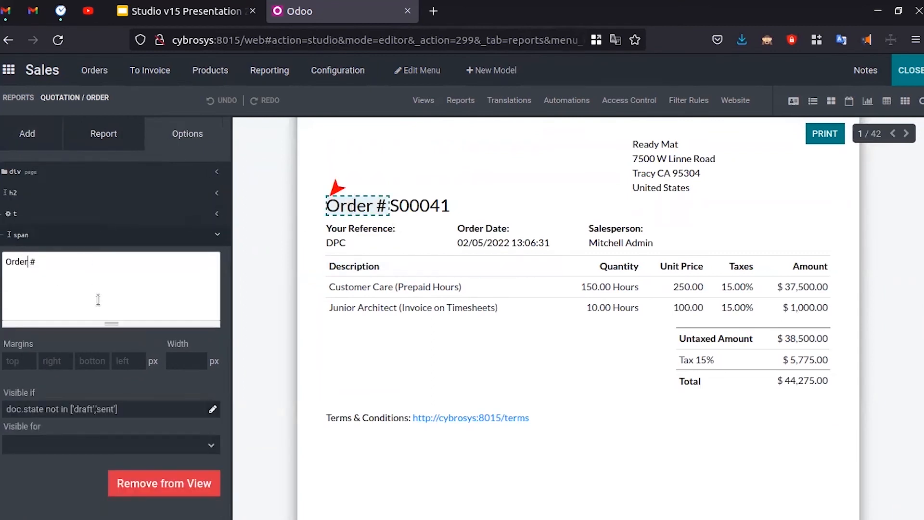
pyautogui.write('Number')
pyautogui.click(262, 336)
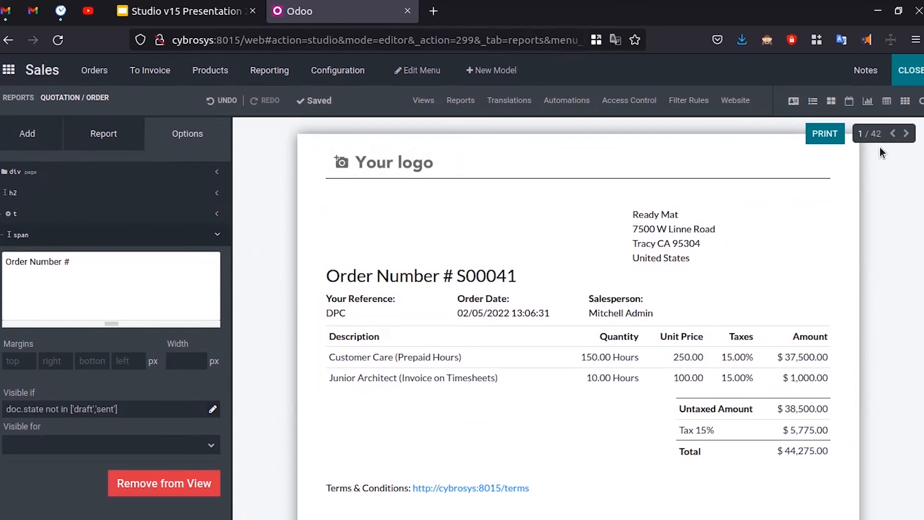
# - Preview the report for orders S00040, S00039 and S00038, then show the translations list
pyautogui.click(907, 134)
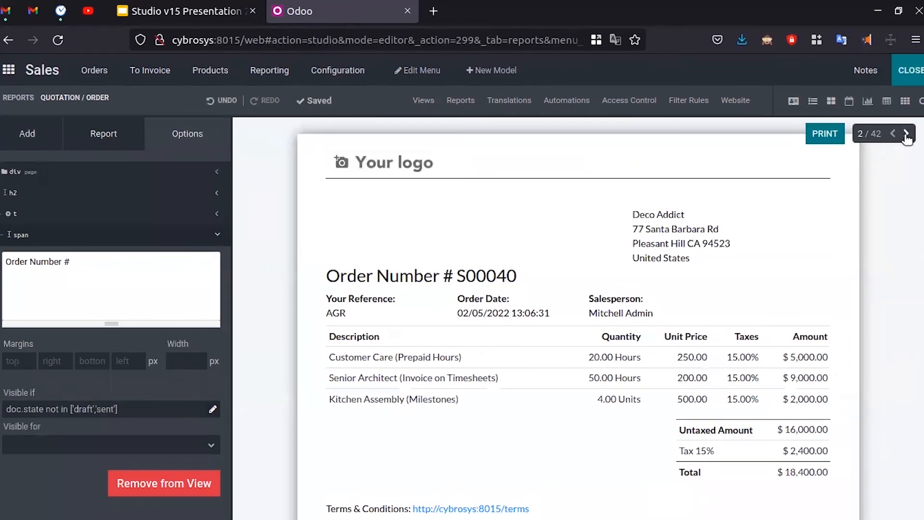
pyautogui.click(907, 134)
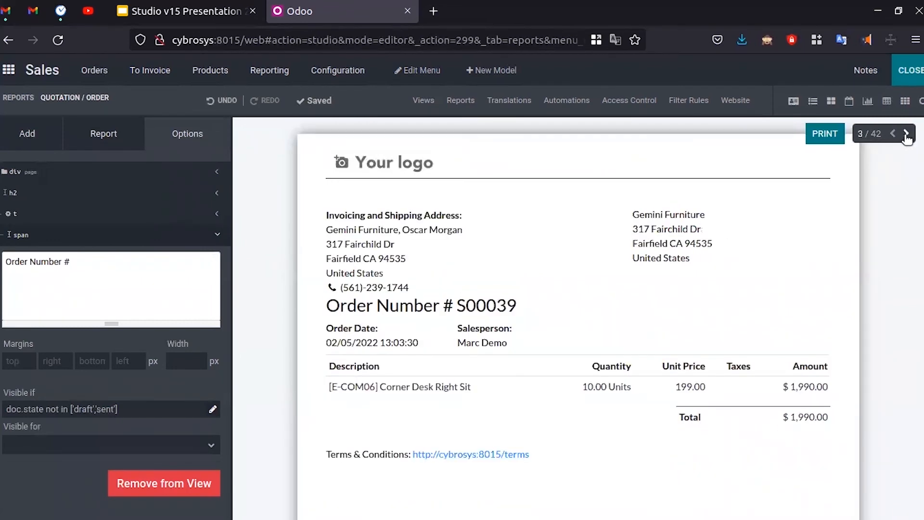
pyautogui.click(907, 135)
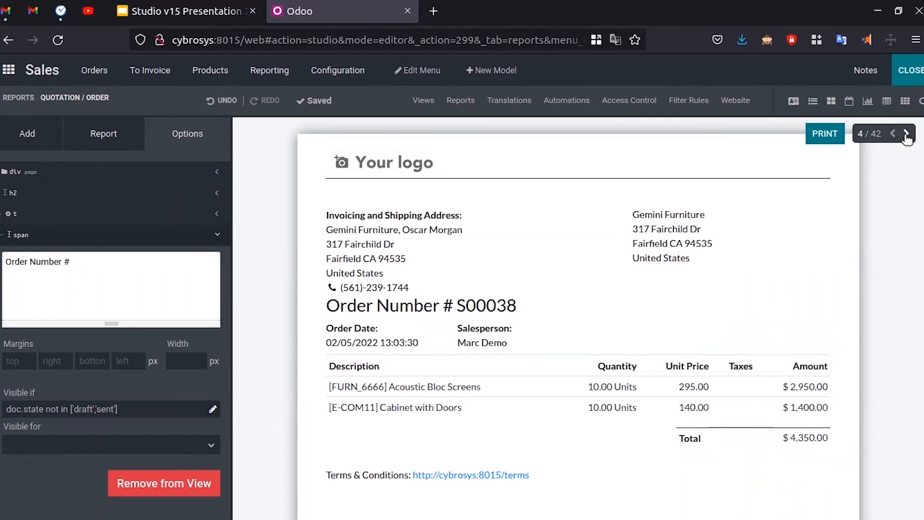
pyautogui.click(511, 100)
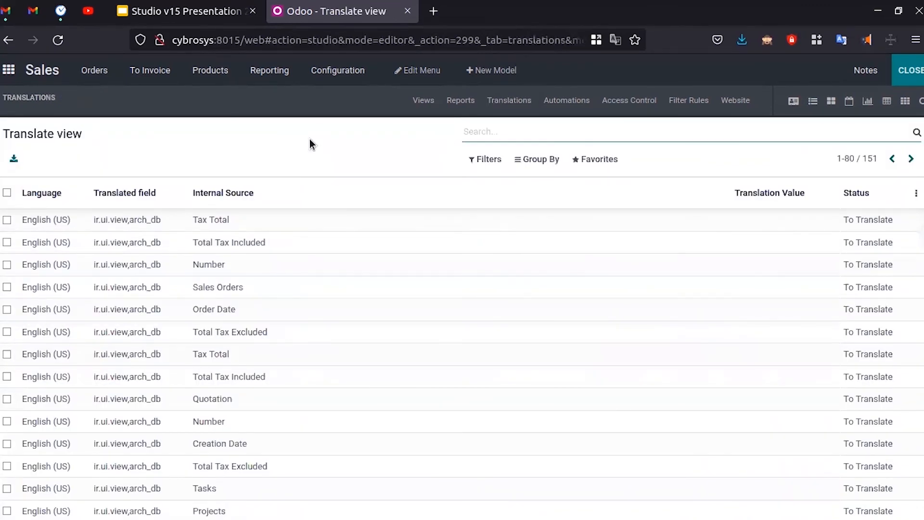
# - Browse the translations, leave the Tax Total row unchanged, and go to Sales Order automations
pyautogui.scroll(-2, 304, 286)
pyautogui.scroll(-10, 304, 286)
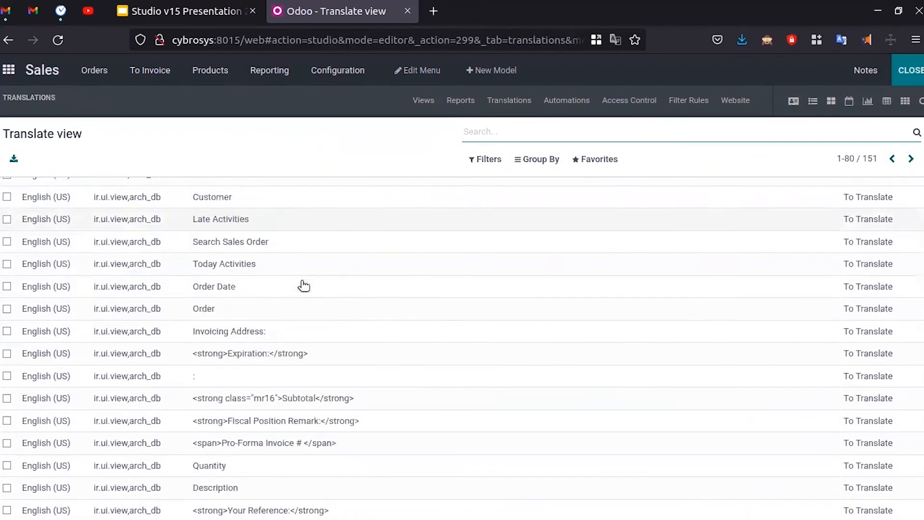
pyautogui.scroll(12, 306, 284)
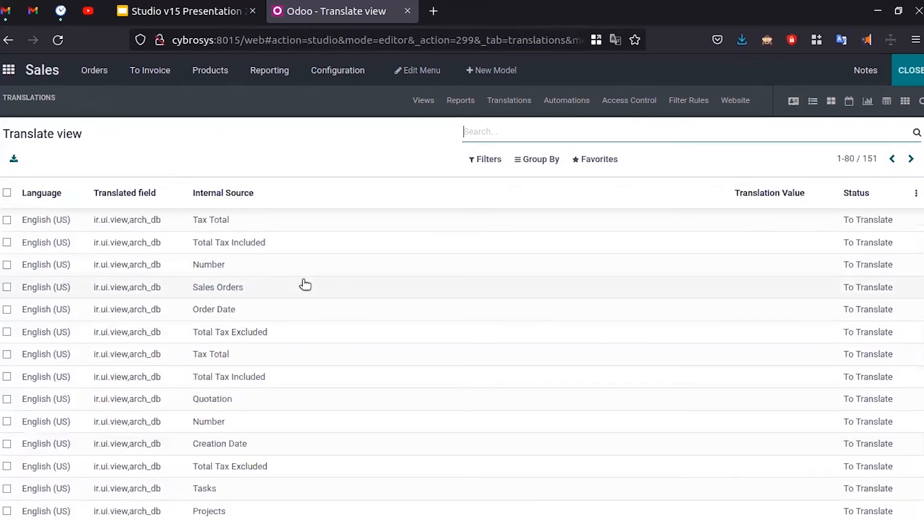
pyautogui.click(296, 220)
pyautogui.click(276, 140)
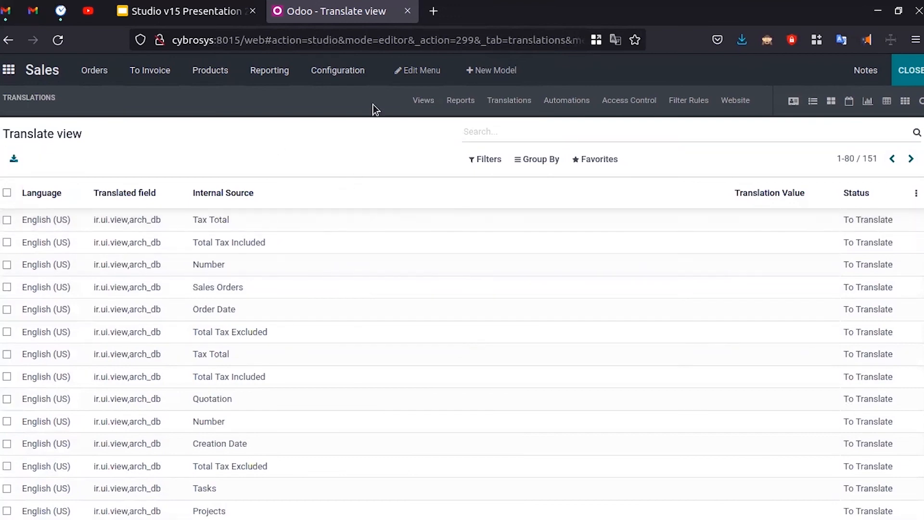
pyautogui.click(569, 102)
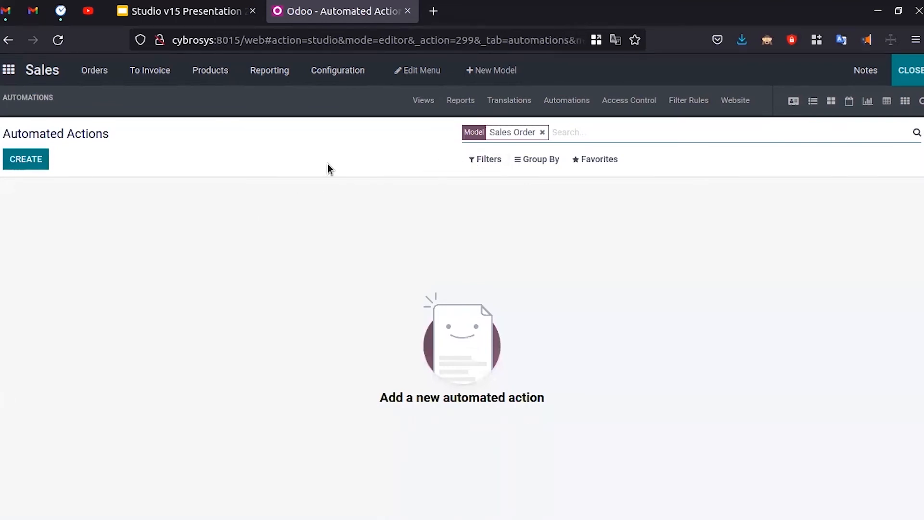
# - Start a new automated action named 'Update the quantity'
pyautogui.click(30, 159)
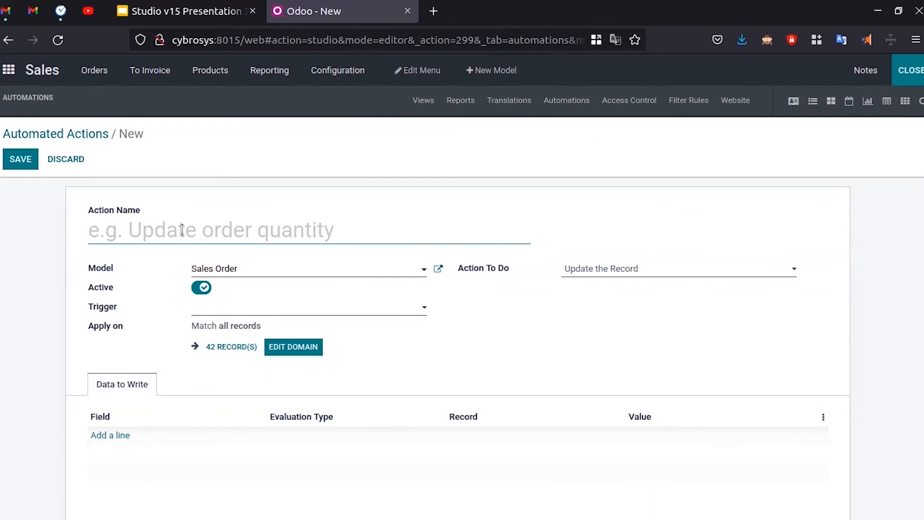
pyautogui.write('Up')
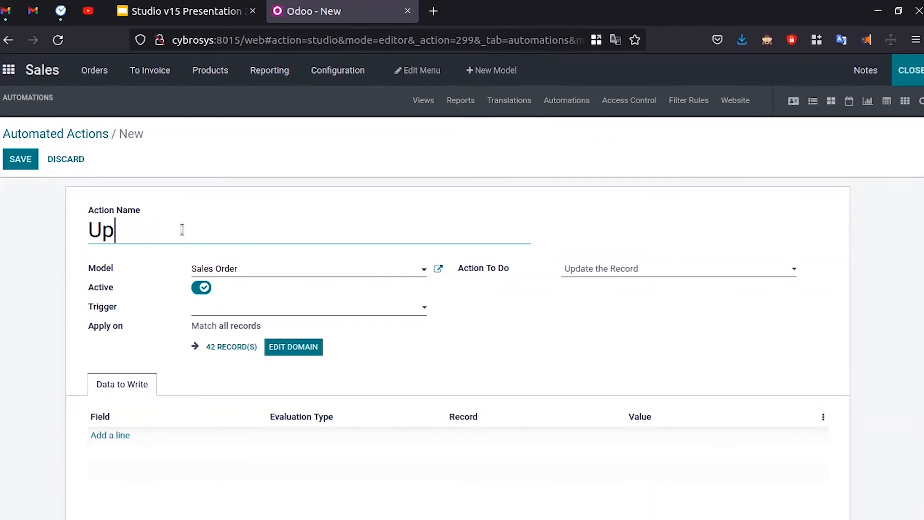
pyautogui.write('date the qy')
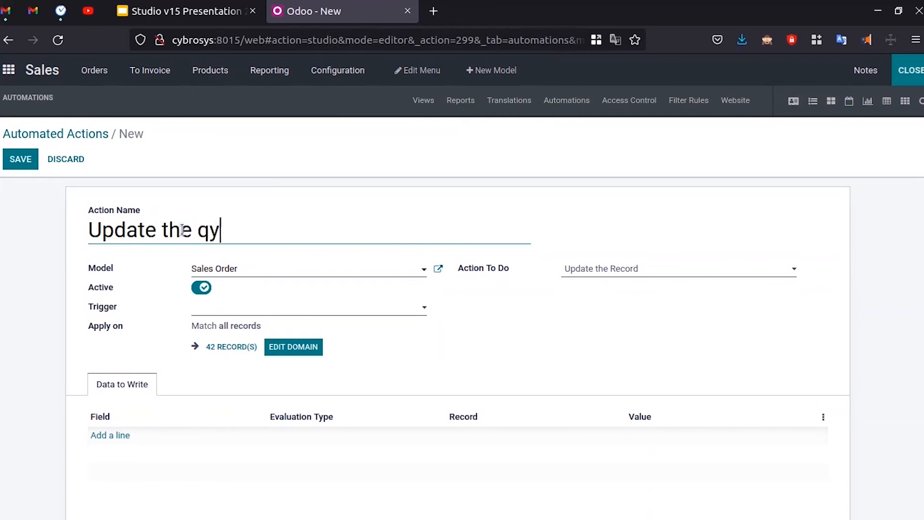
pyautogui.press('BackSpace')
pyautogui.write('uantity')
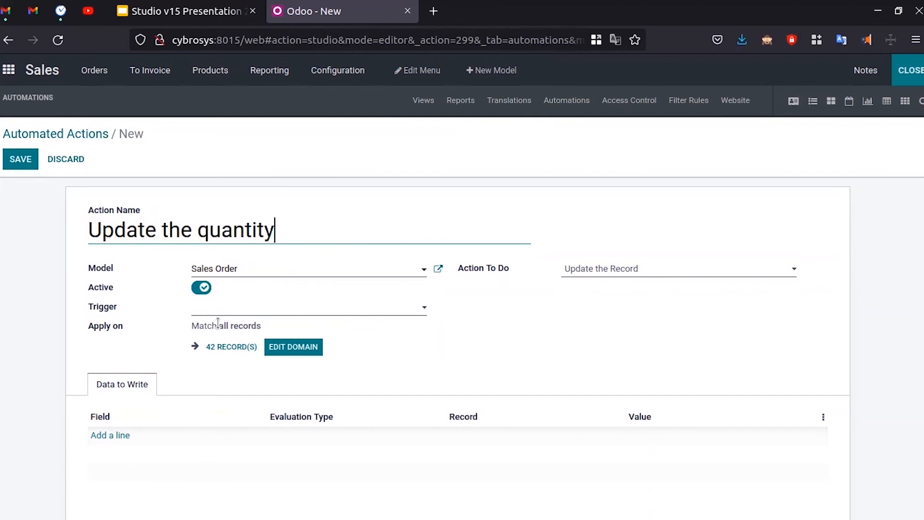
# - Review the triggers, keep Update the Record as the action, and add a data row
pyautogui.click(259, 311)
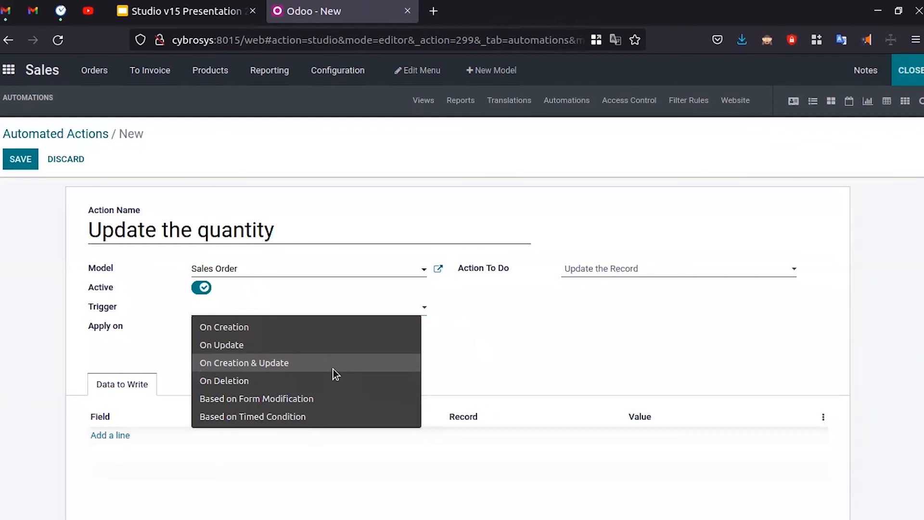
pyautogui.click(498, 330)
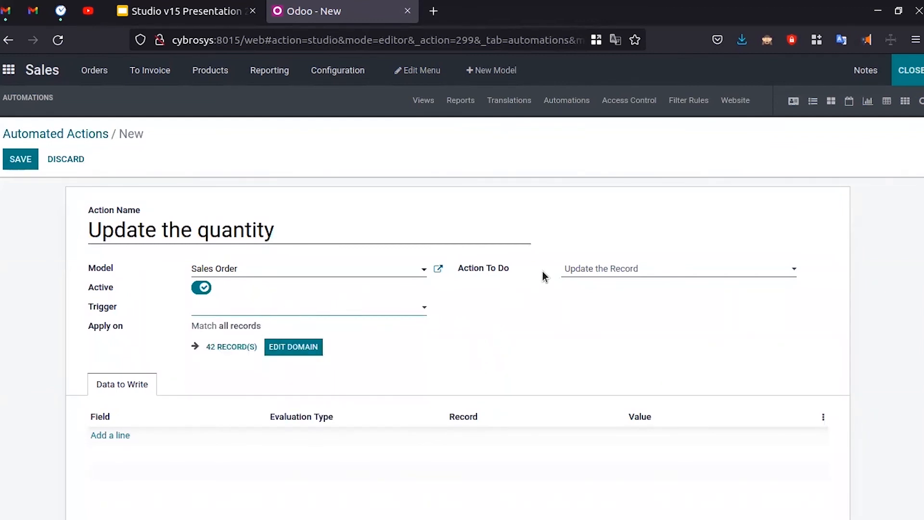
pyautogui.click(663, 268)
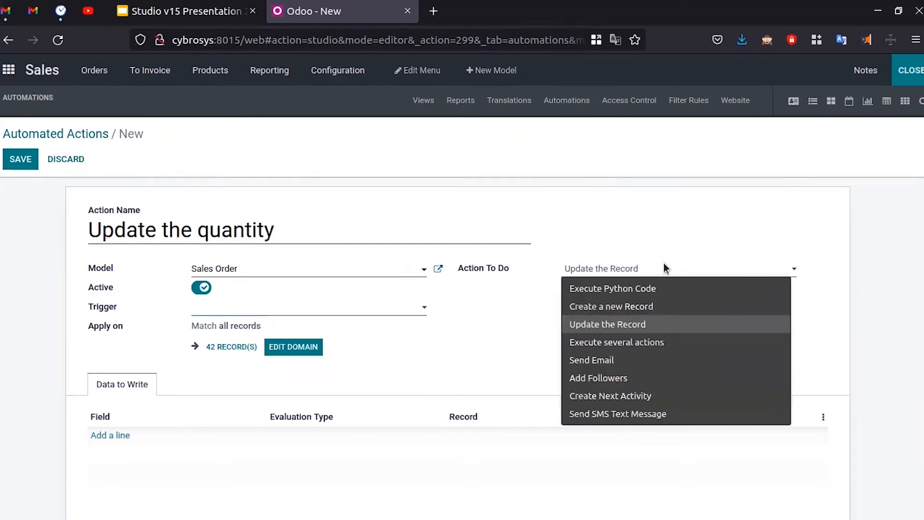
pyautogui.click(657, 223)
pyautogui.scroll(-1, 145, 429)
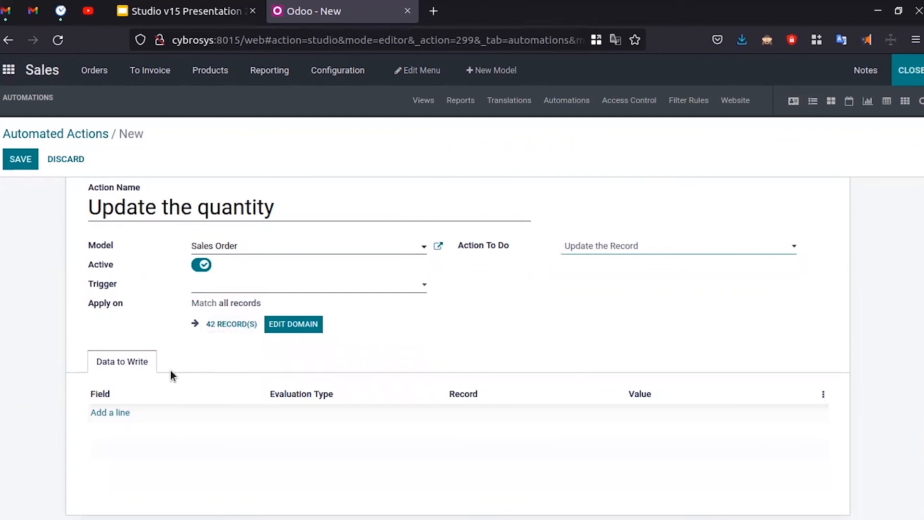
pyautogui.click(111, 414)
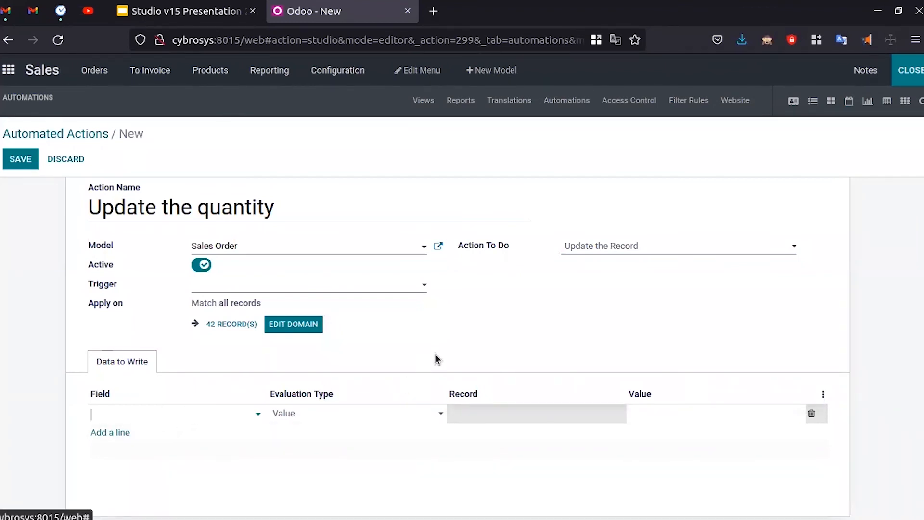
# - Attempt to save, discard the invalid draft, and show the Sales Order filter rules
pyautogui.scroll(1, 443, 361)
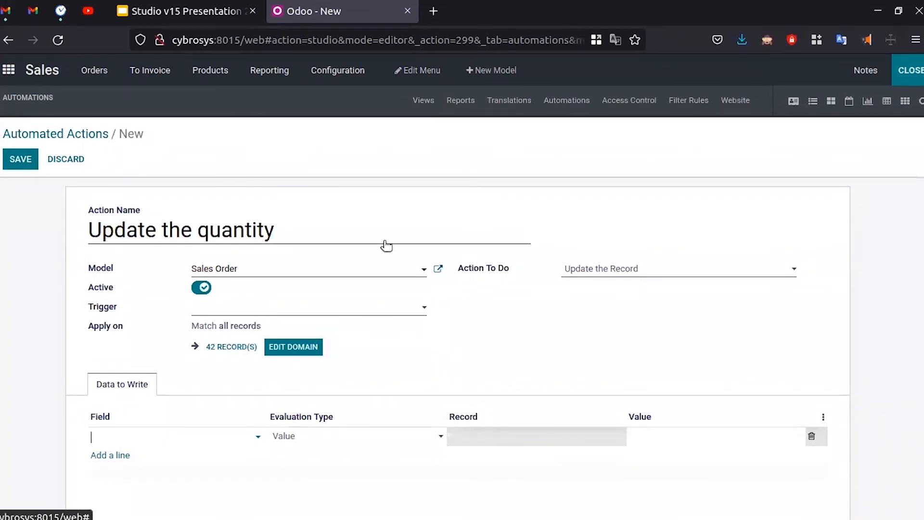
pyautogui.click(70, 134)
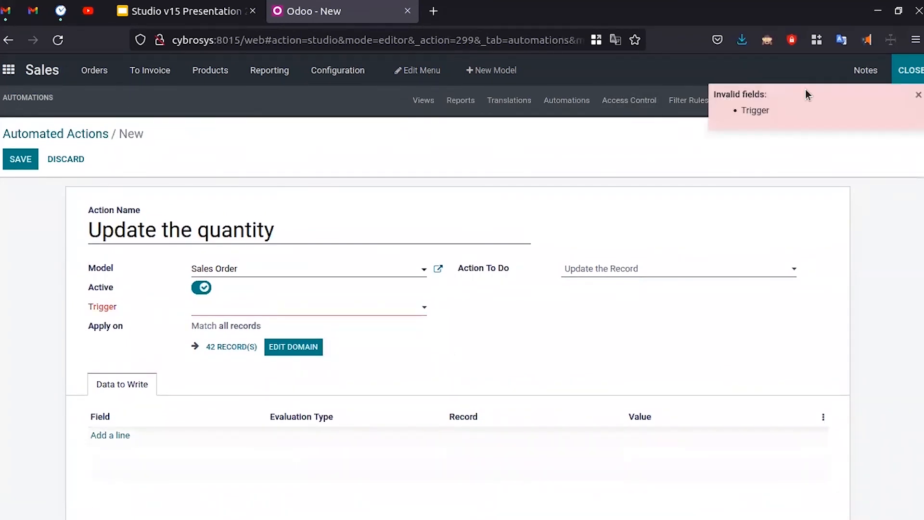
pyautogui.click(66, 159)
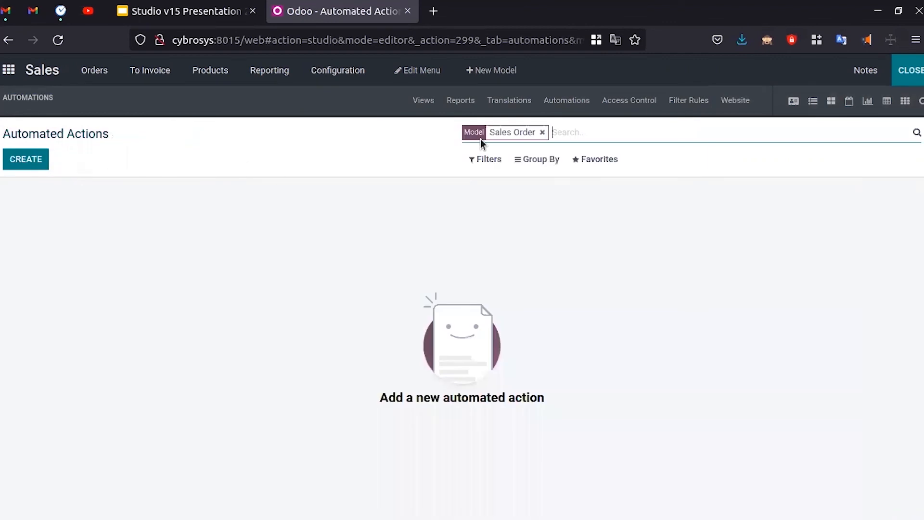
pyautogui.click(698, 100)
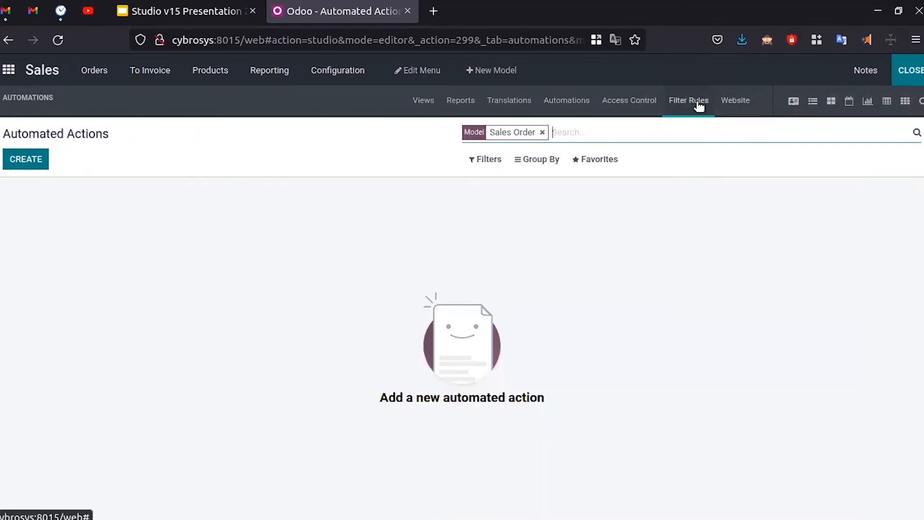
# - Create a new Sales Order website form from the Website section and save the page
pyautogui.click(732, 101)
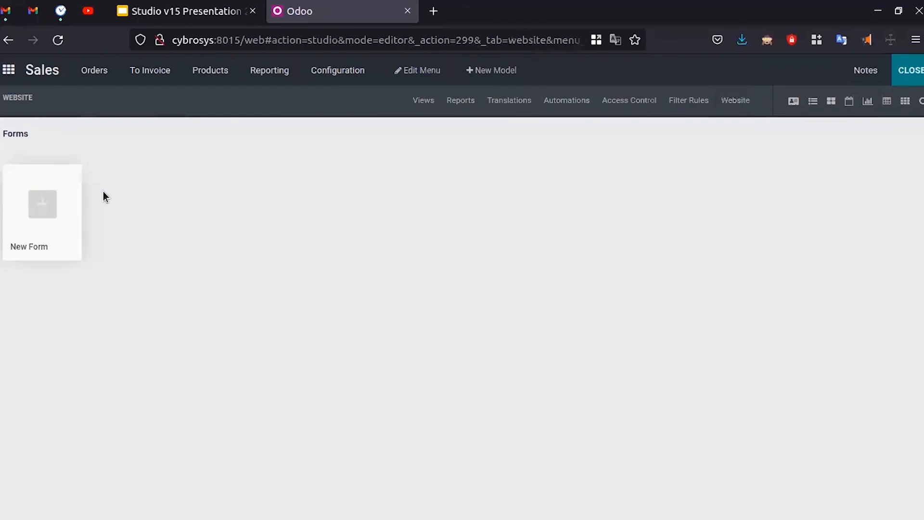
pyautogui.click(61, 201)
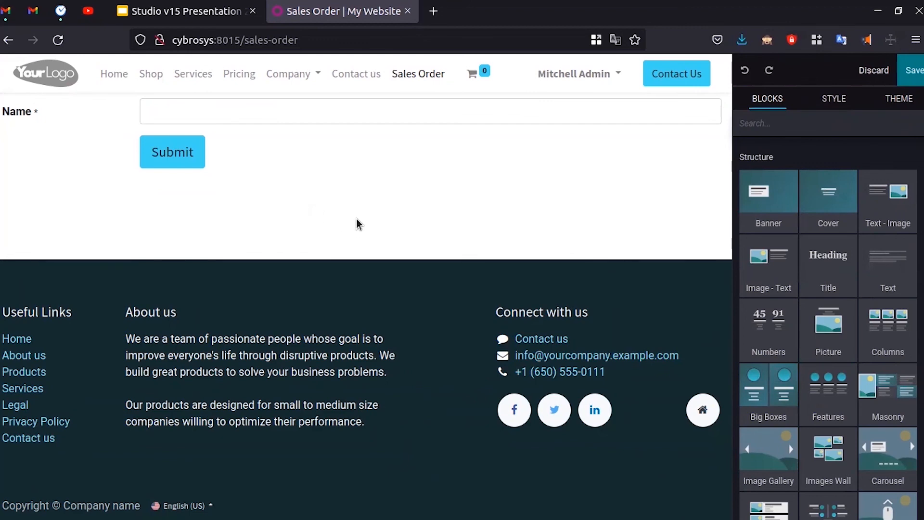
pyautogui.click(910, 70)
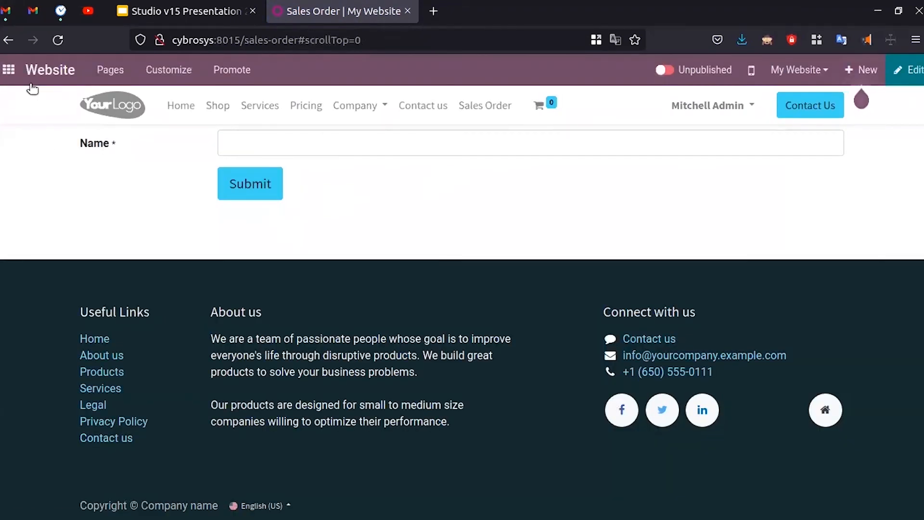
pyautogui.click(185, 10)
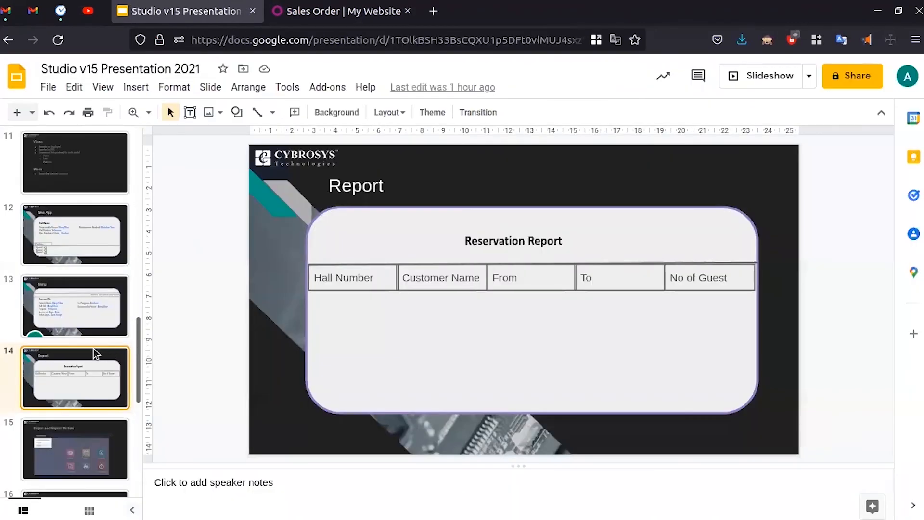
# - Go to slide 15, 'Export and Import Module', in the Google Slides filmstrip
pyautogui.scroll(-1, 95, 354)
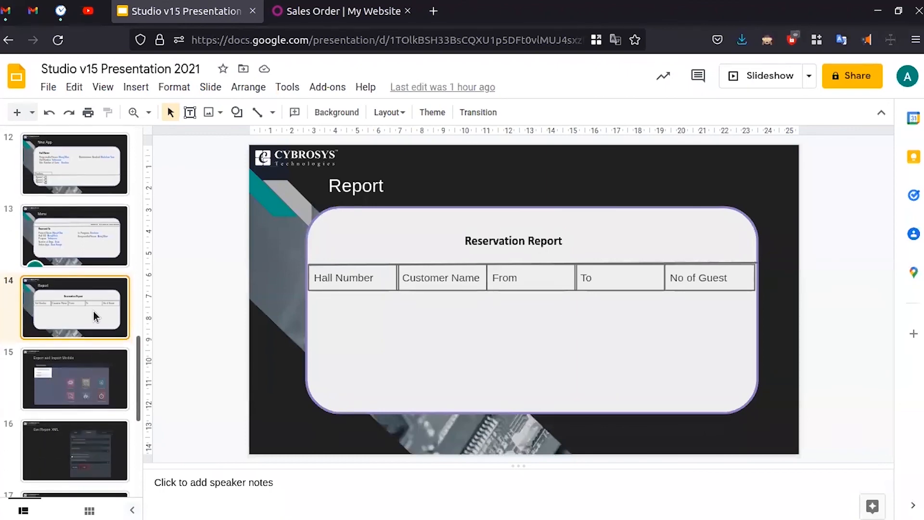
pyautogui.click(73, 386)
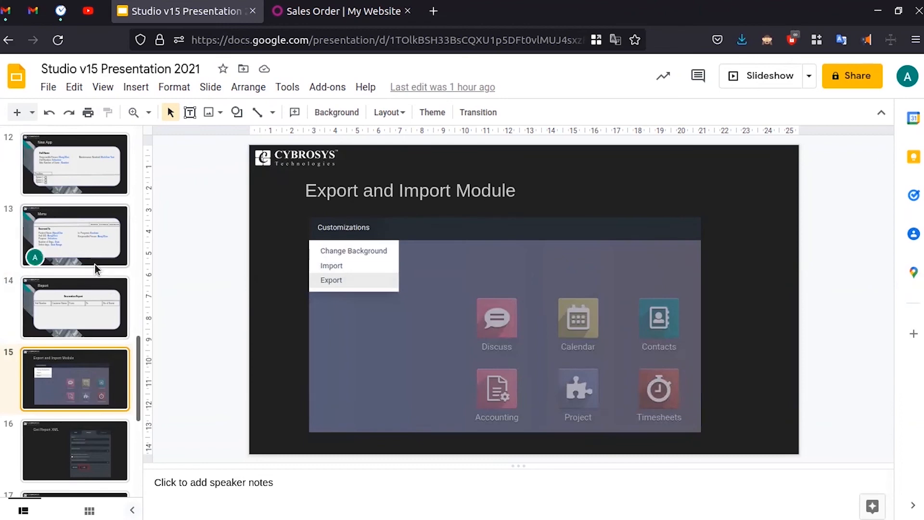
# - Return to the Sales Order website tab, go to the Odoo apps home screen and enter Studio
pyautogui.click(339, 11)
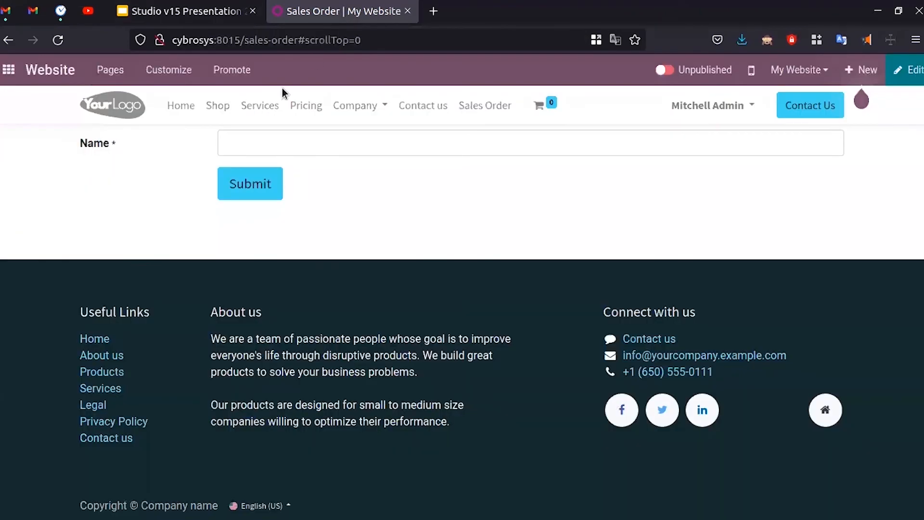
pyautogui.click(10, 73)
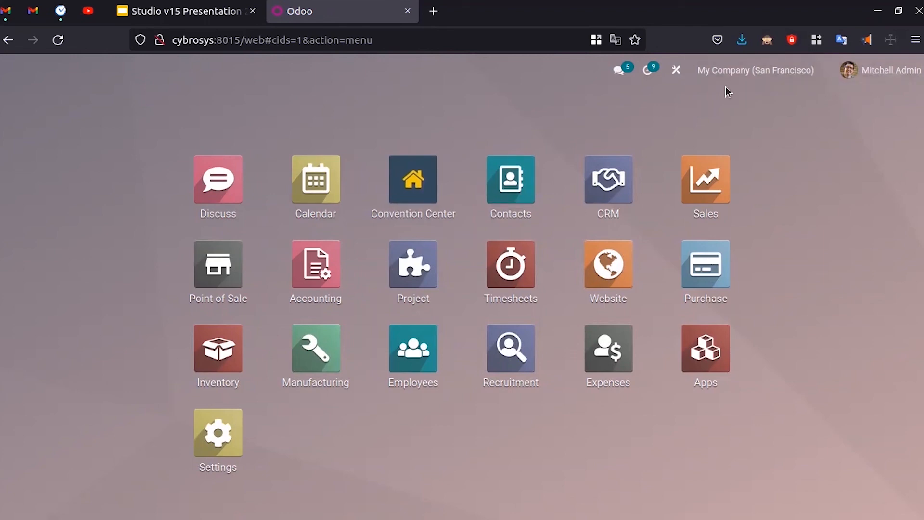
pyautogui.click(676, 69)
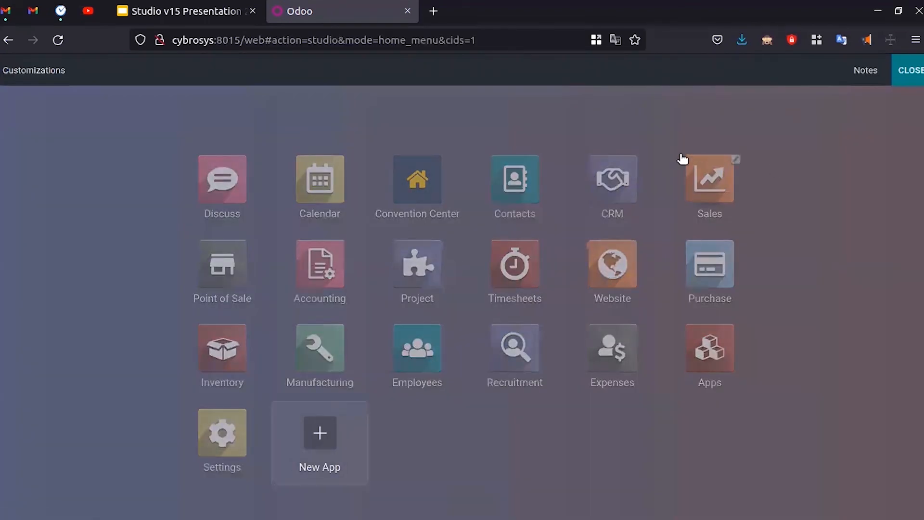
# - Export all customizations through Customizations > Export and save the archive as customizations.zip
pyautogui.click(66, 72)
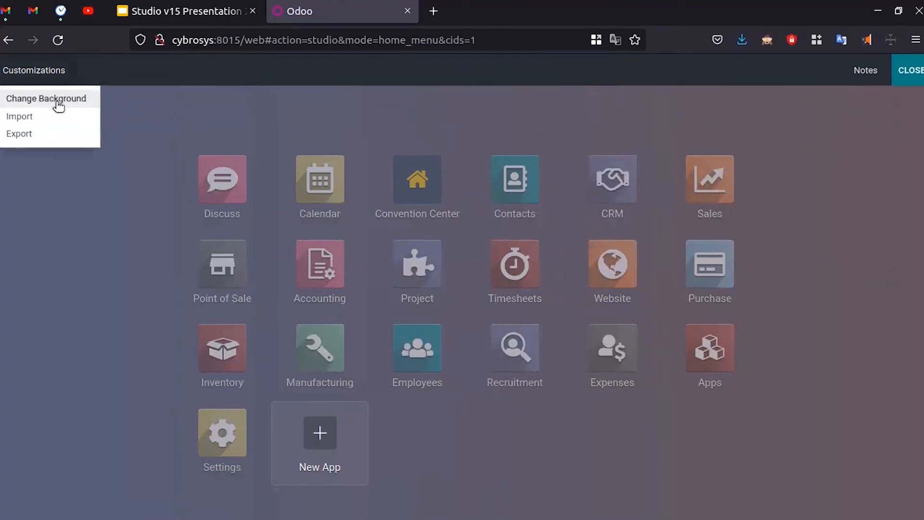
pyautogui.click(47, 137)
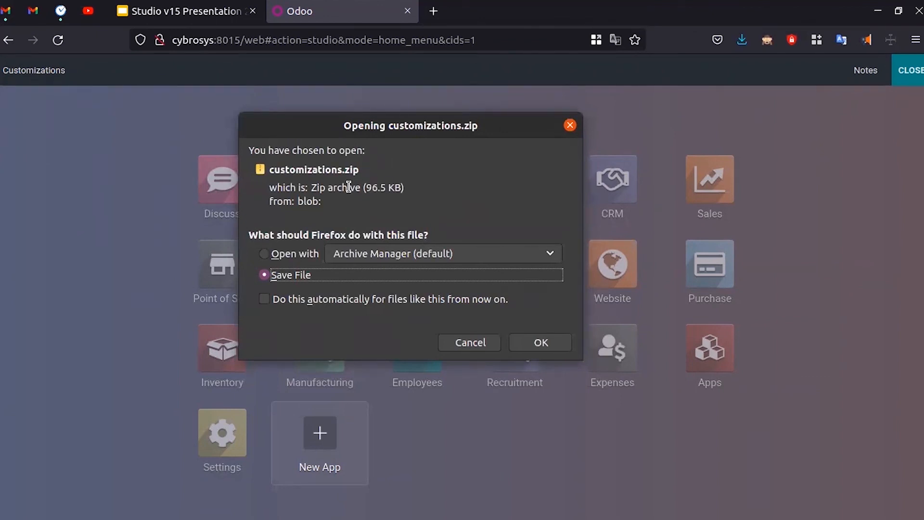
pyautogui.click(532, 345)
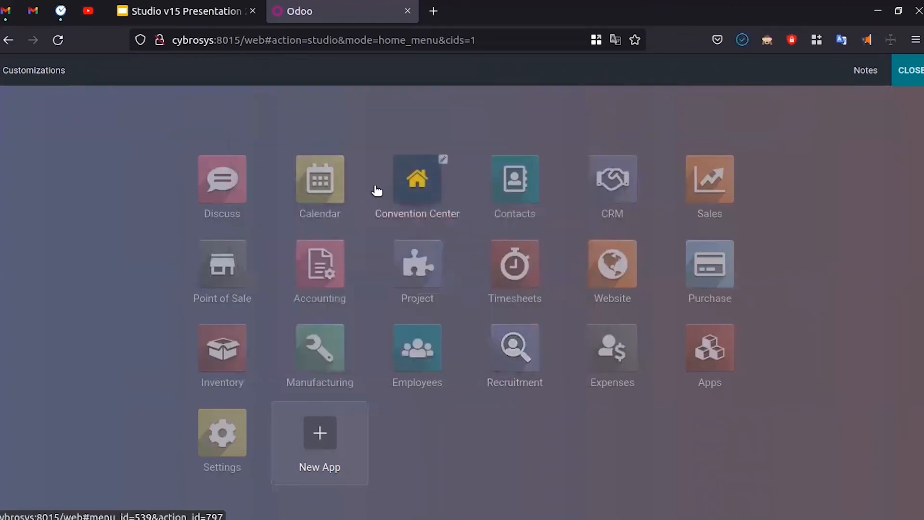
# - Reopen Studio, open the Customizations Import modules dialog, cancel it, and exit Studio
pyautogui.click(909, 71)
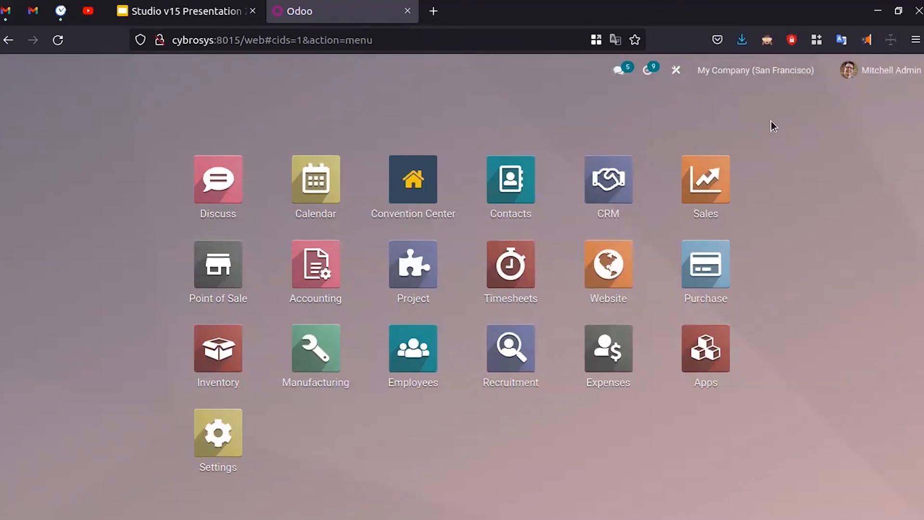
pyautogui.click(676, 72)
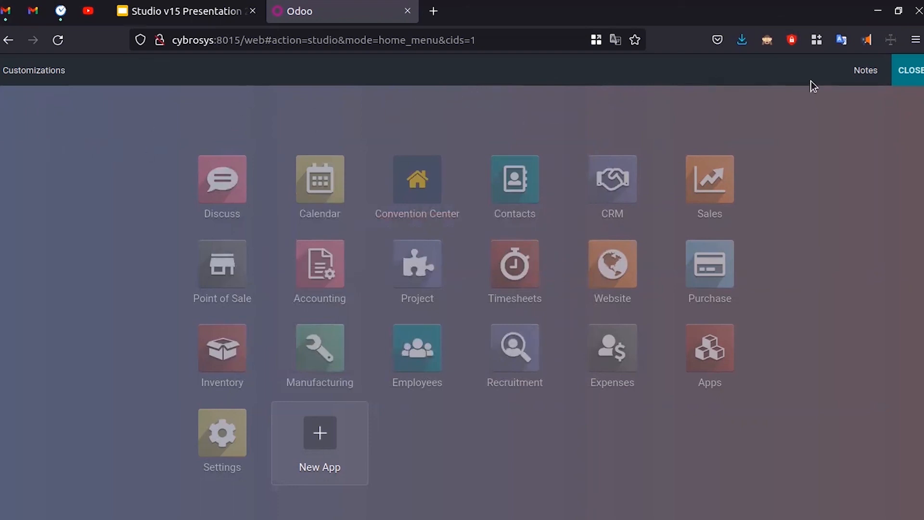
pyautogui.click(47, 80)
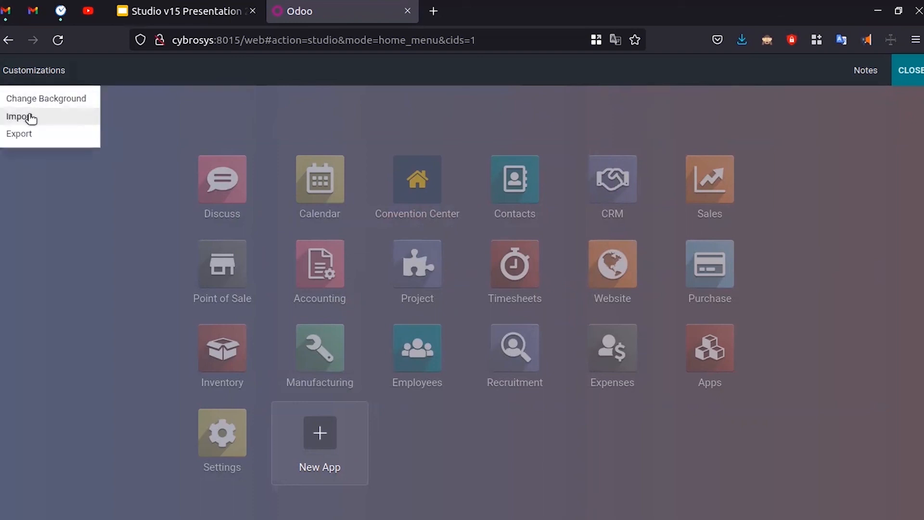
pyautogui.click(46, 120)
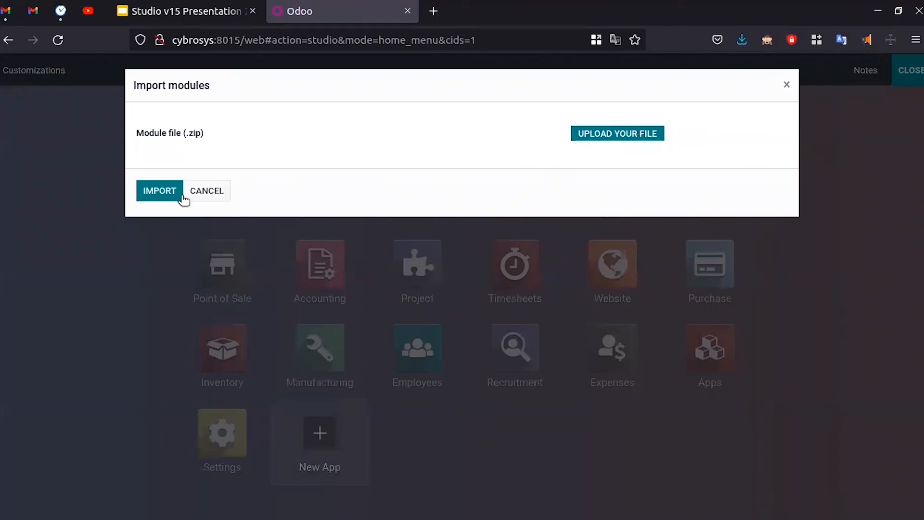
pyautogui.click(788, 85)
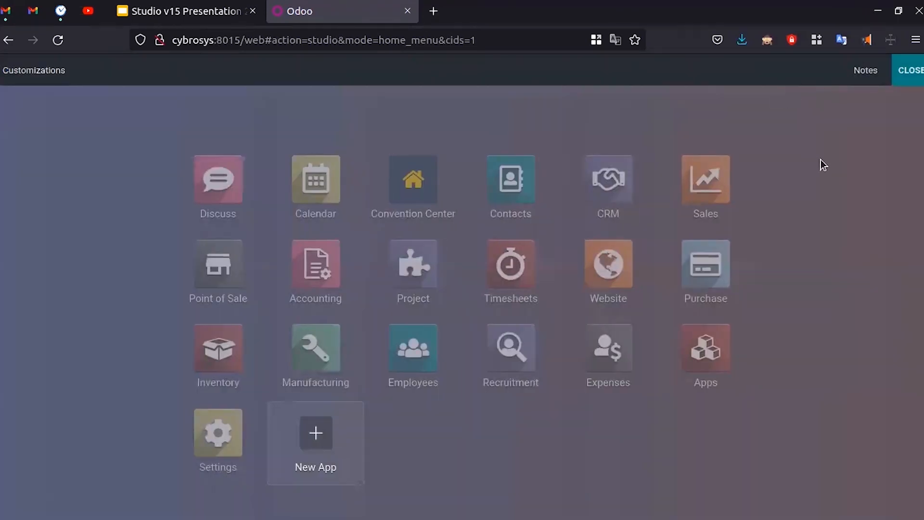
pyautogui.click(918, 77)
# - Advance the presentation to slide 16, 'Get Report XML', then end on the Odoo apps tab
pyautogui.click(183, 10)
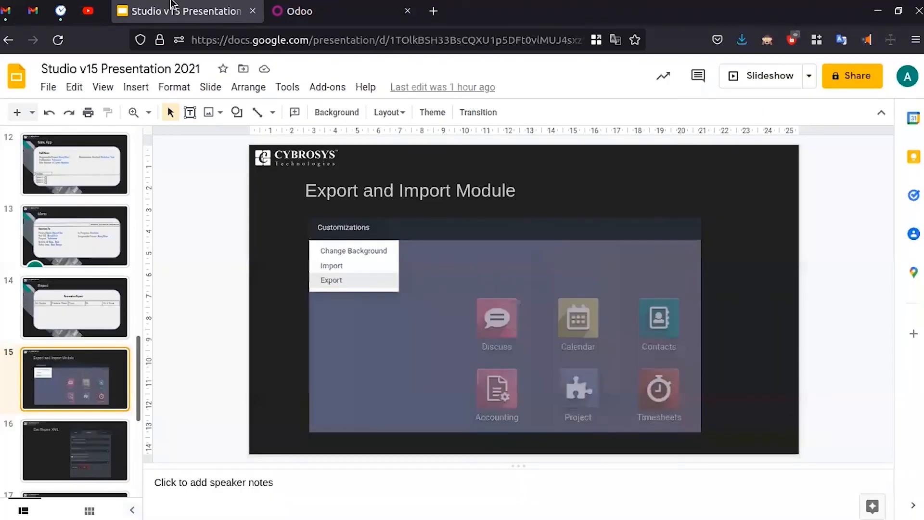
pyautogui.scroll(-2, 84, 305)
pyautogui.click(82, 363)
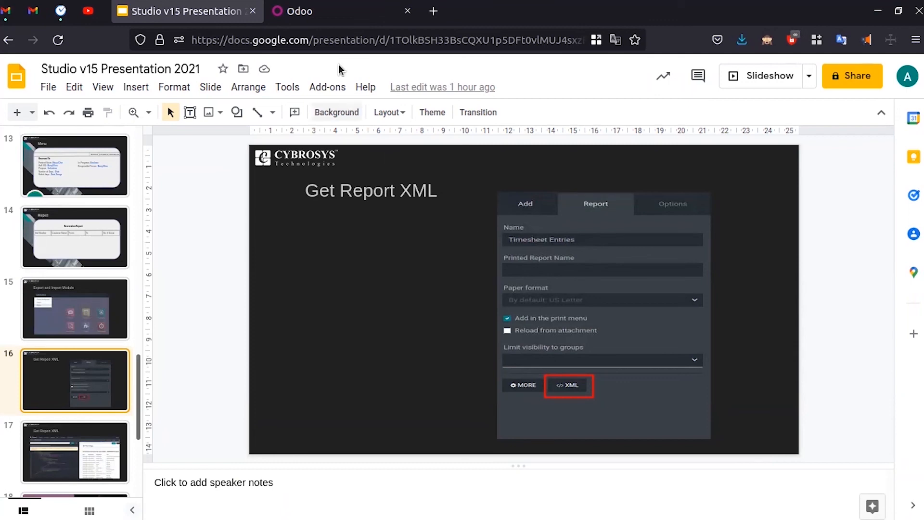
pyautogui.click(327, 9)
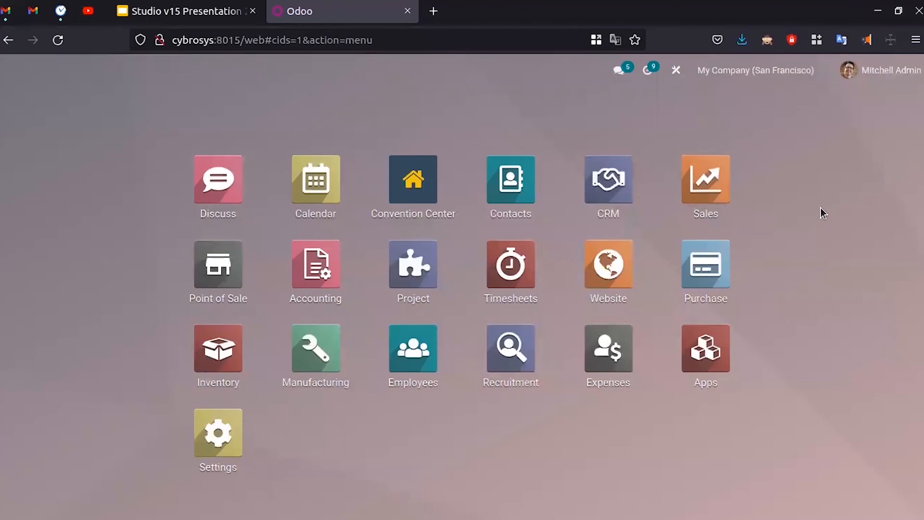
pyautogui.click(183, 11)
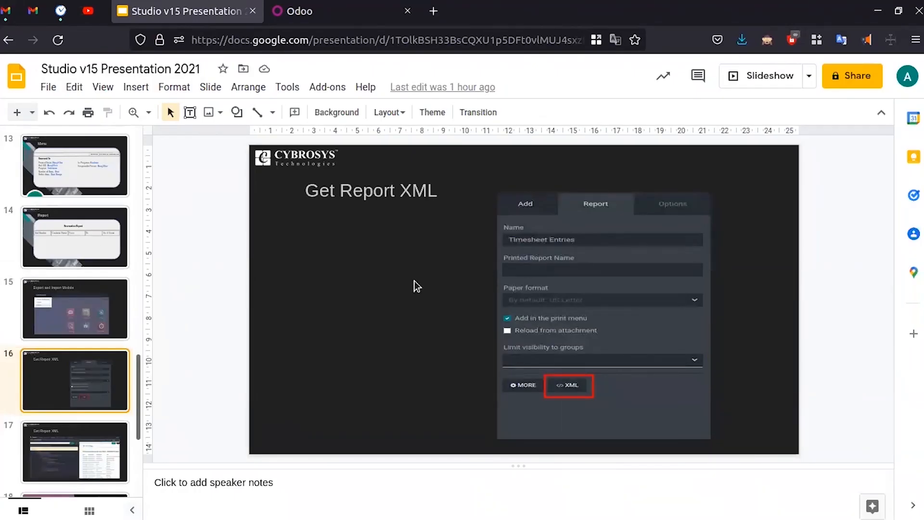
pyautogui.click(338, 11)
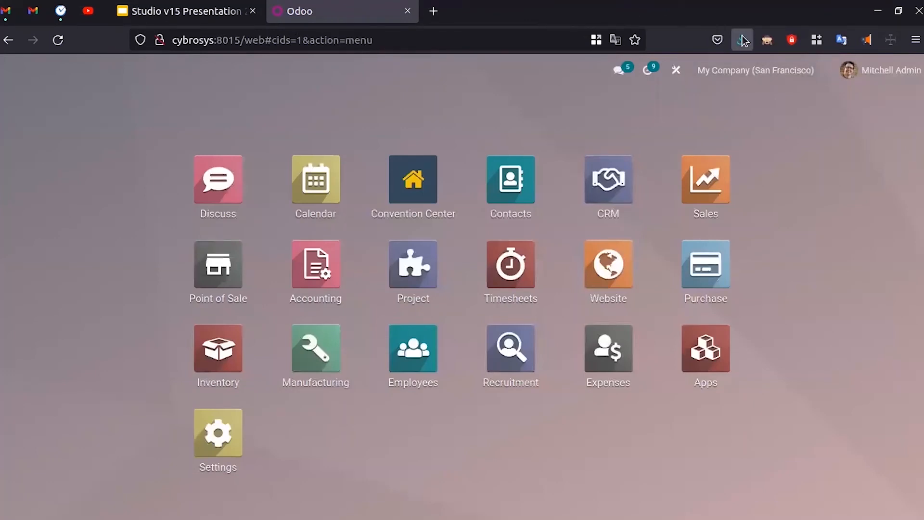
# - Turn on developer mode by changing the URL parameter to debug=1 and reloading
pyautogui.click(767, 41)
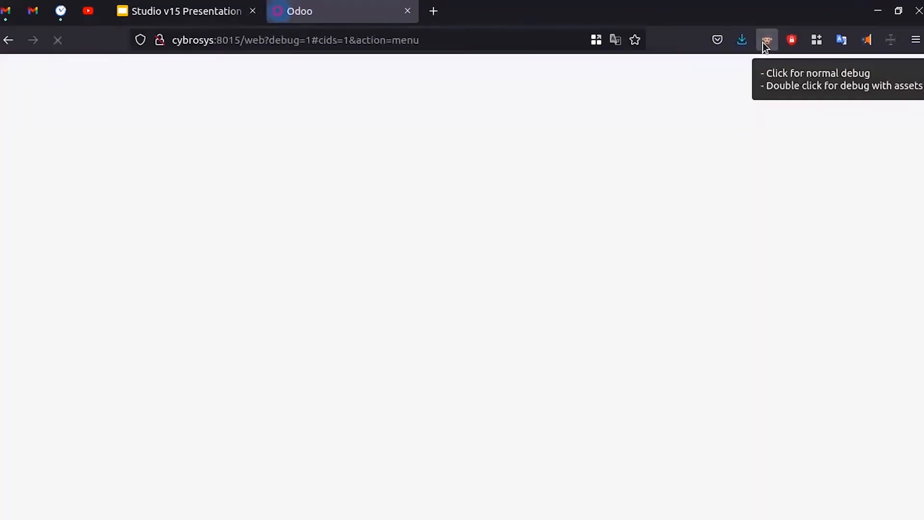
pyautogui.moveTo(307, 40); pyautogui.dragTo(269, 42)
pyautogui.write('debug=0')
pyautogui.press('Return')
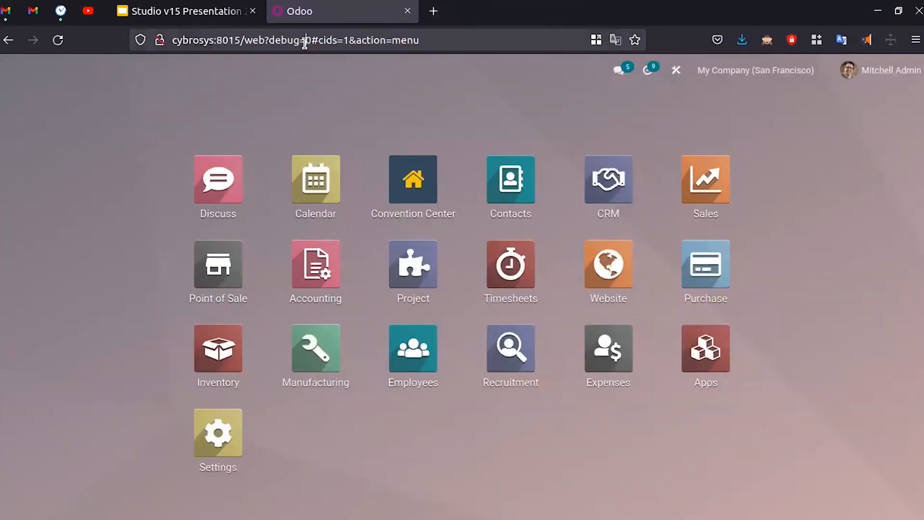
pyautogui.click(305, 42)
pyautogui.press('BackSpace')
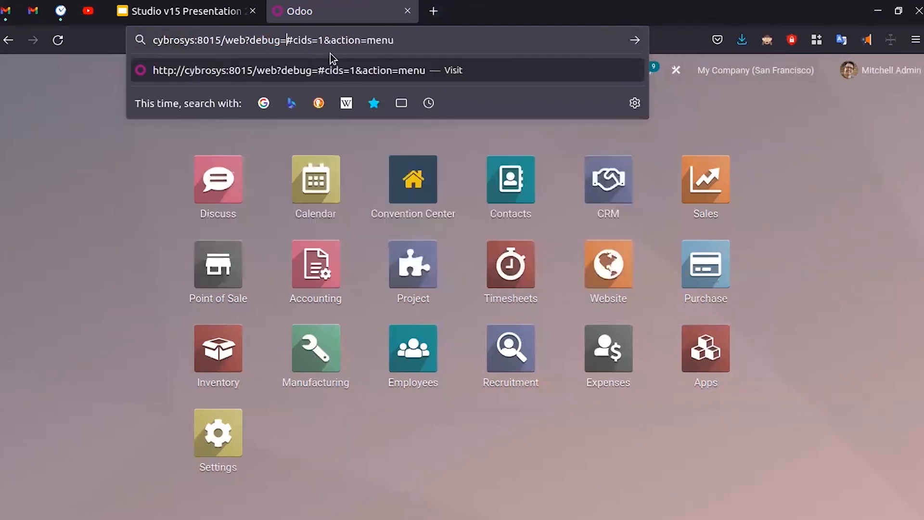
pyautogui.write('1')
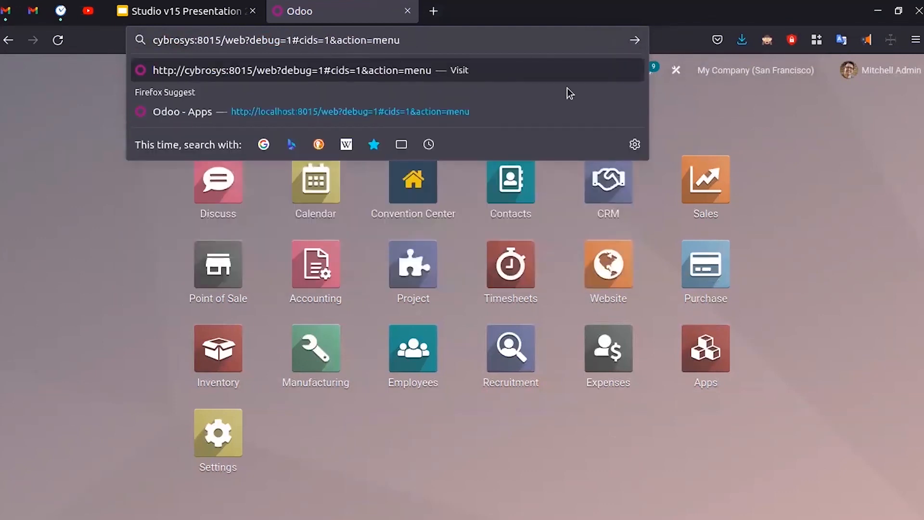
pyautogui.press('Return')
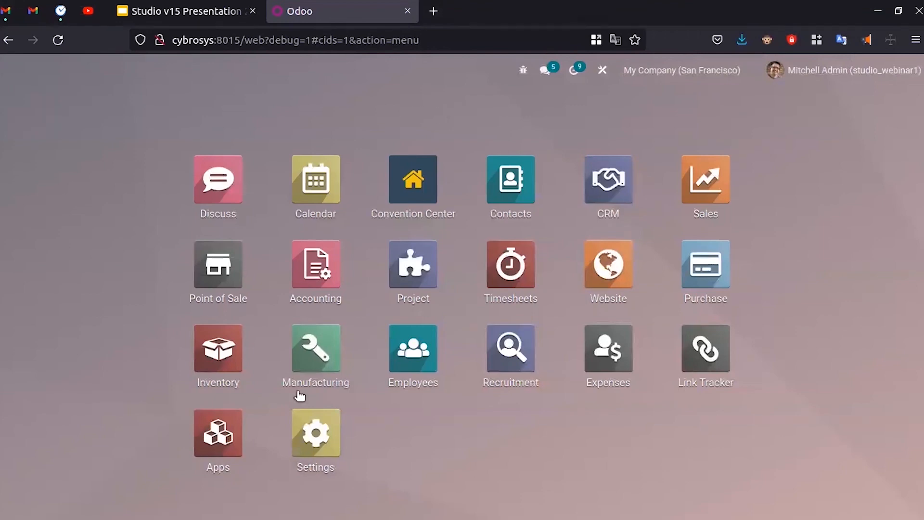
# - Look at the Developer Tools section in Settings, then open the Sales app
pyautogui.click(337, 439)
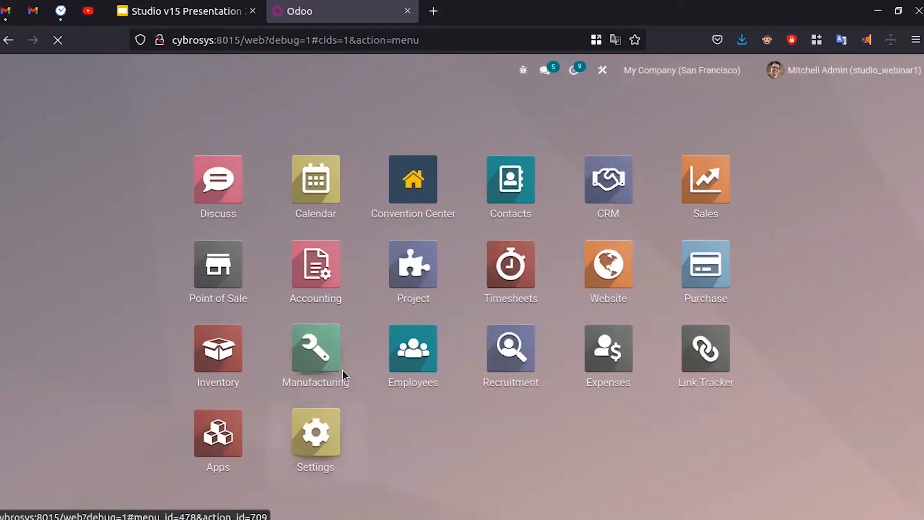
pyautogui.scroll(-20, 393, 363)
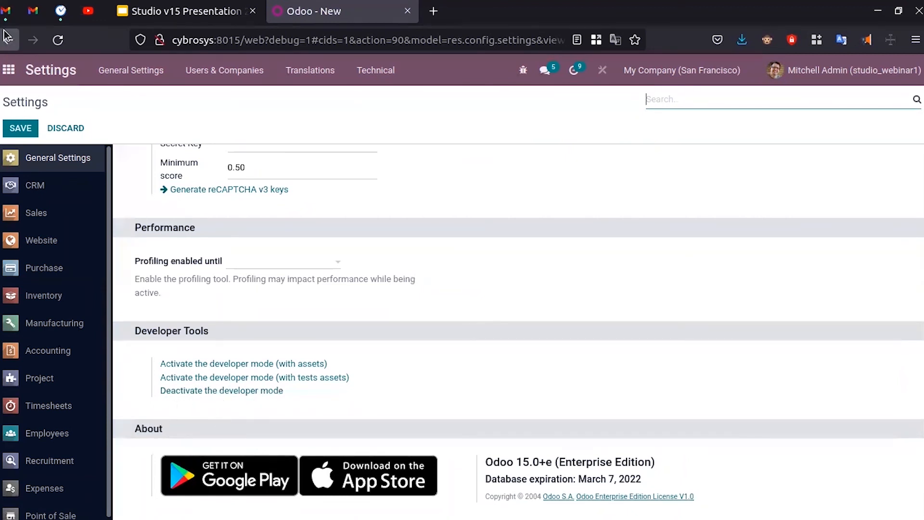
pyautogui.click(10, 72)
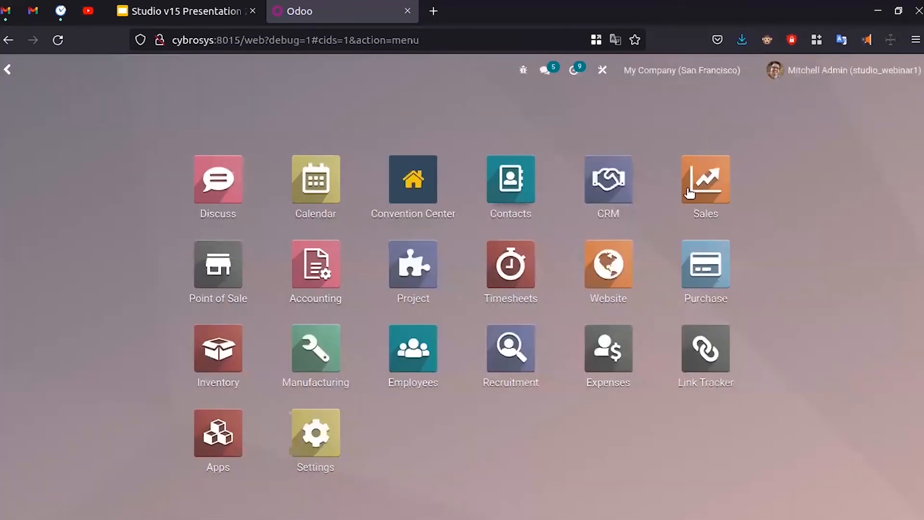
pyautogui.click(704, 198)
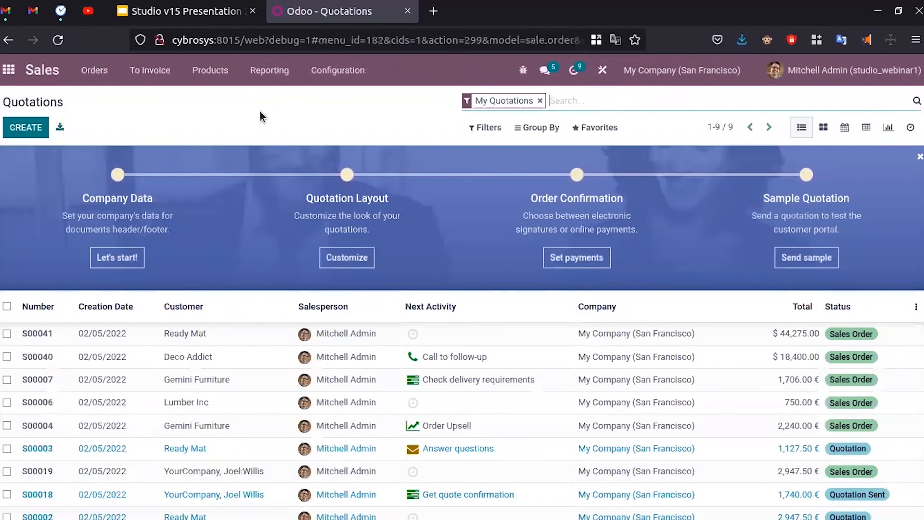
# - Open the Accounting app and start customizing its dashboard in Studio
pyautogui.click(9, 72)
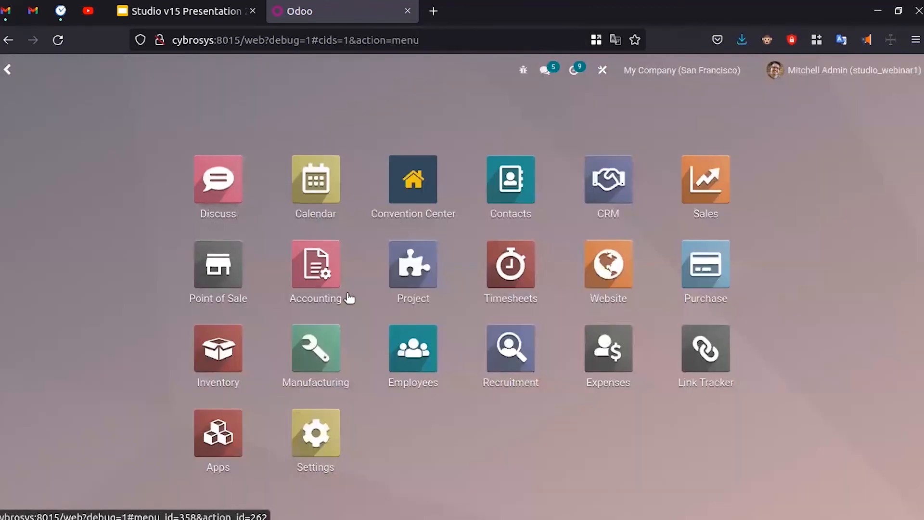
pyautogui.click(294, 289)
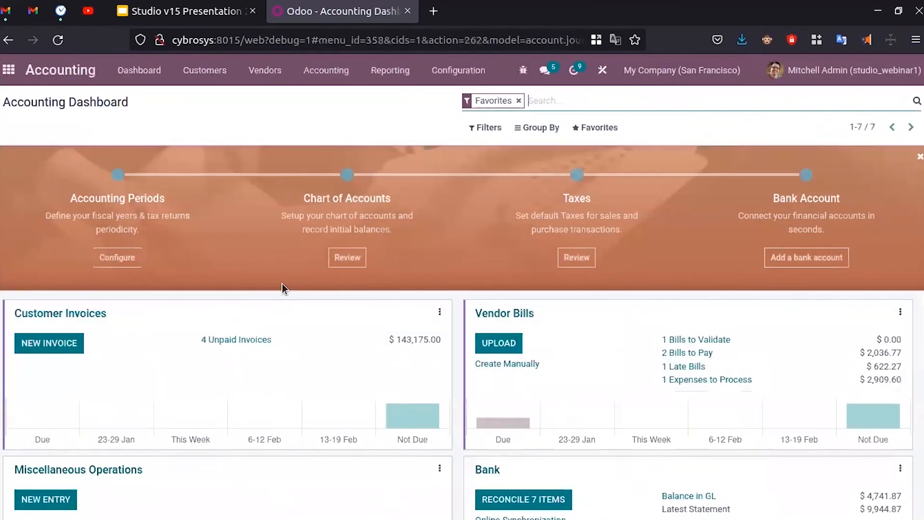
pyautogui.click(603, 70)
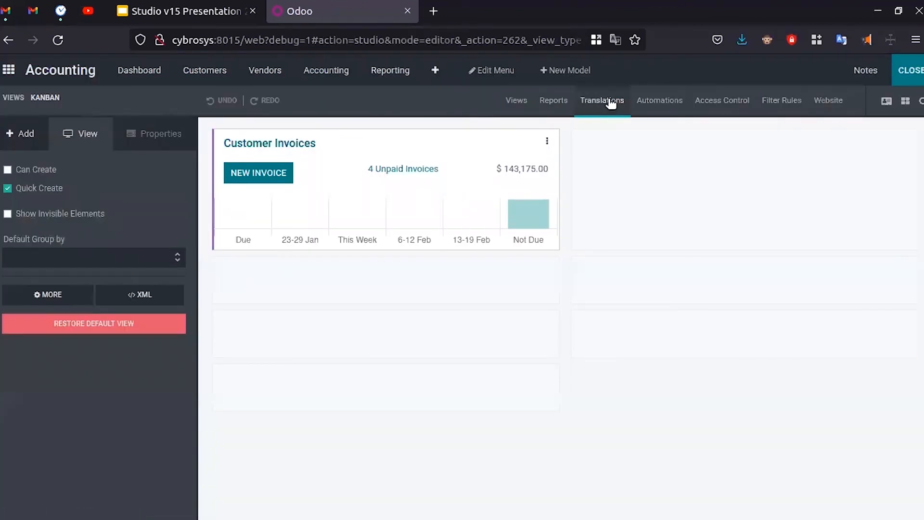
# - List all reports by removing the account.journal filter, then open the Delivery Slip report
pyautogui.click(555, 103)
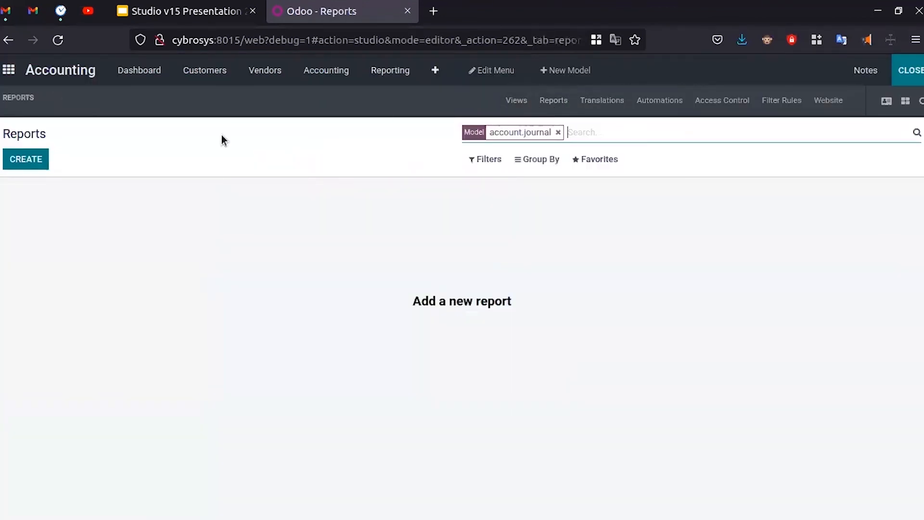
pyautogui.click(558, 132)
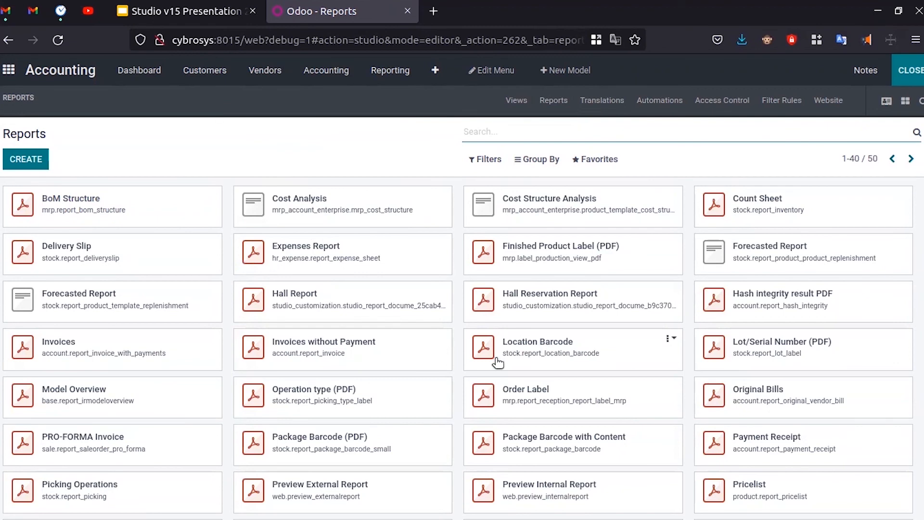
pyautogui.scroll(-3, 456, 354)
pyautogui.scroll(3, 400, 351)
pyautogui.click(140, 257)
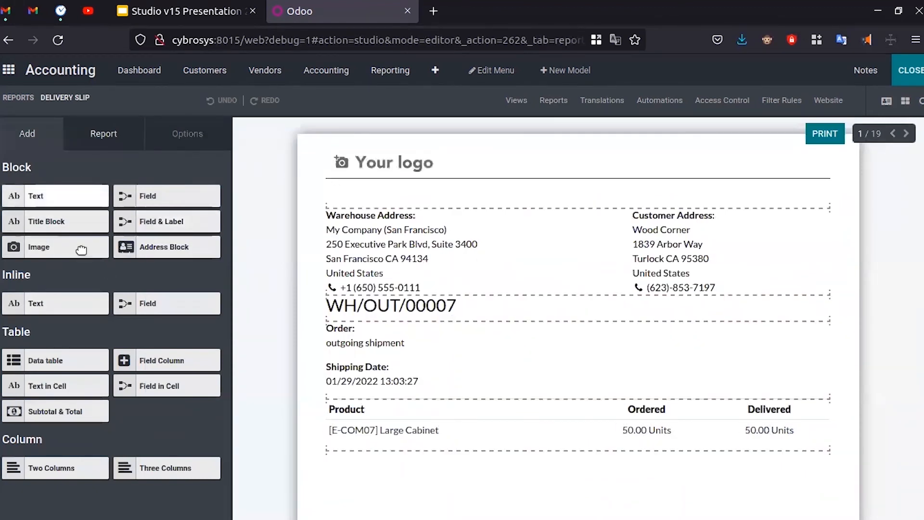
# - Show the Delivery Slip report's properties and view its XML template
pyautogui.moveTo(153, 196); pyautogui.dragTo(154, 194)
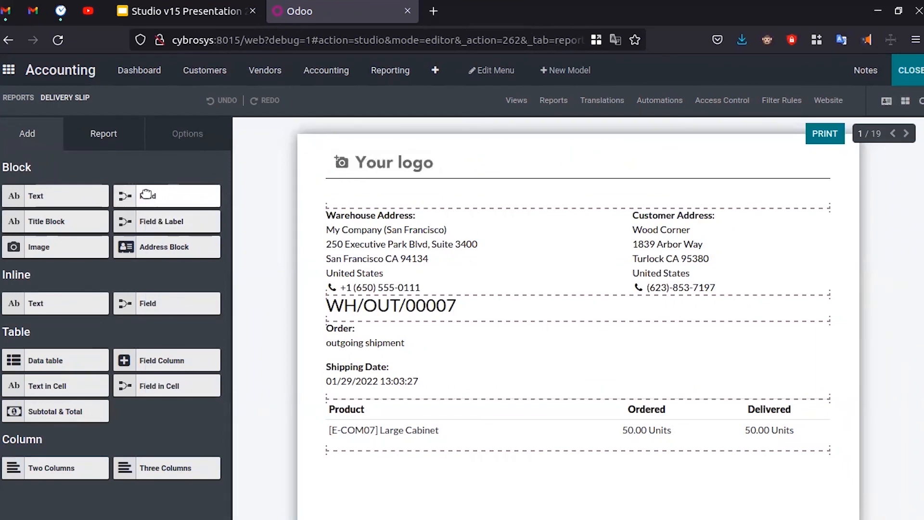
pyautogui.click(120, 137)
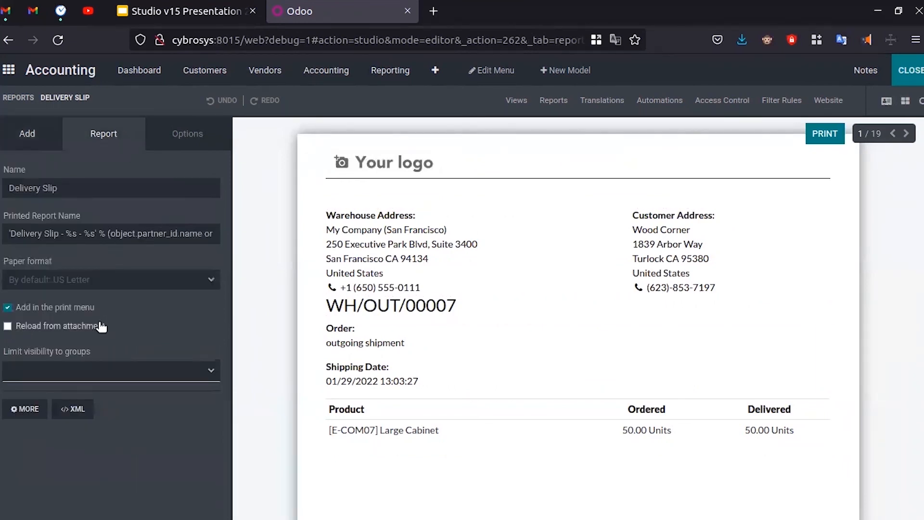
pyautogui.click(72, 410)
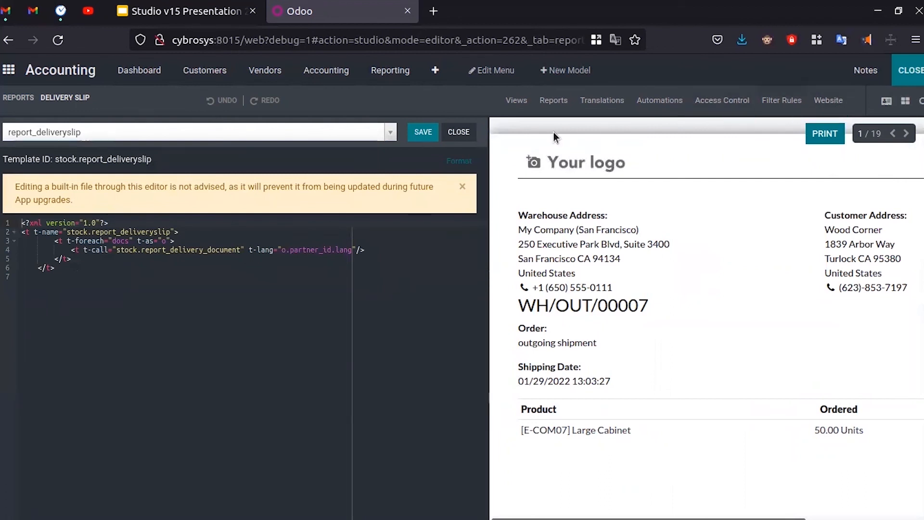
# - Go back to Reports and remove the account.journal filter to list all 50 reports
pyautogui.click(554, 100)
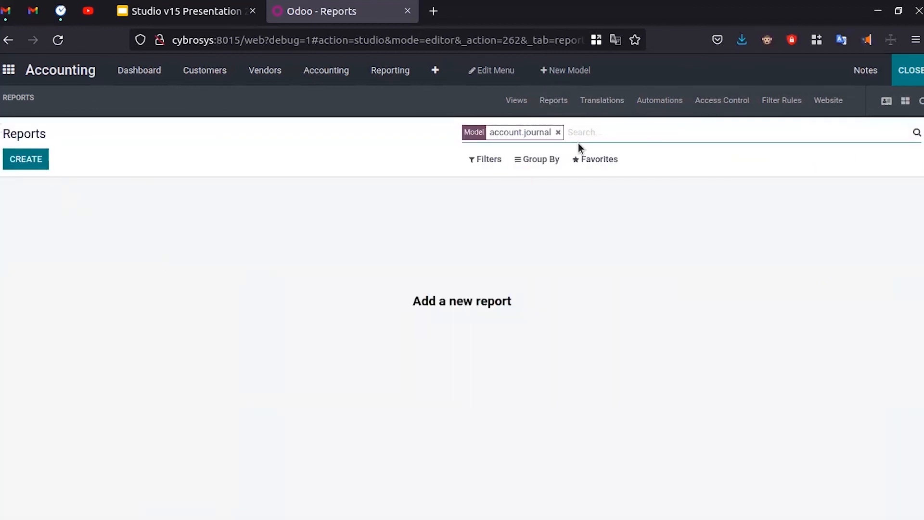
pyautogui.click(558, 131)
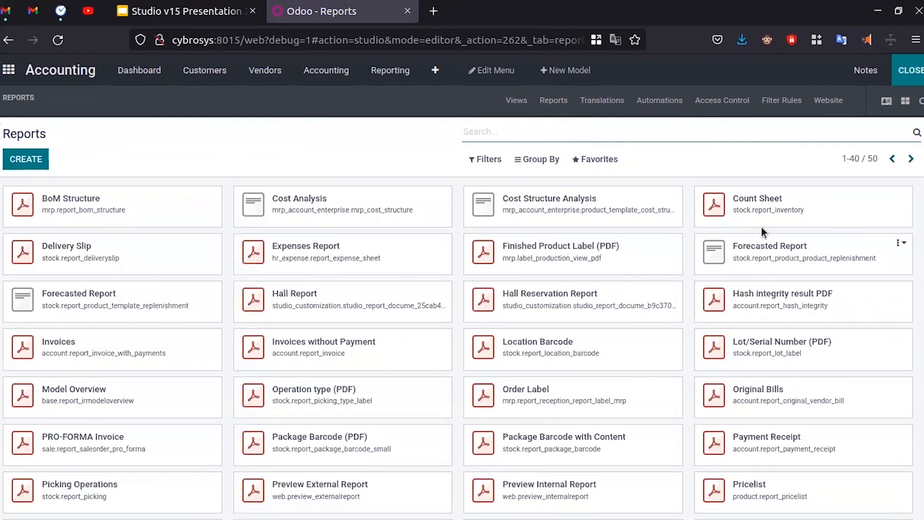
pyautogui.scroll(-3, 542, 337)
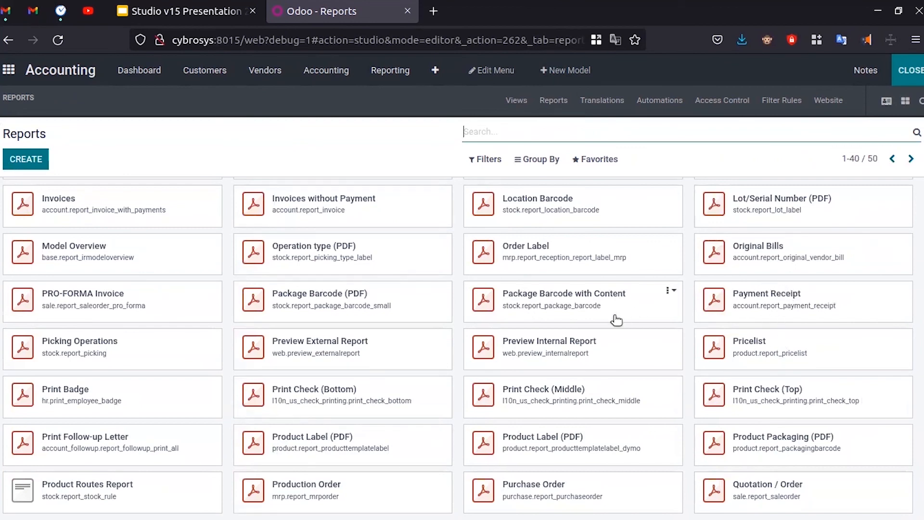
# - From Studio's home menu, open Sales reports, pick PRO-FORMA Invoice and show its XML template
pyautogui.click(10, 71)
pyautogui.click(701, 197)
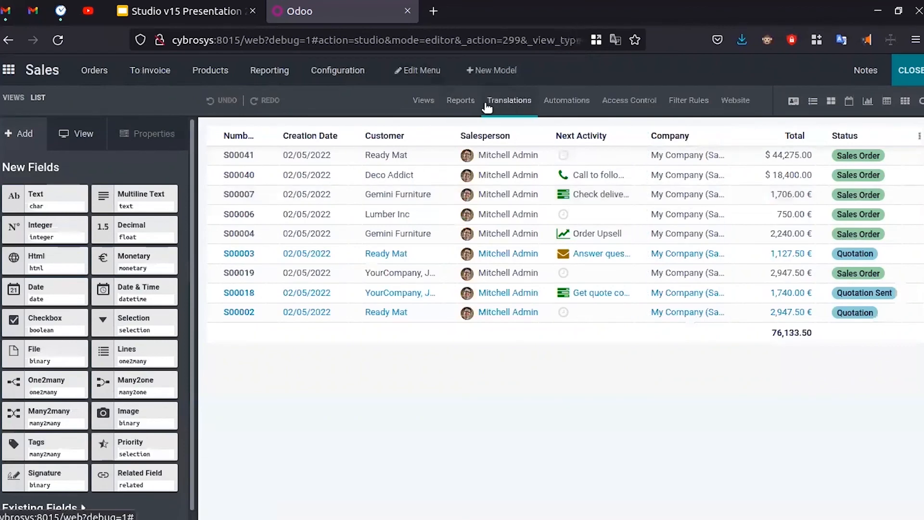
pyautogui.click(463, 101)
pyautogui.click(124, 202)
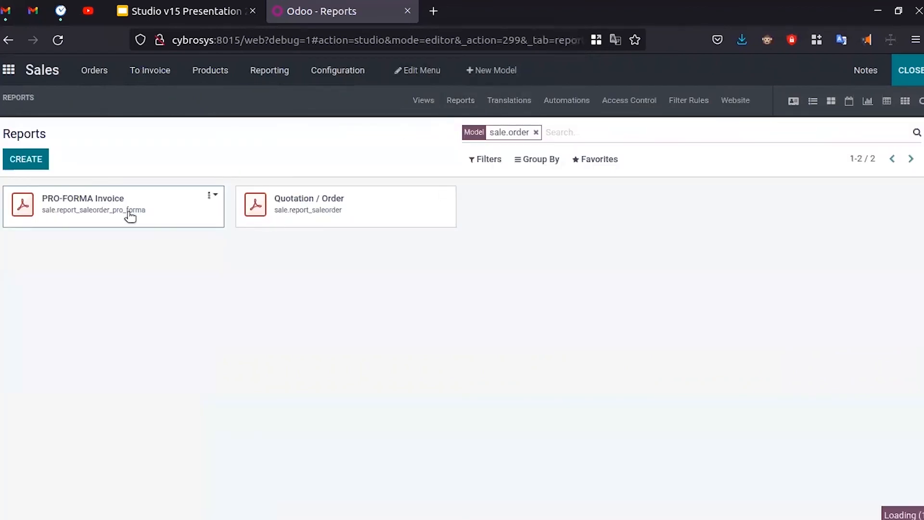
pyautogui.click(116, 149)
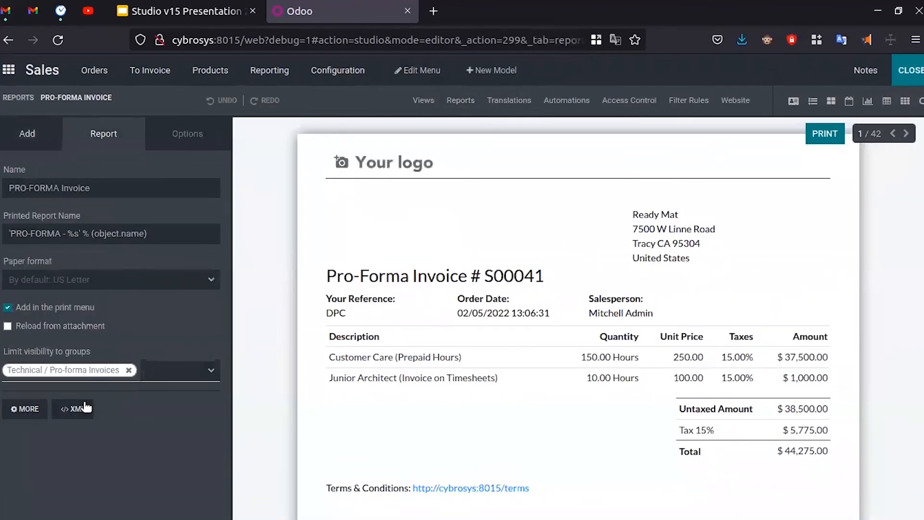
pyautogui.click(83, 406)
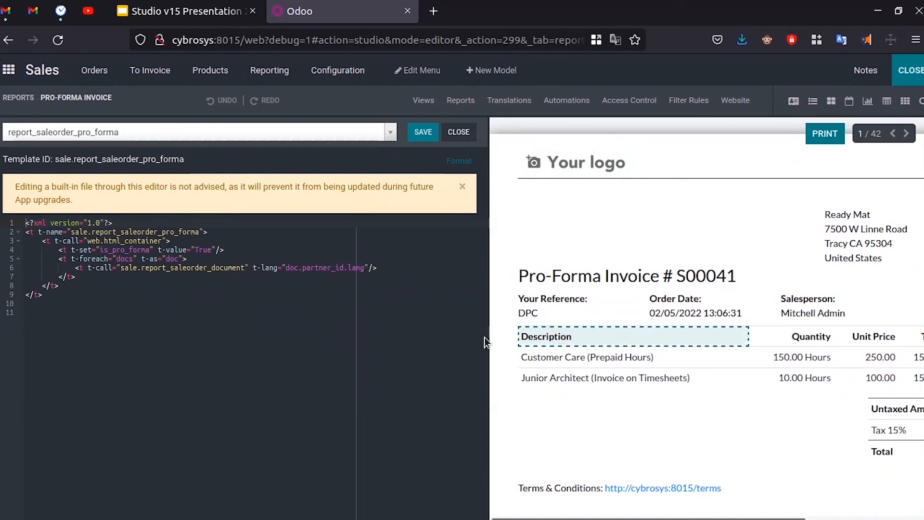
# - Load the document_tax_totals, then report_saleorder_document_inherit_sale_management templates' XML from the dropdown
pyautogui.click(390, 132)
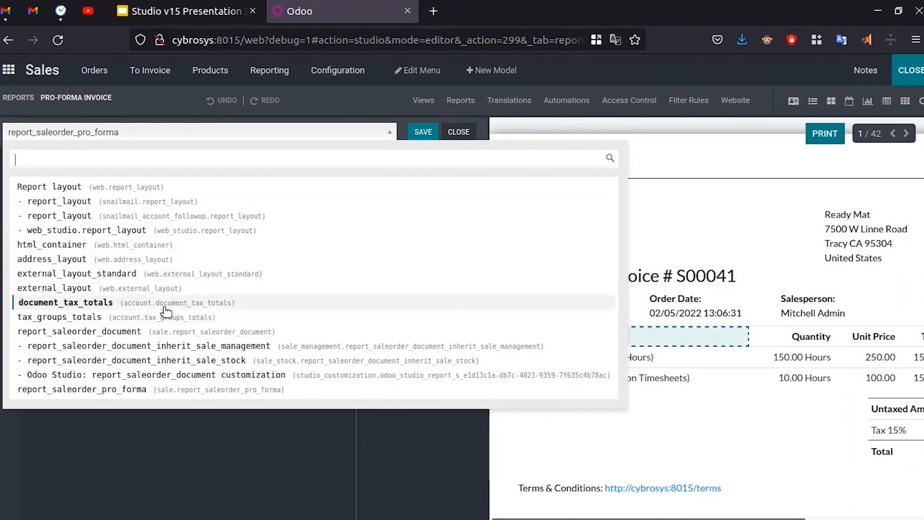
pyautogui.click(179, 303)
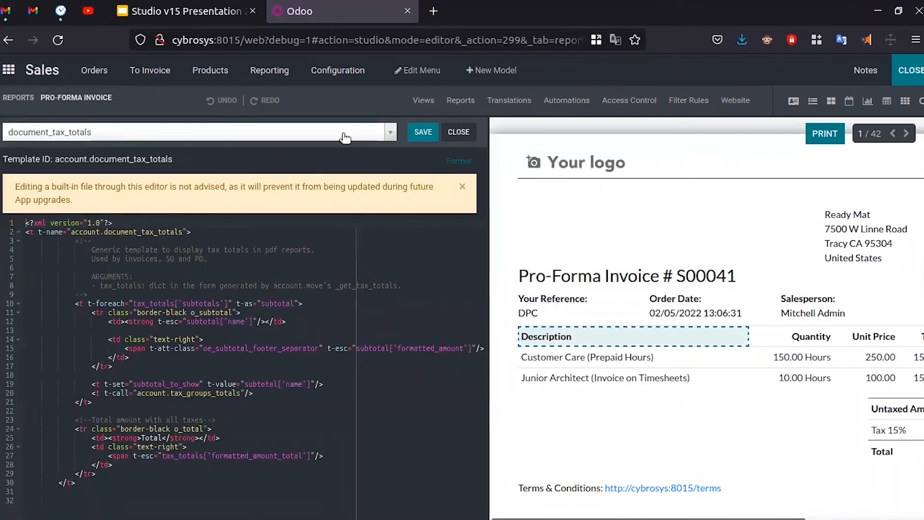
pyautogui.click(391, 133)
pyautogui.click(259, 352)
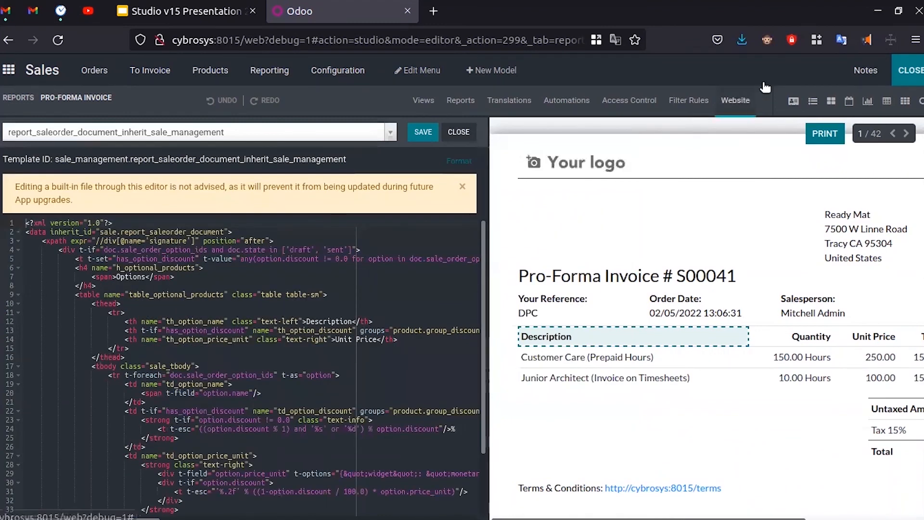
# - Close Studio back to the Quotations list and return to the Google Slides presentation
pyautogui.click(908, 70)
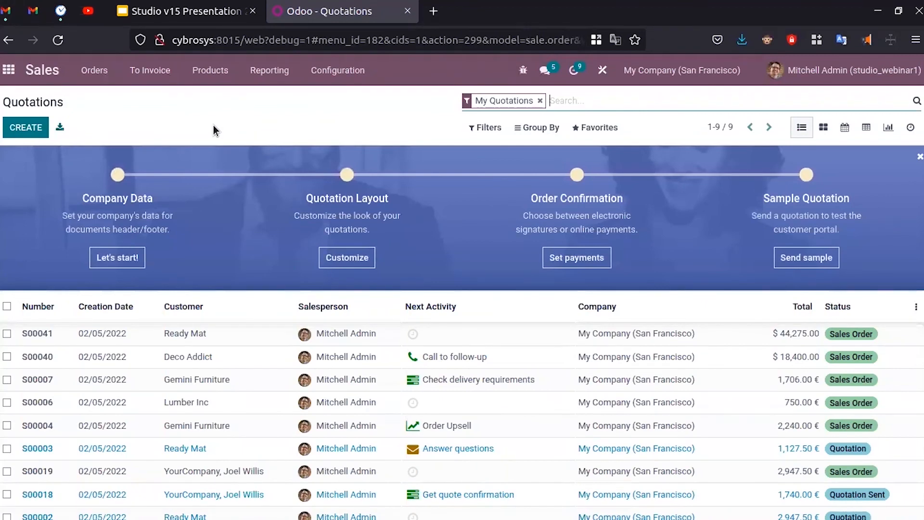
pyautogui.click(182, 11)
pyautogui.scroll(-2, 56, 322)
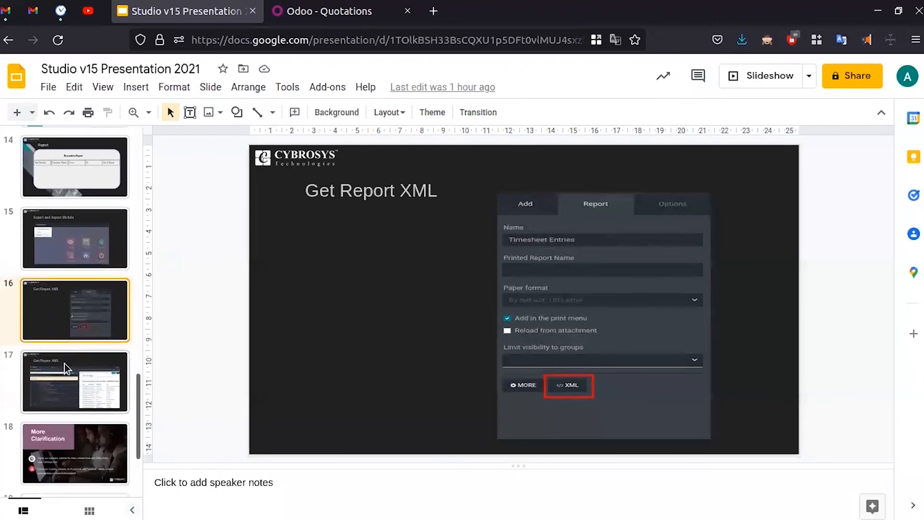